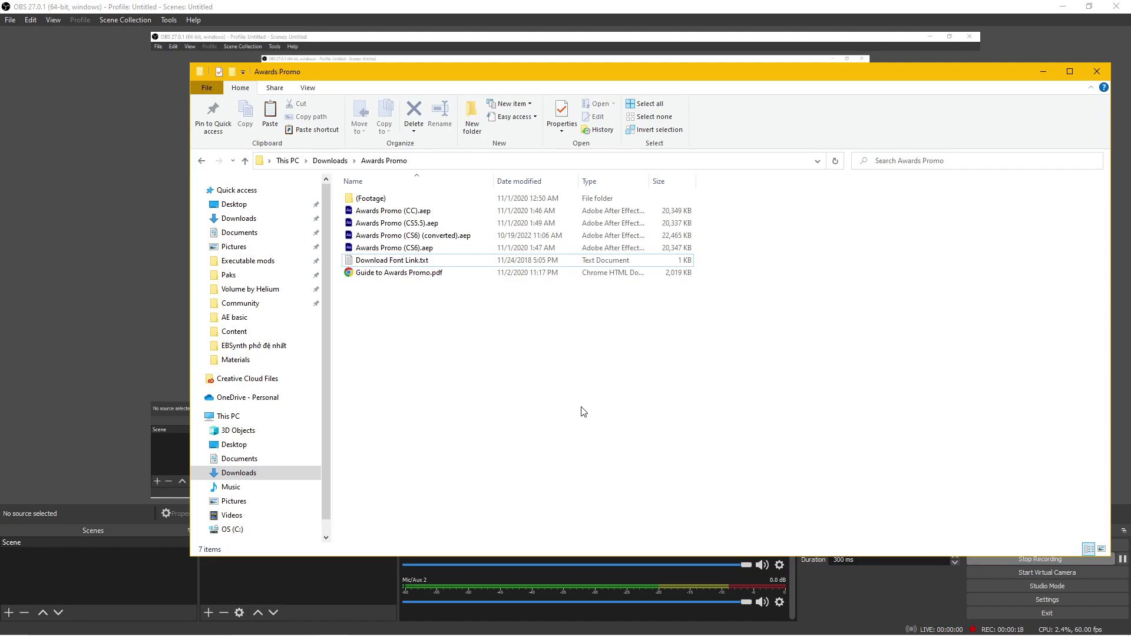
Switch to Chrome and bring up the Videohive After Effects Templates page, dismissing its Envato Elements banner
{"action": "mouse_move", "coordinate": [362, 628]}
{"action": "left_click_drag", "start_coordinate": [802, 72], "coordinate": [719, 35]}
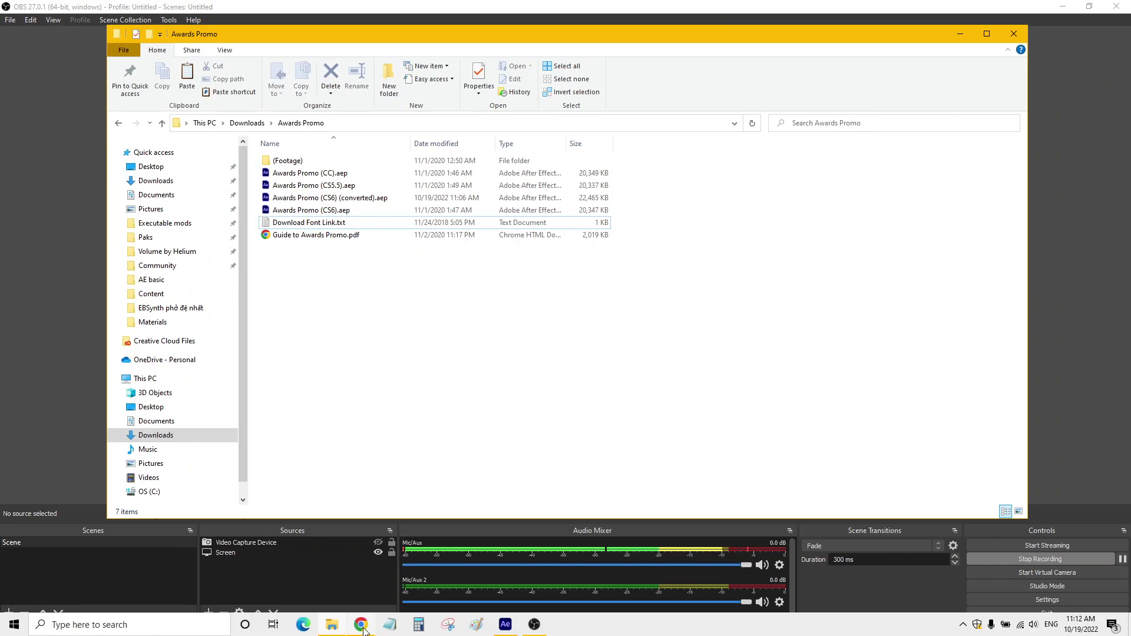
{"action": "left_click", "coordinate": [362, 627]}
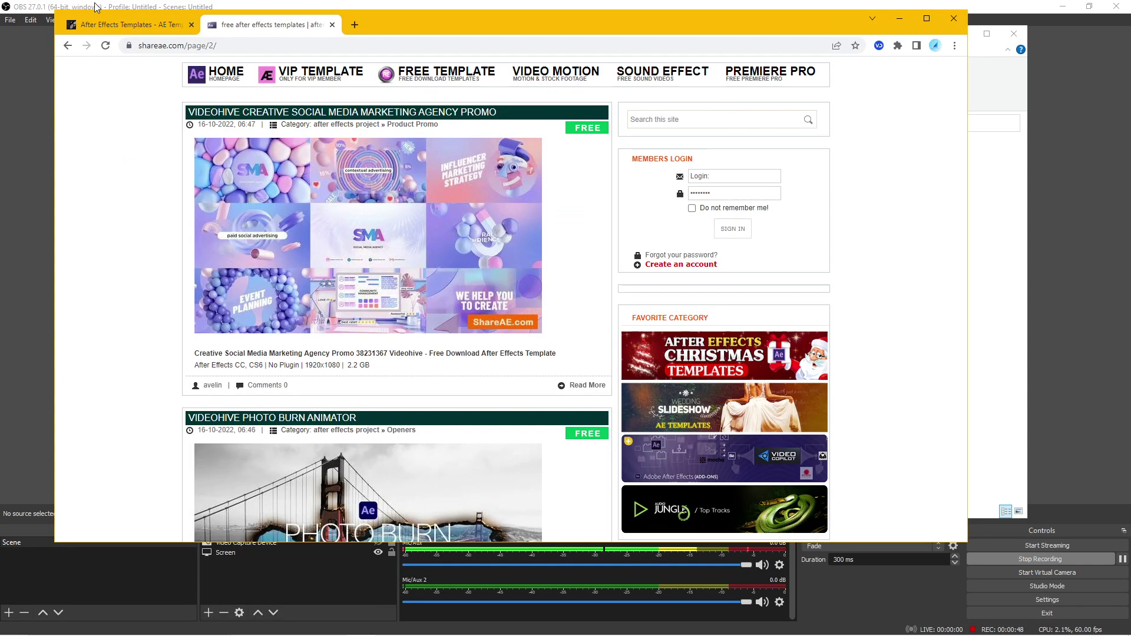
{"action": "left_click", "coordinate": [112, 25]}
{"action": "scroll", "coordinate": [654, 400], "scroll_direction": "up", "scroll_amount": 7}
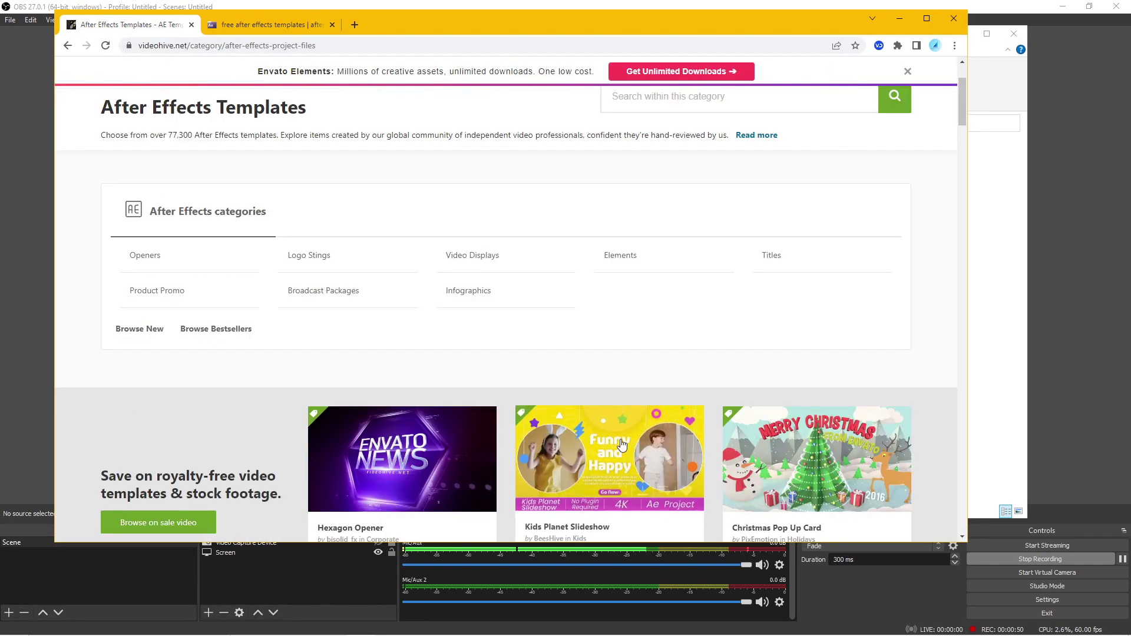
{"action": "scroll", "coordinate": [621, 383], "scroll_direction": "up", "scroll_amount": 2}
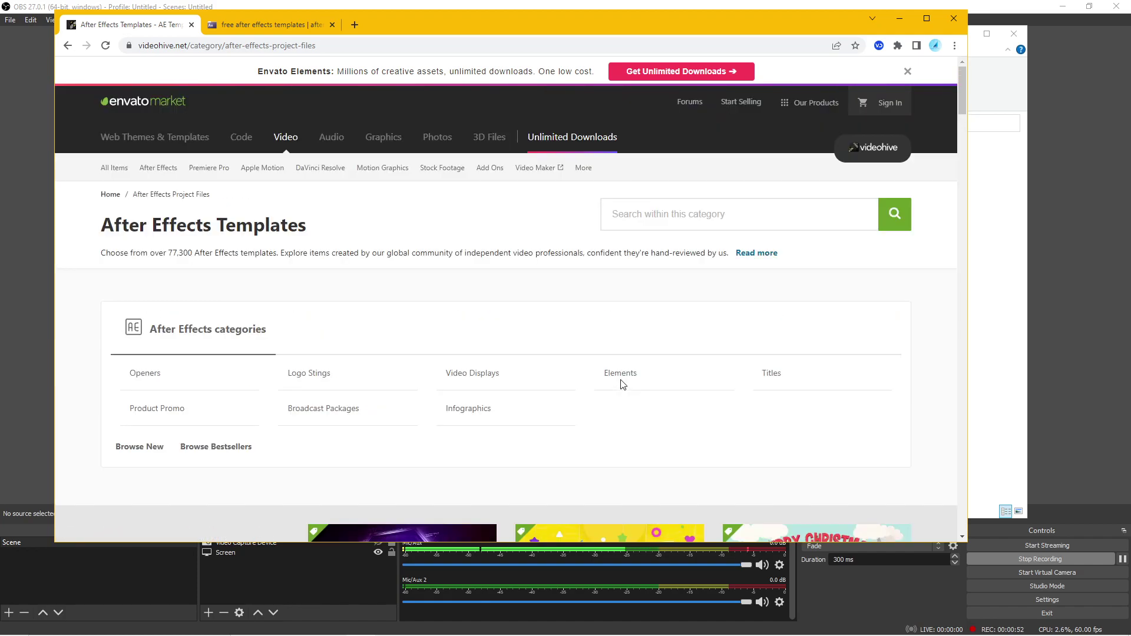
{"action": "left_click", "coordinate": [907, 72]}
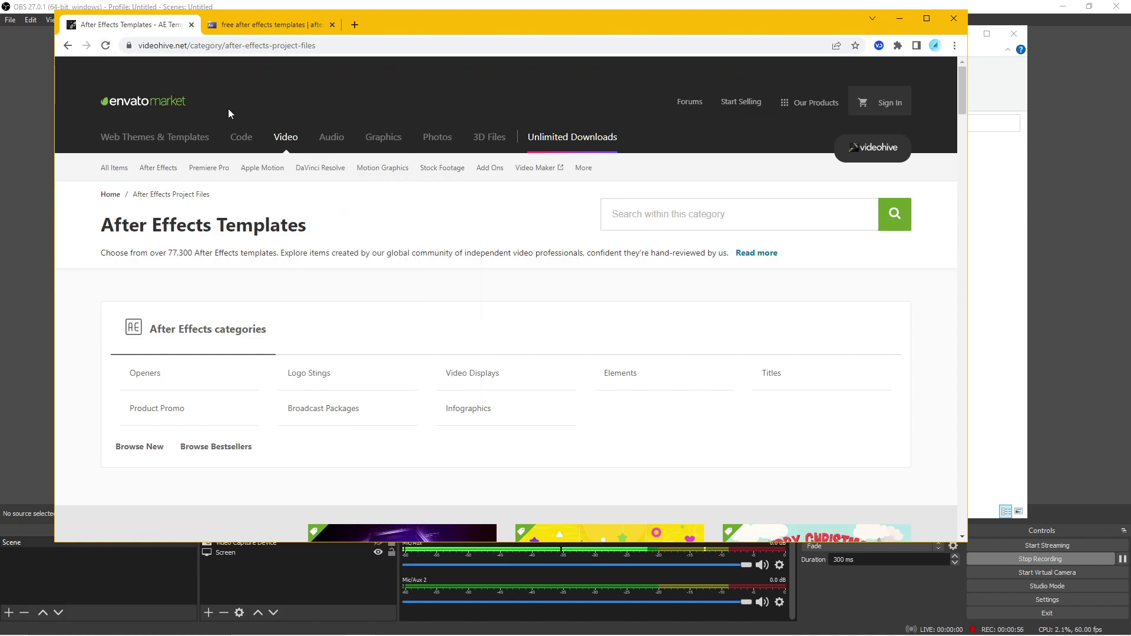
Examine the Videohive After Effects page, from its template categories through the bestsellers to the Hot under $18 section
{"action": "mouse_move", "coordinate": [365, 163]}
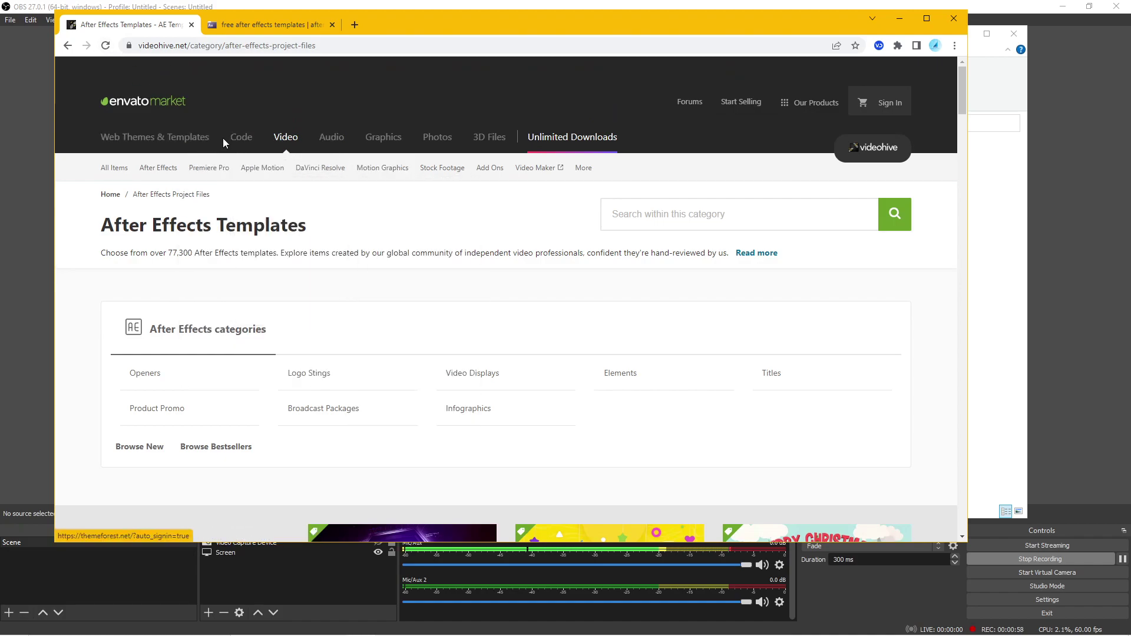
{"action": "mouse_move", "coordinate": [260, 168]}
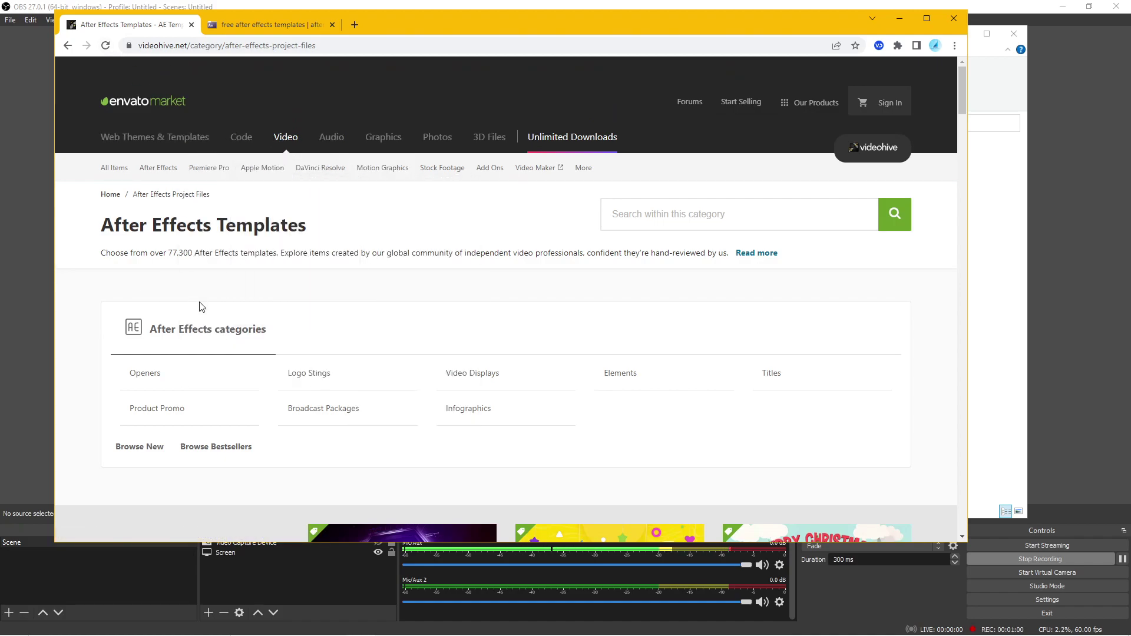
{"action": "scroll", "coordinate": [212, 333], "scroll_direction": "down", "scroll_amount": 2}
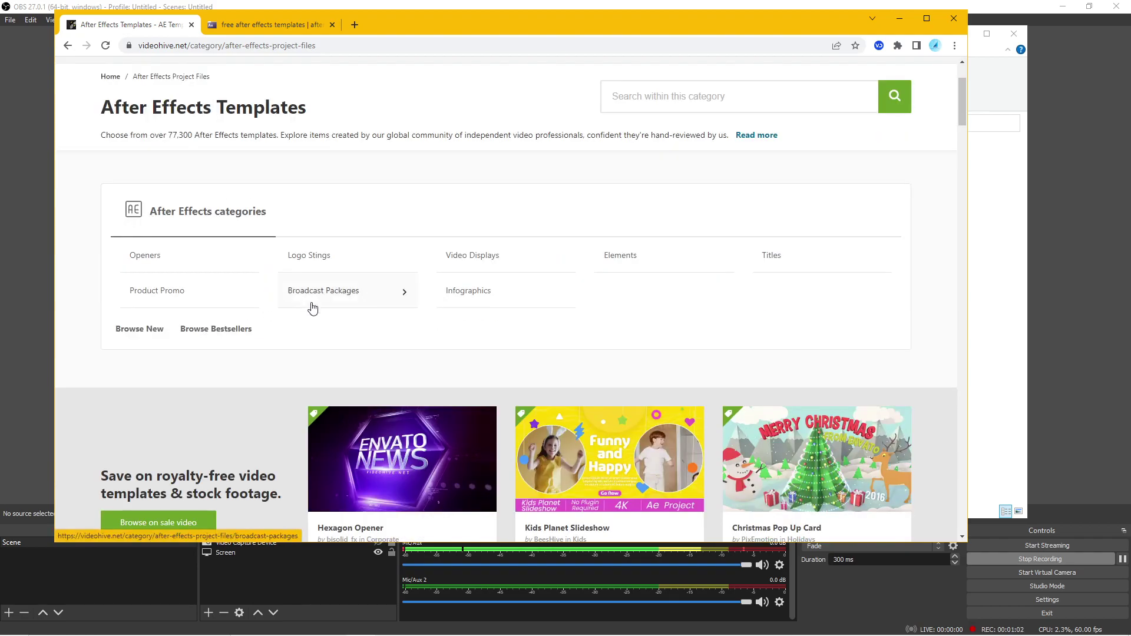
{"action": "scroll", "coordinate": [424, 349], "scroll_direction": "down", "scroll_amount": 4}
{"action": "scroll", "coordinate": [445, 336], "scroll_direction": "down", "scroll_amount": 3}
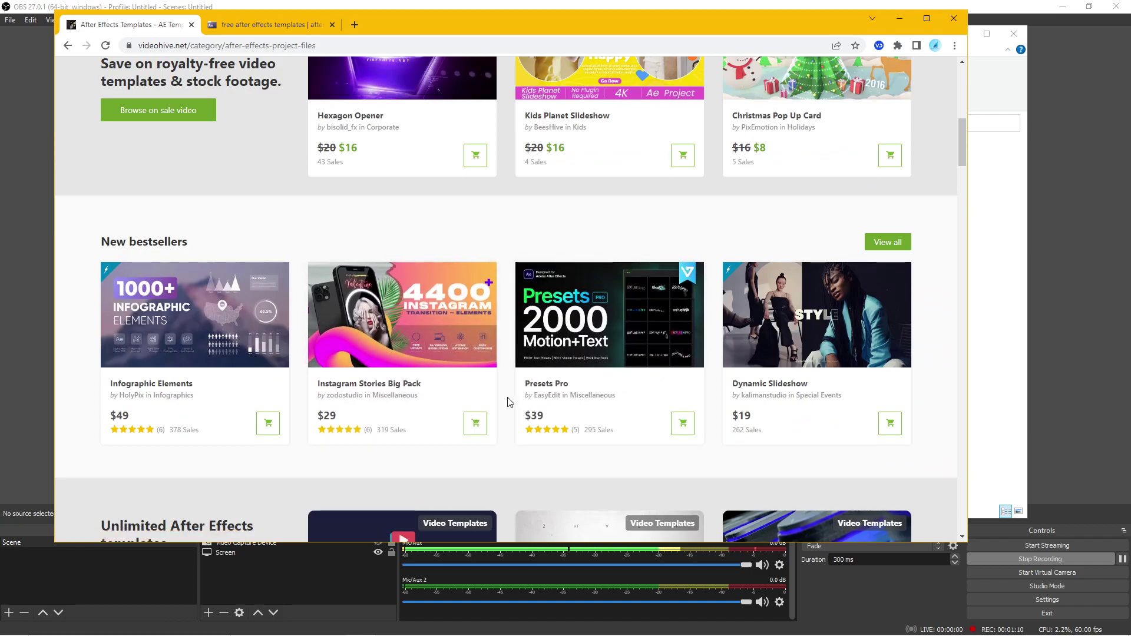
{"action": "scroll", "coordinate": [507, 397], "scroll_direction": "down", "scroll_amount": 4}
{"action": "scroll", "coordinate": [513, 398], "scroll_direction": "down", "scroll_amount": 4}
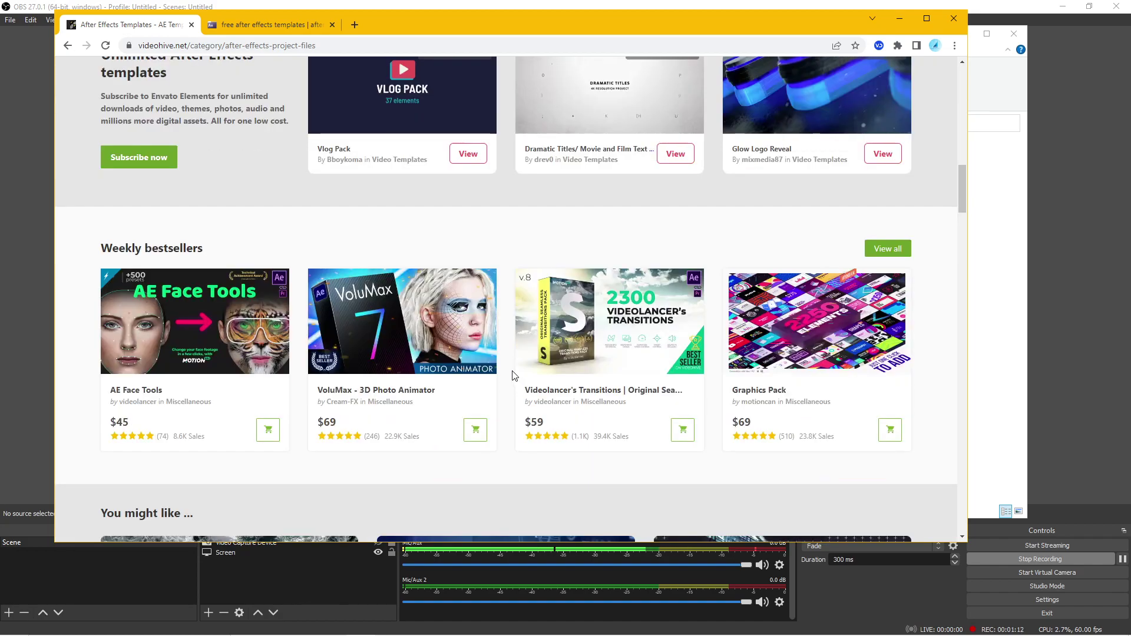
{"action": "scroll", "coordinate": [511, 380], "scroll_direction": "down", "scroll_amount": 3}
{"action": "scroll", "coordinate": [512, 374], "scroll_direction": "down", "scroll_amount": 3}
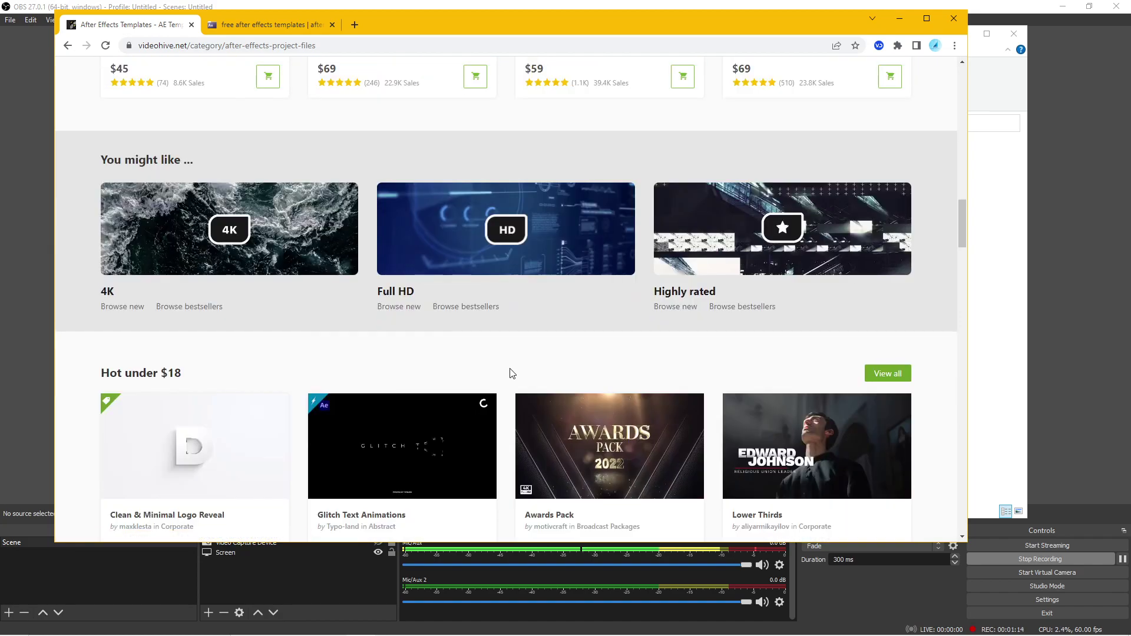
{"action": "scroll", "coordinate": [510, 375], "scroll_direction": "down", "scroll_amount": 2}
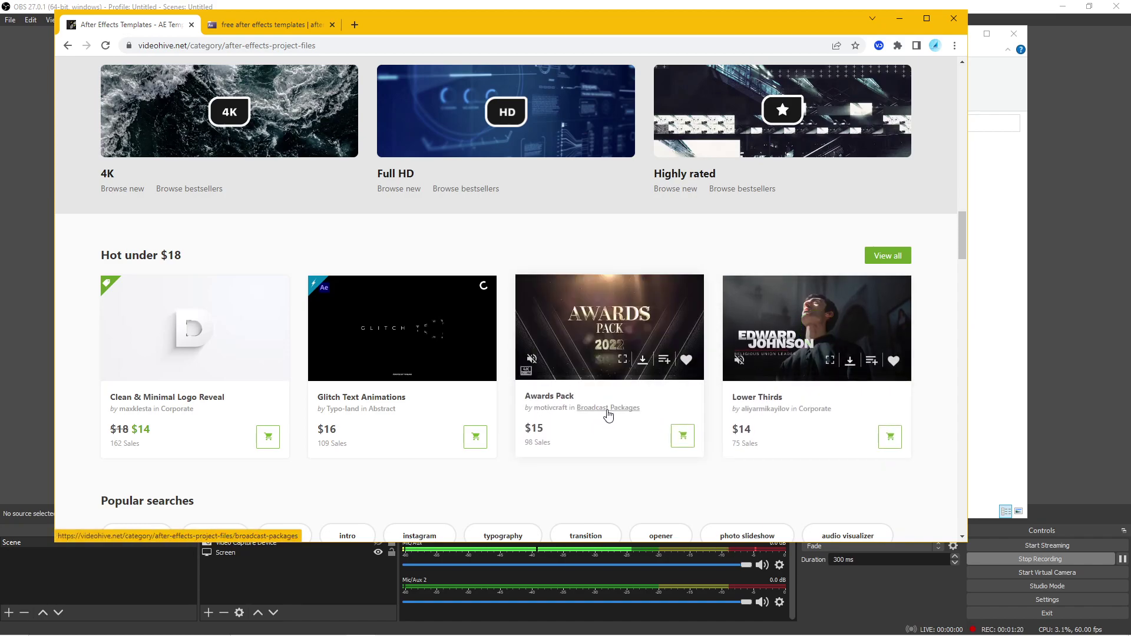
{"action": "scroll", "coordinate": [616, 390], "scroll_direction": "up", "scroll_amount": 1}
{"action": "scroll", "coordinate": [614, 389], "scroll_direction": "up", "scroll_amount": 2}
{"action": "scroll", "coordinate": [607, 386], "scroll_direction": "down", "scroll_amount": 4}
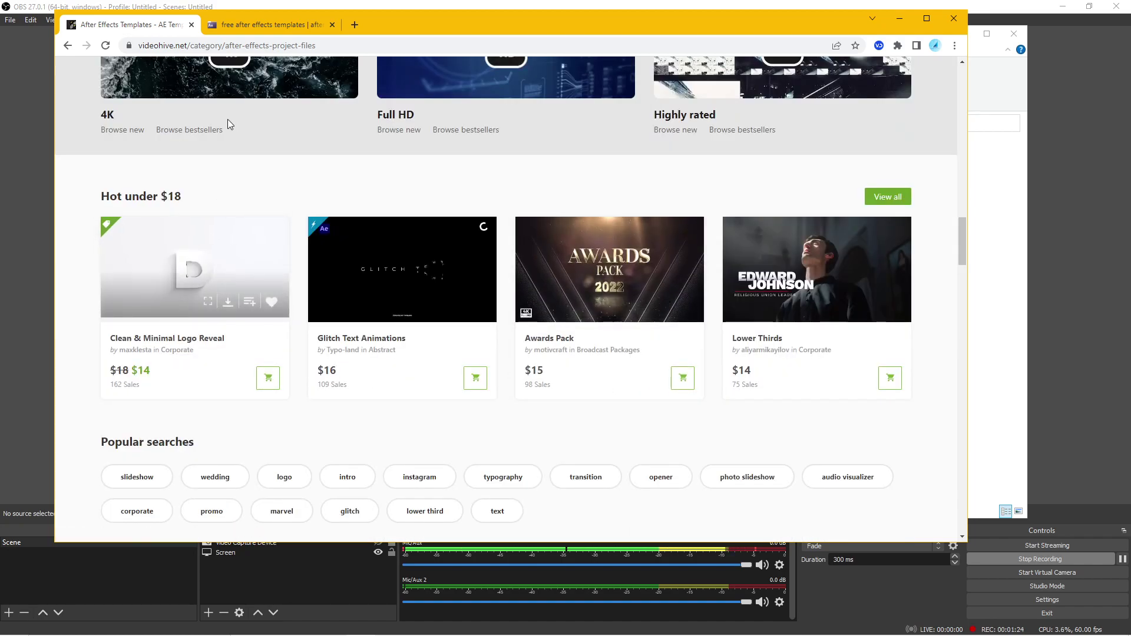
{"action": "scroll", "coordinate": [229, 124], "scroll_direction": "up", "scroll_amount": 4}
{"action": "scroll", "coordinate": [282, 168], "scroll_direction": "up", "scroll_amount": 3}
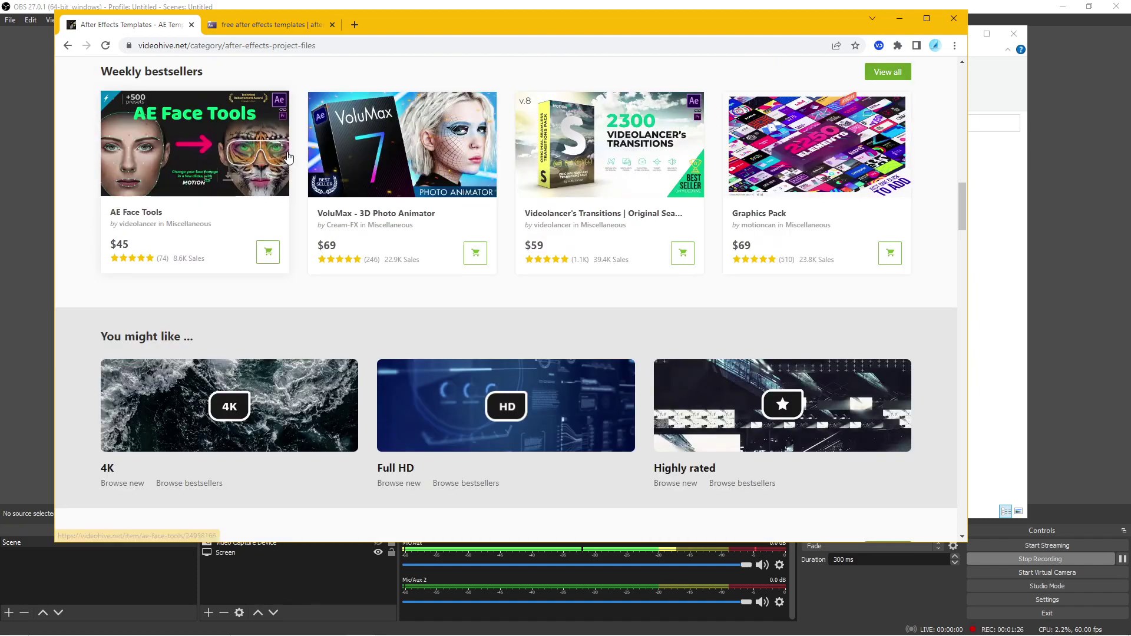
Browse the free After Effects templates listed on the ShareAE site
{"action": "left_click", "coordinate": [264, 24]}
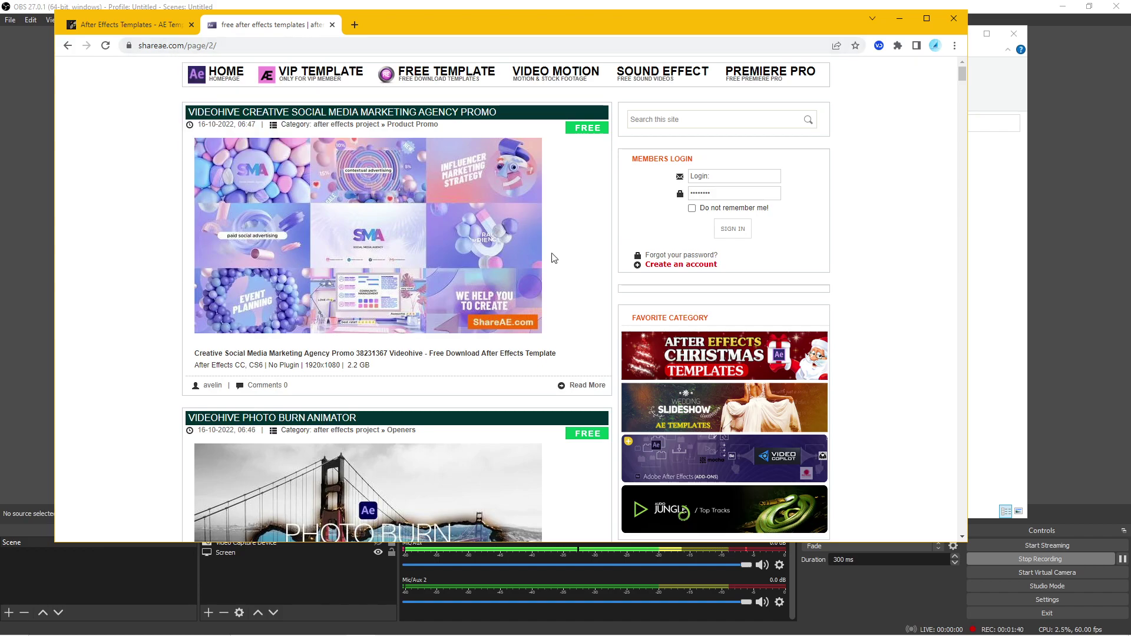
{"action": "scroll", "coordinate": [610, 310], "scroll_direction": "down", "scroll_amount": 8}
{"action": "scroll", "coordinate": [610, 310], "scroll_direction": "down", "scroll_amount": 7}
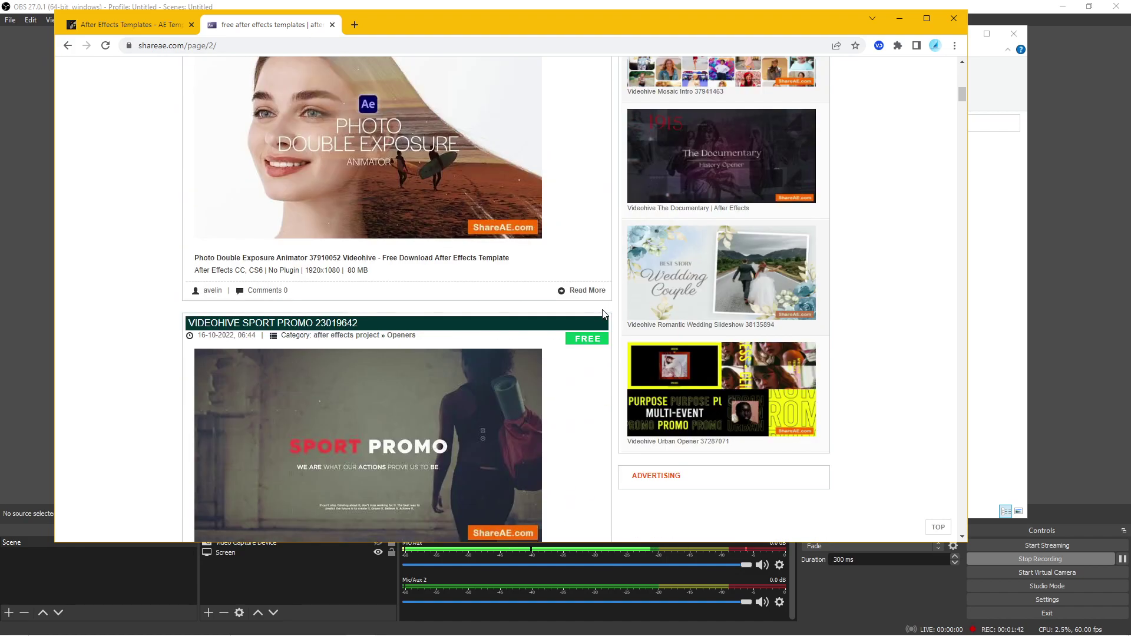
{"action": "scroll", "coordinate": [602, 315], "scroll_direction": "down", "scroll_amount": 6}
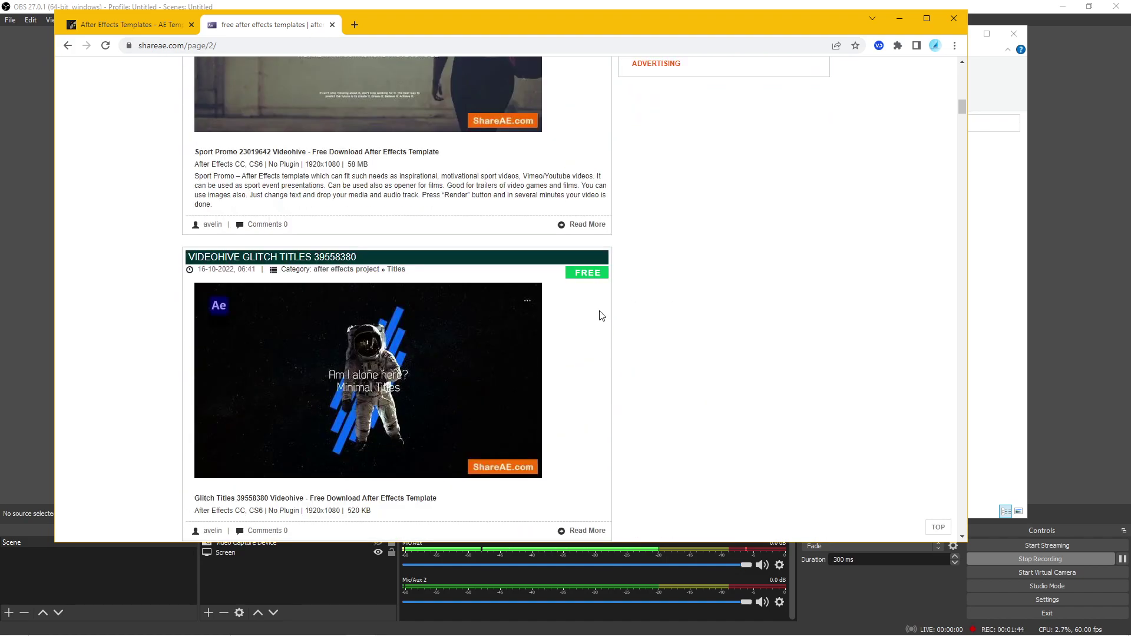
{"action": "scroll", "coordinate": [603, 316], "scroll_direction": "down", "scroll_amount": 2}
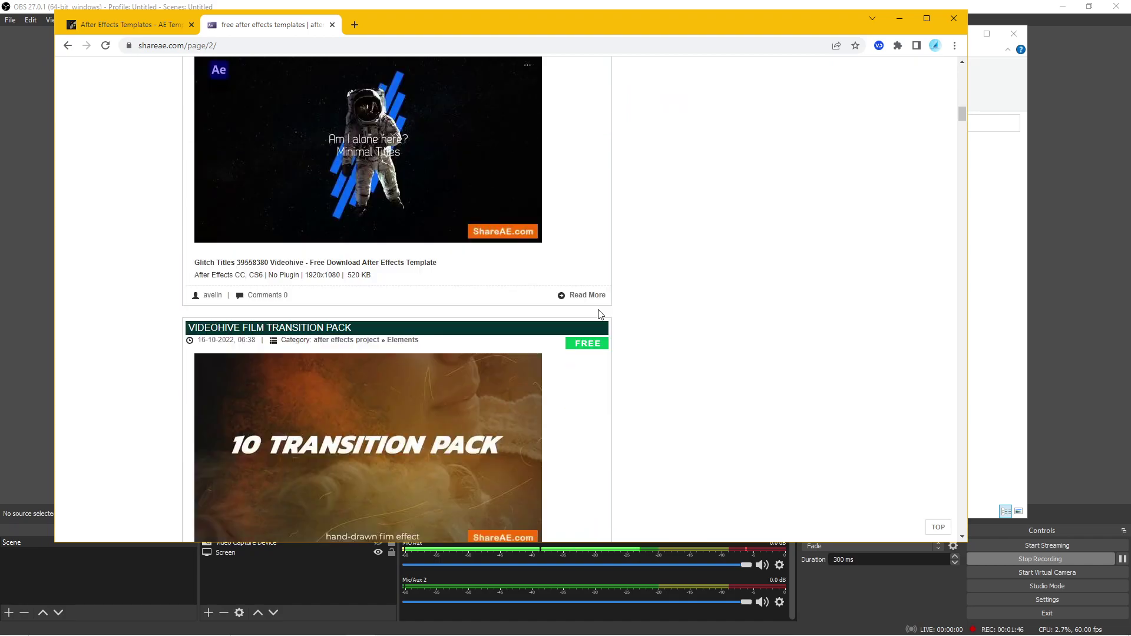
{"action": "scroll", "coordinate": [599, 314], "scroll_direction": "up", "scroll_amount": 4}
{"action": "scroll", "coordinate": [598, 312], "scroll_direction": "up", "scroll_amount": 5}
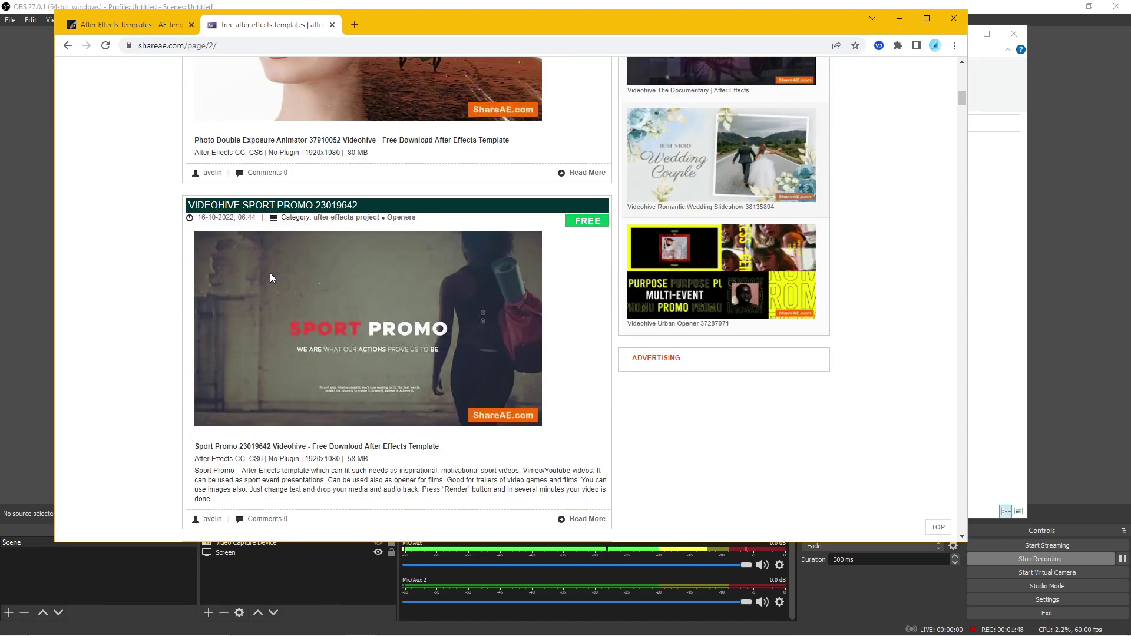
{"action": "scroll", "coordinate": [383, 273], "scroll_direction": "up", "scroll_amount": 4}
{"action": "scroll", "coordinate": [388, 274], "scroll_direction": "down", "scroll_amount": 18}
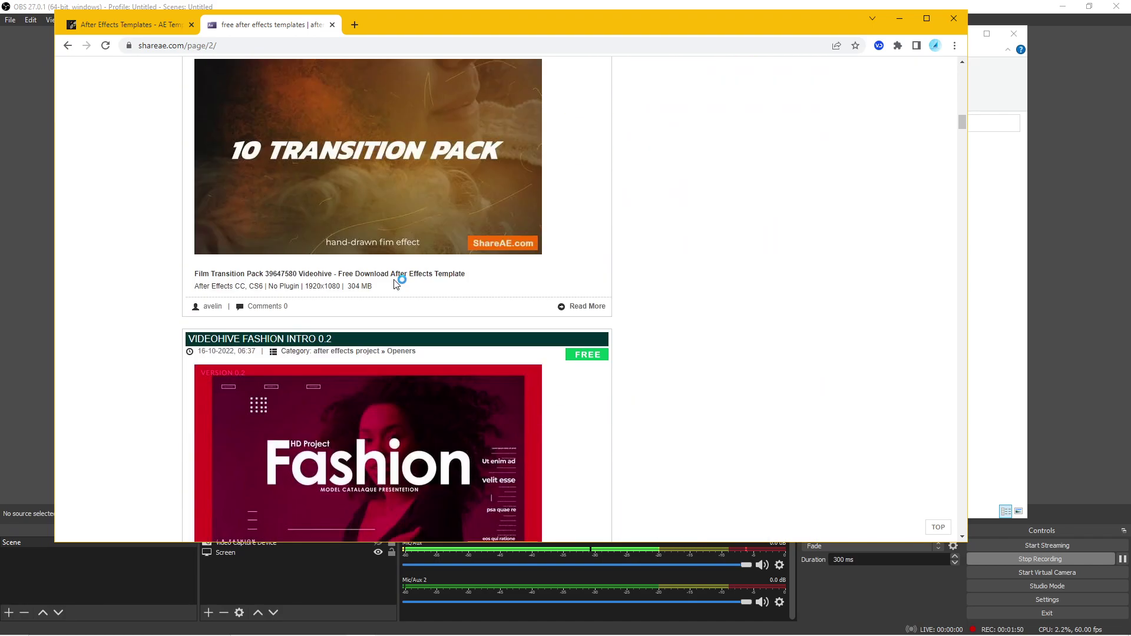
{"action": "scroll", "coordinate": [393, 281], "scroll_direction": "up", "scroll_amount": 3}
{"action": "scroll", "coordinate": [394, 280], "scroll_direction": "down", "scroll_amount": 3}
Open the Videohive Fashion Intro 0.2 template page and view its preview video and download links
{"action": "left_click", "coordinate": [246, 343]}
{"action": "scroll", "coordinate": [488, 282], "scroll_direction": "down", "scroll_amount": 7}
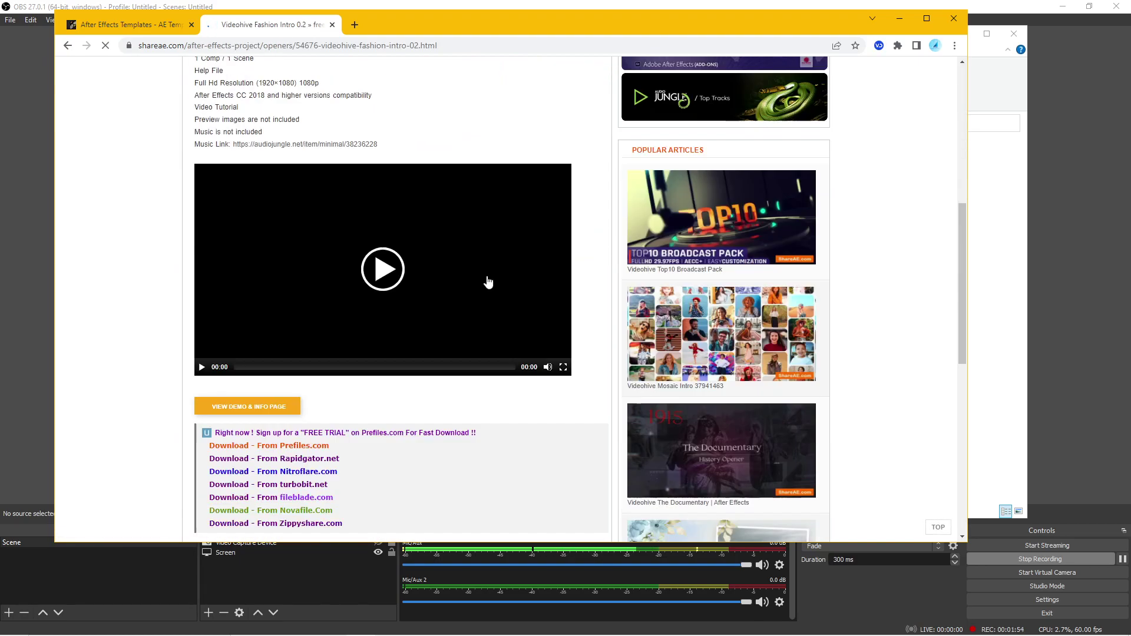
{"action": "scroll", "coordinate": [488, 282], "scroll_direction": "down", "scroll_amount": 3}
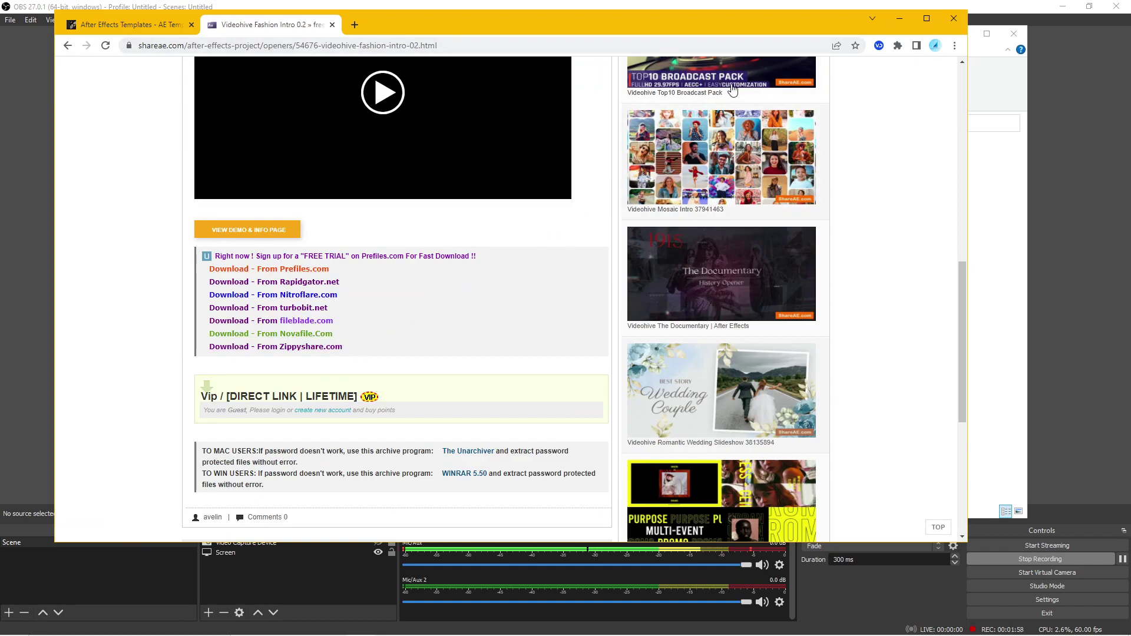
Close the browser and display the Awards Promo folder's contents as large icons
{"action": "left_click", "coordinate": [952, 21]}
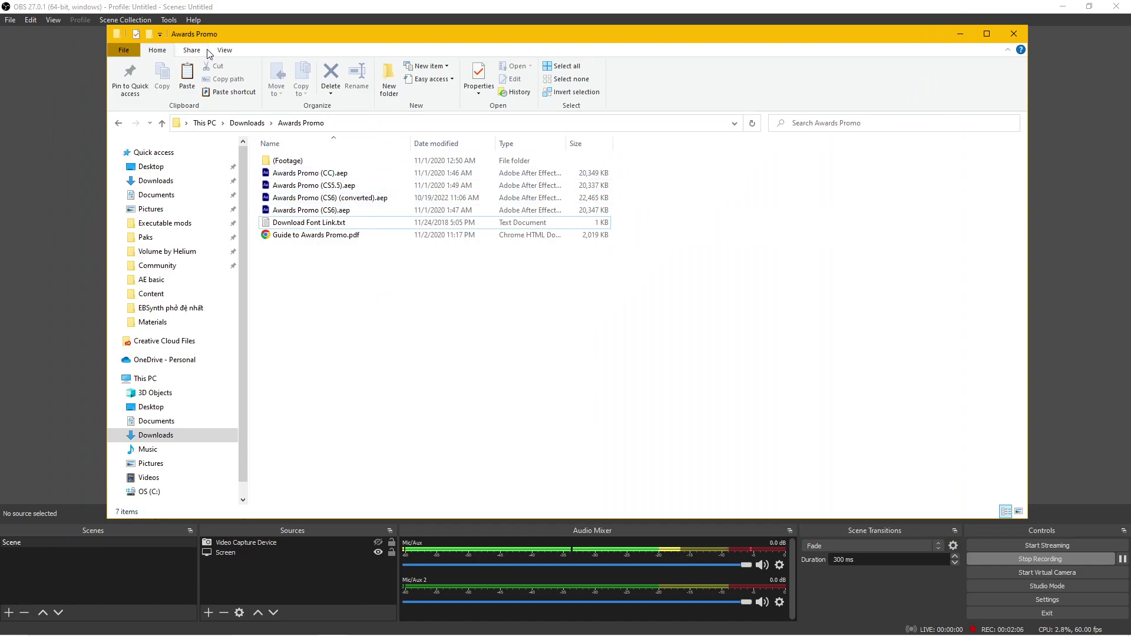
{"action": "left_click", "coordinate": [226, 50]}
{"action": "left_click", "coordinate": [301, 68]}
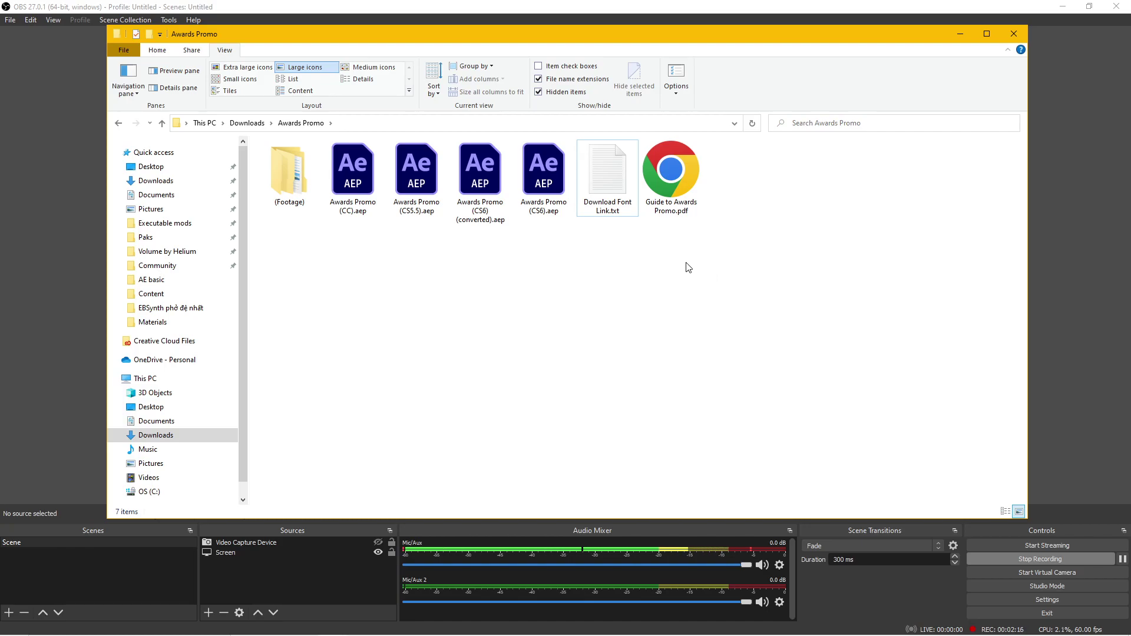
Open Guide to Awards Promo.pdf and look over each of its three pages, ending on page 1
{"action": "left_click", "coordinate": [686, 184]}
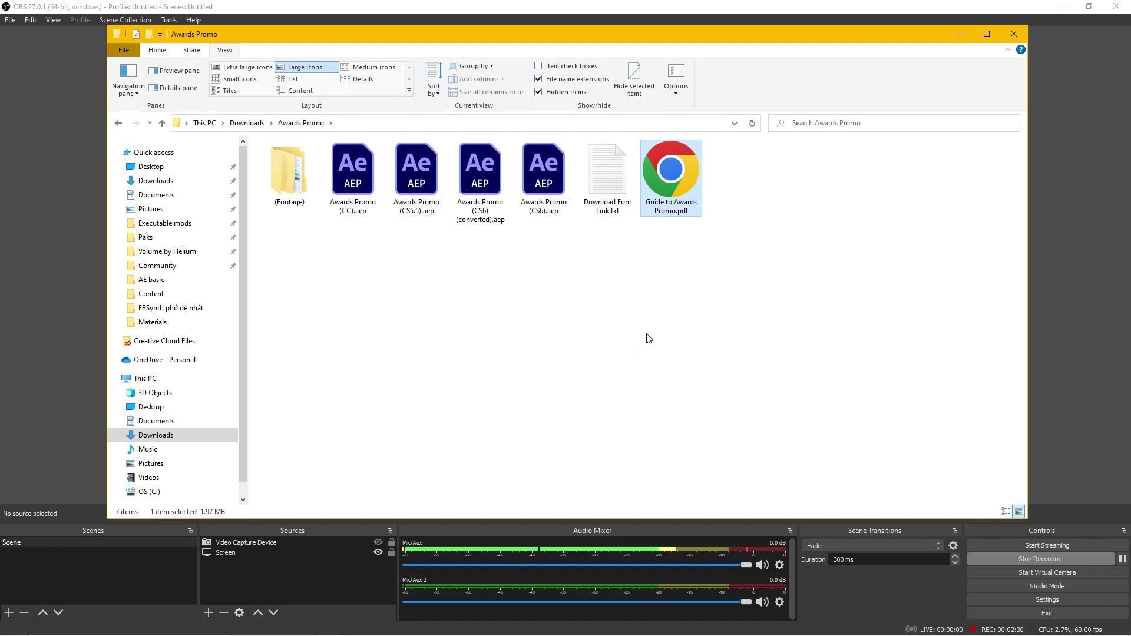
{"action": "double_click", "coordinate": [675, 161]}
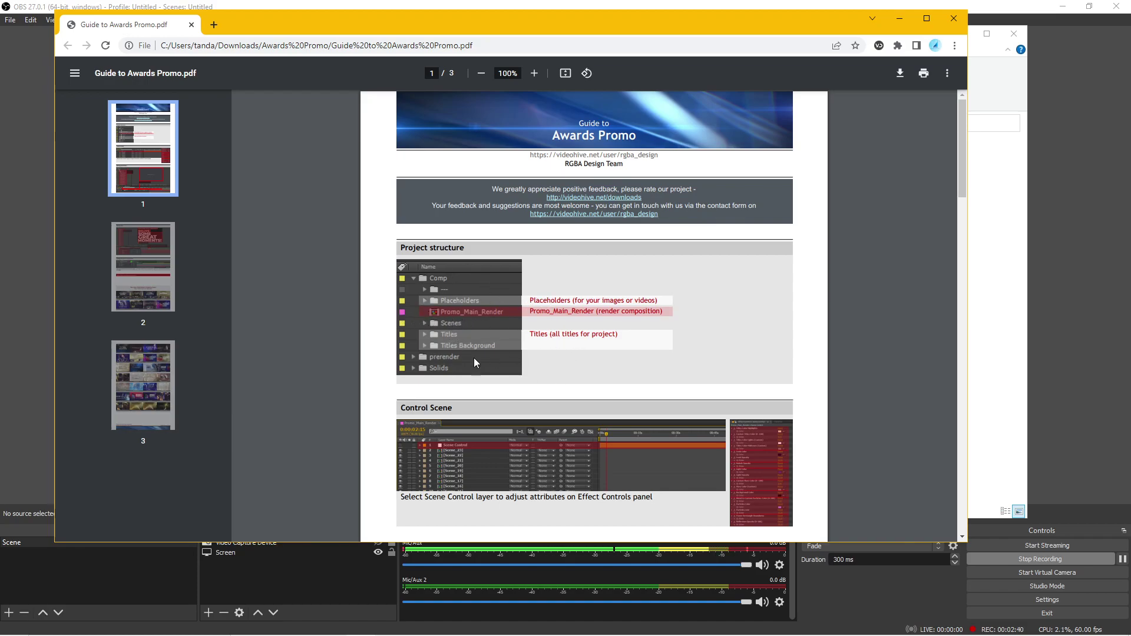
{"action": "left_click", "coordinate": [153, 272]}
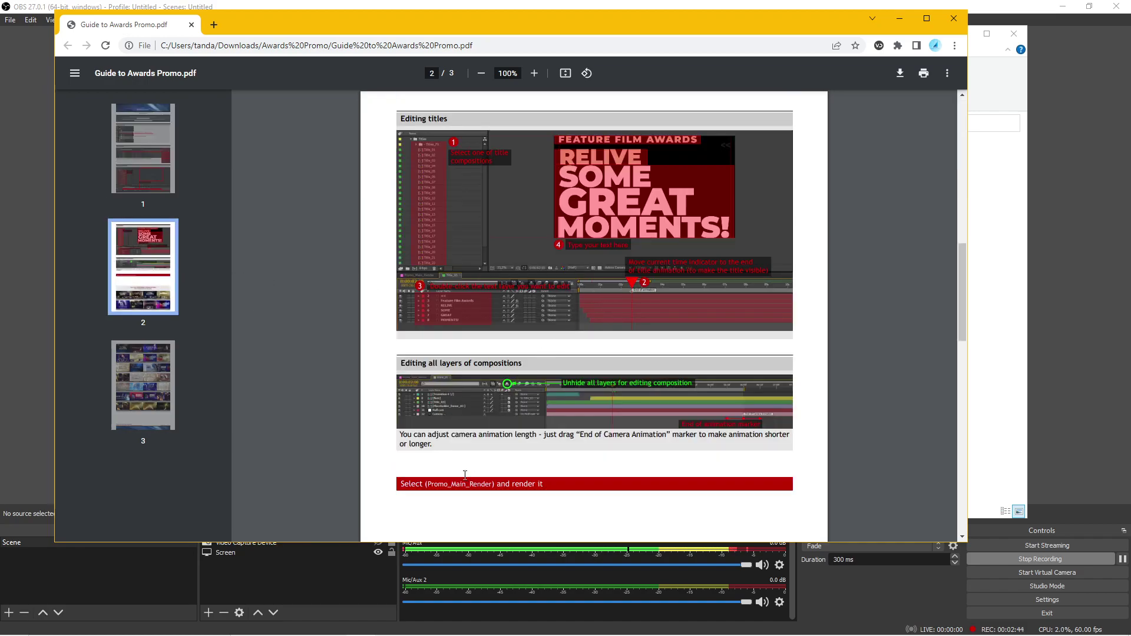
{"action": "left_click", "coordinate": [134, 384]}
{"action": "left_click", "coordinate": [153, 277]}
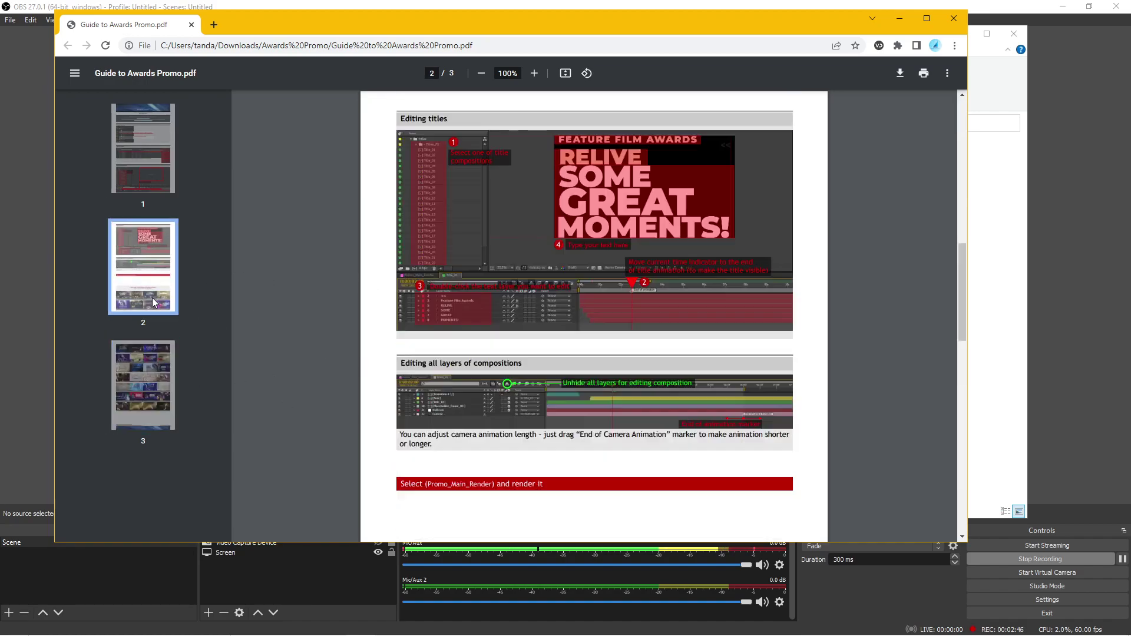
{"action": "left_click", "coordinate": [150, 151]}
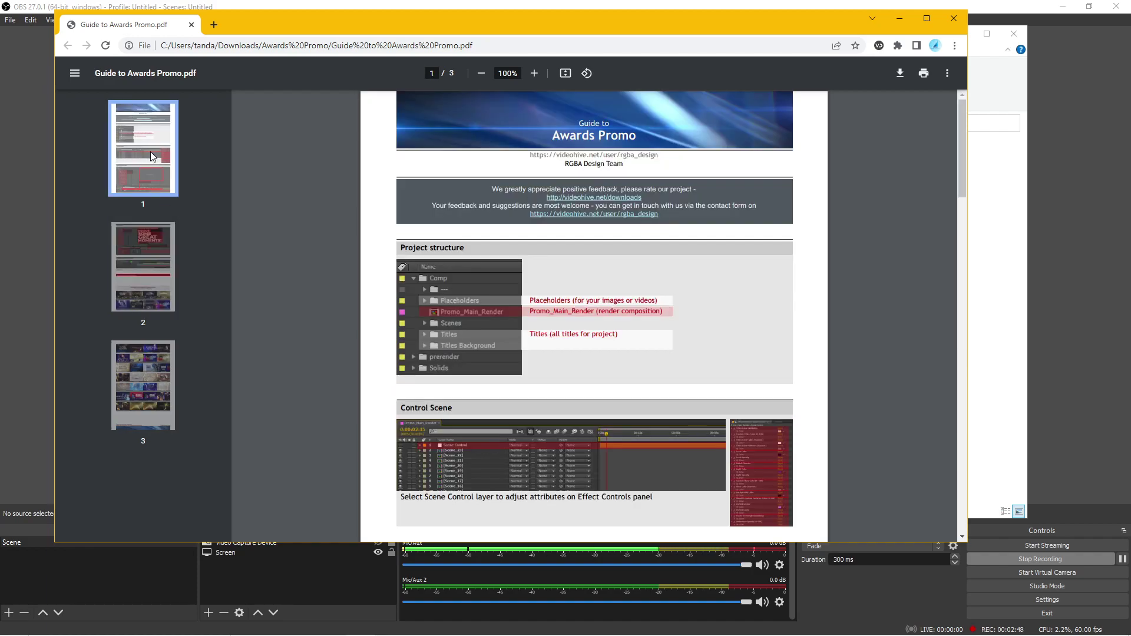
{"action": "left_click", "coordinate": [147, 259]}
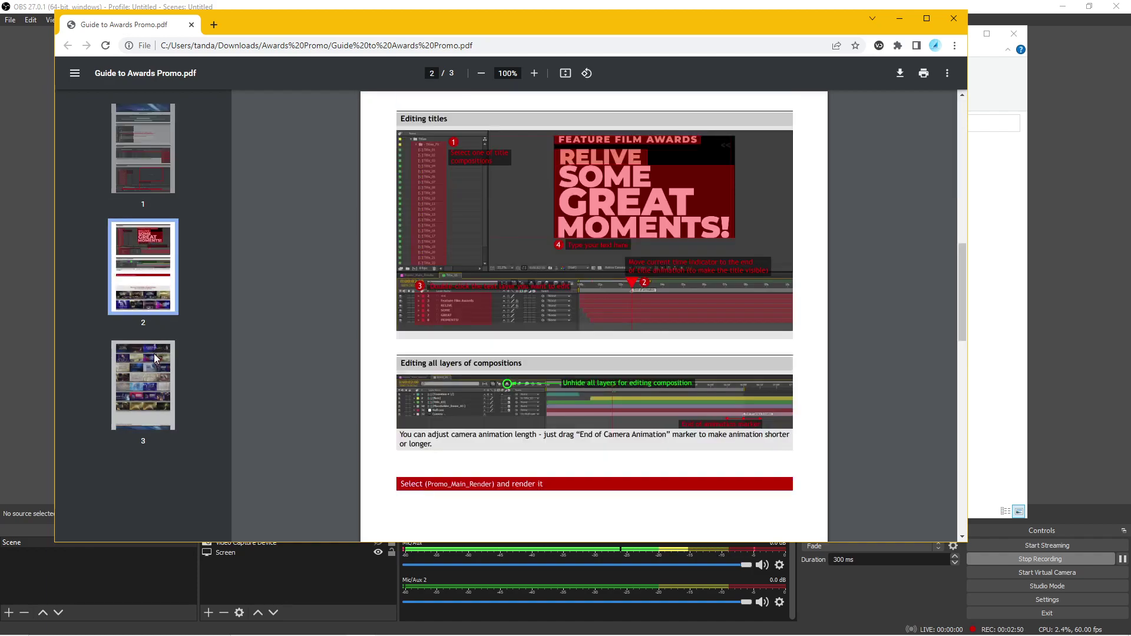
{"action": "left_click", "coordinate": [153, 354]}
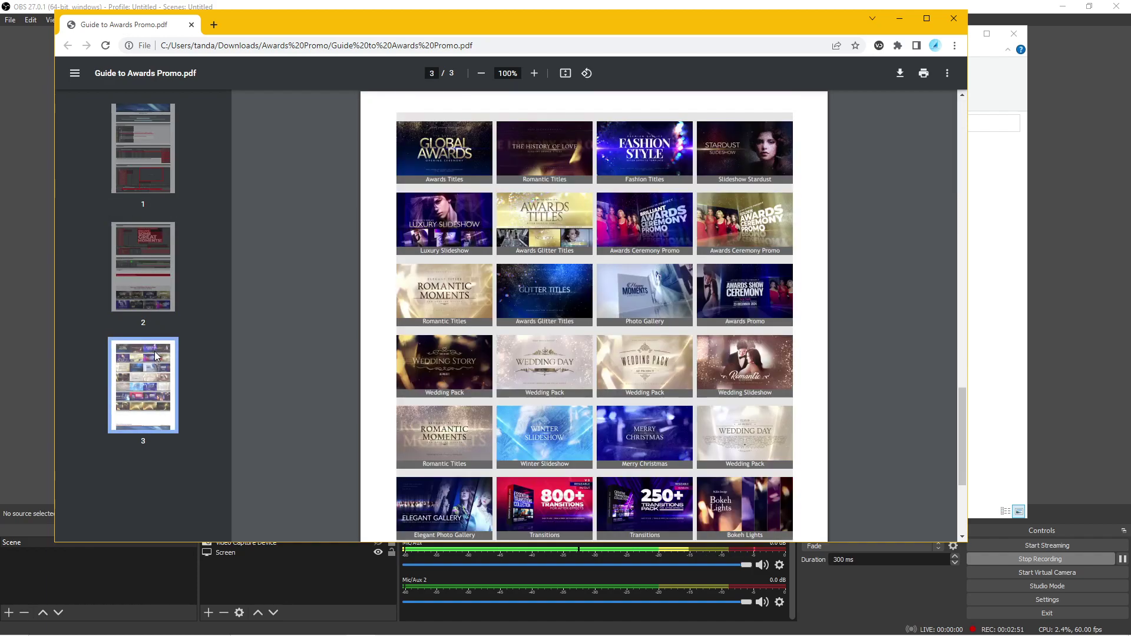
{"action": "left_click", "coordinate": [147, 266]}
{"action": "left_click", "coordinate": [135, 165]}
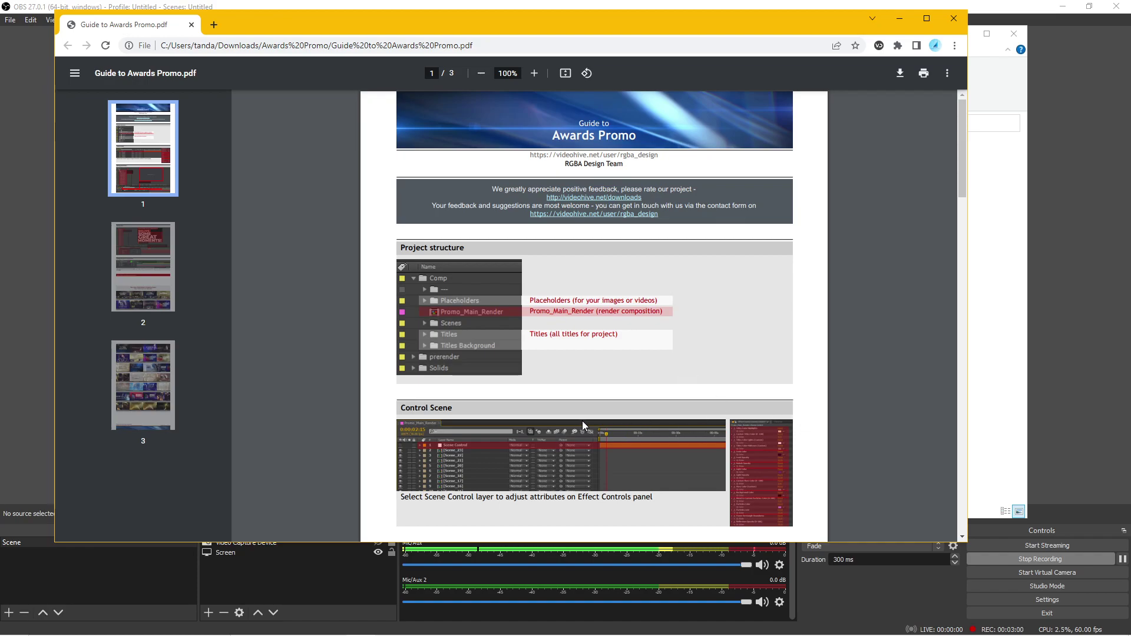
Read through the guide to its last page and go back to the section on editing all layers of compositions
{"action": "scroll", "coordinate": [583, 421], "scroll_direction": "down", "scroll_amount": 10}
{"action": "scroll", "coordinate": [582, 420], "scroll_direction": "down", "scroll_amount": 10}
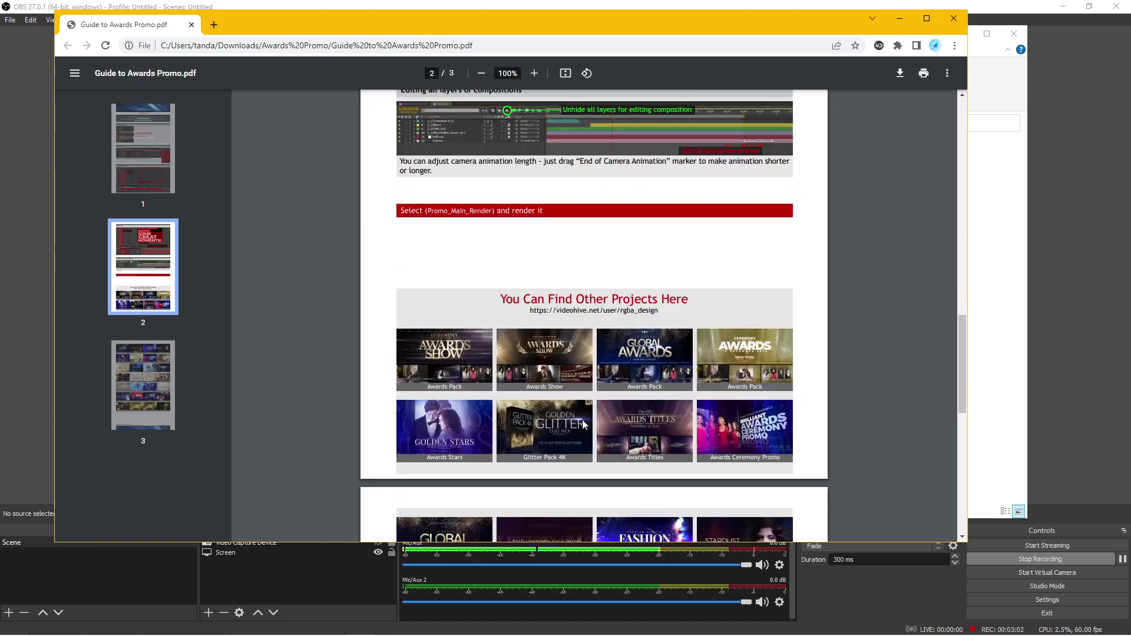
{"action": "scroll", "coordinate": [582, 421], "scroll_direction": "down", "scroll_amount": 3}
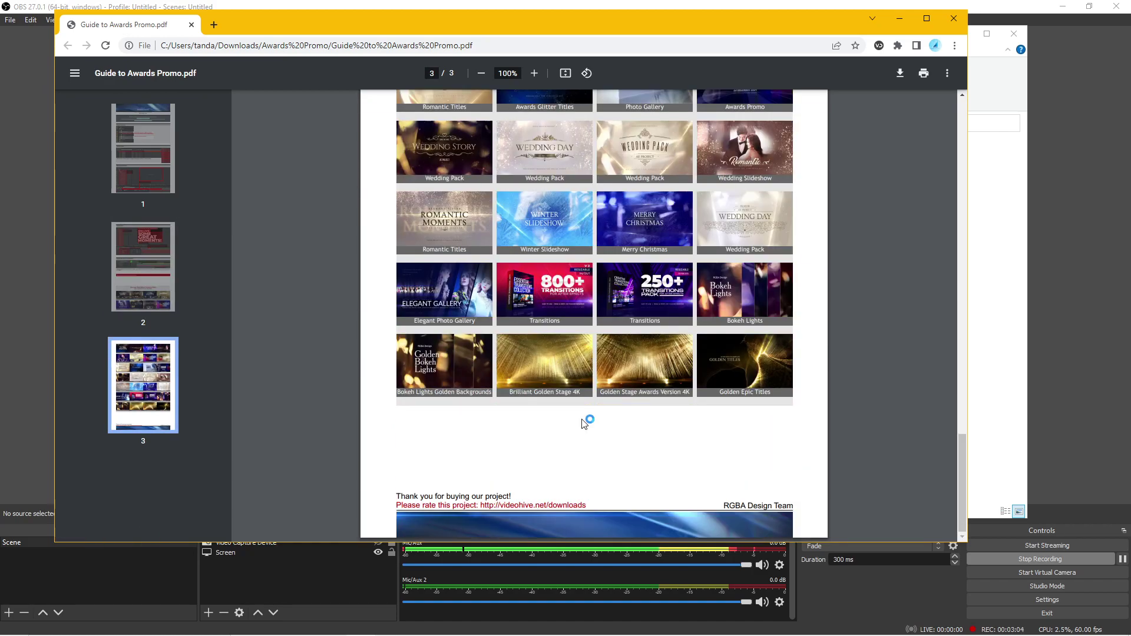
{"action": "scroll", "coordinate": [582, 422], "scroll_direction": "up", "scroll_amount": 7}
{"action": "scroll", "coordinate": [582, 421], "scroll_direction": "up", "scroll_amount": 10}
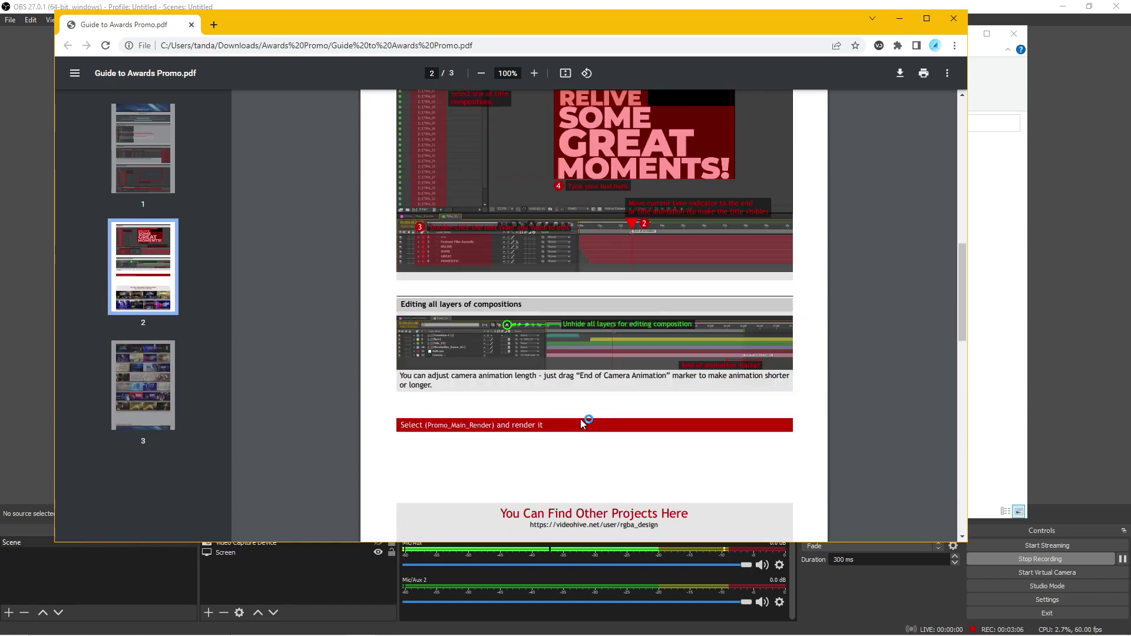
Close the PDF guide, open Download Font Link.txt and copy the font URL it contains
{"action": "left_click", "coordinate": [953, 19]}
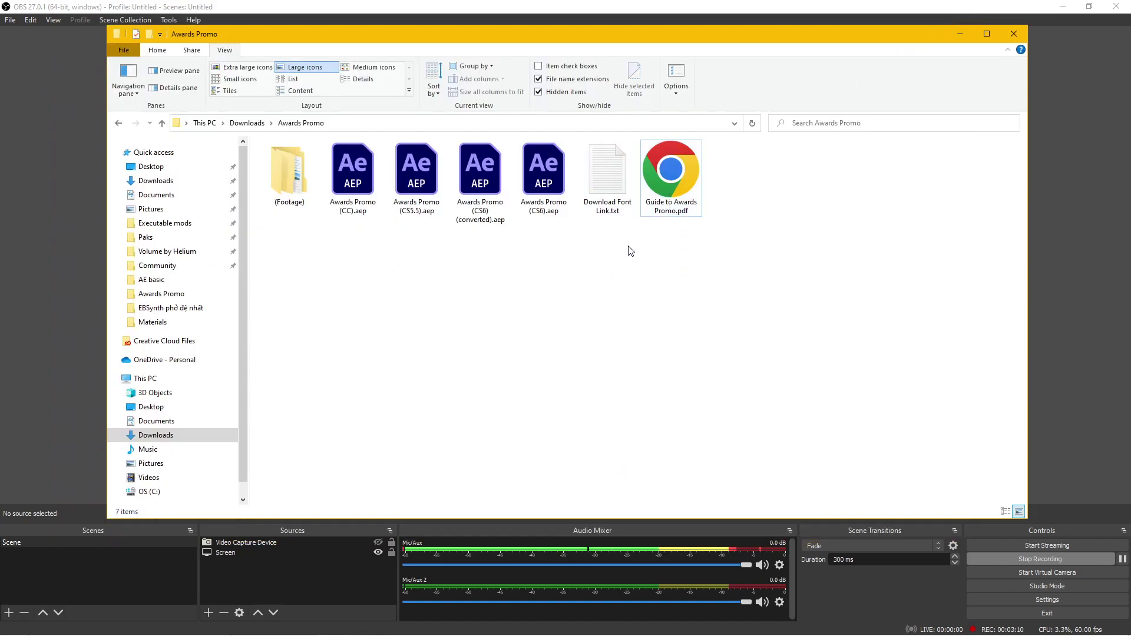
{"action": "double_click", "coordinate": [609, 179]}
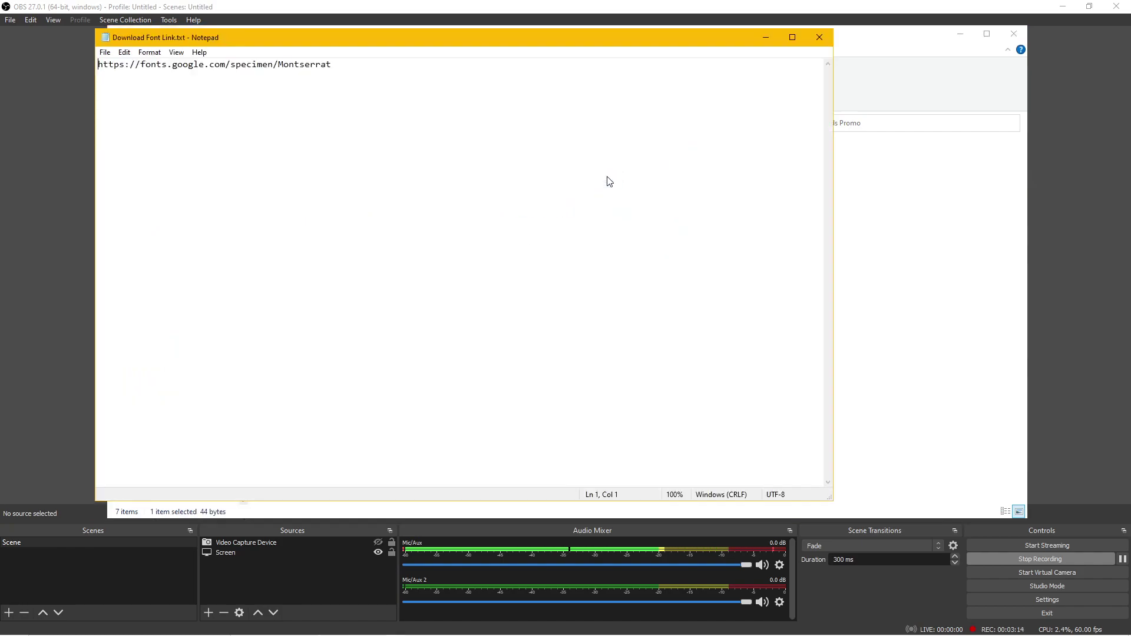
{"action": "left_click_drag", "start_coordinate": [505, 41], "coordinate": [505, 83]}
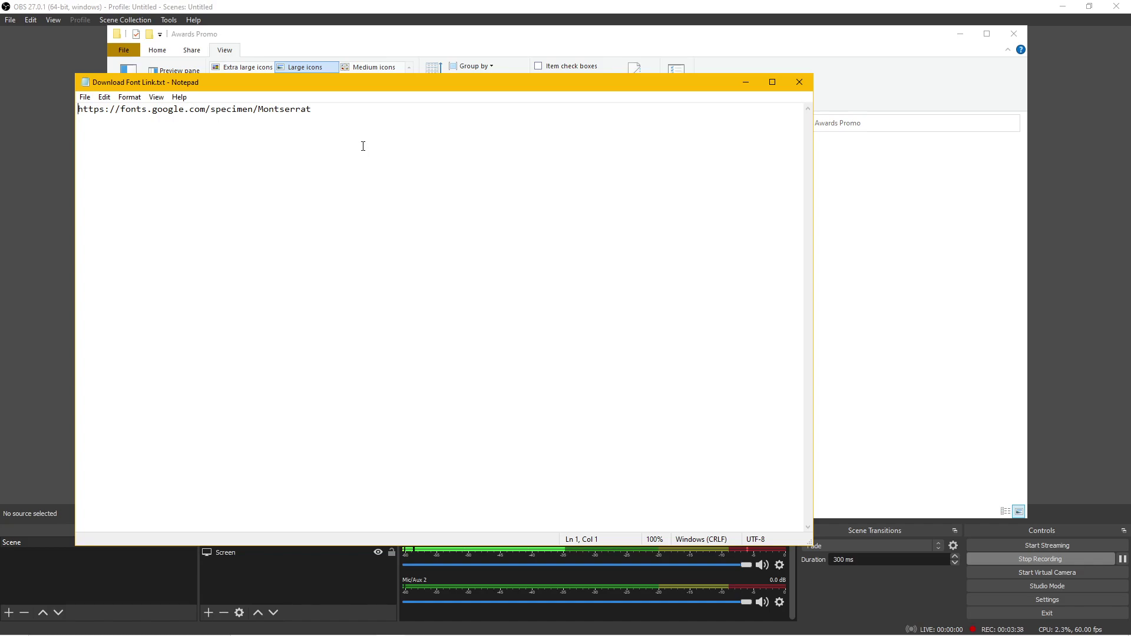
{"action": "left_click_drag", "start_coordinate": [346, 81], "coordinate": [44, 191]}
{"action": "key", "text": "ctrl+c"}
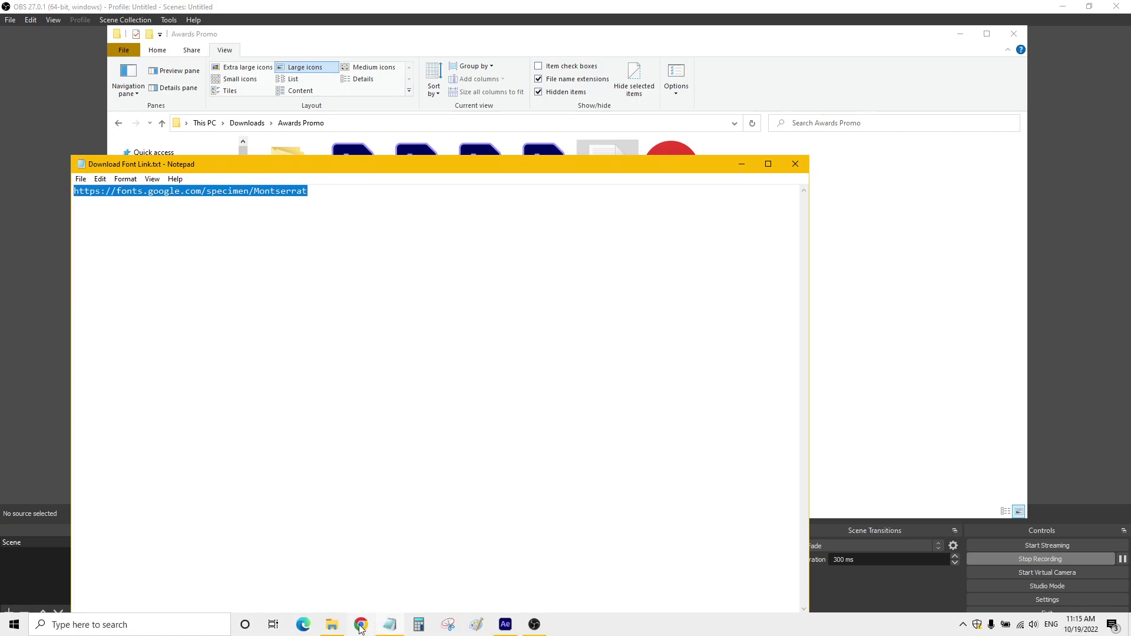
Open the copied link in Chrome and look over the Montserrat specimen page and its family download option on Google Fonts
{"action": "left_click", "coordinate": [362, 624]}
{"action": "key", "text": "ctrl+v"}
{"action": "key", "text": "Return"}
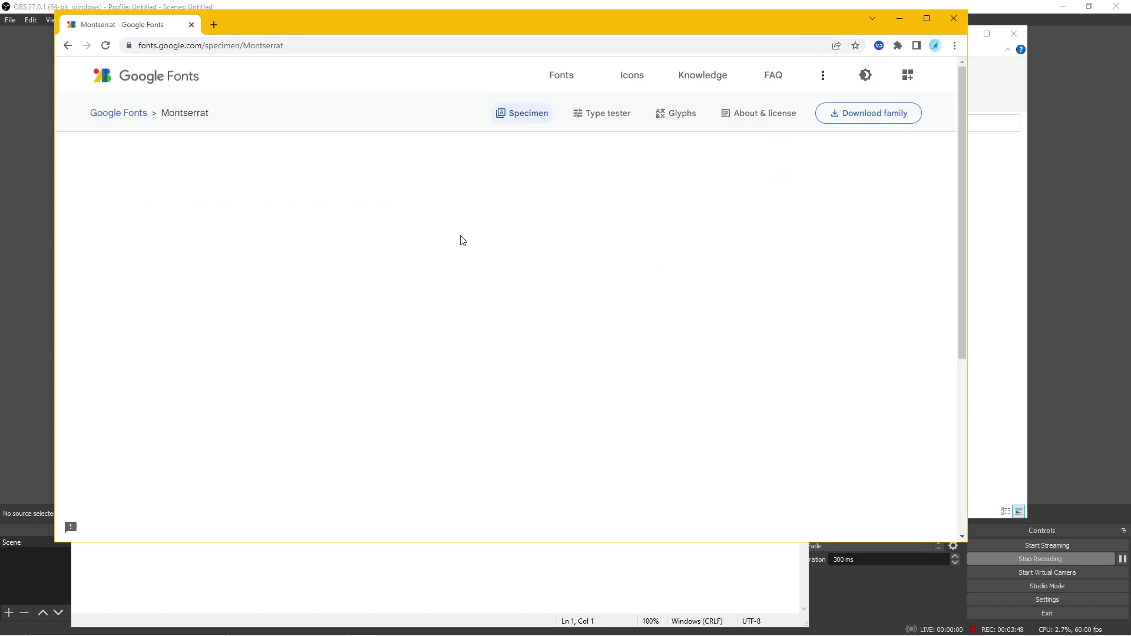
{"action": "scroll", "coordinate": [596, 302], "scroll_direction": "down", "scroll_amount": 4}
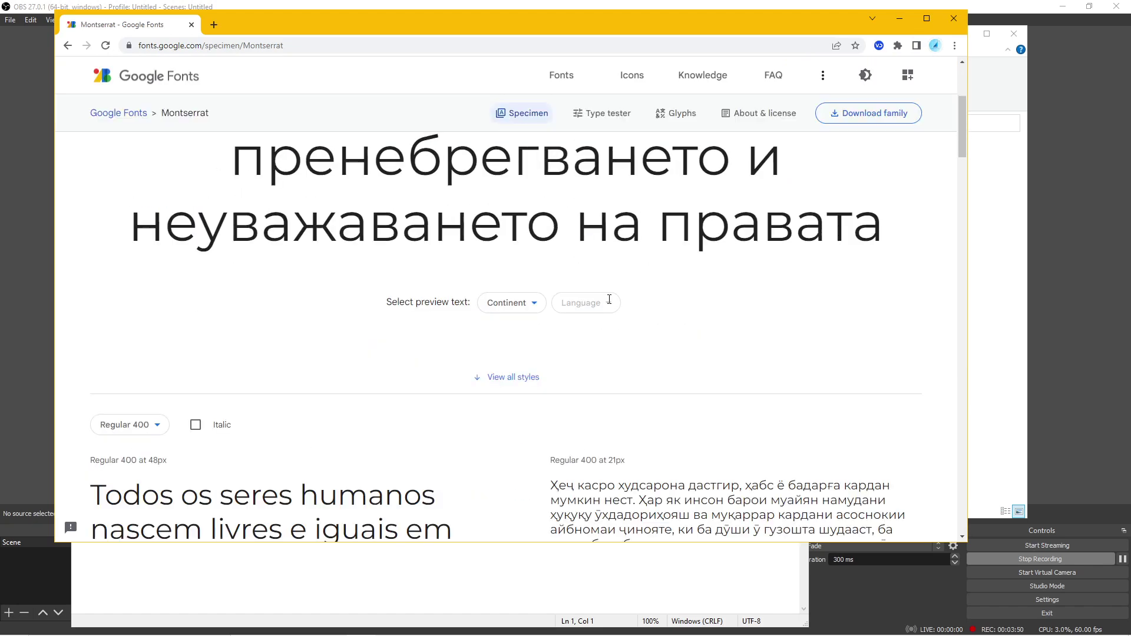
{"action": "scroll", "coordinate": [610, 303], "scroll_direction": "down", "scroll_amount": 7}
{"action": "scroll", "coordinate": [344, 308], "scroll_direction": "up", "scroll_amount": 3}
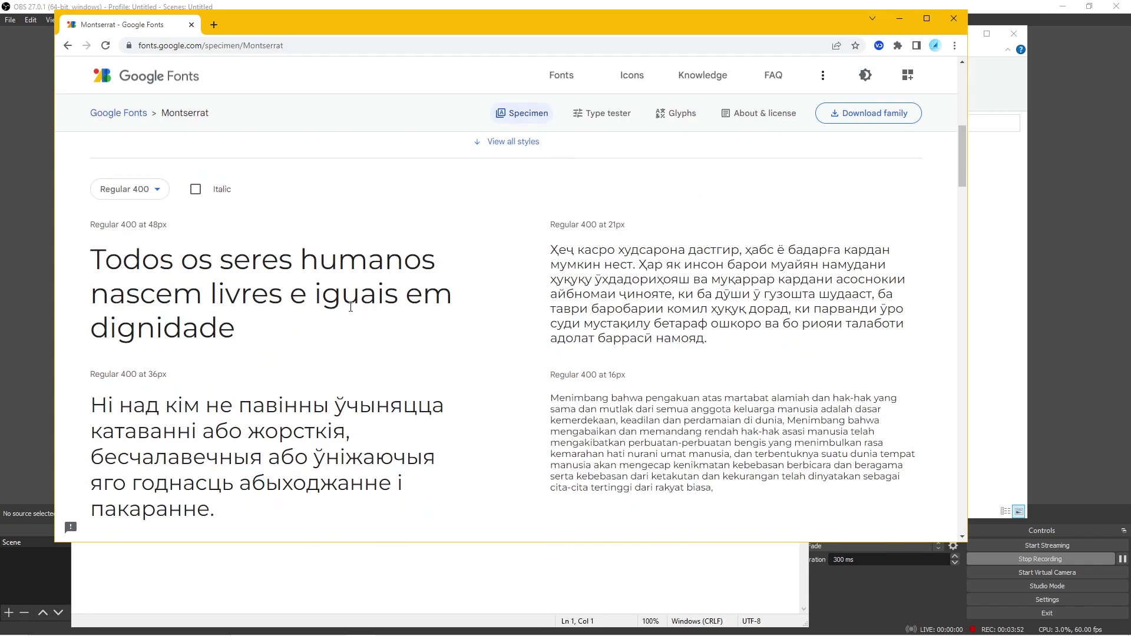
{"action": "scroll", "coordinate": [409, 277], "scroll_direction": "down", "scroll_amount": 3}
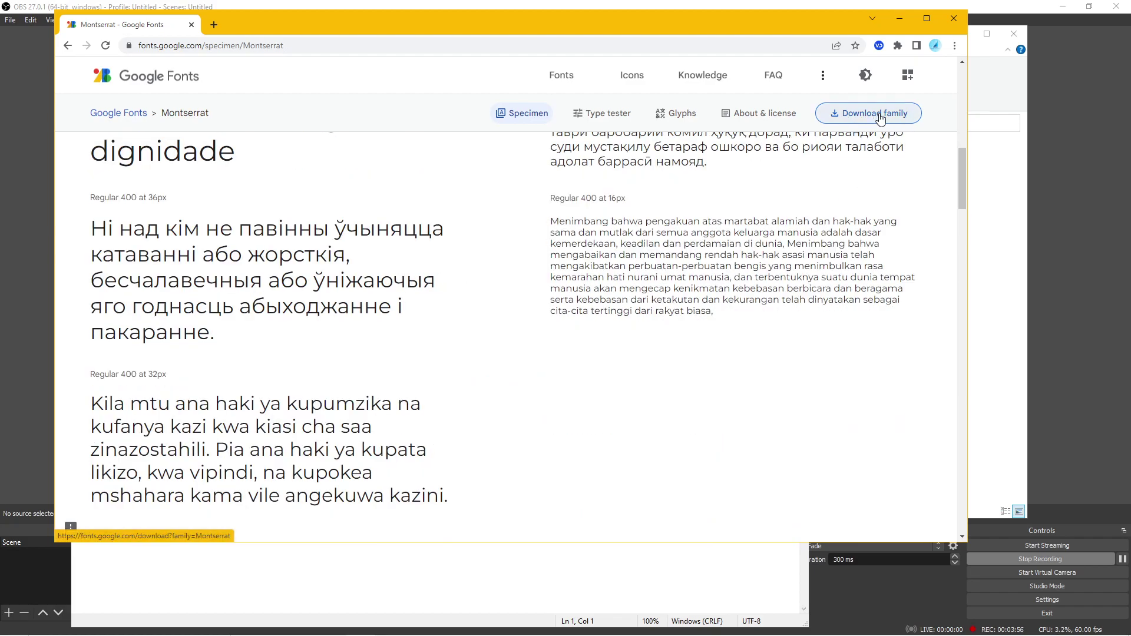
Close the font page and the font link file, and minimize the Awards Promo folder window
{"action": "left_click", "coordinate": [953, 19]}
{"action": "left_click", "coordinate": [797, 167]}
{"action": "left_click", "coordinate": [642, 300]}
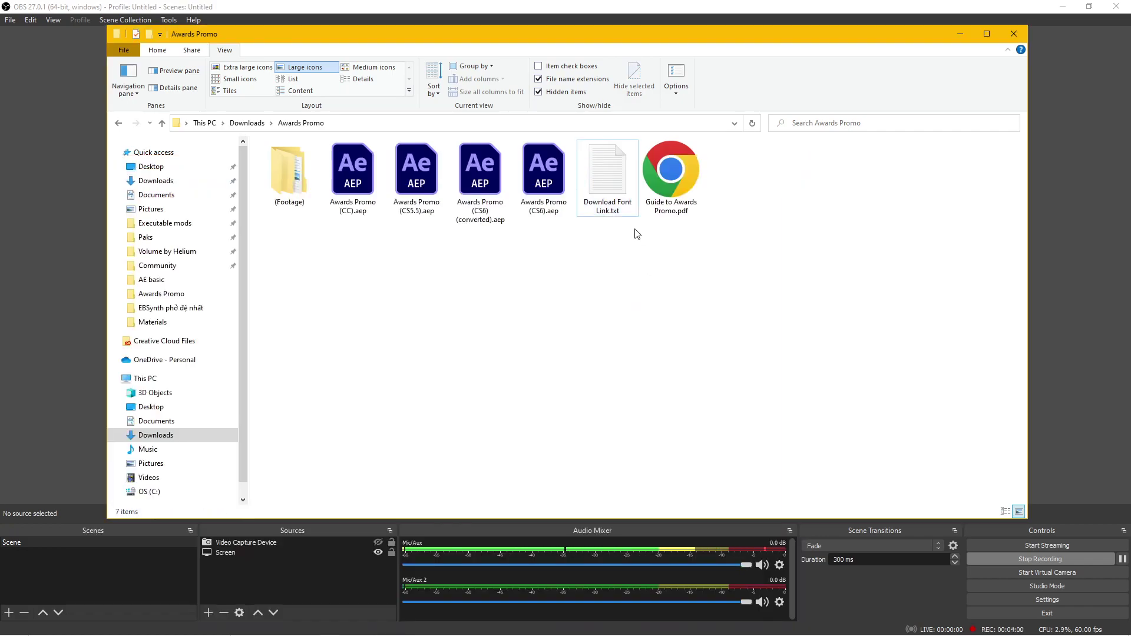
{"action": "left_click", "coordinate": [628, 189]}
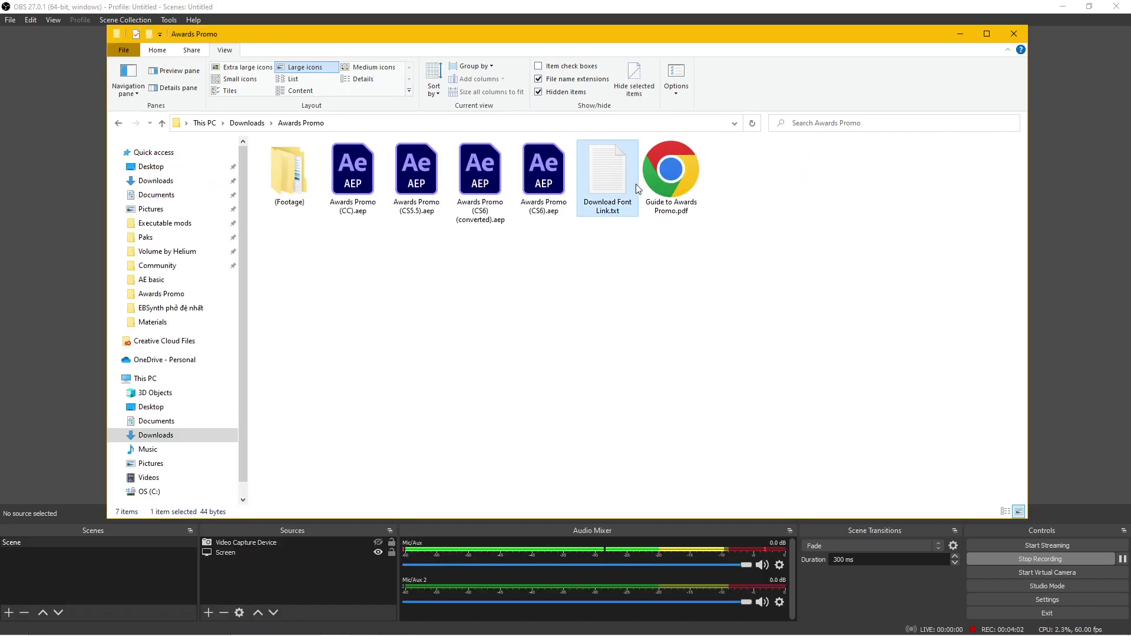
{"action": "left_click", "coordinate": [621, 327]}
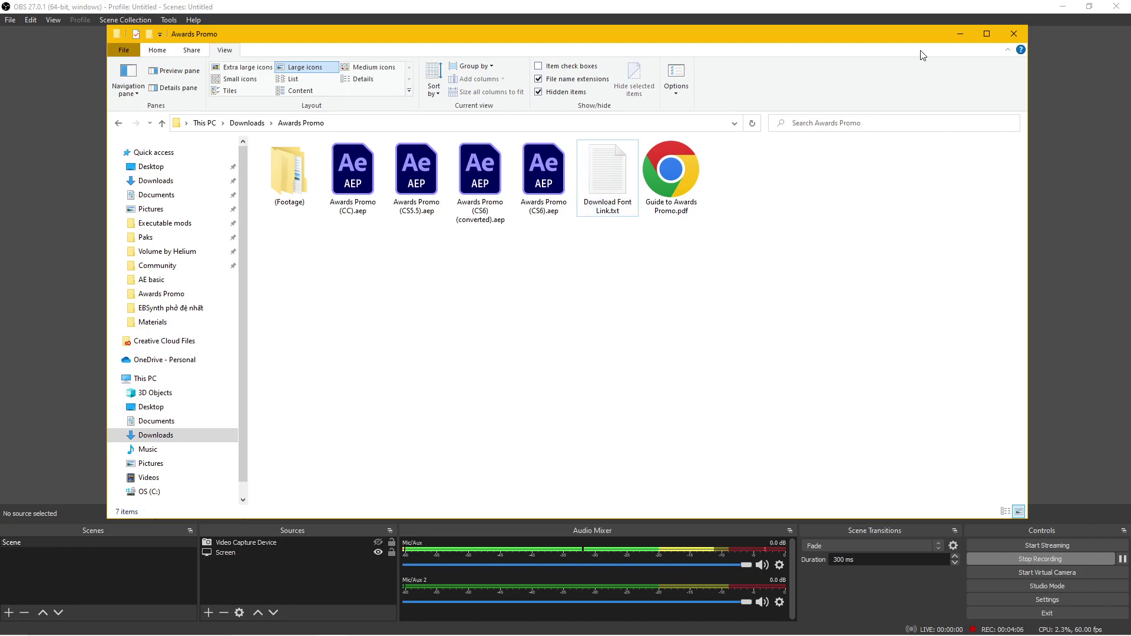
{"action": "left_click", "coordinate": [958, 33]}
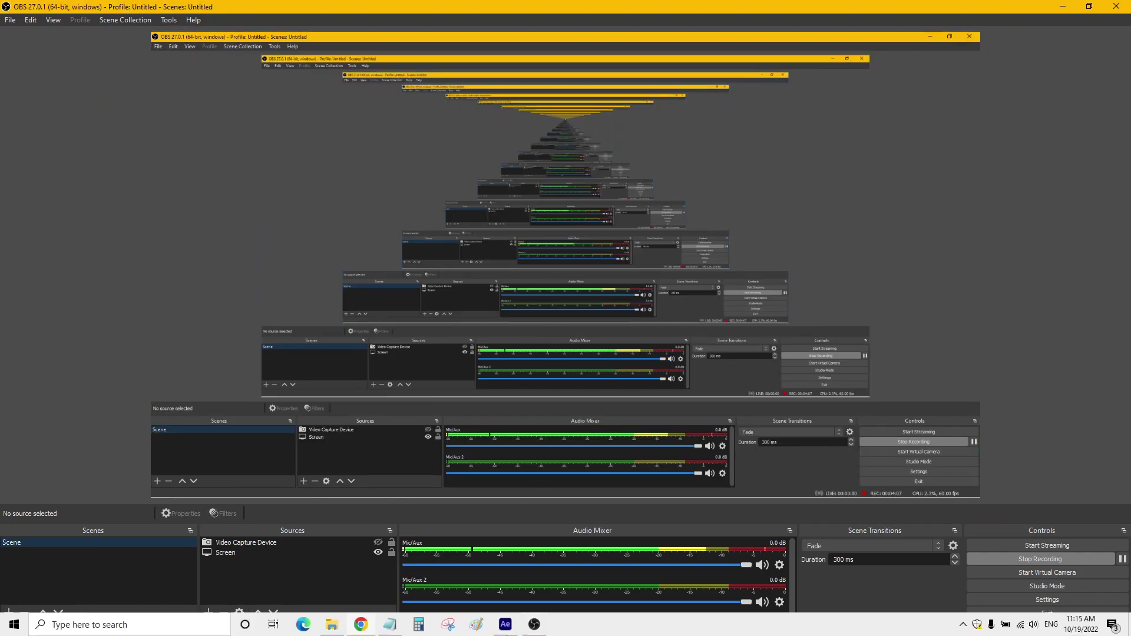
Switch to After Effects and open the project Awards Promo (CS6) (converted).aep from the Awards Promo folder
{"action": "left_click", "coordinate": [507, 631]}
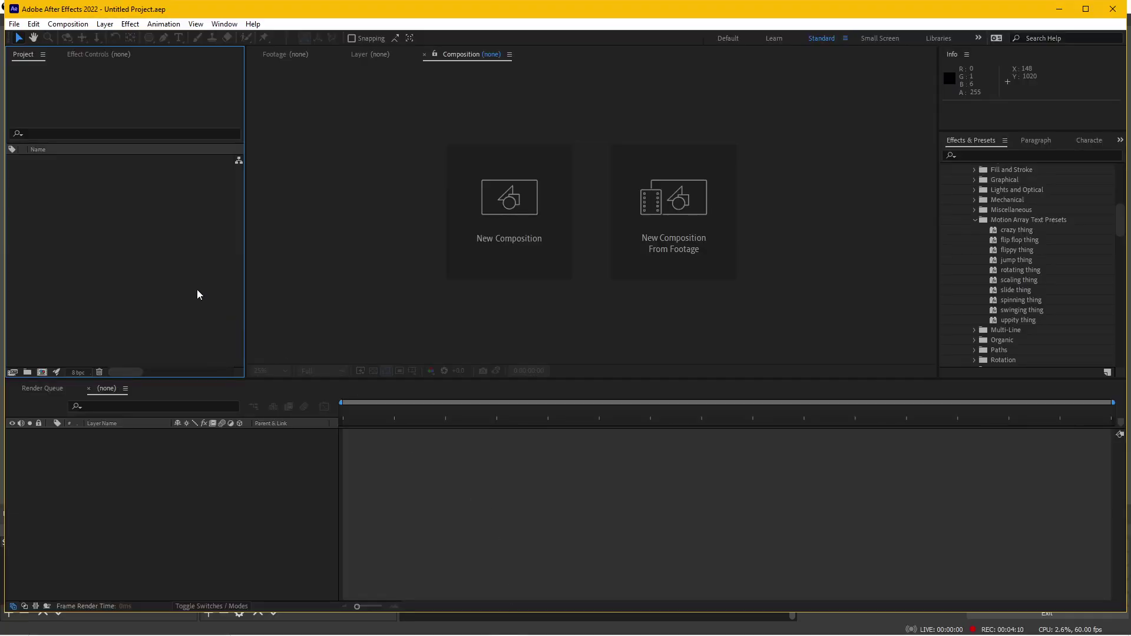
{"action": "scroll", "coordinate": [973, 212], "scroll_direction": "up", "scroll_amount": 15}
{"action": "left_click", "coordinate": [946, 170]}
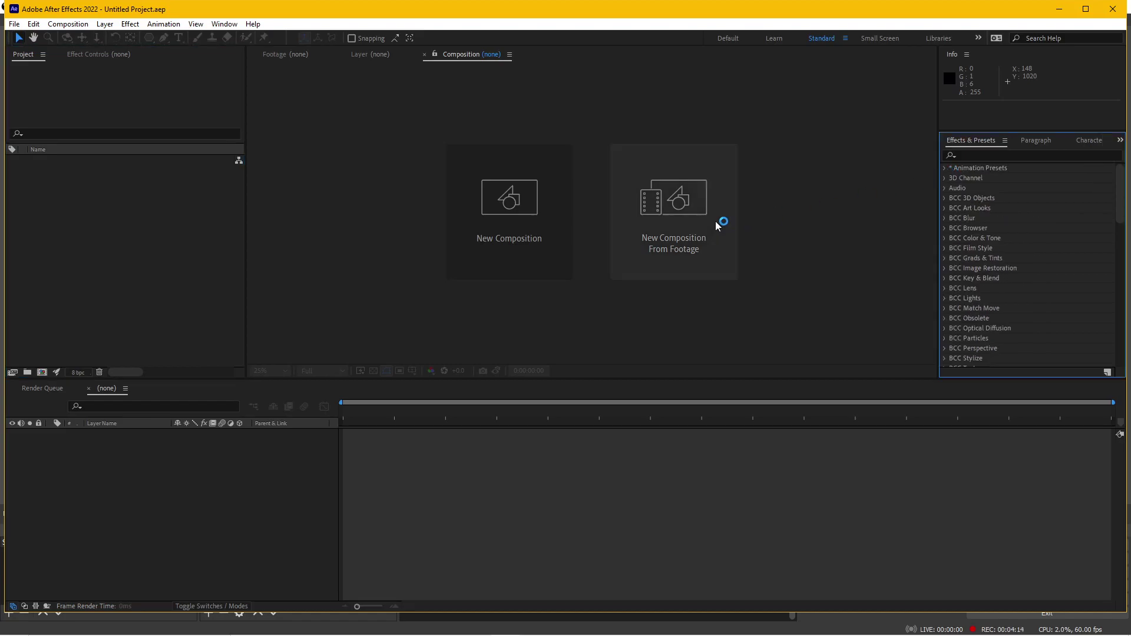
{"action": "left_click", "coordinate": [14, 24]}
{"action": "left_click", "coordinate": [47, 50]}
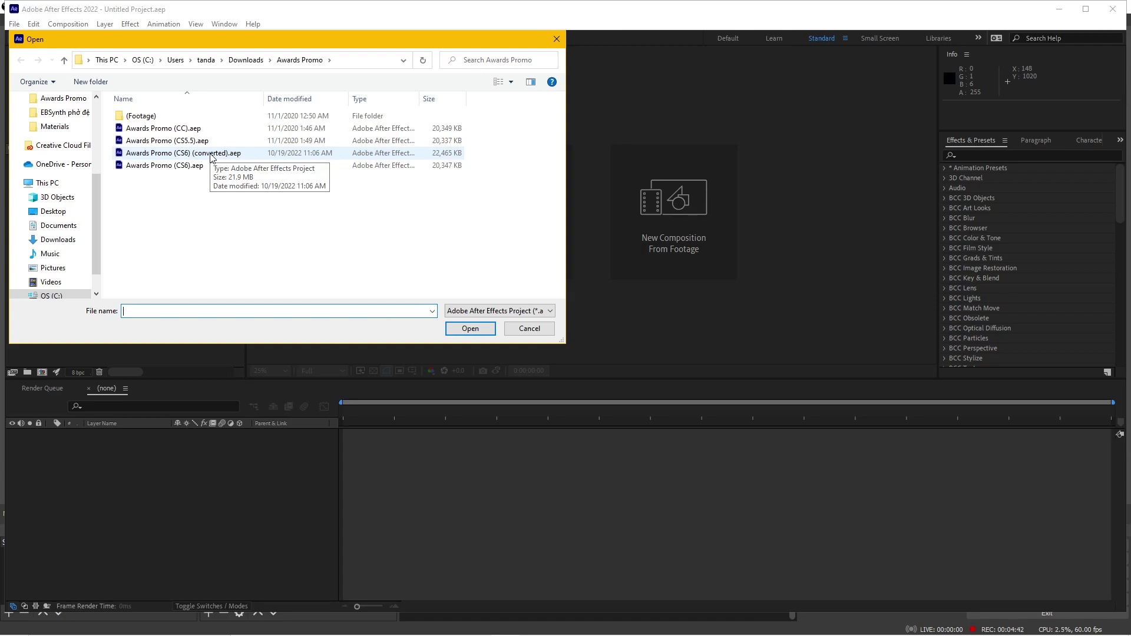
{"action": "double_click", "coordinate": [186, 154]}
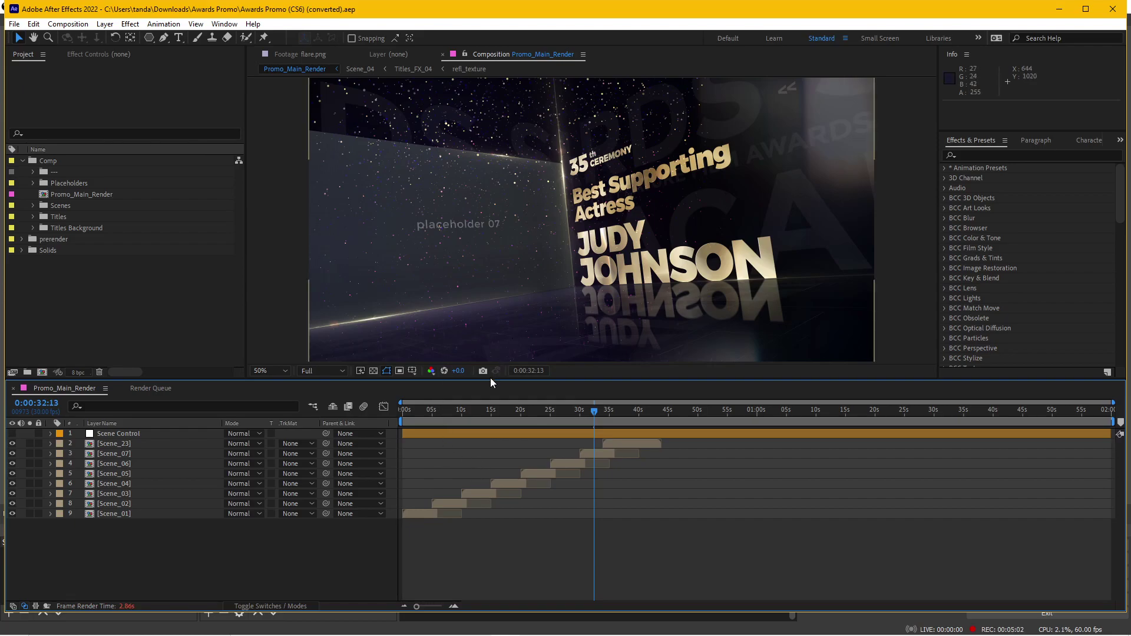
View frames of Promo_Main_Render at about 7, 11, 13 and 16 seconds at Full resolution
{"action": "left_click", "coordinate": [446, 412]}
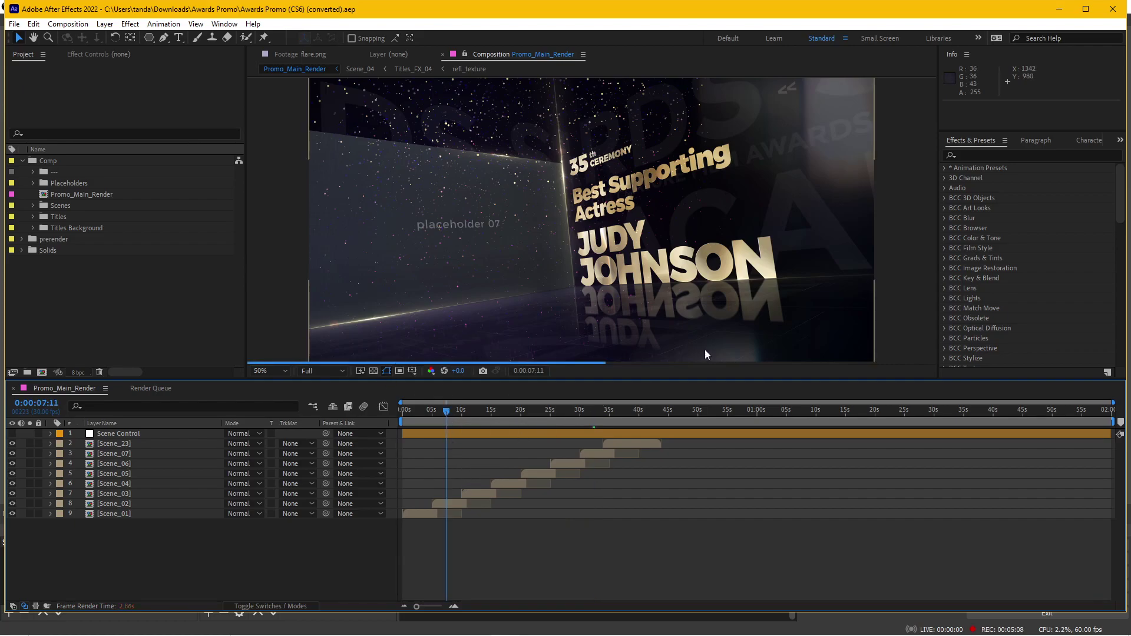
{"action": "left_click", "coordinate": [470, 412]}
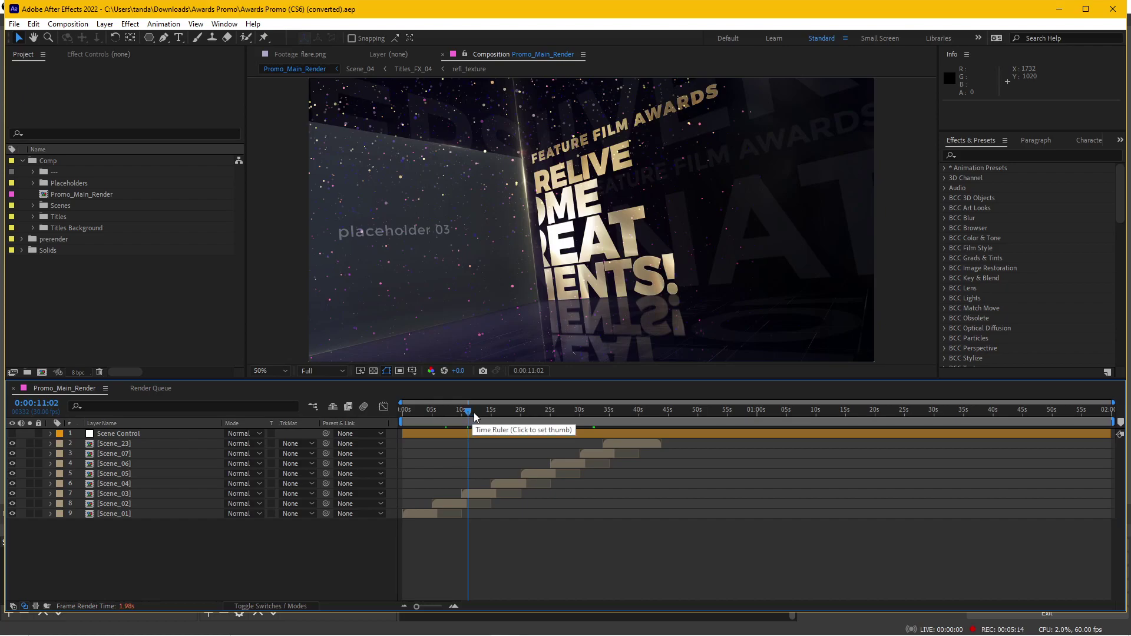
{"action": "left_click", "coordinate": [479, 412]}
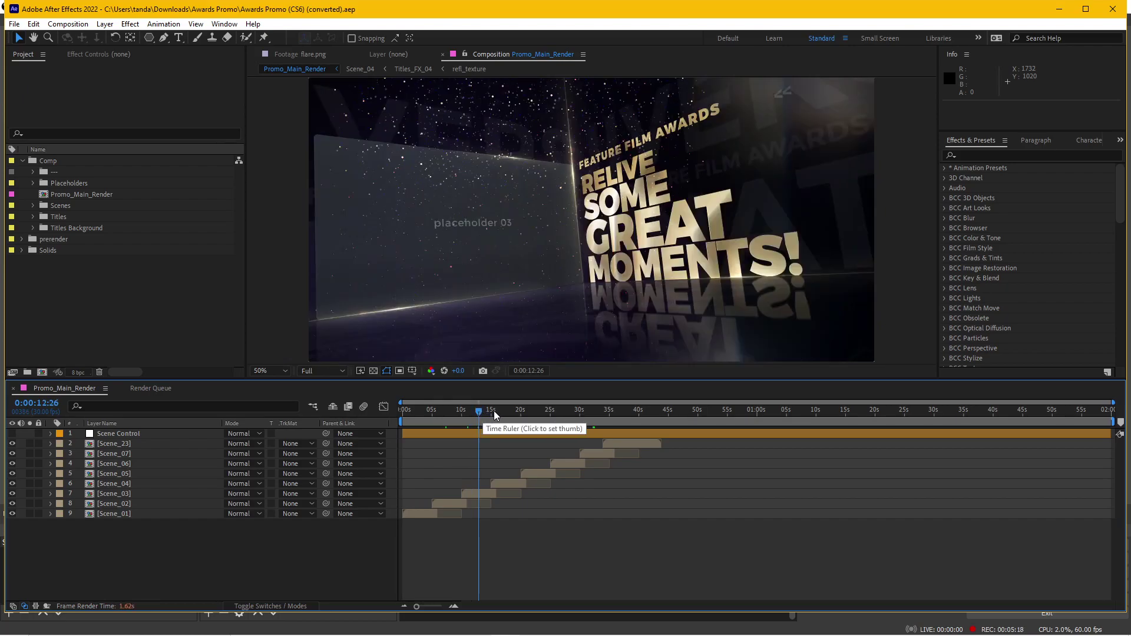
{"action": "left_click", "coordinate": [500, 413]}
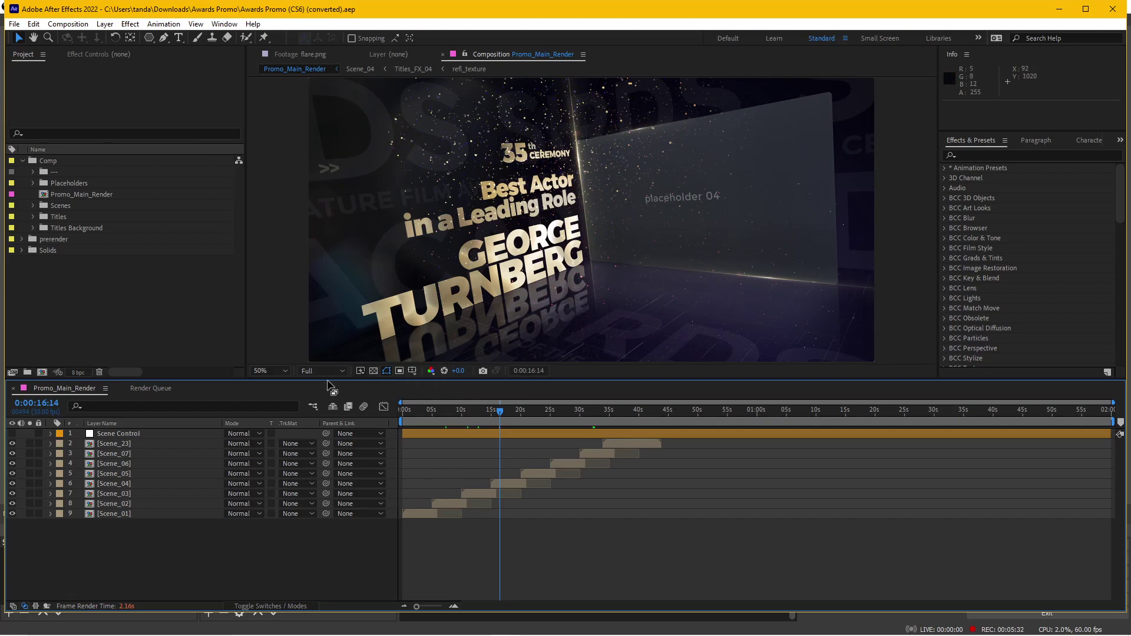
Make the composition preview area slightly taller and set its preview resolution to Third
{"action": "left_click_drag", "start_coordinate": [330, 382], "coordinate": [333, 400]}
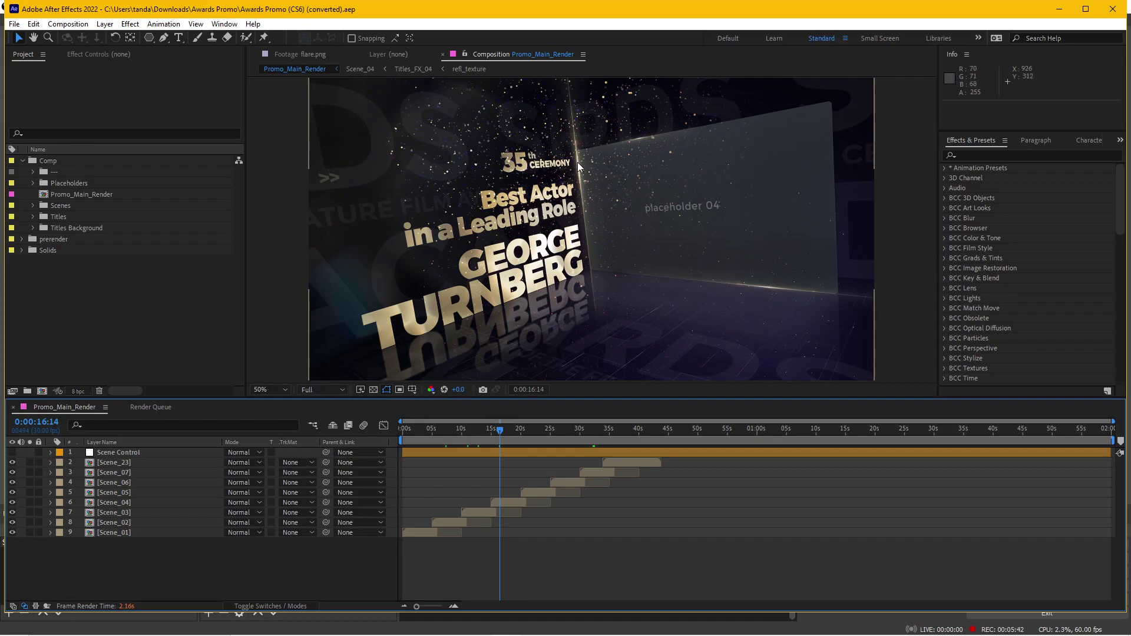
{"action": "left_click", "coordinate": [333, 391]}
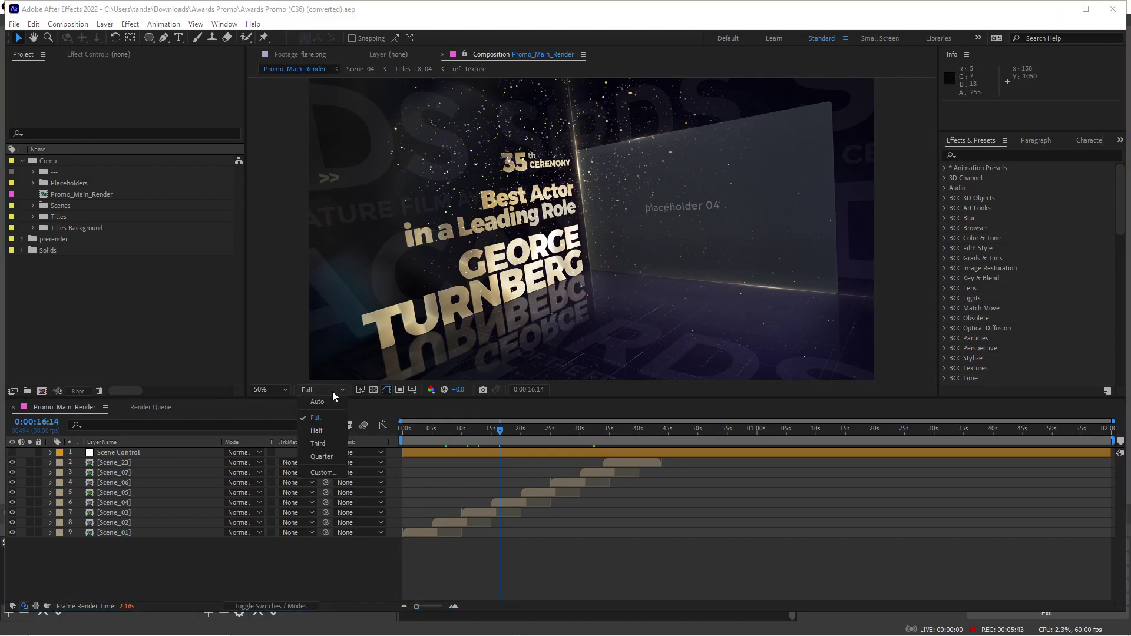
{"action": "left_click", "coordinate": [322, 444]}
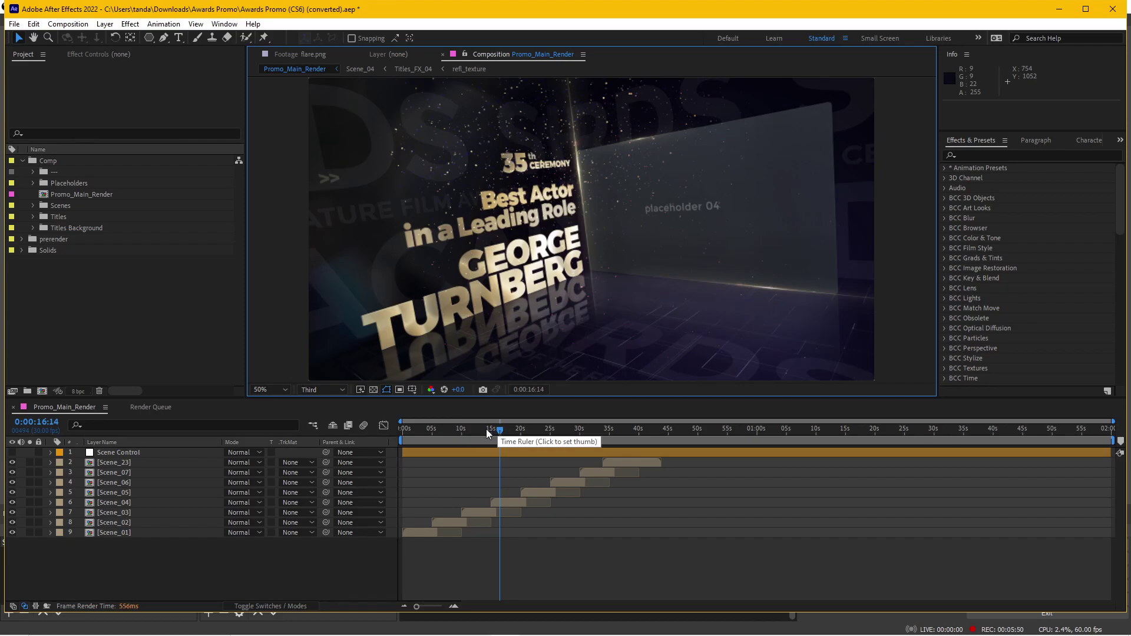
Scrub Promo_Main_Render back to about 7 seconds and view frames up to 0:00:13:17 at Third resolution
{"action": "left_click_drag", "start_coordinate": [483, 429], "coordinate": [446, 434]}
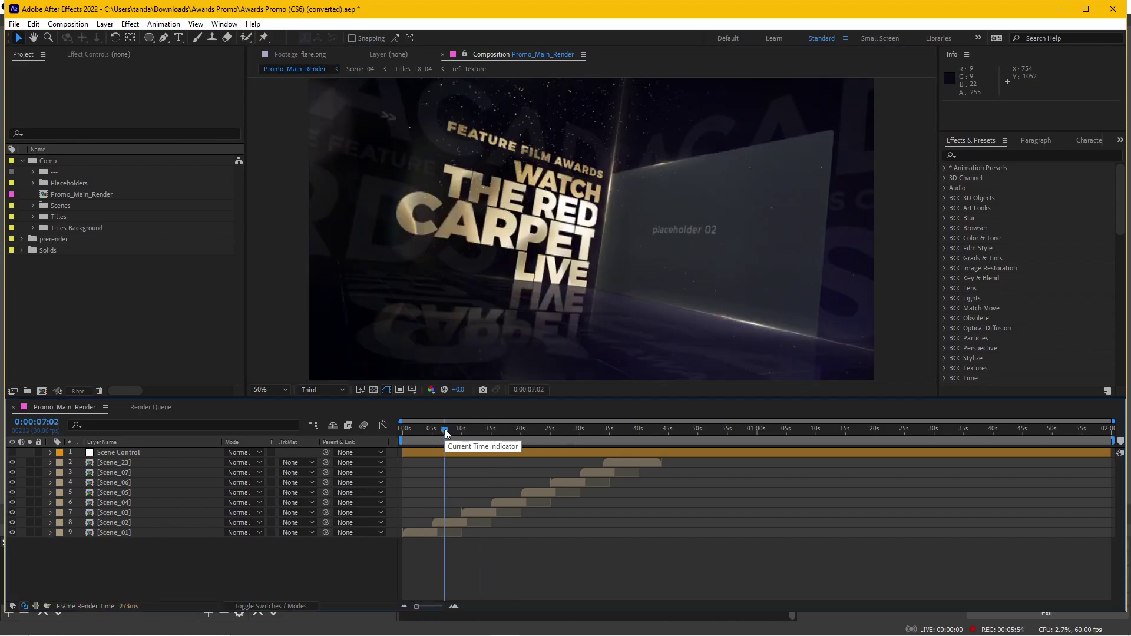
{"action": "left_click", "coordinate": [462, 430]}
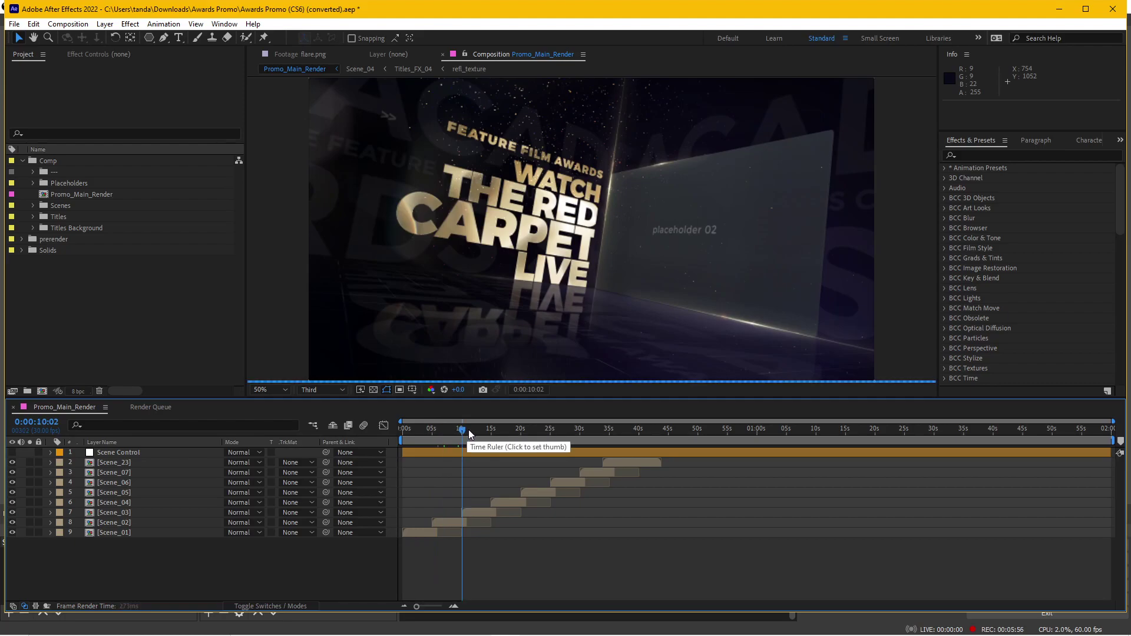
{"action": "left_click", "coordinate": [475, 430]}
{"action": "left_click", "coordinate": [483, 430]}
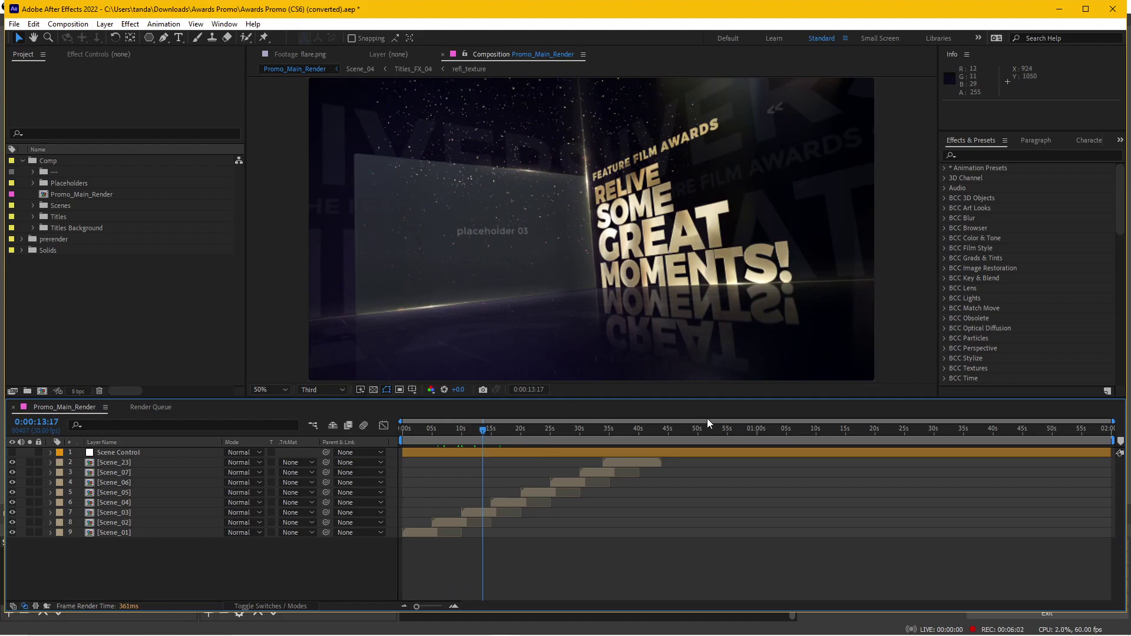
Compare the frame's preview at Full resolution and return the preview resolution to Third
{"action": "left_click", "coordinate": [324, 390]}
{"action": "left_click", "coordinate": [319, 419]}
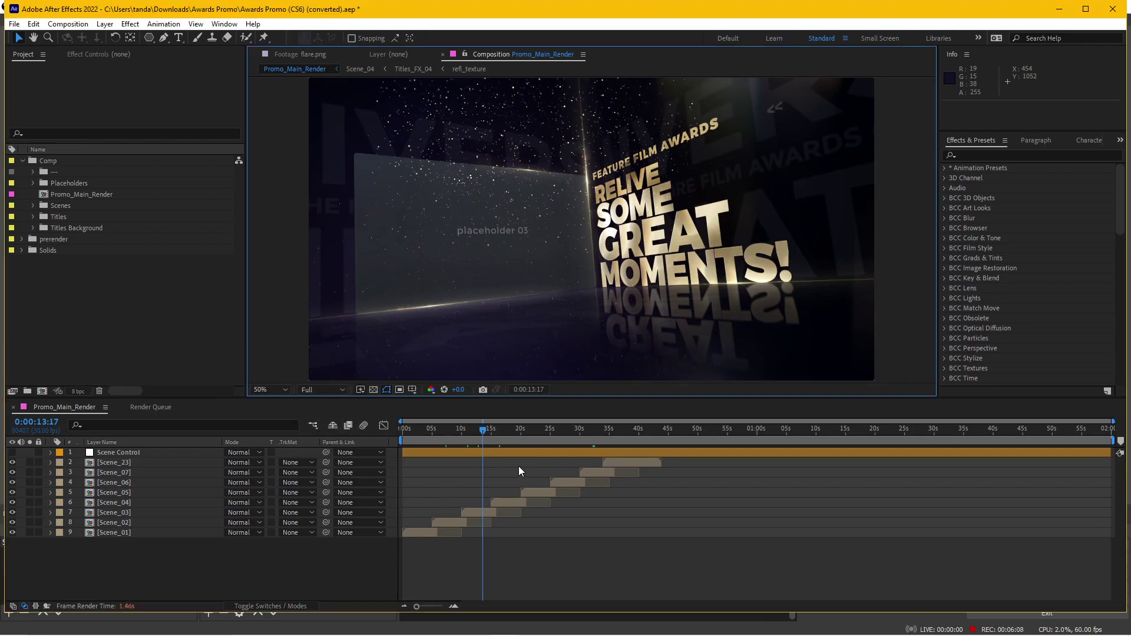
{"action": "left_click", "coordinate": [321, 391]}
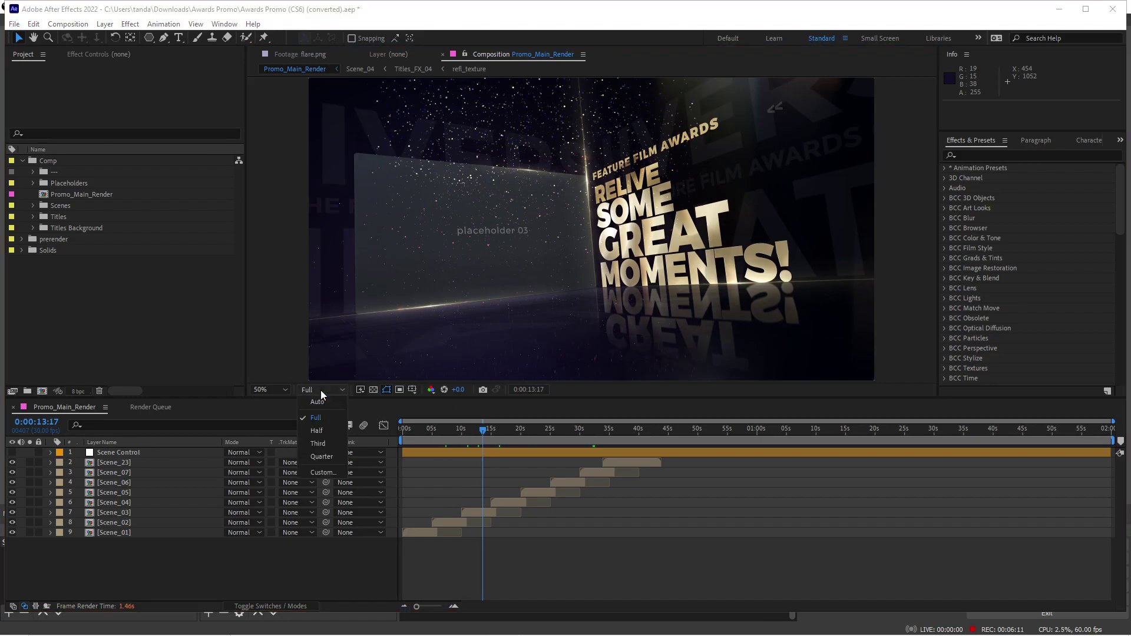
{"action": "left_click", "coordinate": [315, 444]}
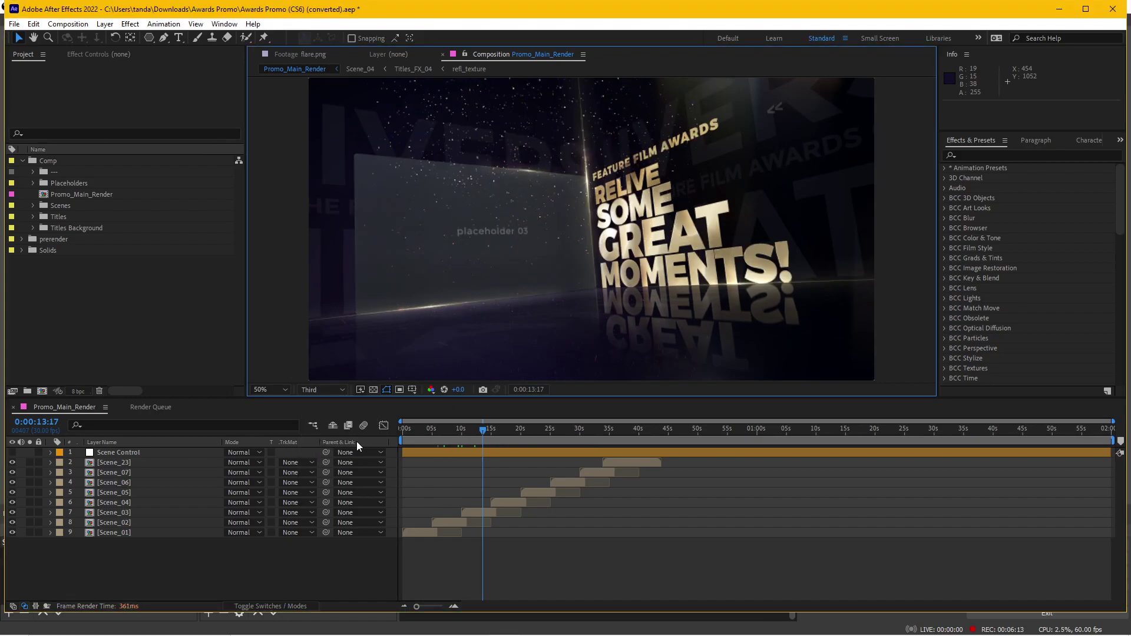
Try Adaptive Resolution fast previews by shifting the Scene_03 layer in time, and restore the layer's timing and the Off (Final Quality) setting
{"action": "left_click", "coordinate": [361, 390]}
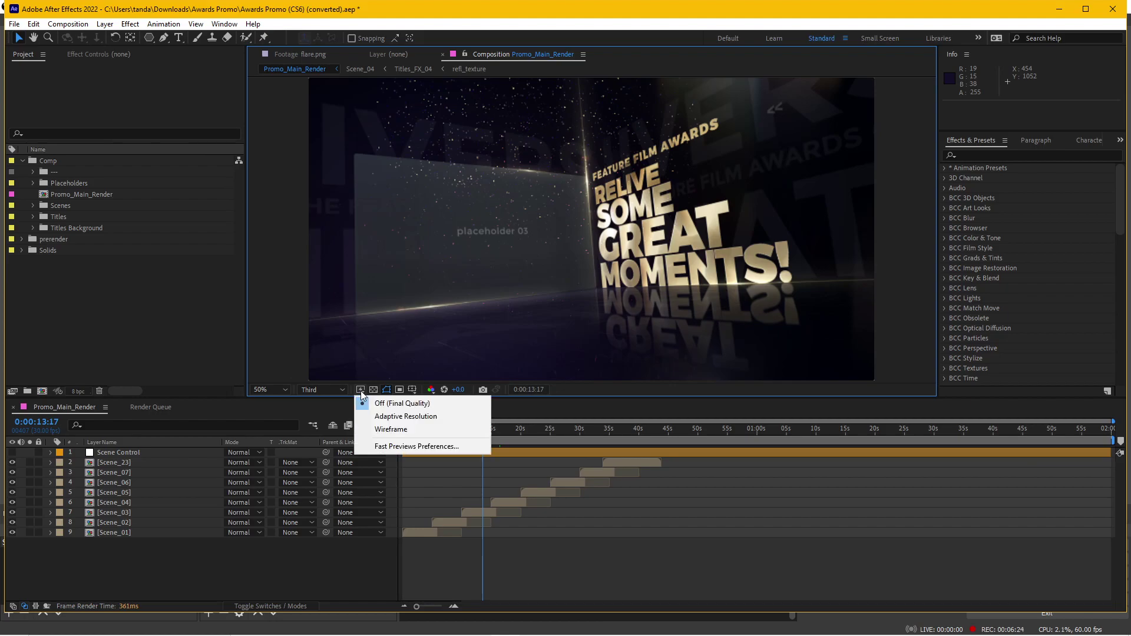
{"action": "left_click", "coordinate": [392, 418]}
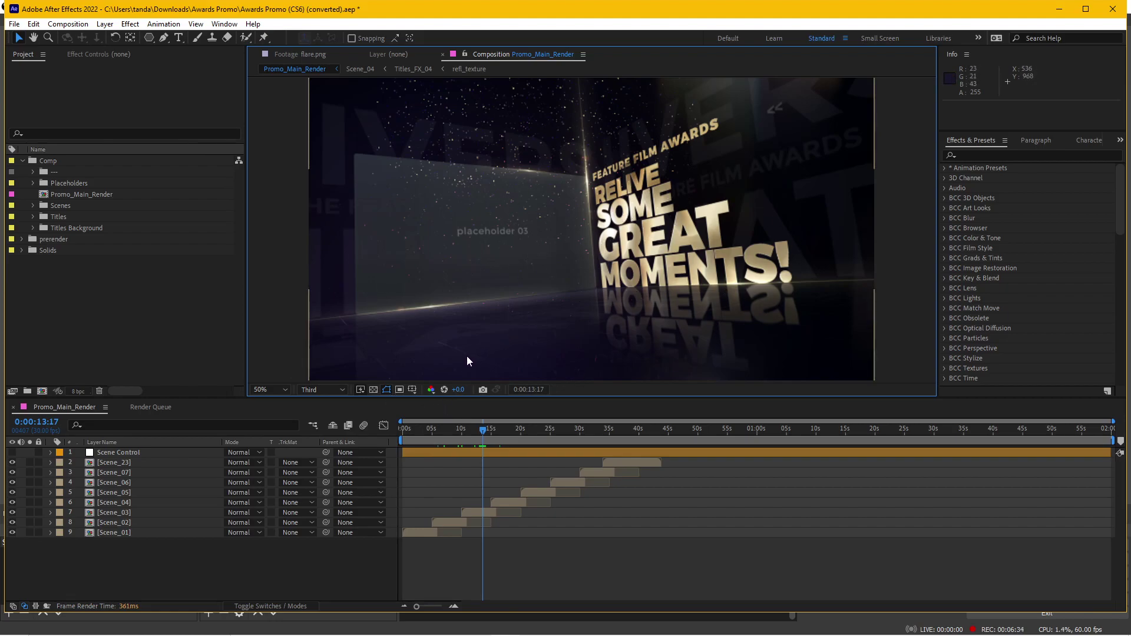
{"action": "mouse_move", "coordinate": [480, 510]}
{"action": "left_mouse_down"}
{"action": "mouse_move", "coordinate": [470, 517]}
{"action": "mouse_move", "coordinate": [497, 515]}
{"action": "left_mouse_up"}
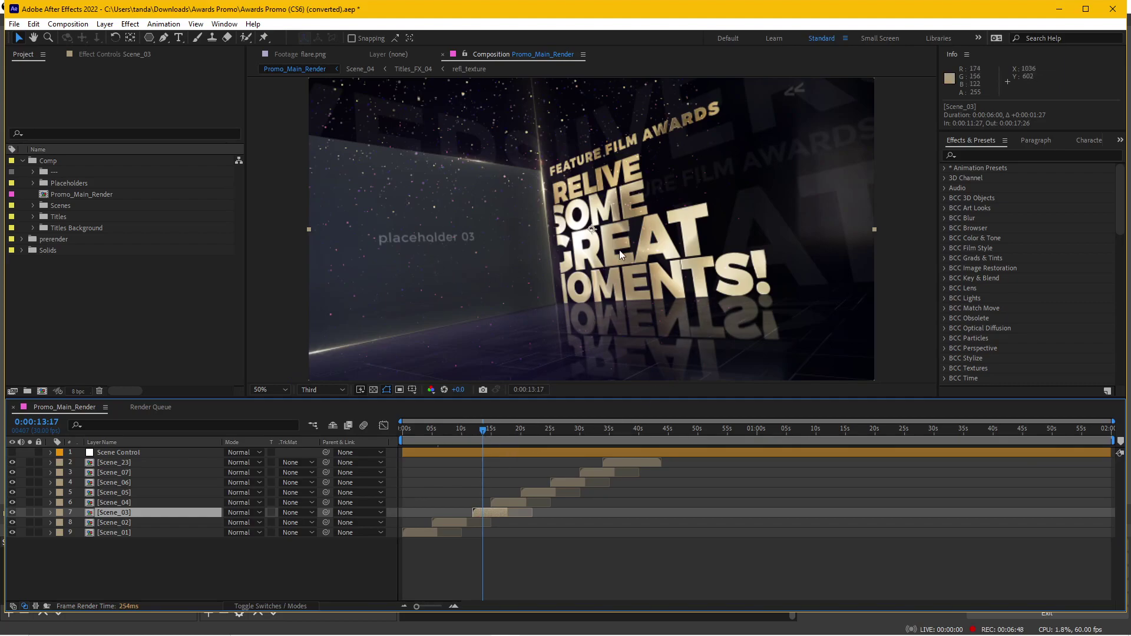
{"action": "key", "text": "ctrl+z"}
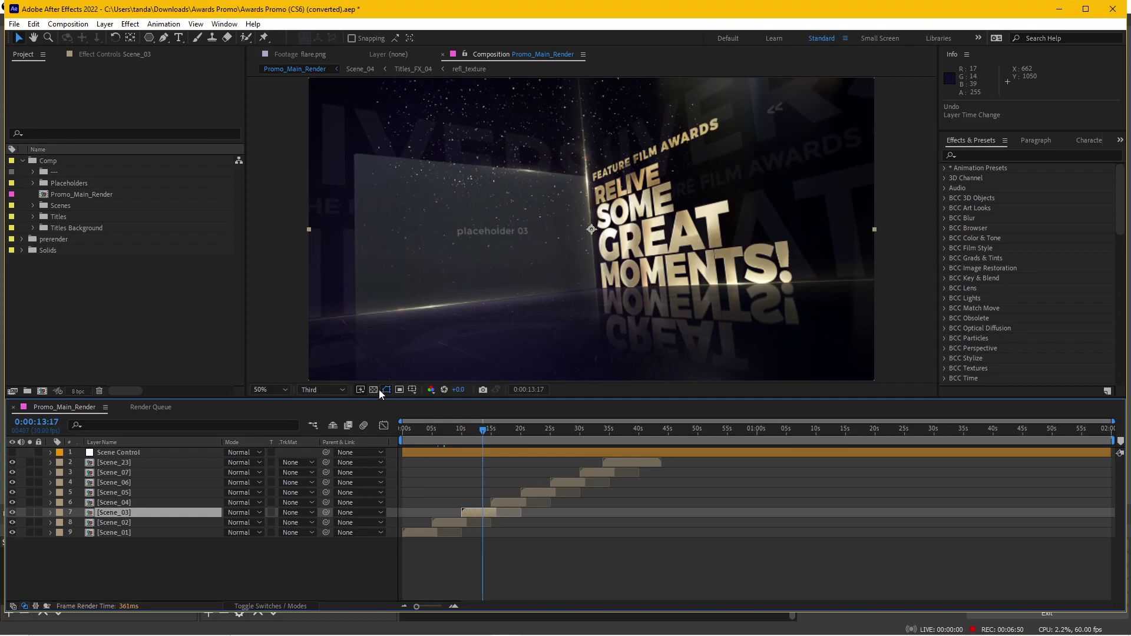
{"action": "left_click", "coordinate": [359, 389]}
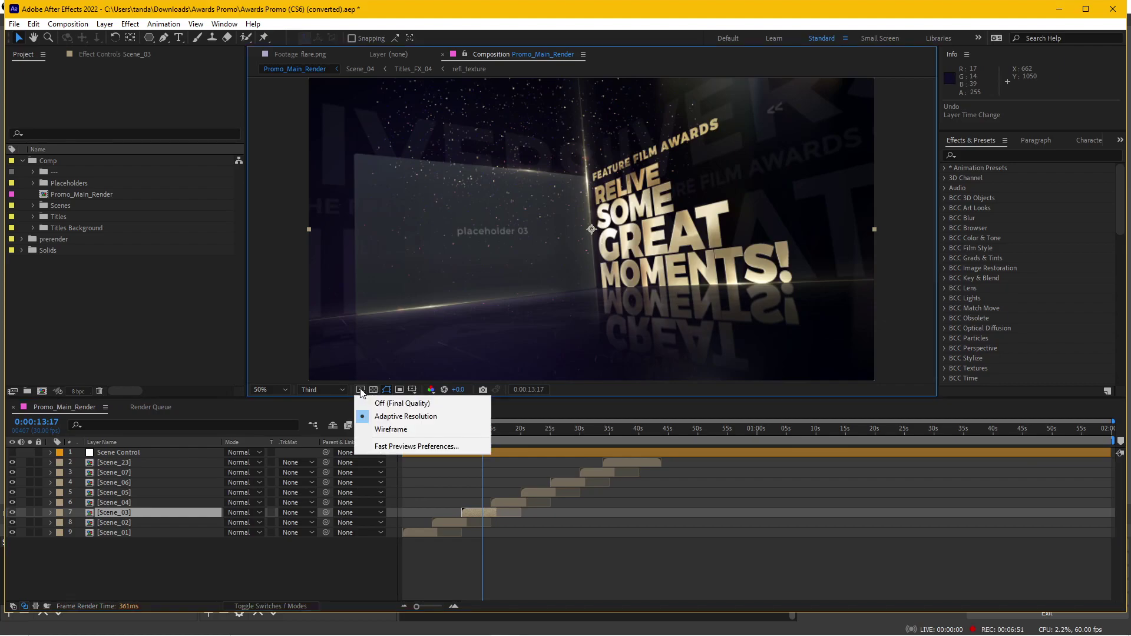
{"action": "left_click", "coordinate": [392, 404]}
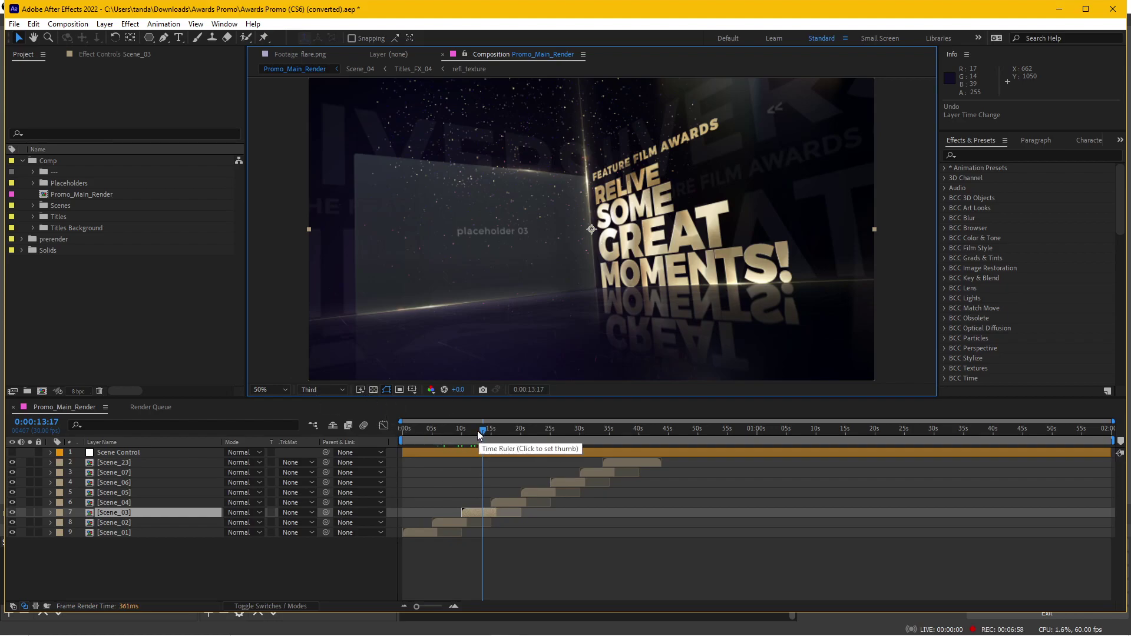
Review the composition's fast preview options and move the current time to 0:00:12:08
{"action": "left_click", "coordinate": [360, 390]}
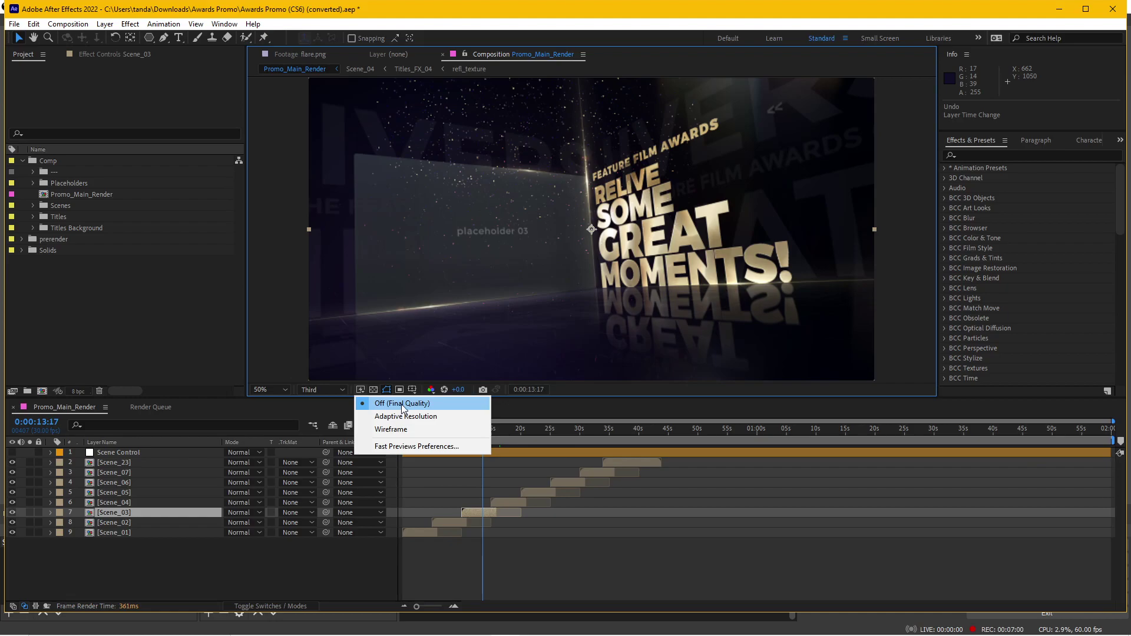
{"action": "left_click", "coordinate": [335, 407]}
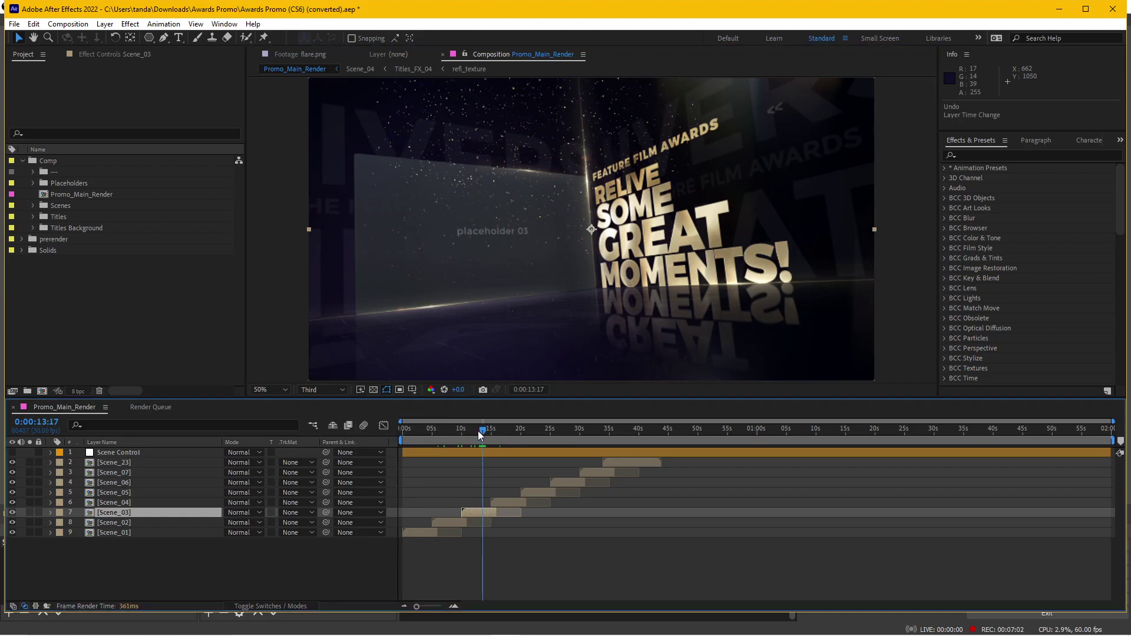
{"action": "left_click_drag", "start_coordinate": [483, 430], "coordinate": [475, 437]}
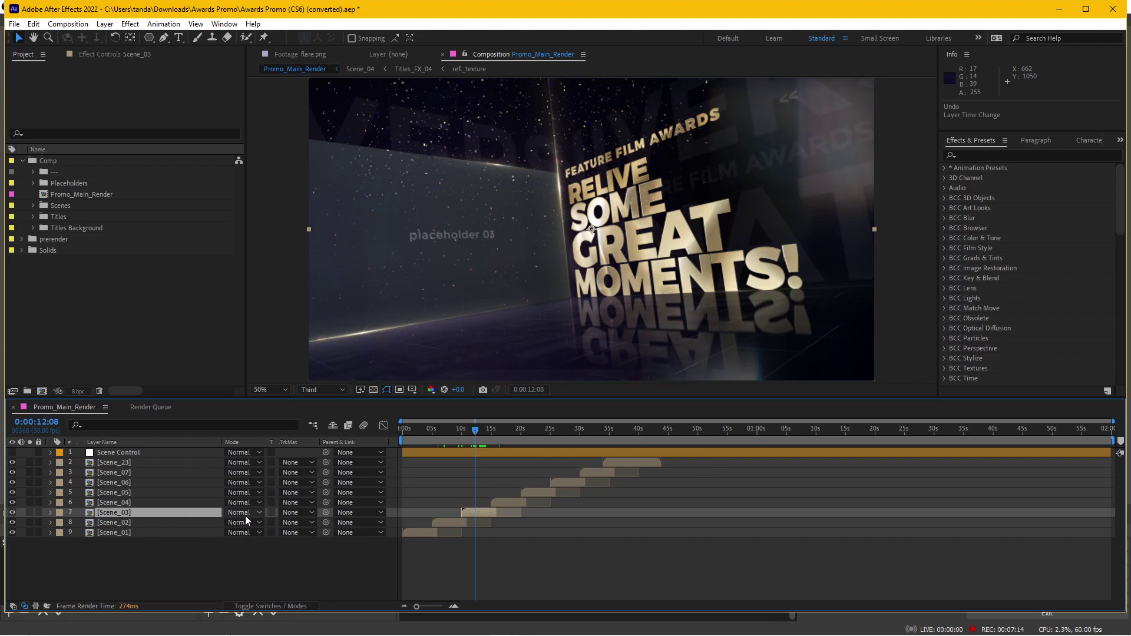
Go through the scene layers in the Promo_Main_Render timeline, from Scene_01 to Scene_23, to see which part of the promo each covers
{"action": "left_click", "coordinate": [121, 553]}
{"action": "left_click", "coordinate": [130, 465]}
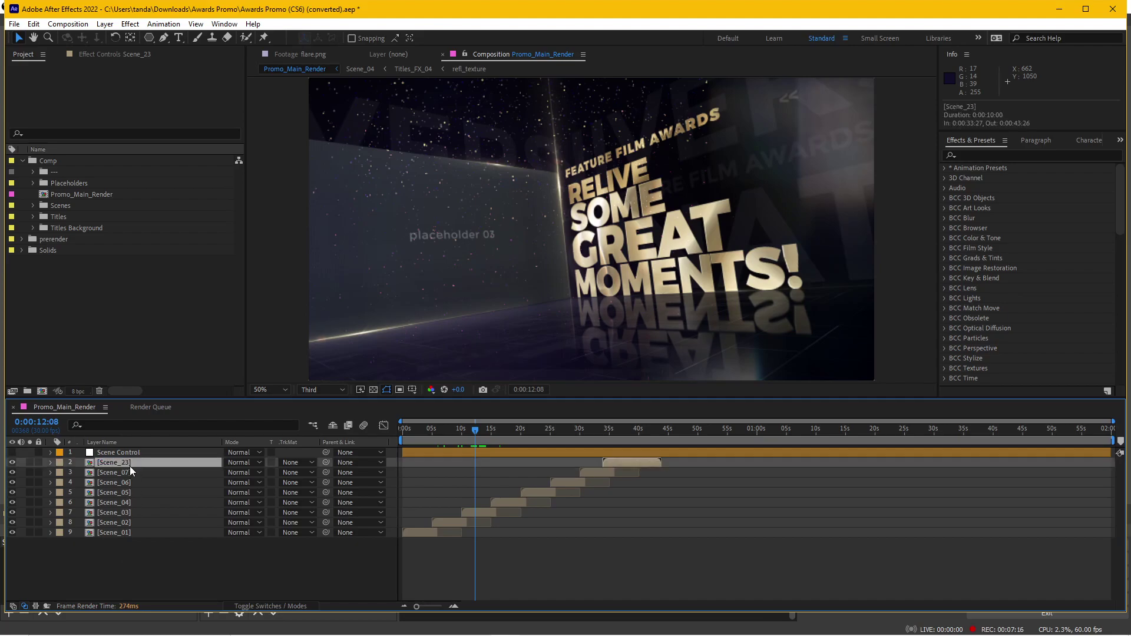
{"action": "left_click", "coordinate": [127, 491]}
{"action": "left_click", "coordinate": [129, 531]}
{"action": "left_click", "coordinate": [127, 523]}
{"action": "left_click", "coordinate": [127, 502]}
{"action": "left_click", "coordinate": [129, 472]}
{"action": "left_click", "coordinate": [131, 463]}
{"action": "left_click", "coordinate": [131, 483]}
{"action": "left_click", "coordinate": [129, 503]}
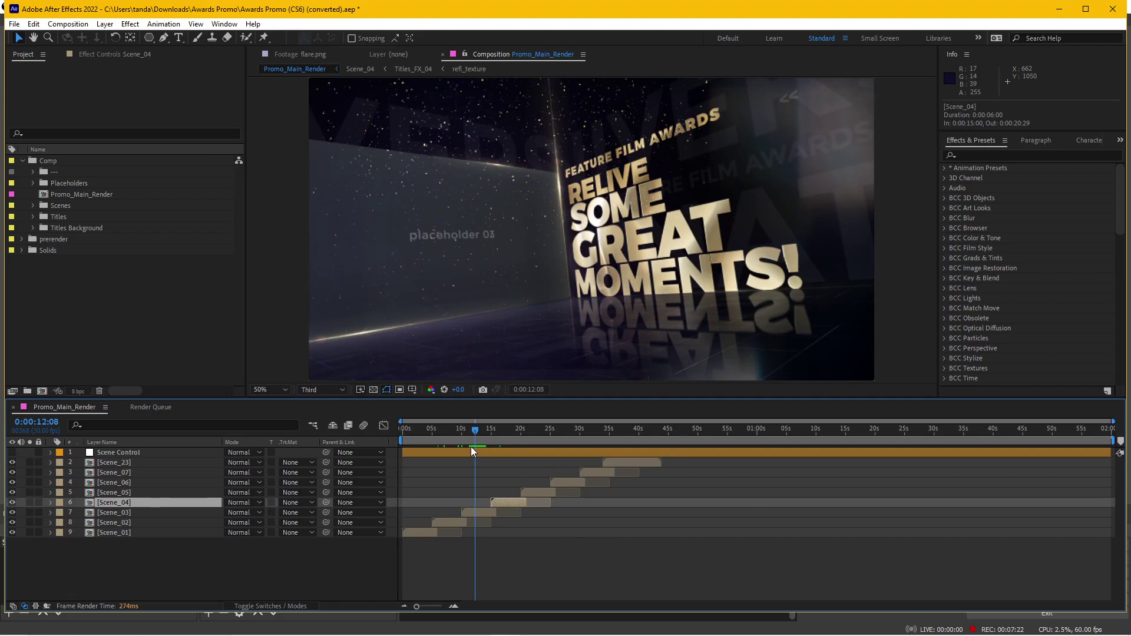
{"action": "left_click", "coordinate": [119, 512]}
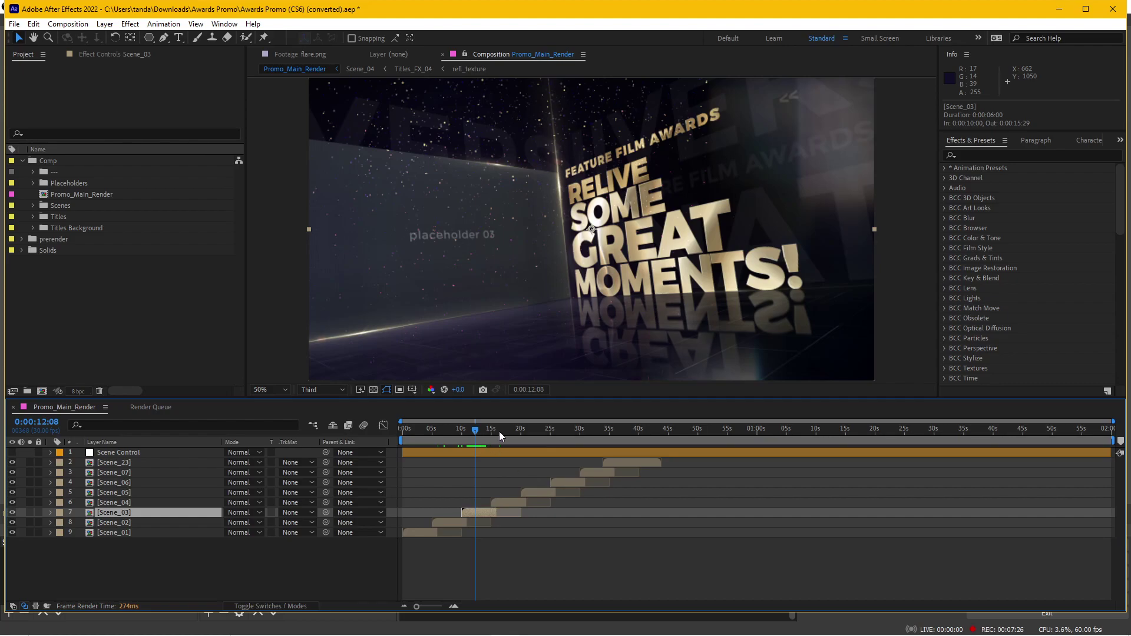
Move the current time to 0:00:13:02 and select the Scene_03 layer after briefly checking Scene_04
{"action": "left_click_drag", "start_coordinate": [499, 431], "coordinate": [480, 435]}
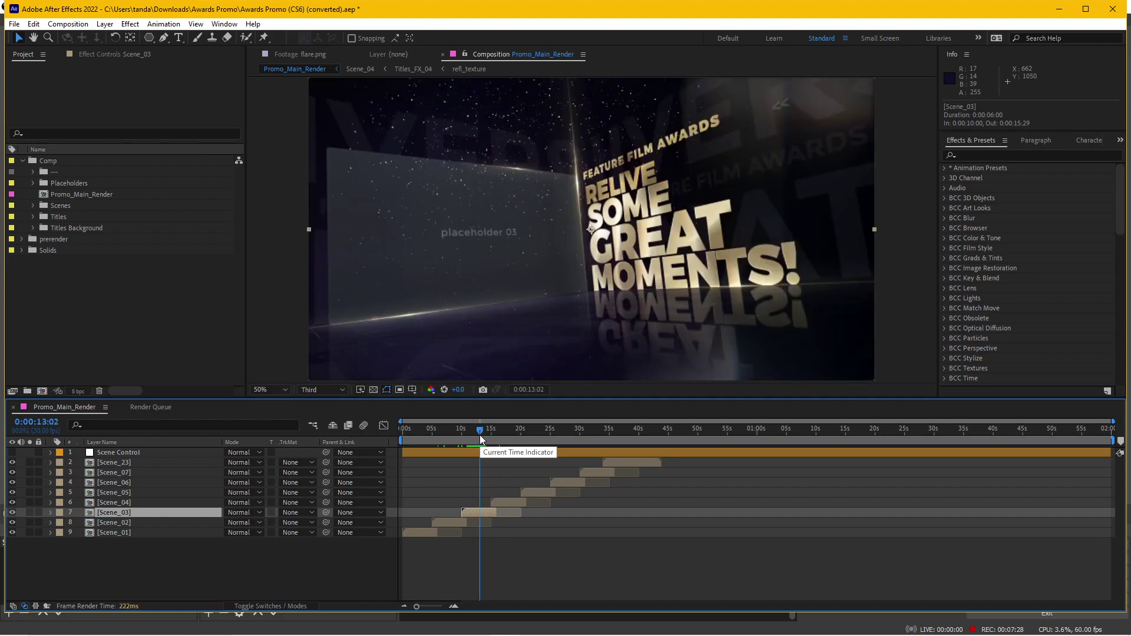
{"action": "left_click", "coordinate": [124, 503]}
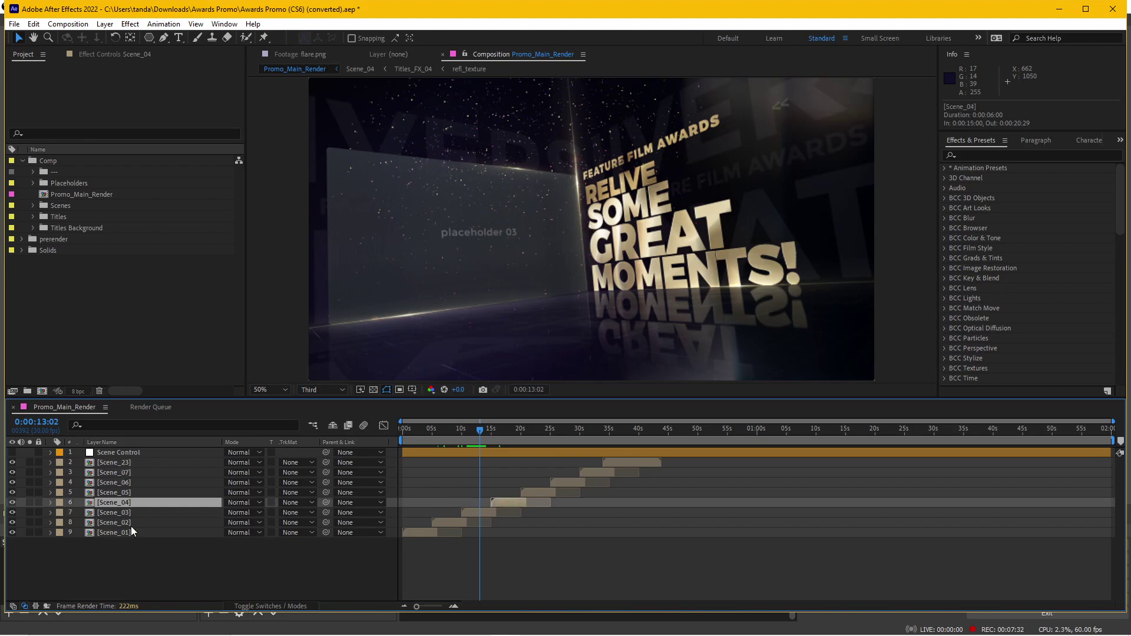
{"action": "left_click", "coordinate": [123, 511]}
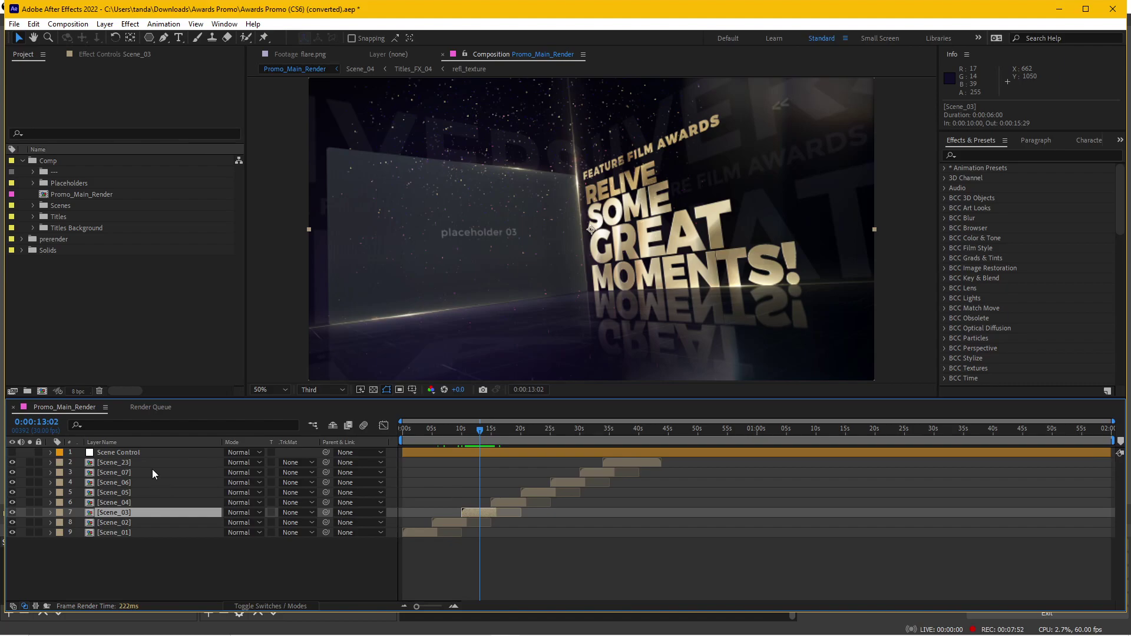
Display the Scene Control layer's effect controls and look through its color, opacity, flare and particle settings
{"action": "left_click", "coordinate": [126, 453]}
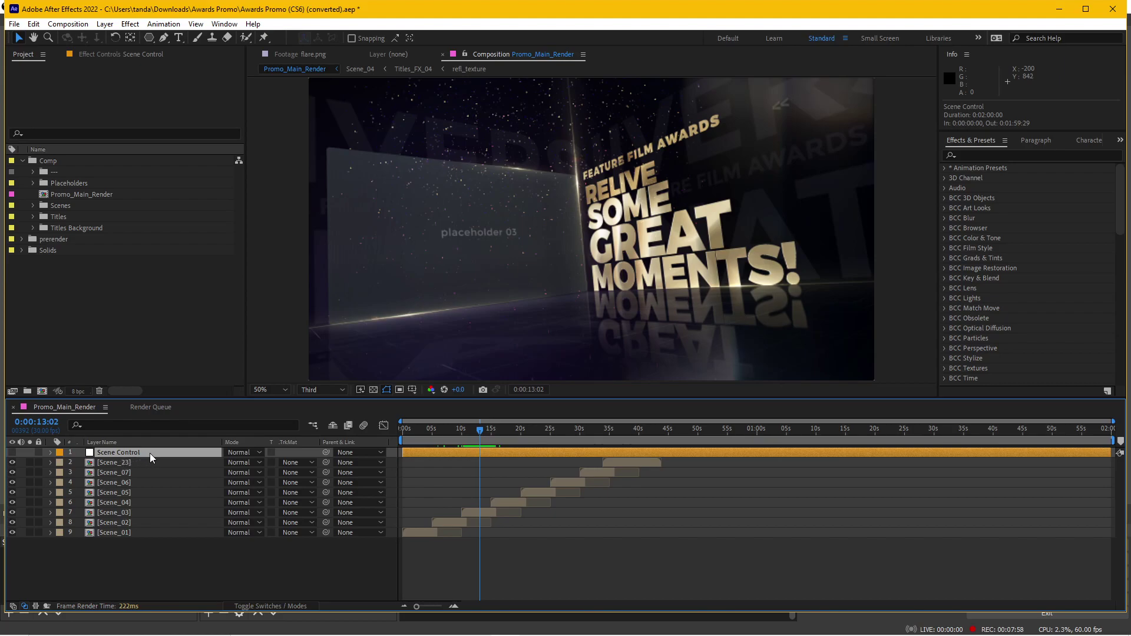
{"action": "left_click", "coordinate": [114, 55]}
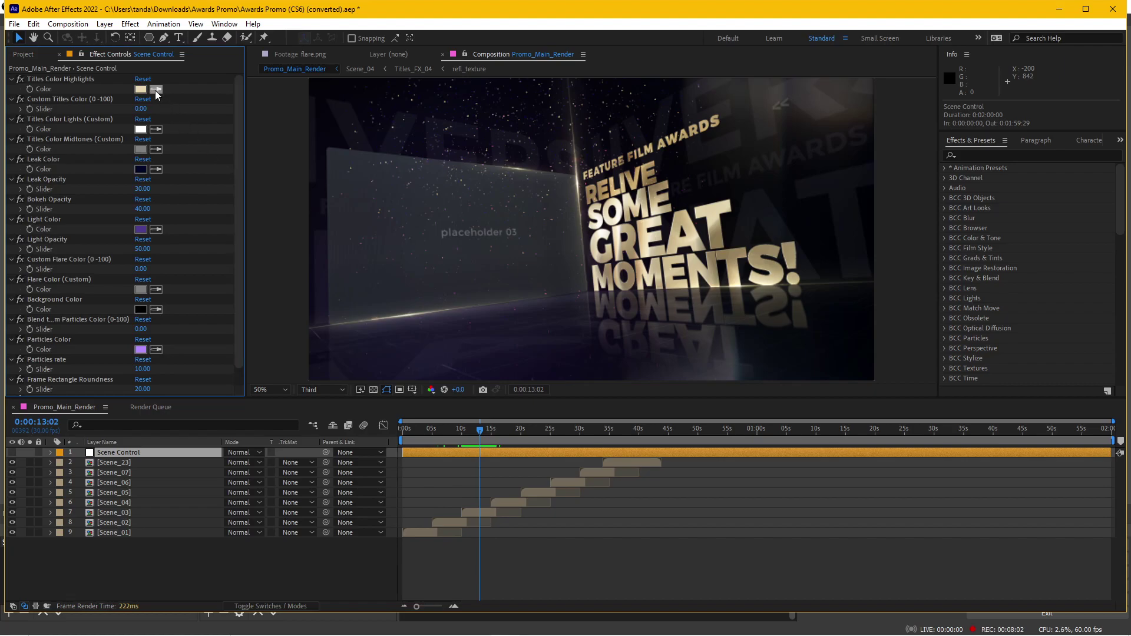
{"action": "left_click", "coordinate": [61, 79]}
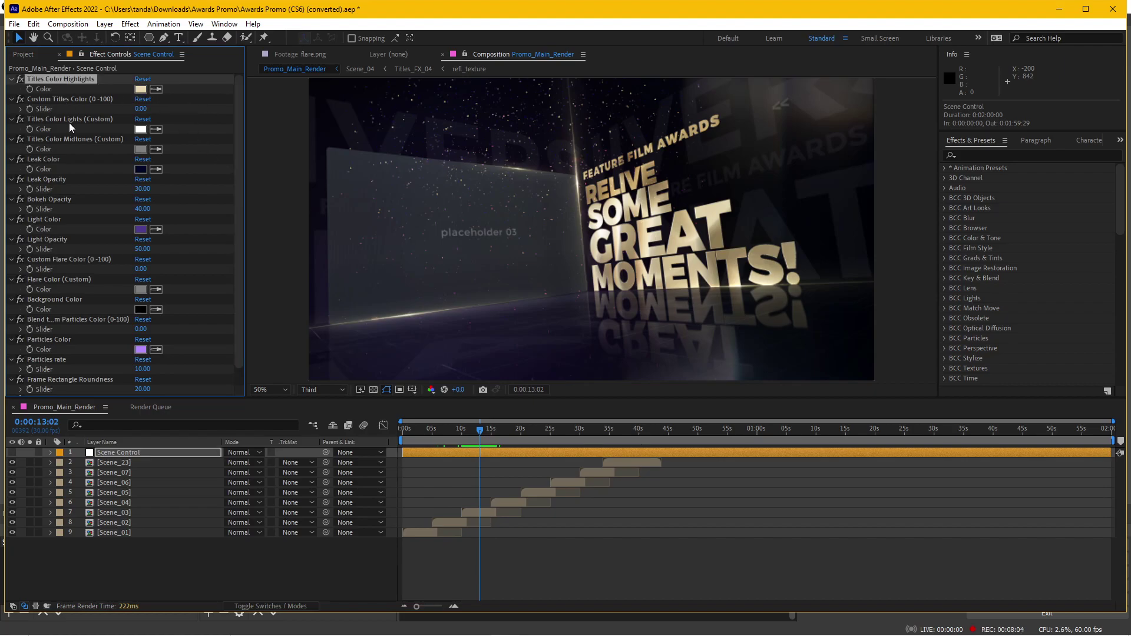
{"action": "scroll", "coordinate": [60, 285], "scroll_direction": "down", "scroll_amount": 1}
{"action": "scroll", "coordinate": [54, 365], "scroll_direction": "up", "scroll_amount": 1}
{"action": "scroll", "coordinate": [71, 312], "scroll_direction": "down", "scroll_amount": 1}
{"action": "scroll", "coordinate": [66, 303], "scroll_direction": "up", "scroll_amount": 1}
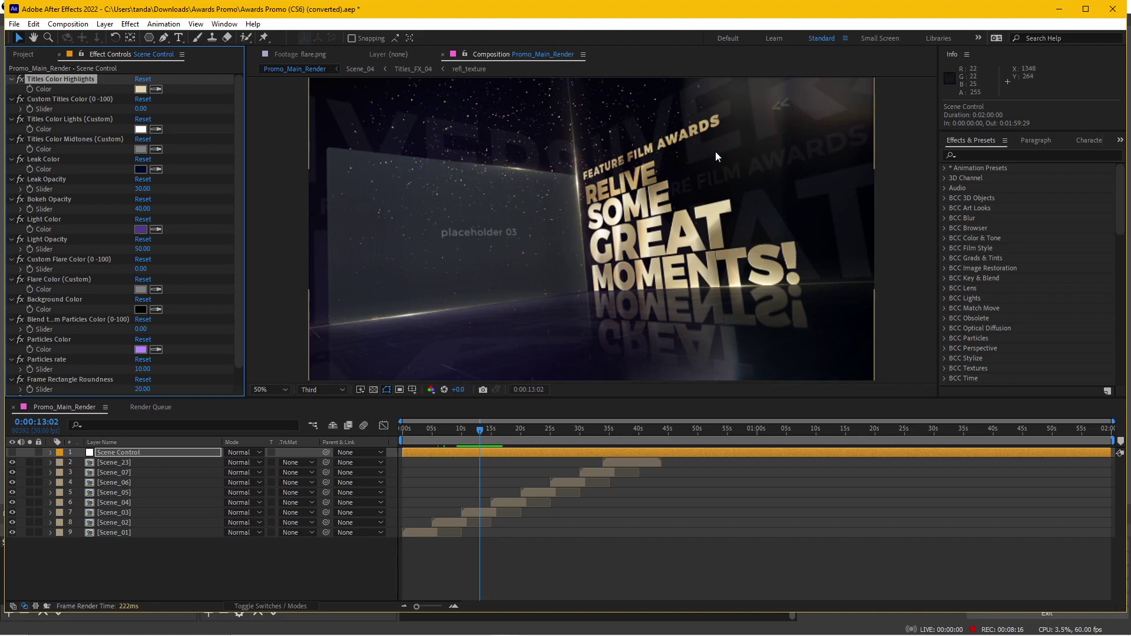
Compare the effect controls of the Scene_03 layer with those of the Scene Control layer
{"action": "left_click", "coordinate": [472, 515]}
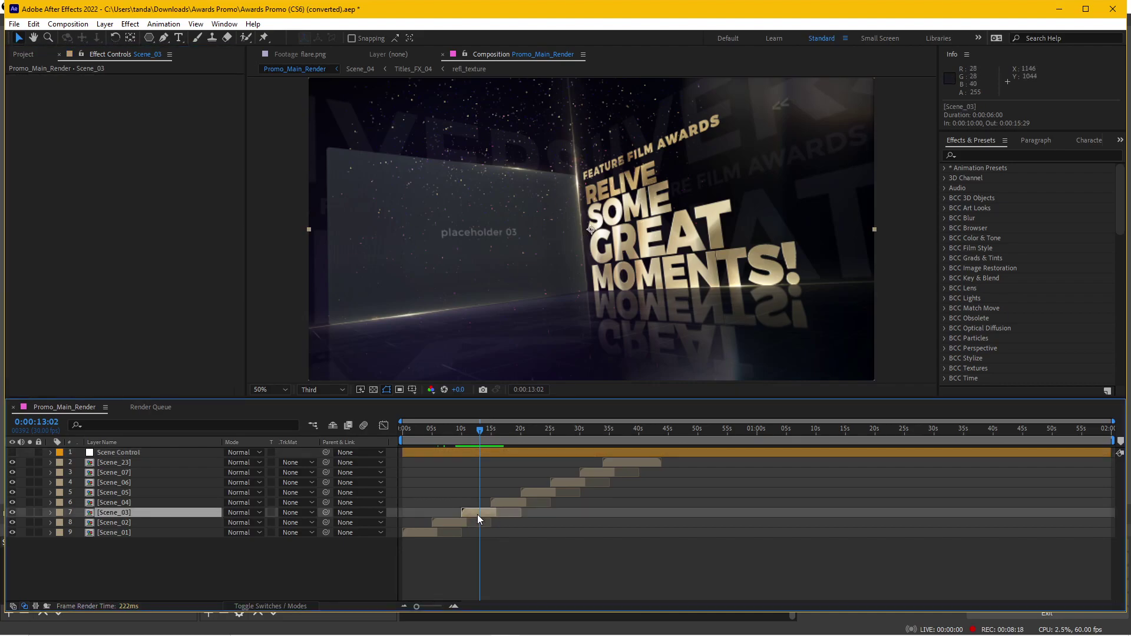
{"action": "left_click", "coordinate": [157, 454]}
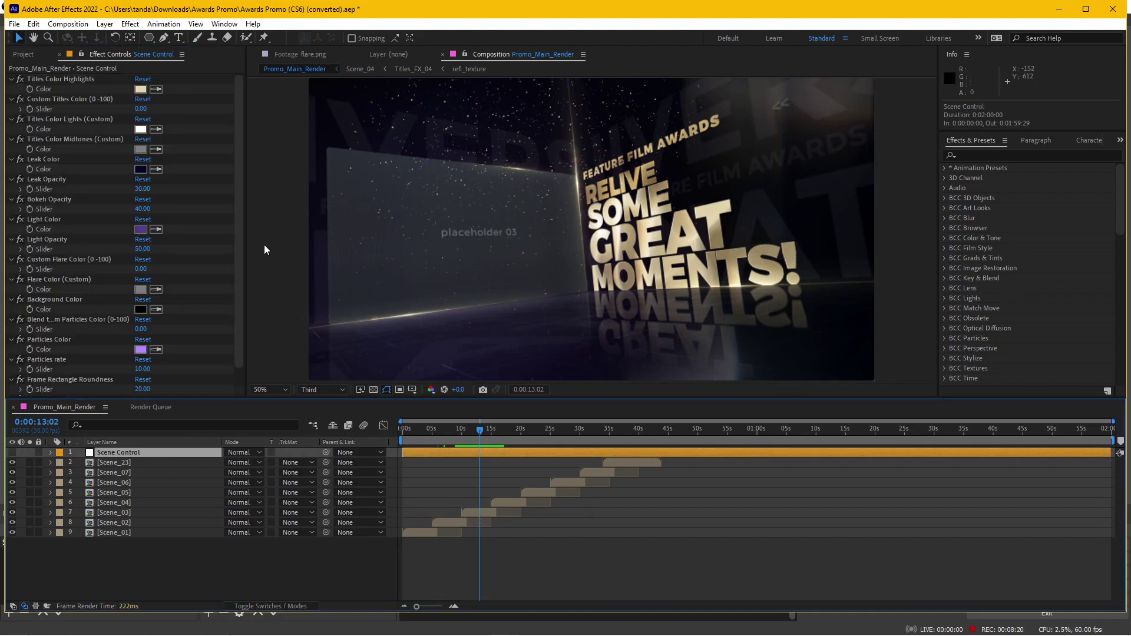
{"action": "left_click", "coordinate": [48, 78]}
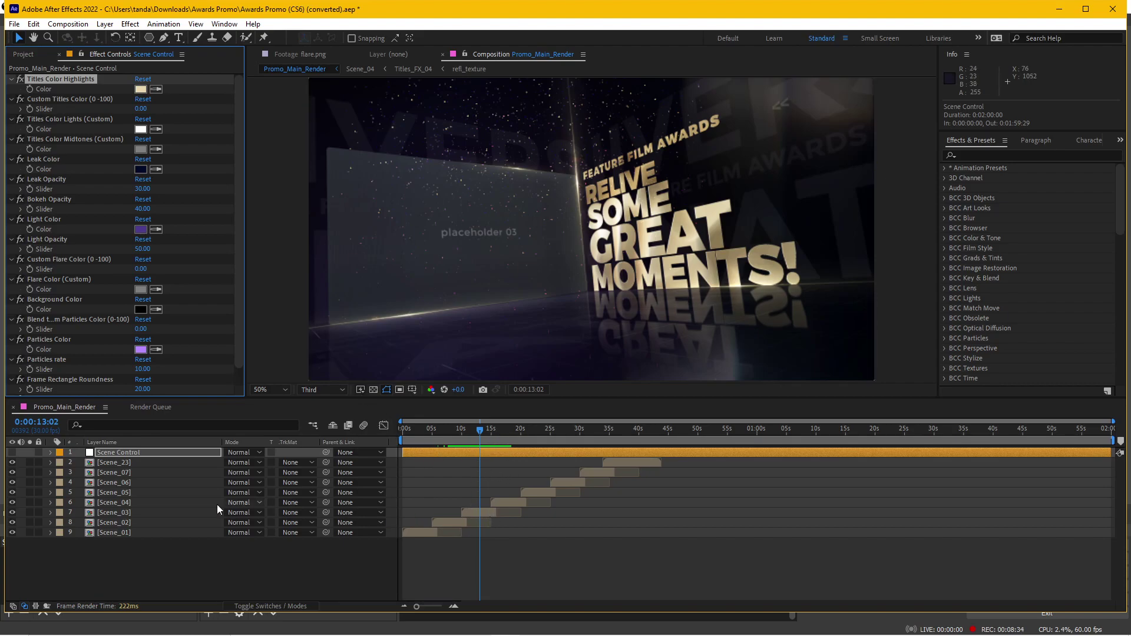
{"action": "left_click", "coordinate": [483, 512]}
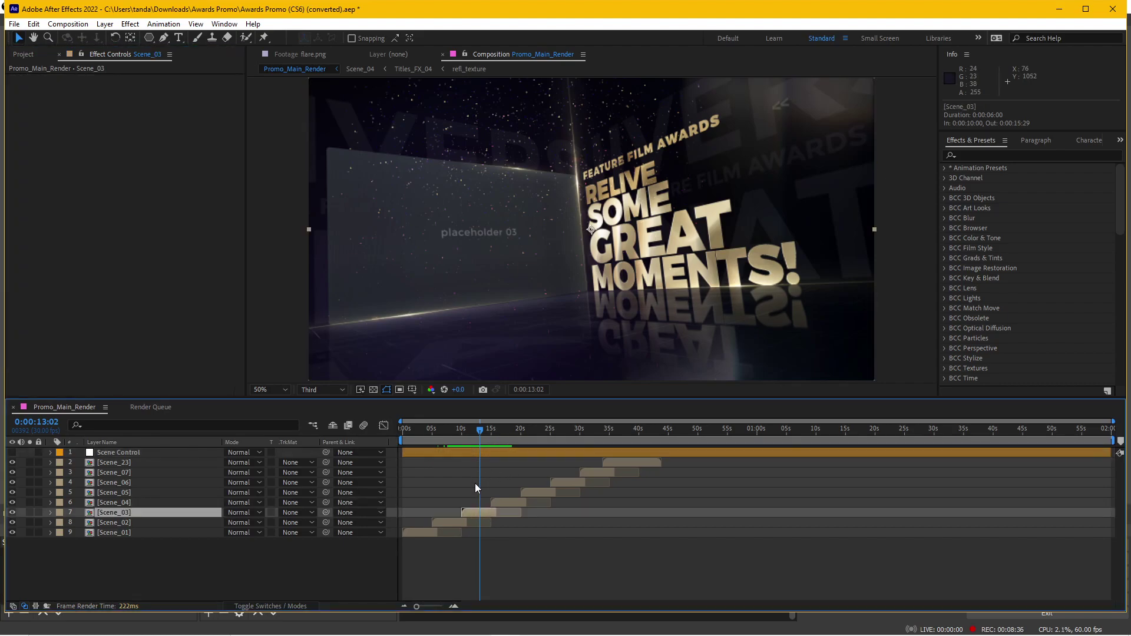
Set the Scene Control layer's Titles Color Highlights to red, FF0000
{"action": "left_click", "coordinate": [137, 451]}
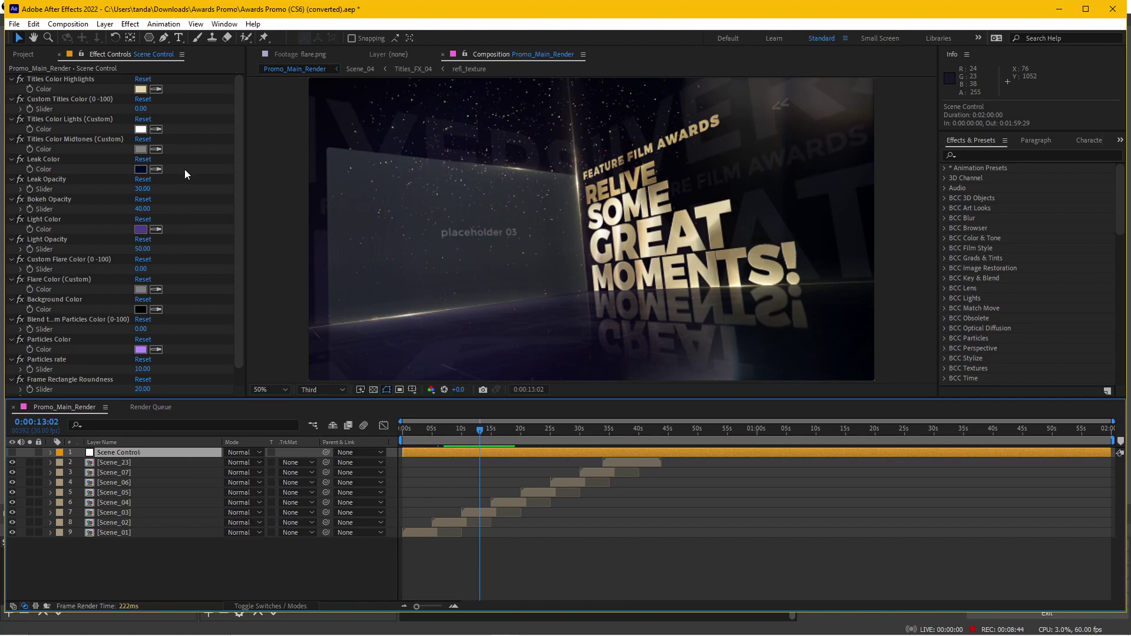
{"action": "left_click", "coordinate": [59, 78]}
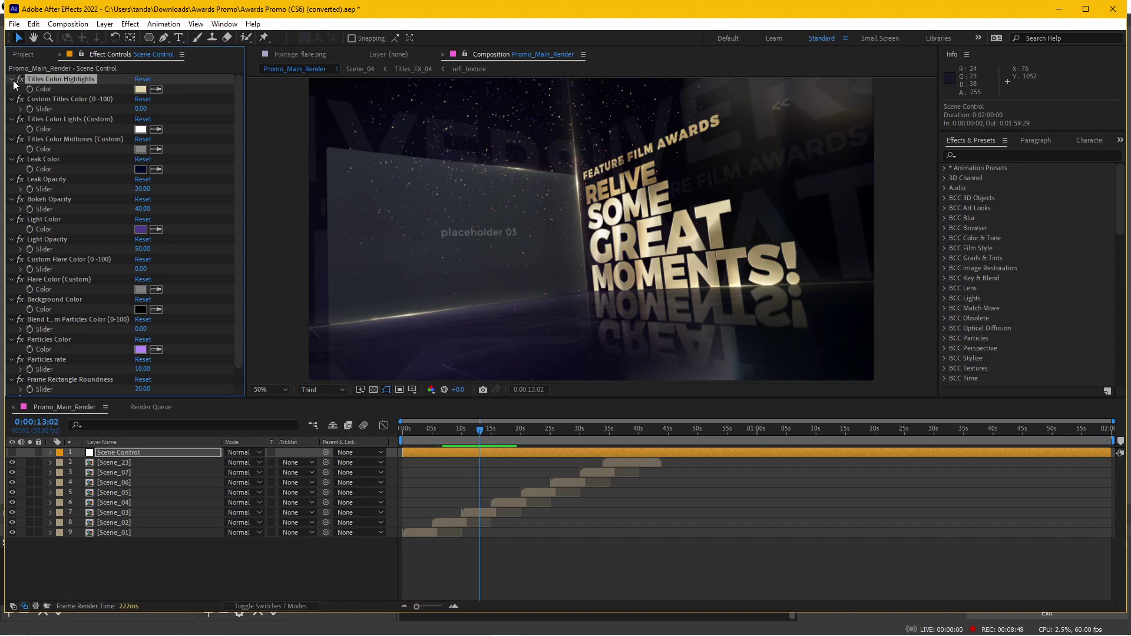
{"action": "left_click", "coordinate": [140, 89]}
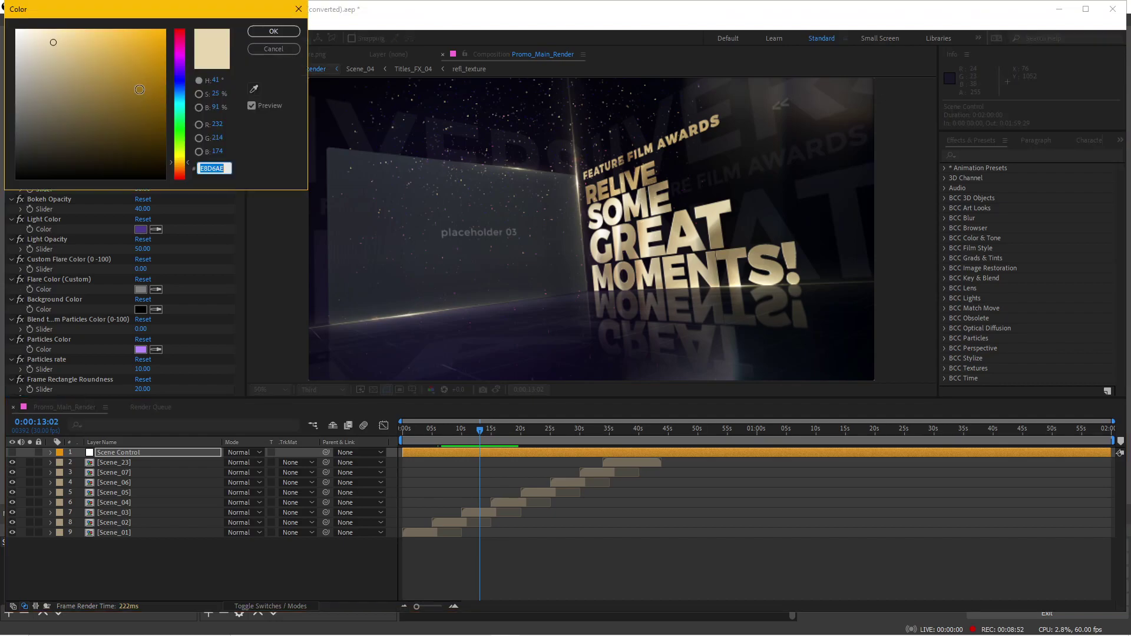
{"action": "left_click_drag", "start_coordinate": [176, 54], "coordinate": [184, 16]}
{"action": "left_click", "coordinate": [165, 38]}
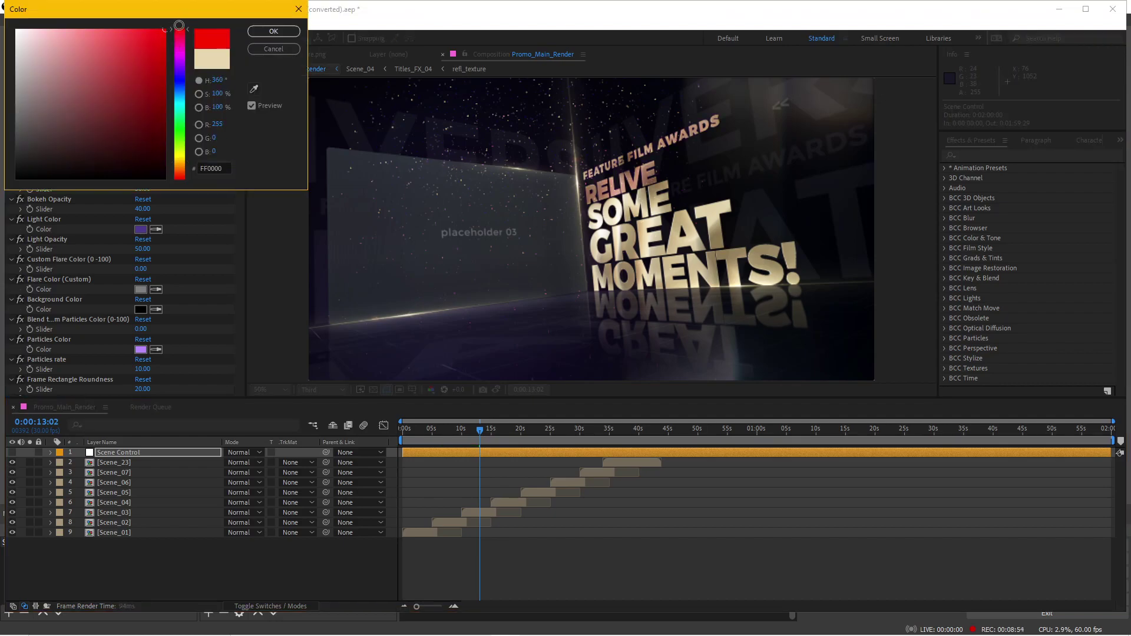
{"action": "left_click", "coordinate": [264, 35]}
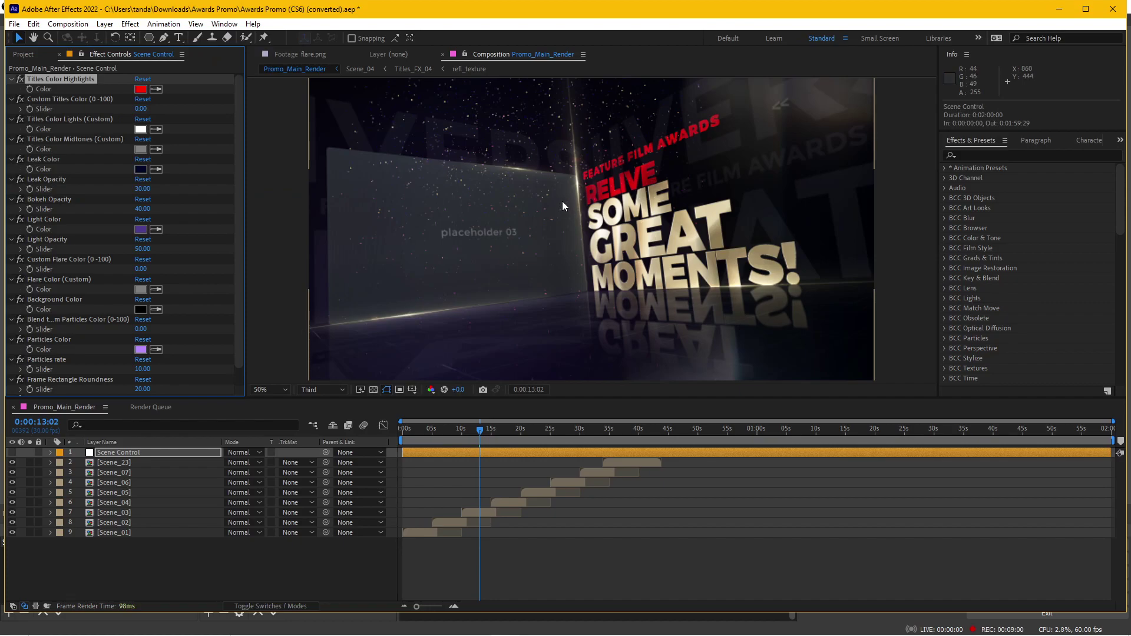
Check the title color in Scene_03 at 0:00:11:29 and undo the Titles Color Highlights change
{"action": "left_click", "coordinate": [476, 512]}
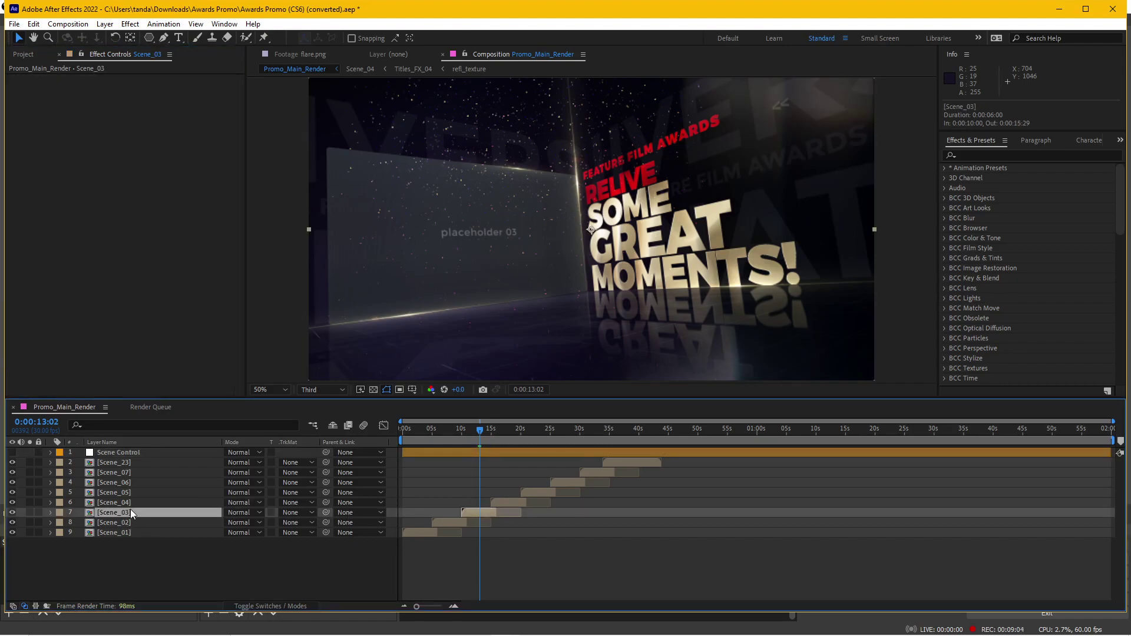
{"action": "left_click", "coordinate": [472, 433]}
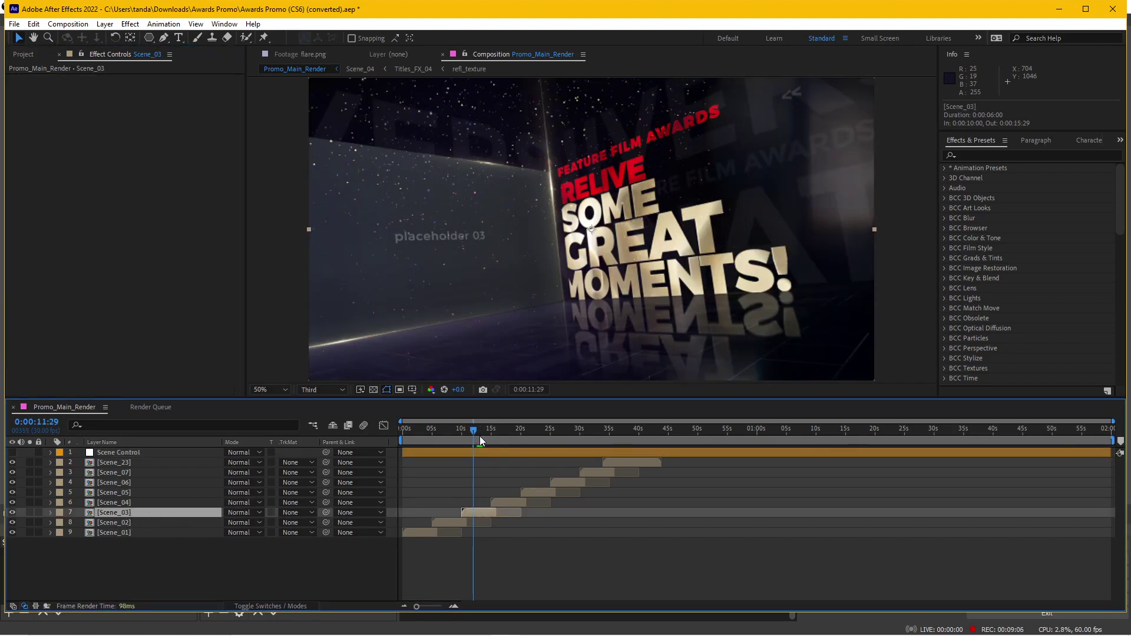
{"action": "left_click", "coordinate": [118, 453]}
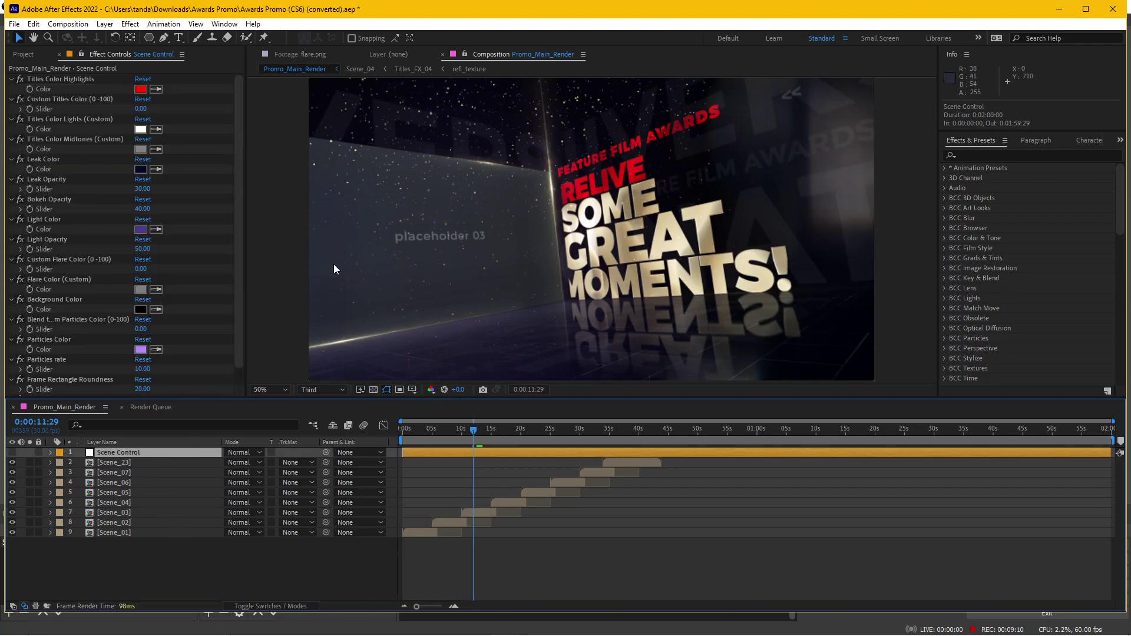
{"action": "left_click", "coordinate": [121, 513]}
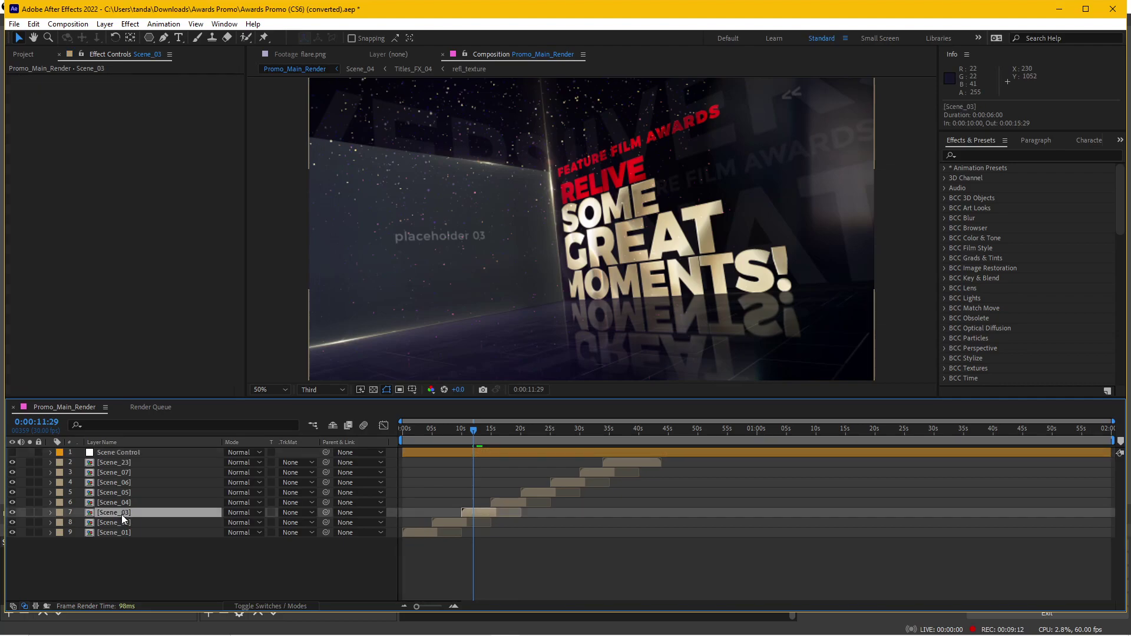
{"action": "left_click", "coordinate": [125, 453]}
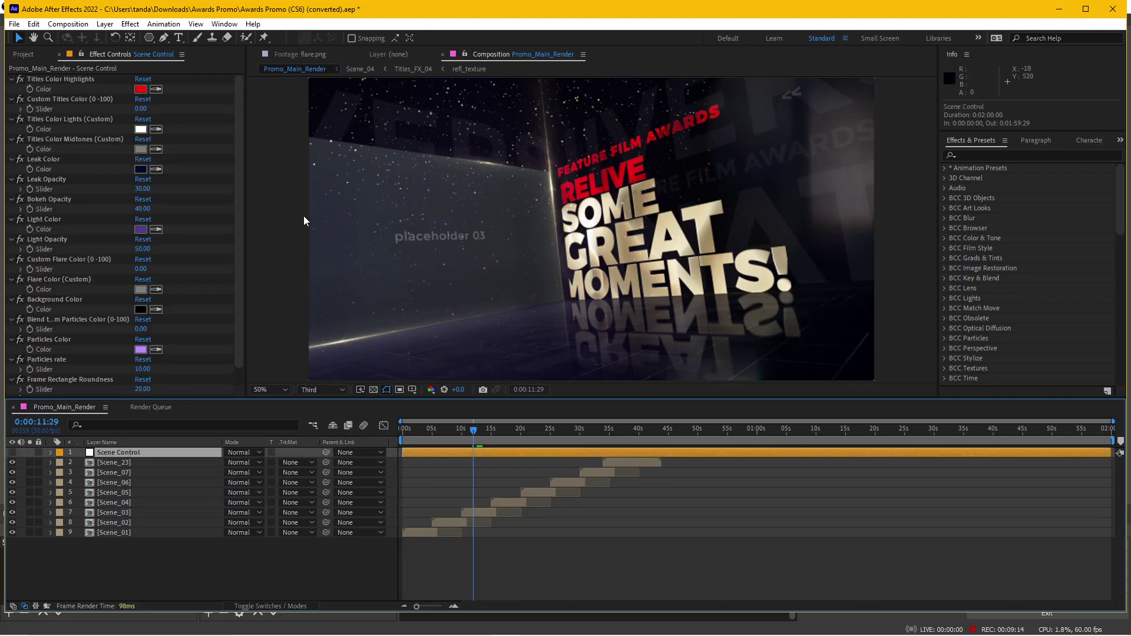
{"action": "left_click", "coordinate": [68, 79]}
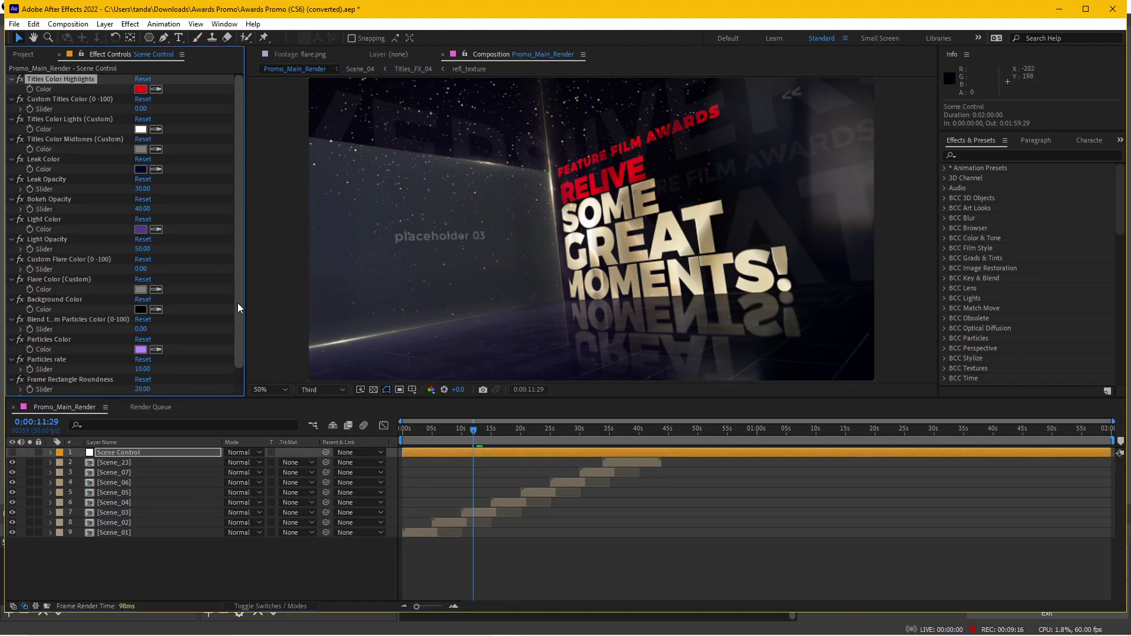
{"action": "key", "text": "ctrl+z"}
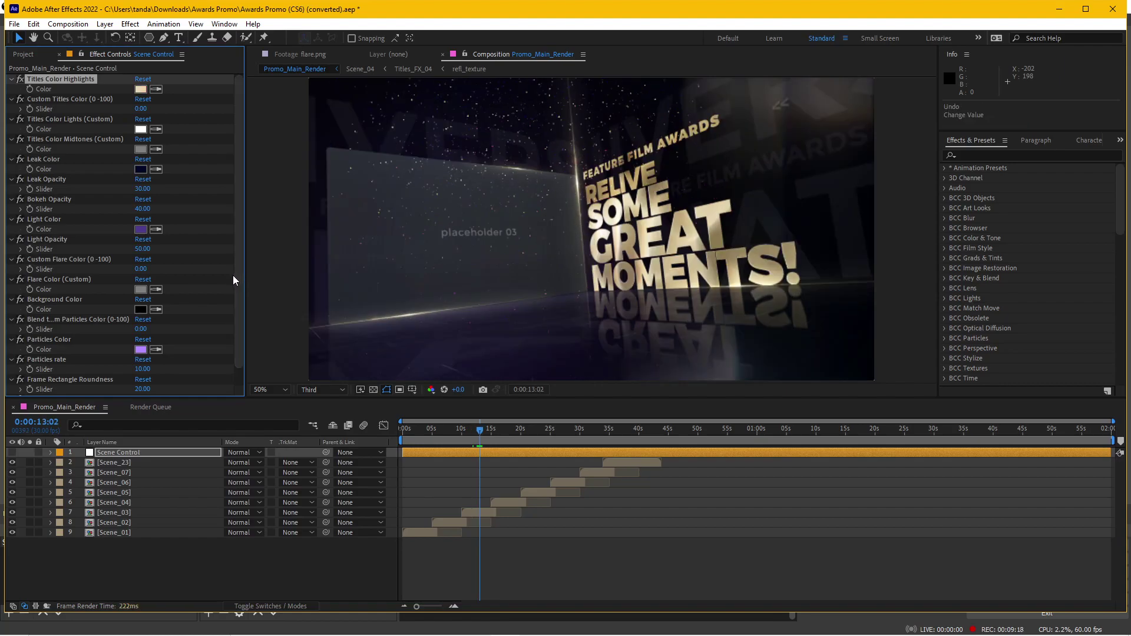
Try a Particles rate of 61 on the Scene Control layer and undo the change
{"action": "left_click", "coordinate": [133, 452]}
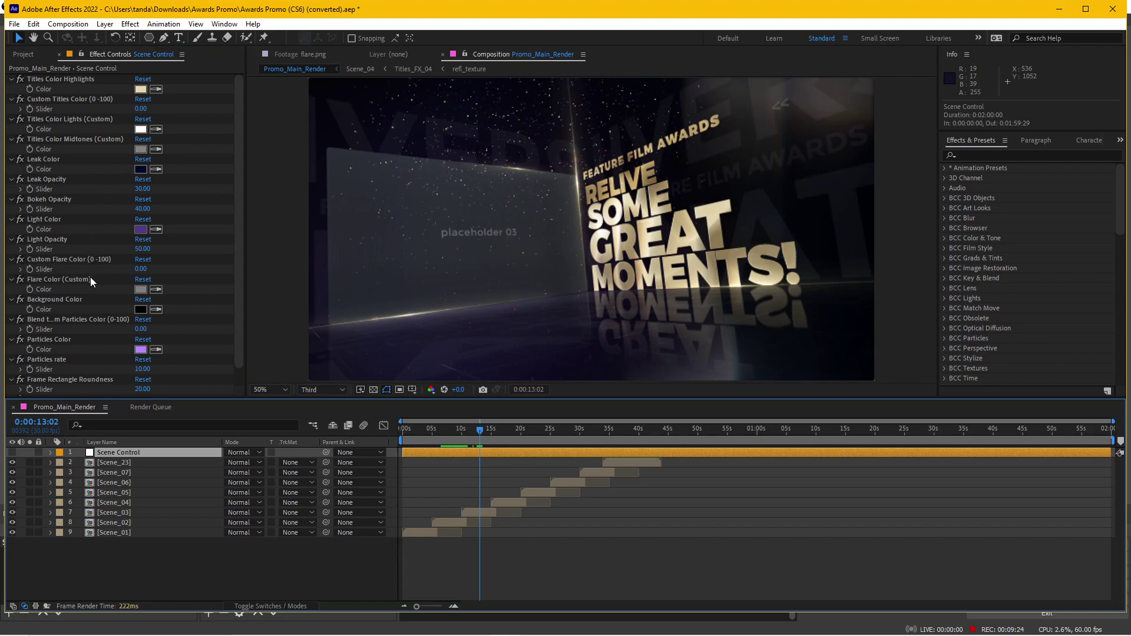
{"action": "scroll", "coordinate": [92, 280], "scroll_direction": "down", "scroll_amount": 1}
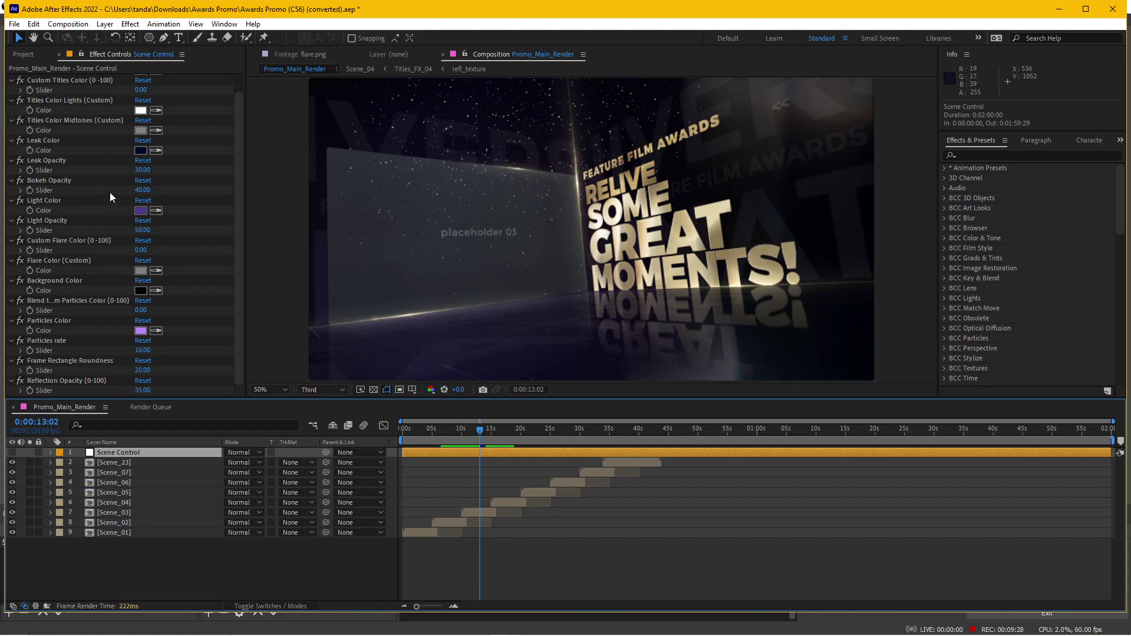
{"action": "left_click", "coordinate": [73, 319]}
{"action": "left_click", "coordinate": [61, 341]}
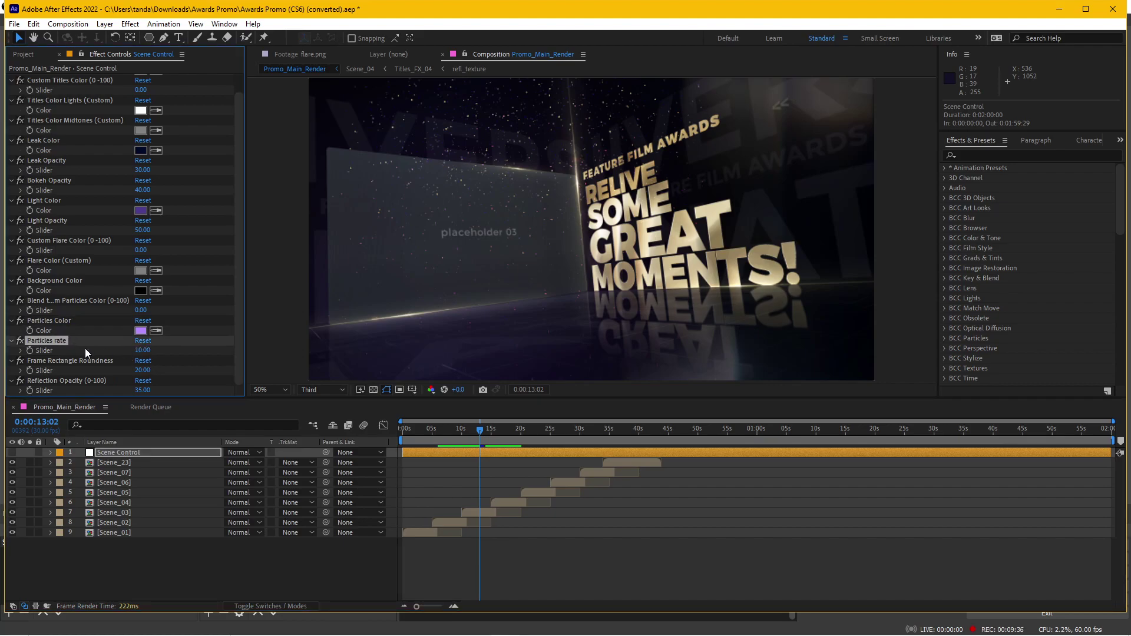
{"action": "left_click_drag", "start_coordinate": [141, 352], "coordinate": [207, 340]}
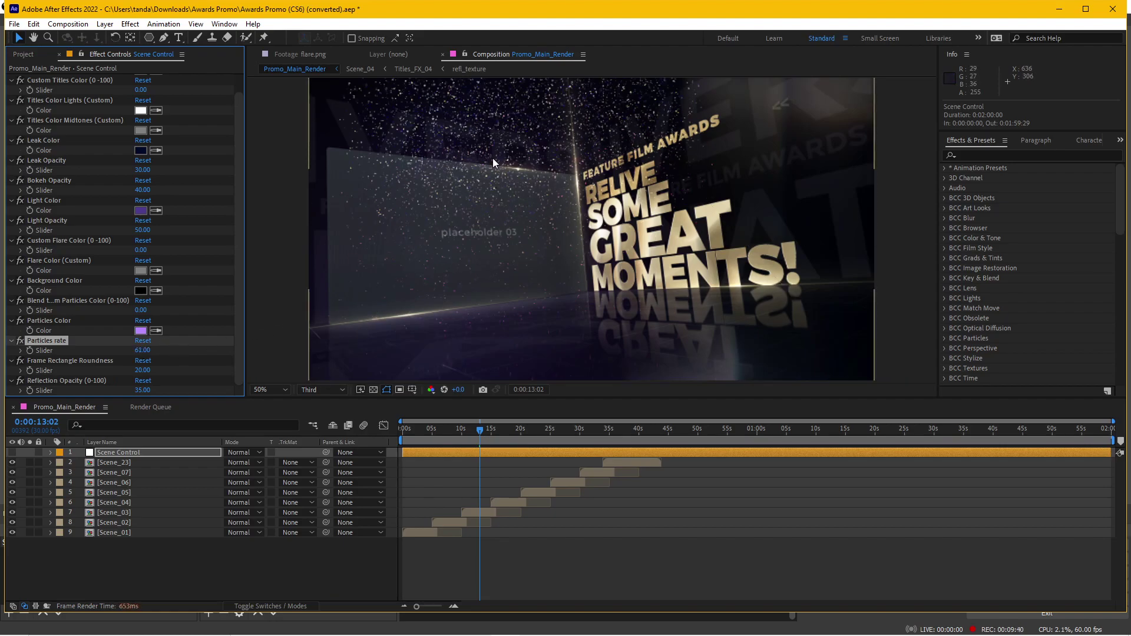
{"action": "key", "text": "ctrl+z"}
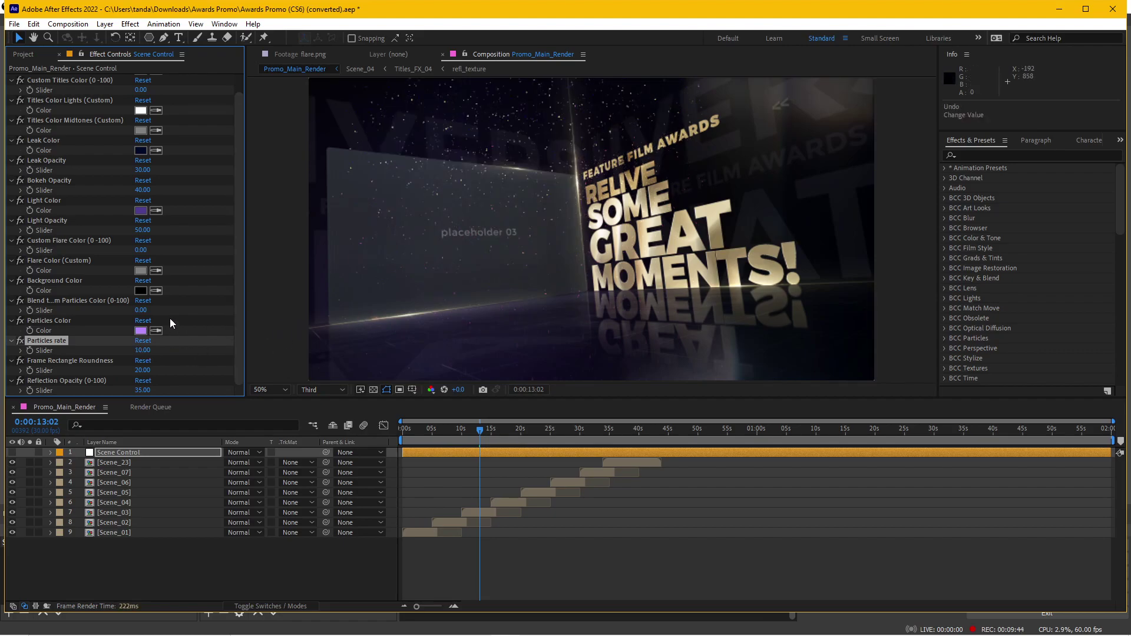
{"action": "scroll", "coordinate": [170, 318], "scroll_direction": "up", "scroll_amount": 1}
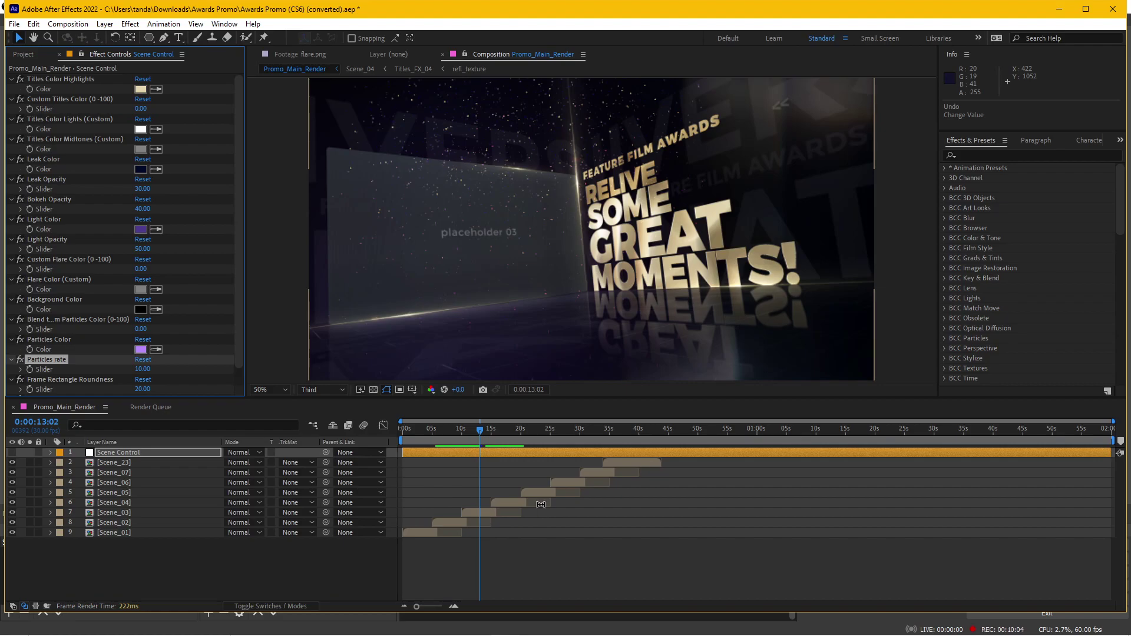
Examine the particles around placeholder 03 at normal and 100% magnification, selecting the Scene_03 and Scene Control layers in turn
{"action": "left_click", "coordinate": [477, 516]}
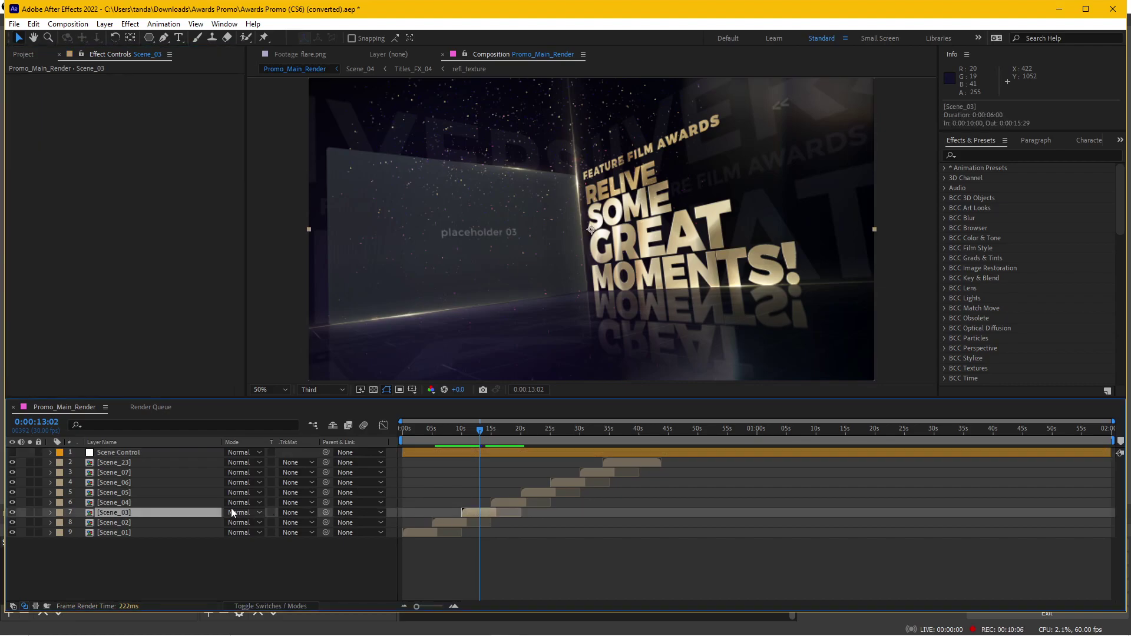
{"action": "scroll", "coordinate": [574, 301], "scroll_direction": "up", "scroll_amount": 1}
{"action": "scroll", "coordinate": [416, 322], "scroll_direction": "down", "scroll_amount": 1}
{"action": "left_click_drag", "start_coordinate": [415, 322], "coordinate": [460, 312]}
{"action": "left_click_drag", "start_coordinate": [539, 258], "coordinate": [544, 294]}
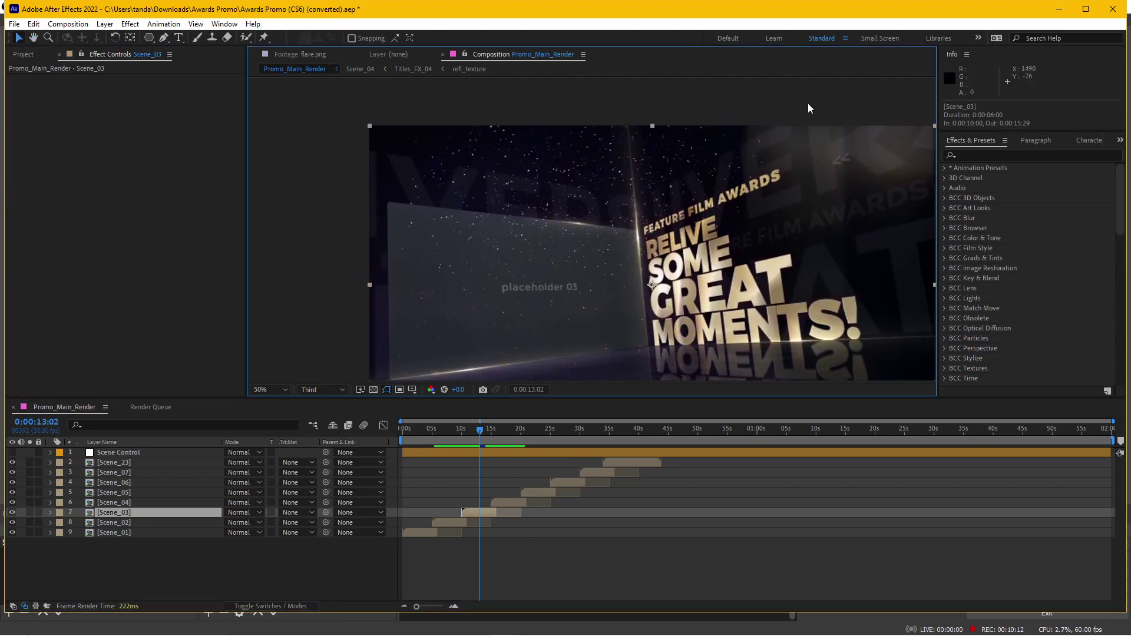
{"action": "left_click", "coordinate": [151, 452]}
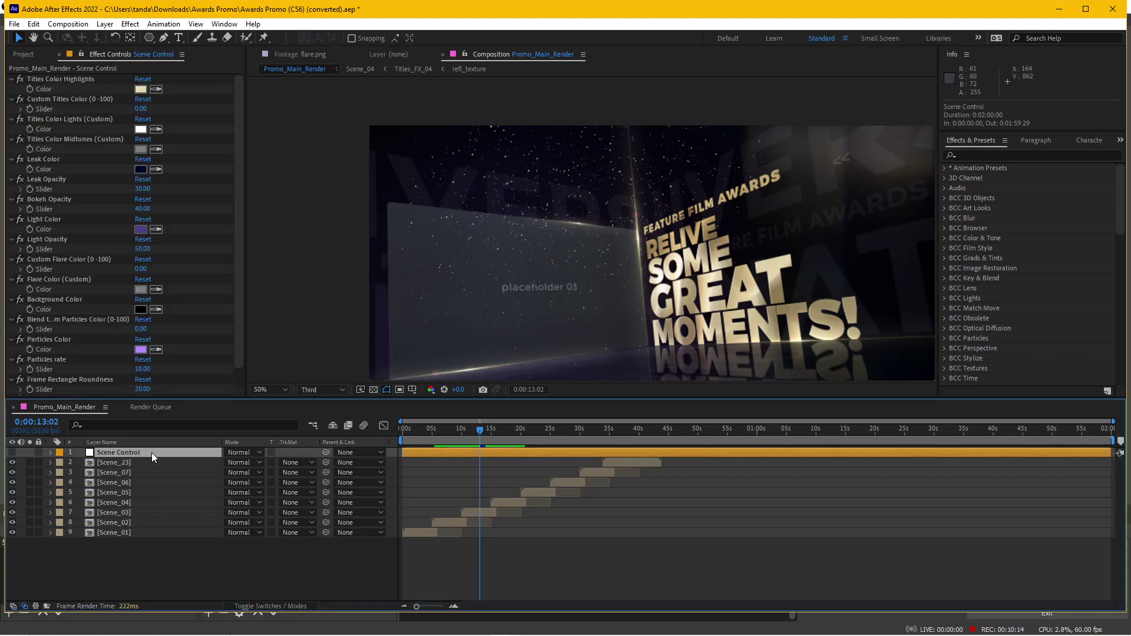
{"action": "scroll", "coordinate": [73, 331], "scroll_direction": "down", "scroll_amount": 1}
{"action": "scroll", "coordinate": [51, 371], "scroll_direction": "up", "scroll_amount": 1}
{"action": "scroll", "coordinate": [536, 351], "scroll_direction": "up", "scroll_amount": 2}
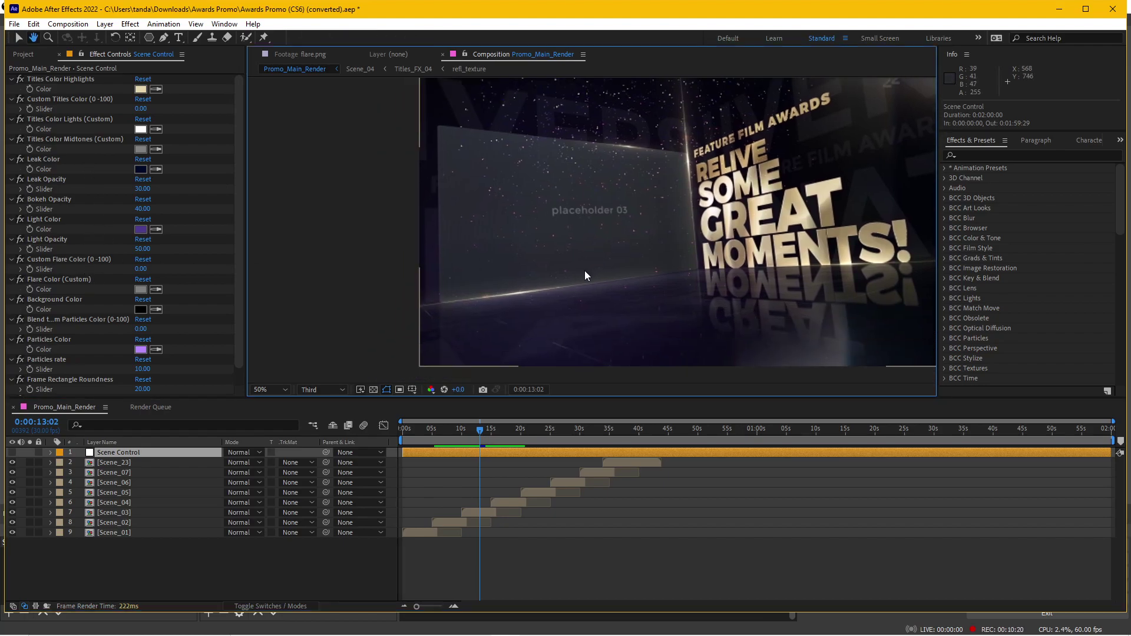
{"action": "left_click_drag", "start_coordinate": [654, 192], "coordinate": [629, 322]}
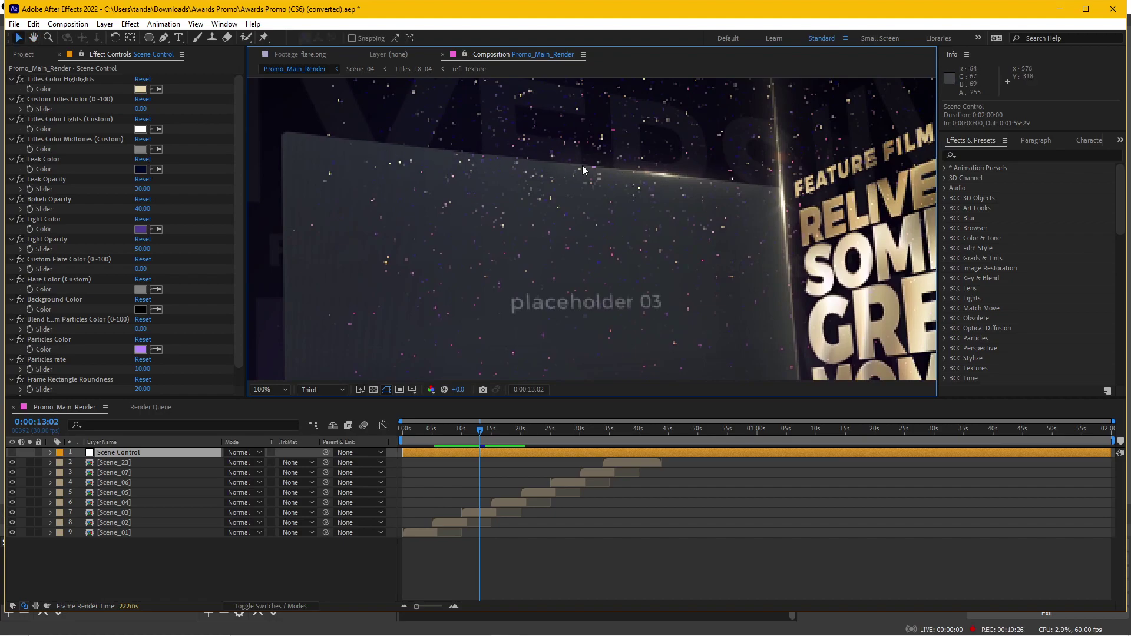
{"action": "scroll", "coordinate": [678, 238], "scroll_direction": "down", "scroll_amount": 2}
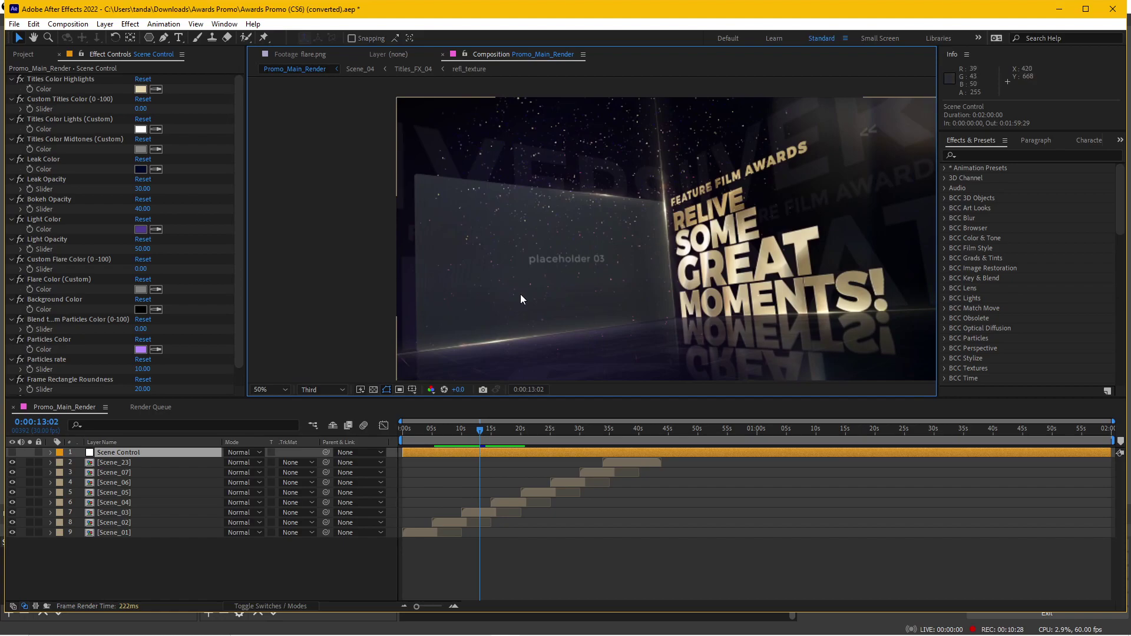
{"action": "scroll", "coordinate": [521, 298], "scroll_direction": "up", "scroll_amount": 2}
{"action": "scroll", "coordinate": [514, 250], "scroll_direction": "down", "scroll_amount": 2}
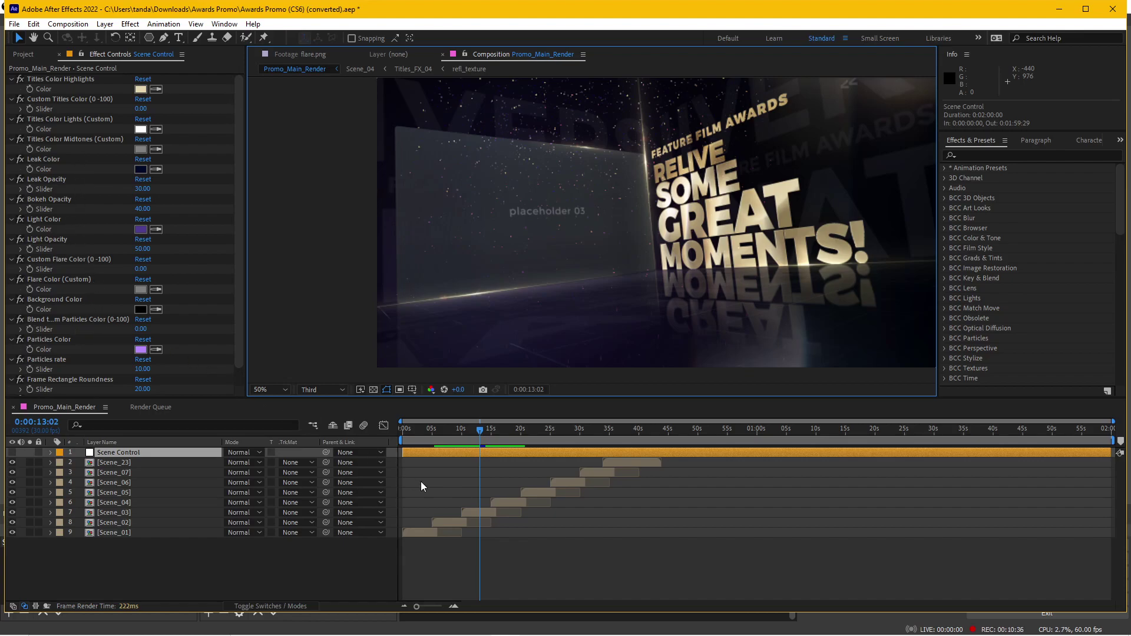
Open the Scene_03 composition and inspect its Camera, Transition 4 and Titles_FX_03 layers
{"action": "left_click", "coordinate": [120, 513]}
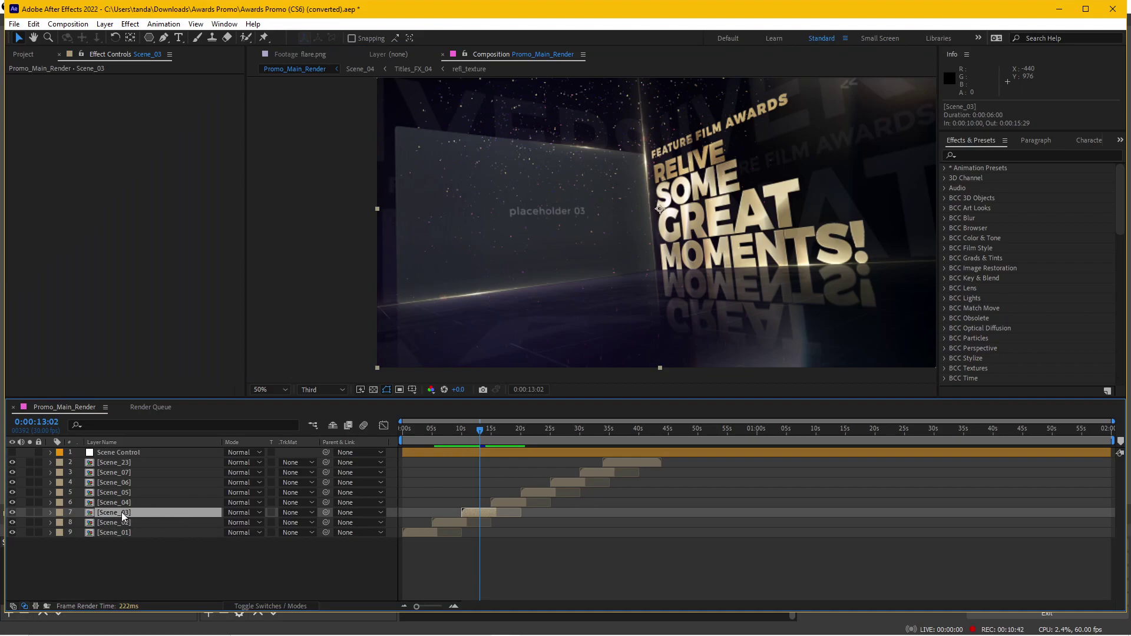
{"action": "double_click", "coordinate": [122, 511]}
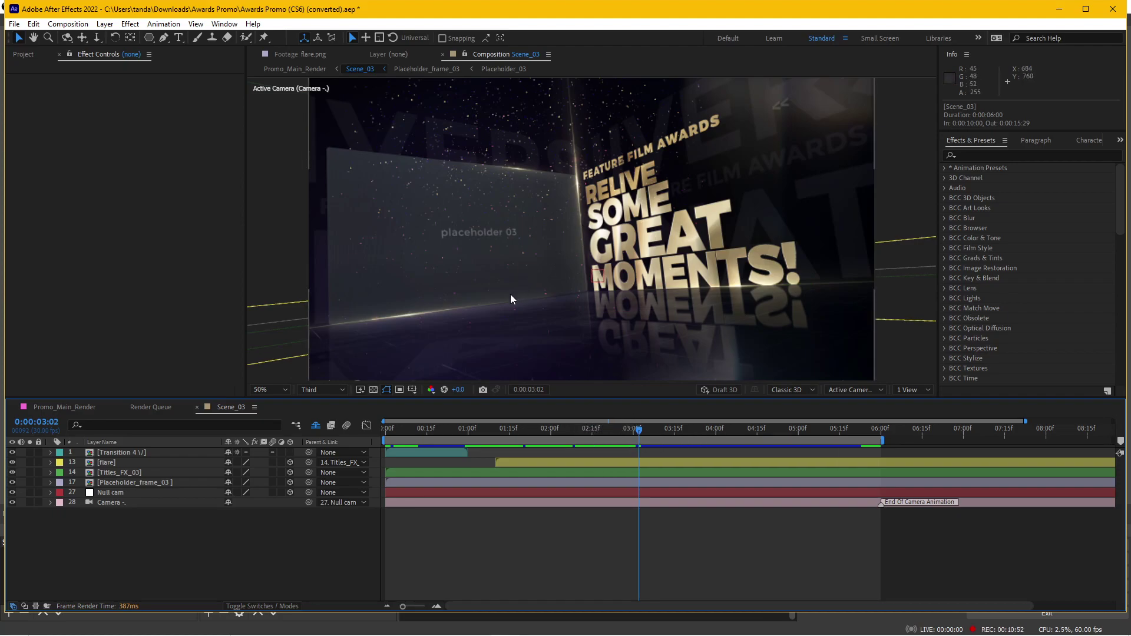
{"action": "left_click", "coordinate": [129, 501]}
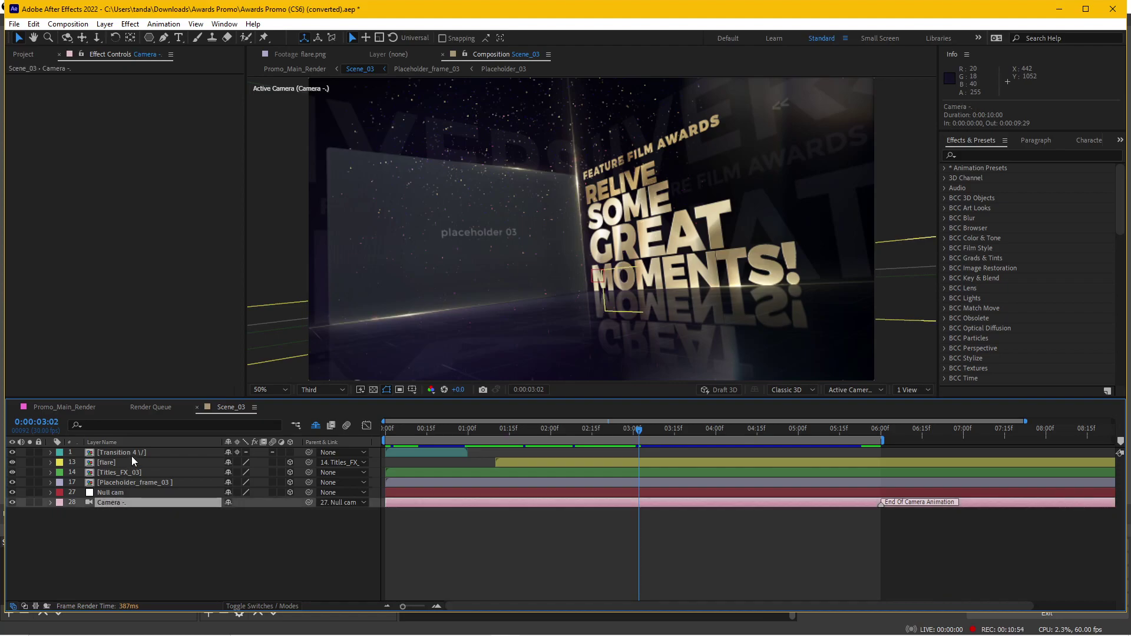
{"action": "left_click", "coordinate": [132, 455]}
{"action": "left_click", "coordinate": [125, 472]}
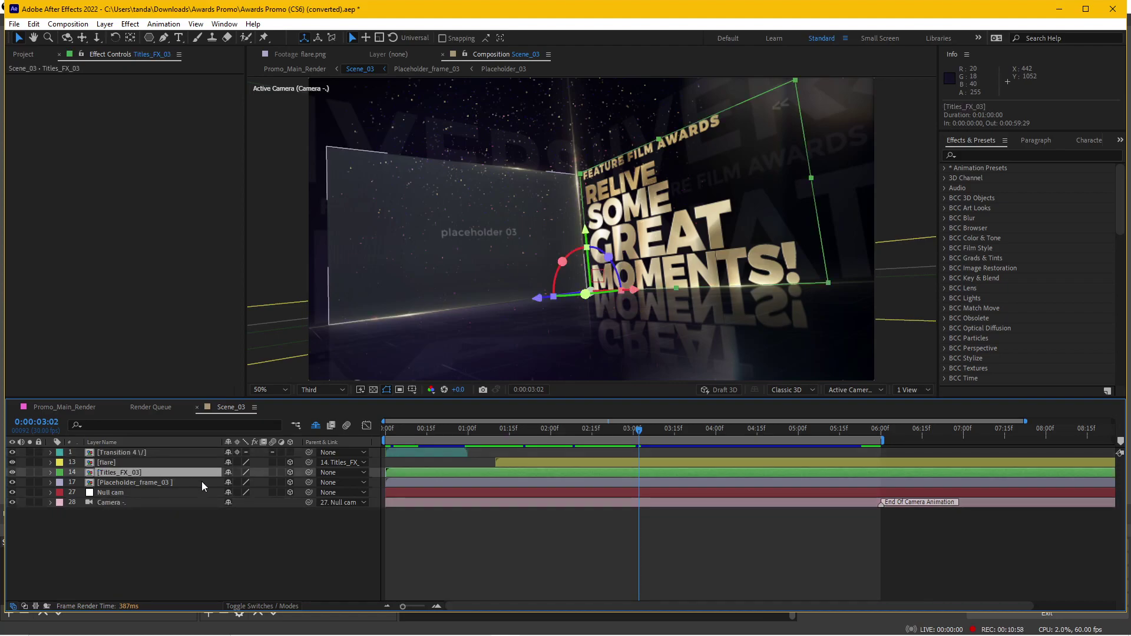
{"action": "left_click", "coordinate": [577, 540]}
{"action": "left_click", "coordinate": [542, 501]}
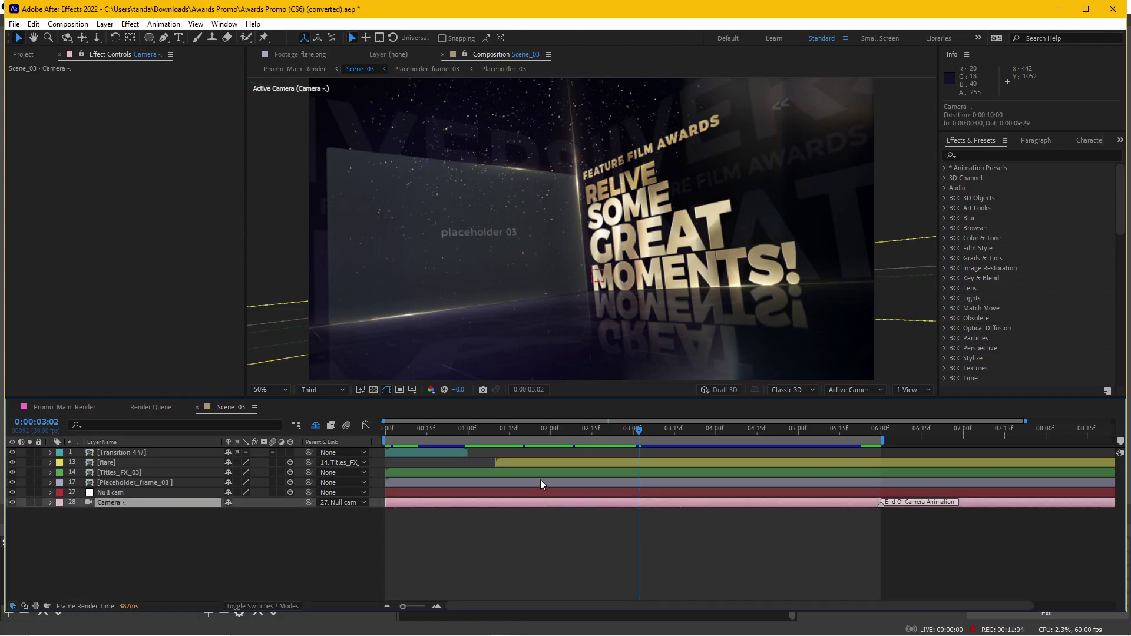
{"action": "left_click", "coordinate": [426, 451]}
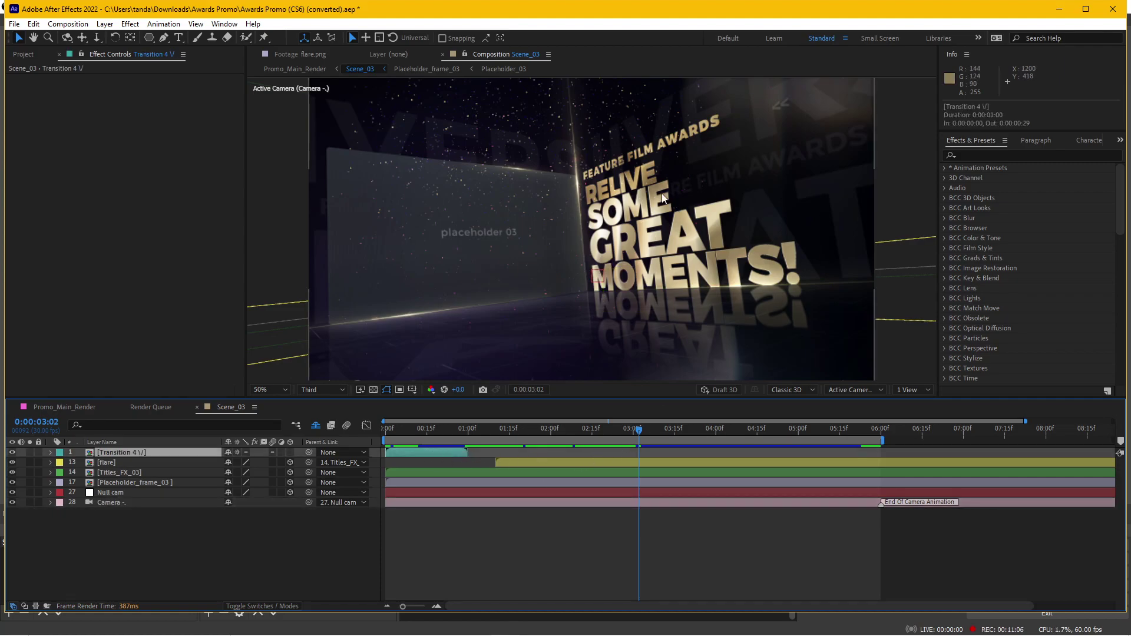
{"action": "scroll", "coordinate": [628, 239], "scroll_direction": "down", "scroll_amount": 2}
{"action": "scroll", "coordinate": [642, 179], "scroll_direction": "up", "scroll_amount": 2}
Go through the flare, Placeholder_frame_03, Null cam, Camera and Titles_FX_03 layers of Scene_03 to see what each controls
{"action": "left_click", "coordinate": [128, 462]}
{"action": "left_click", "coordinate": [123, 482]}
{"action": "left_click", "coordinate": [116, 511]}
{"action": "left_click", "coordinate": [120, 502]}
{"action": "left_click", "coordinate": [128, 453]}
{"action": "left_click", "coordinate": [125, 473]}
{"action": "left_click", "coordinate": [121, 483]}
{"action": "left_click", "coordinate": [118, 493]}
{"action": "left_click", "coordinate": [118, 502]}
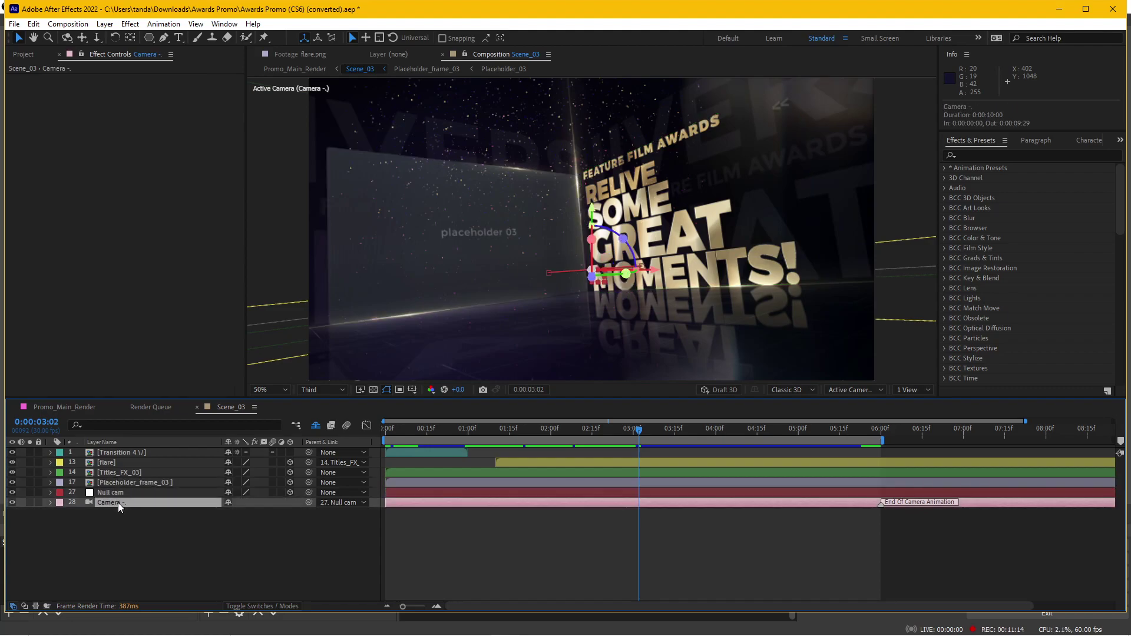
{"action": "left_click", "coordinate": [130, 462]}
{"action": "left_click", "coordinate": [128, 472]}
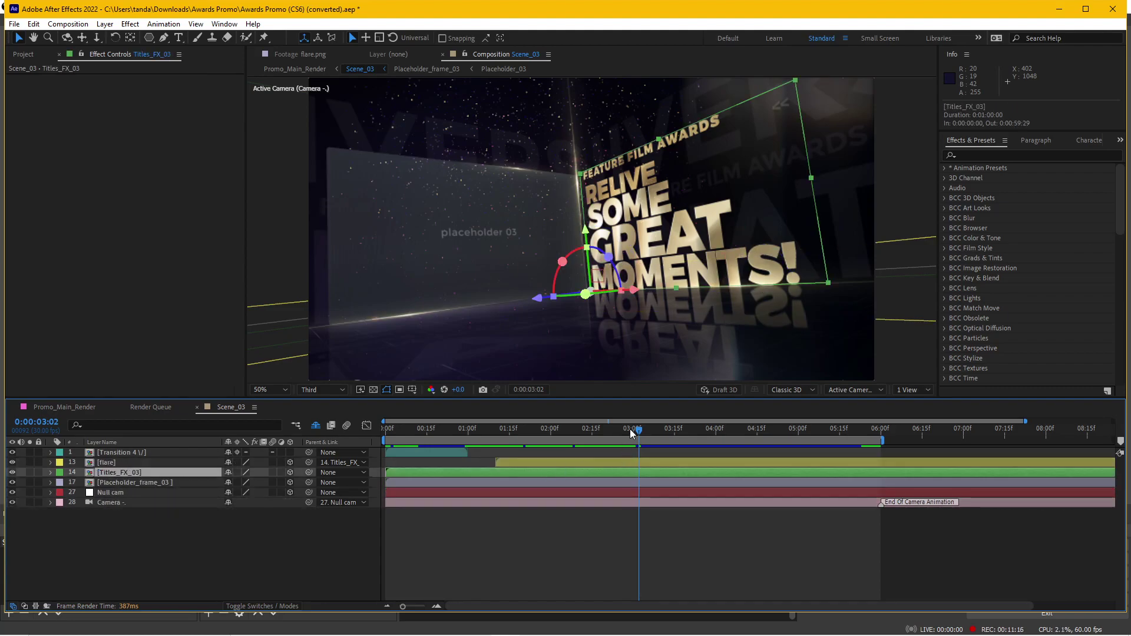
Move Scene_03 to 0:00:02:21 and select the Bokeh_1 layer directly in the composition view
{"action": "left_click", "coordinate": [608, 433]}
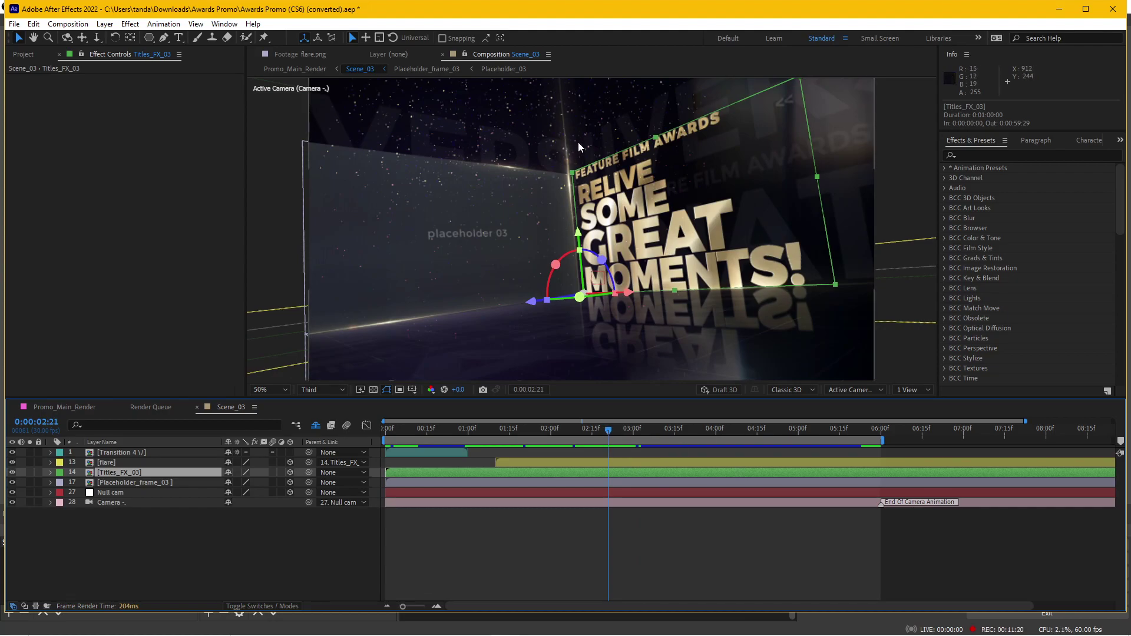
{"action": "left_click", "coordinate": [446, 178]}
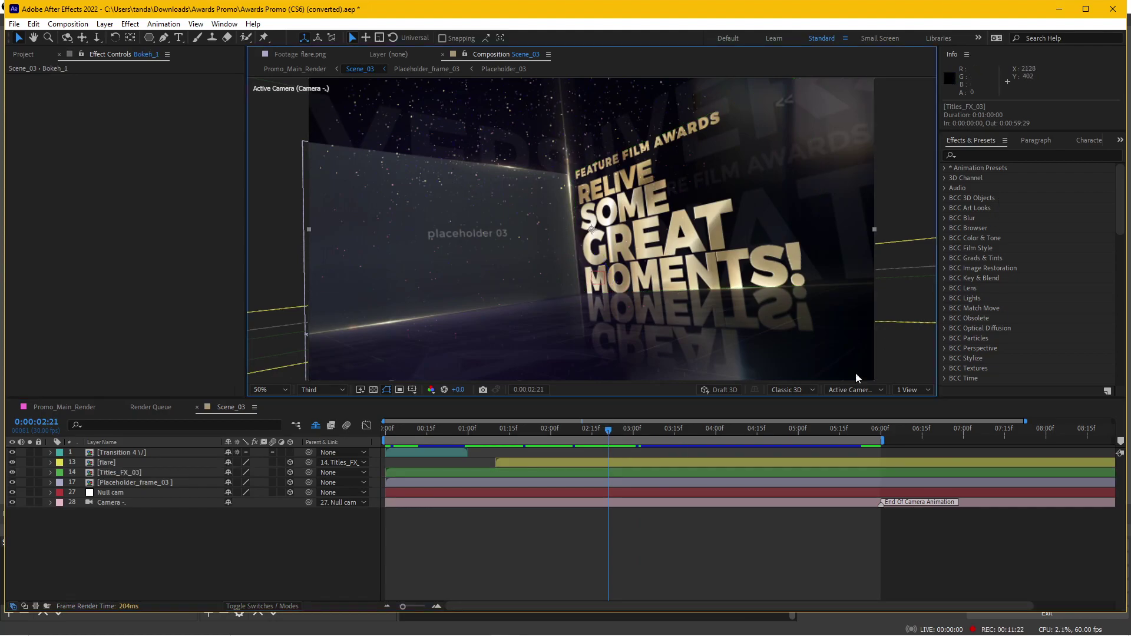
{"action": "left_click", "coordinate": [546, 543]}
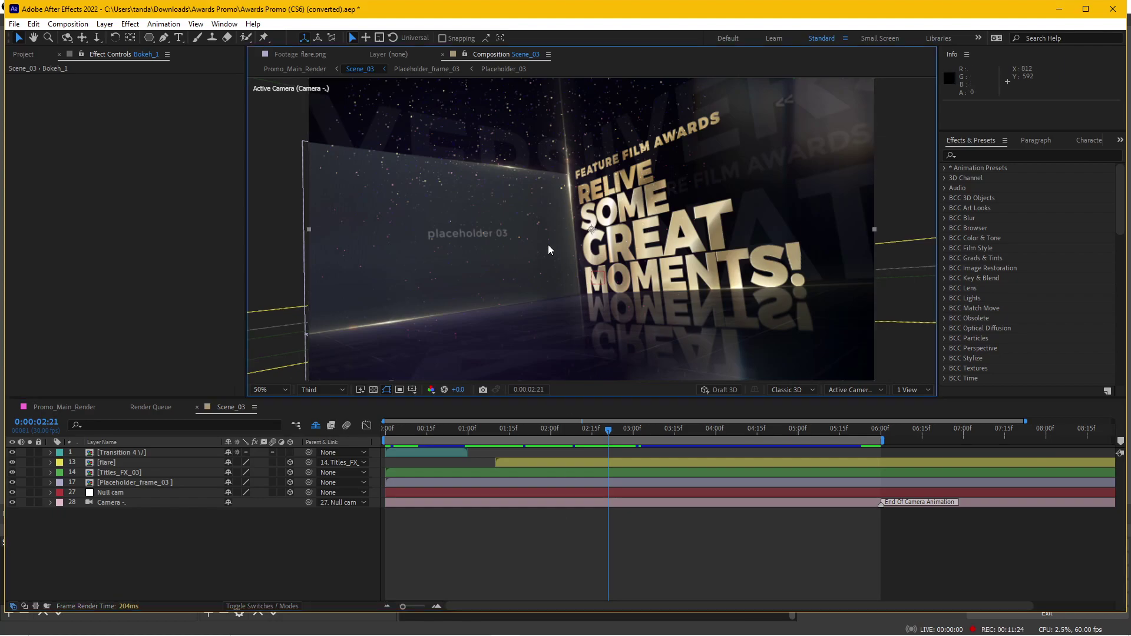
{"action": "left_click", "coordinate": [556, 259]}
Show the shy layers of Scene_03 and enlarge the timeline to review the complete layer list
{"action": "left_click", "coordinate": [316, 425]}
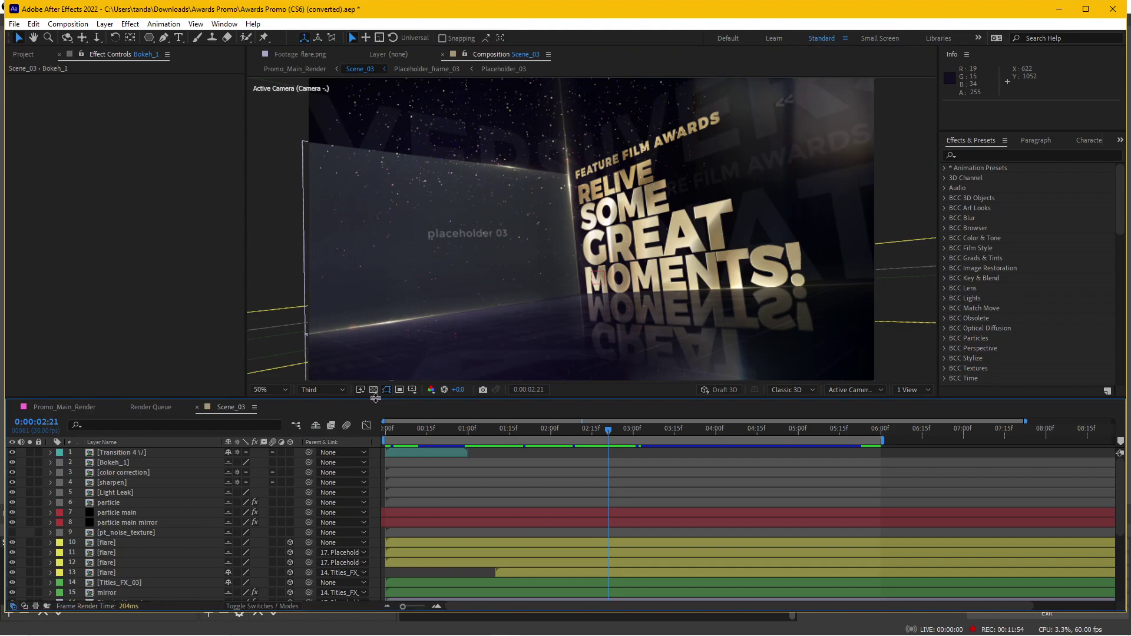
{"action": "left_click_drag", "start_coordinate": [377, 397], "coordinate": [377, 266]}
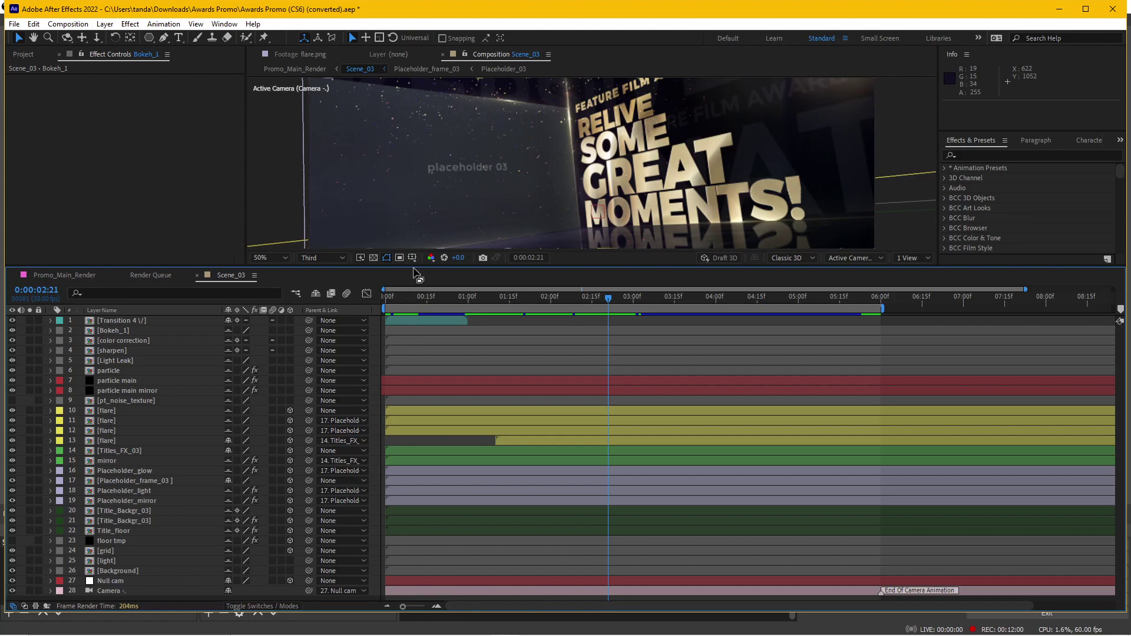
{"action": "left_click_drag", "start_coordinate": [416, 273], "coordinate": [406, 363]}
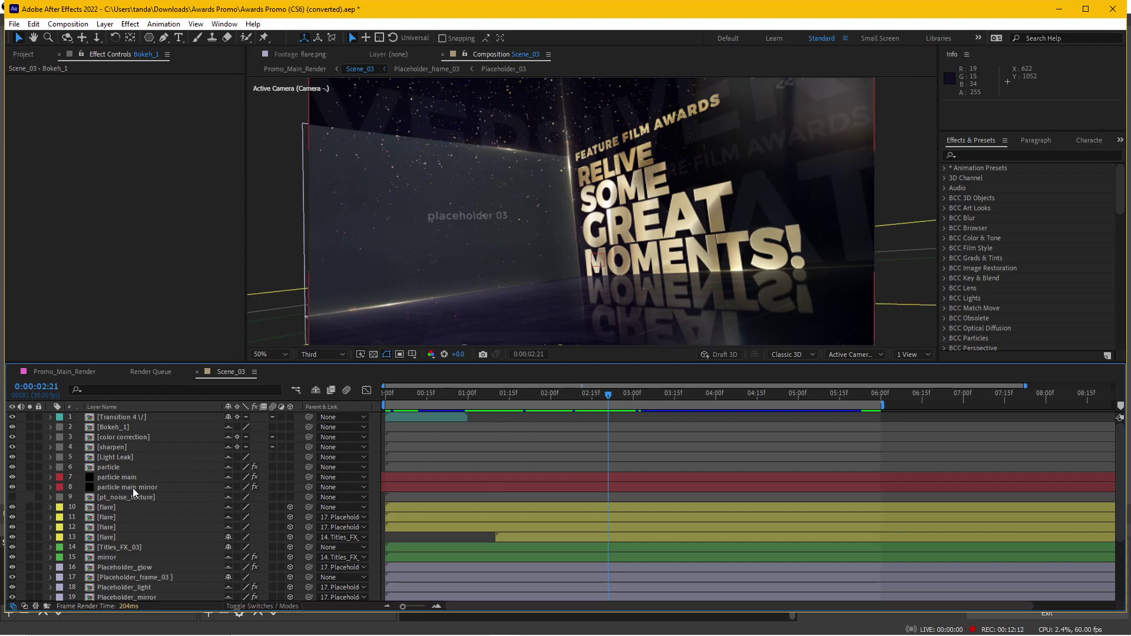
{"action": "scroll", "coordinate": [123, 559], "scroll_direction": "down", "scroll_amount": 3}
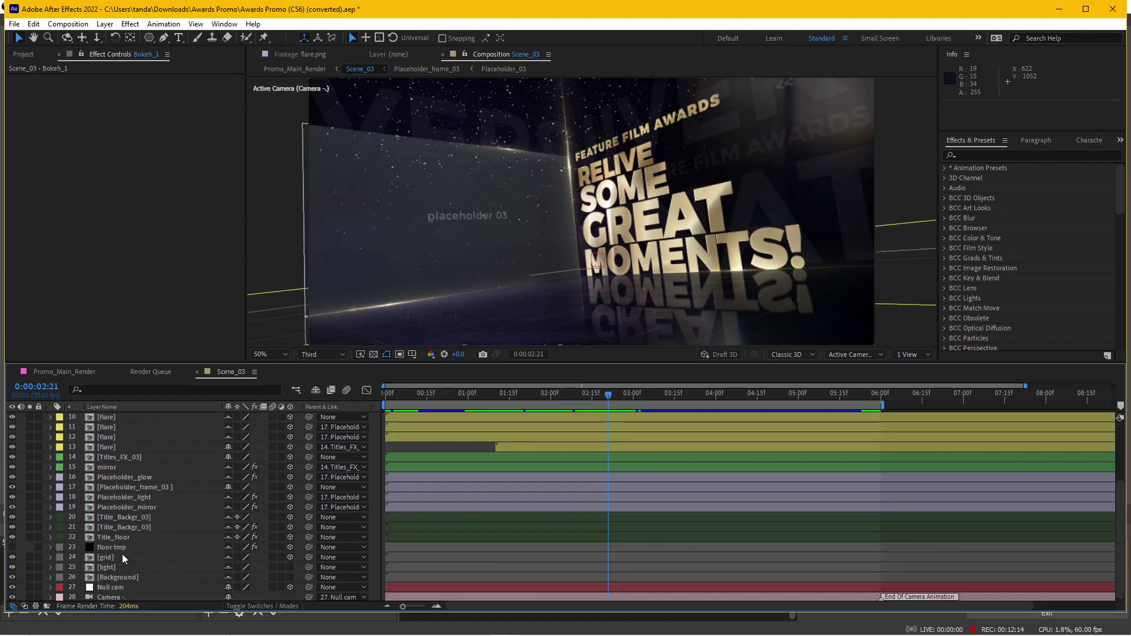
{"action": "scroll", "coordinate": [125, 559], "scroll_direction": "up", "scroll_amount": 3}
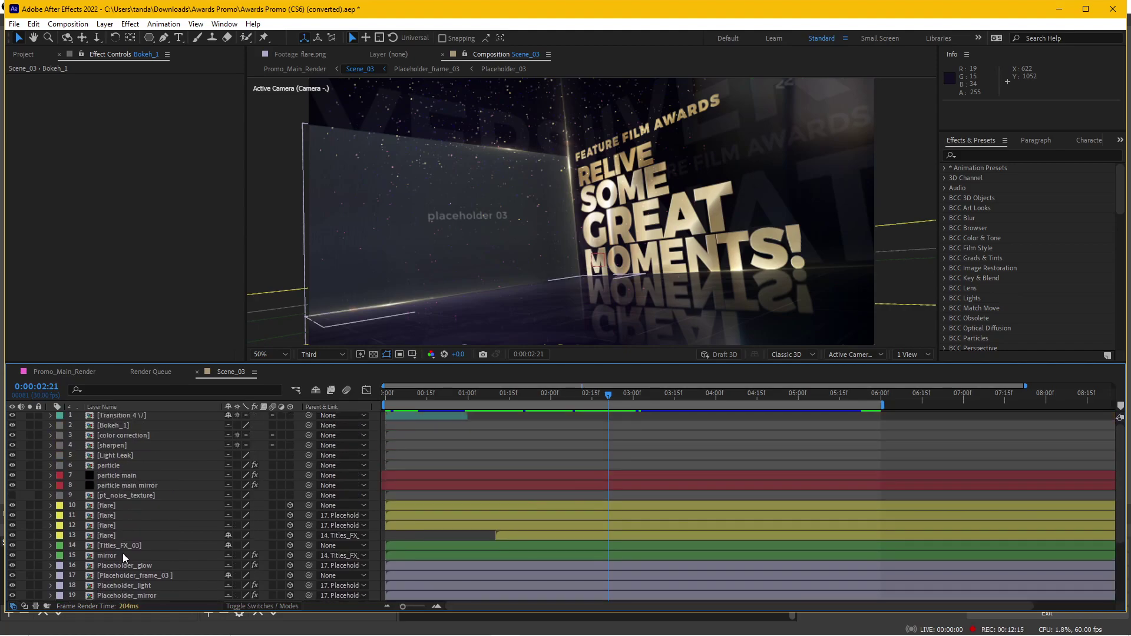
Select the particle main layer and toggle its visibility off and on to identify its particles
{"action": "left_click", "coordinate": [126, 479]}
{"action": "left_click_drag", "start_coordinate": [454, 240], "coordinate": [436, 304]}
{"action": "key", "text": "v"}
{"action": "left_click", "coordinate": [120, 489]}
{"action": "left_click", "coordinate": [120, 478]}
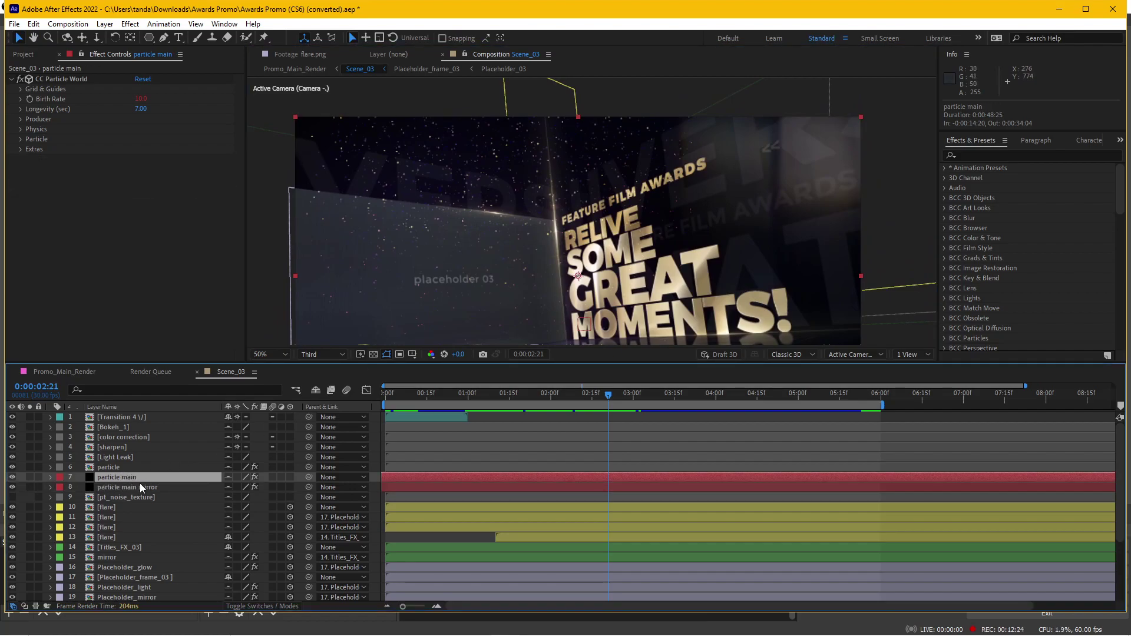
{"action": "mouse_move", "coordinate": [470, 305]}
{"action": "left_mouse_down"}
{"action": "mouse_move", "coordinate": [505, 263]}
{"action": "mouse_move", "coordinate": [476, 285]}
{"action": "left_mouse_up"}
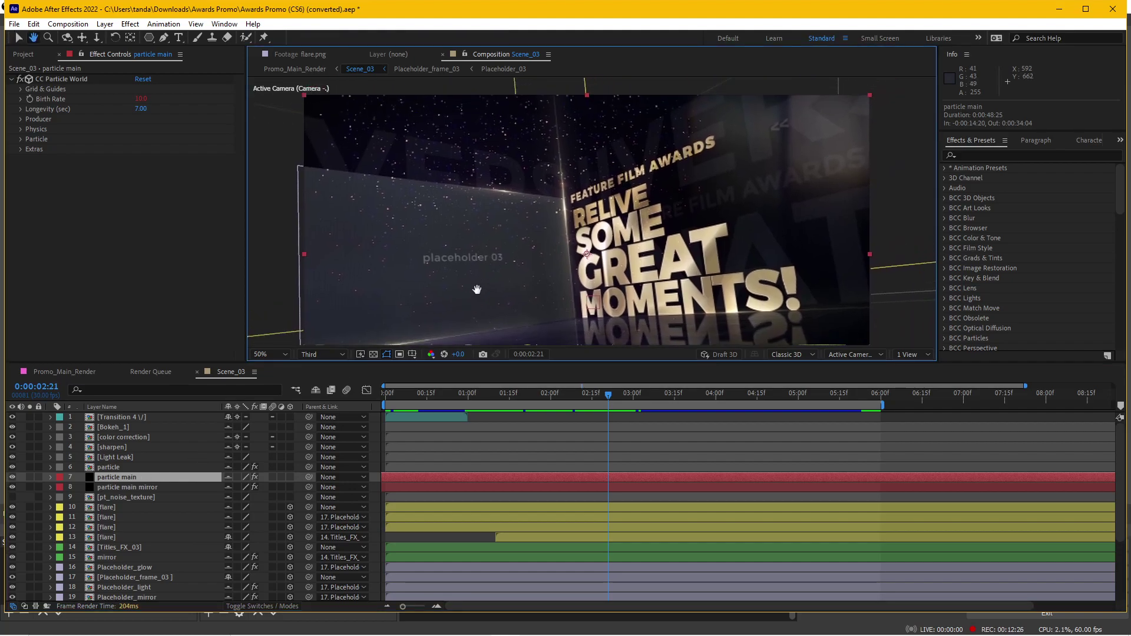
{"action": "left_click", "coordinate": [13, 478]}
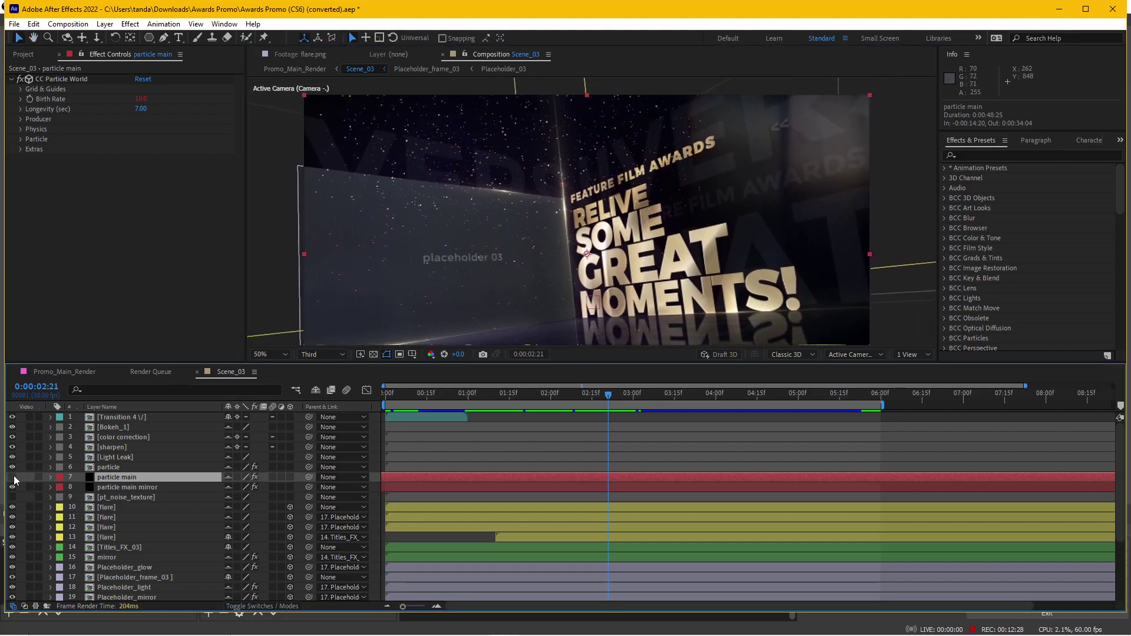
{"action": "left_click", "coordinate": [13, 477]}
{"action": "scroll", "coordinate": [498, 218], "scroll_direction": "down", "scroll_amount": 2}
{"action": "scroll", "coordinate": [498, 218], "scroll_direction": "up", "scroll_amount": 2}
Shrink the timeline and expand the Producer settings of the CC Particle World effect on the particle main layer
{"action": "left_click_drag", "start_coordinate": [332, 365], "coordinate": [331, 437]}
{"action": "left_click", "coordinate": [57, 80]}
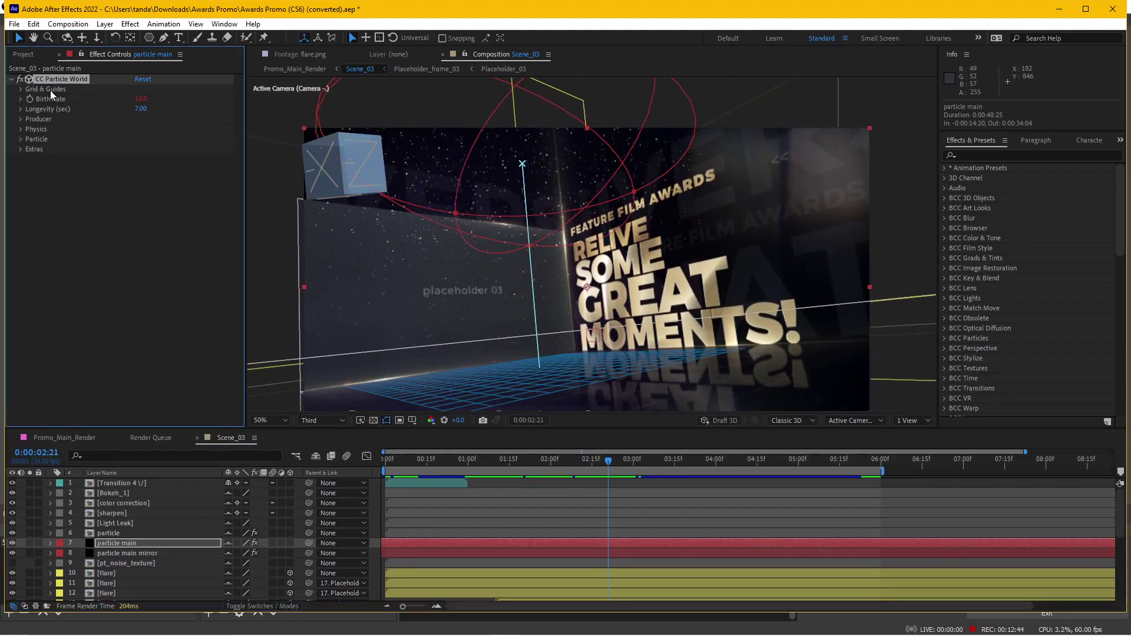
{"action": "left_click", "coordinate": [22, 120]}
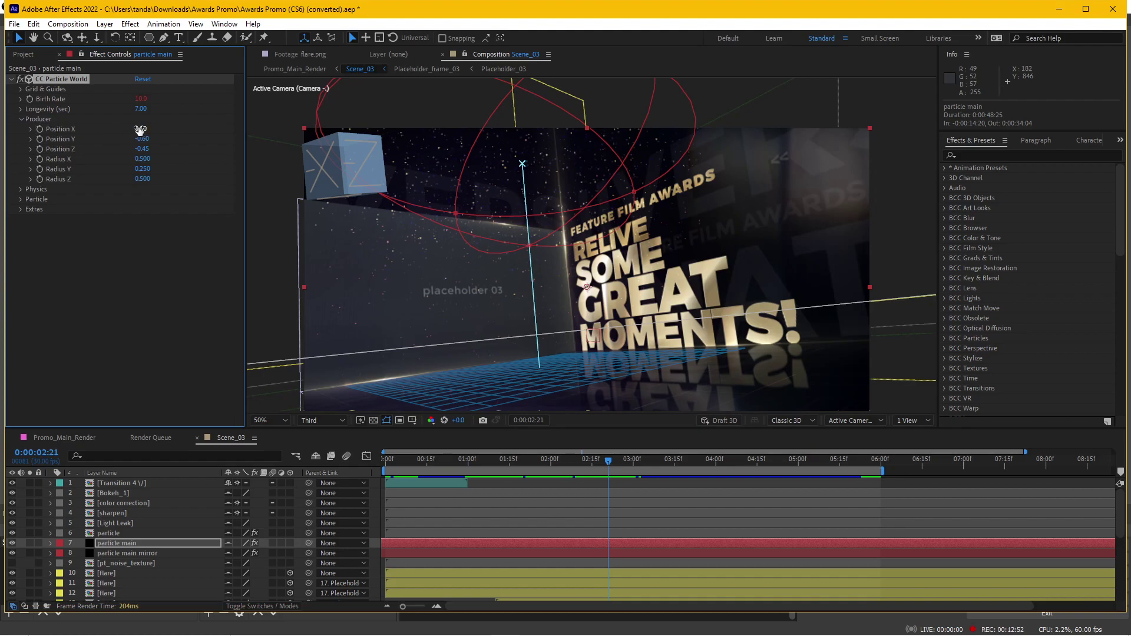
Try a Producer Position X of 0.41 in the particle main layer's CC Particle World effect and undo it
{"action": "left_click_drag", "start_coordinate": [140, 130], "coordinate": [163, 127]}
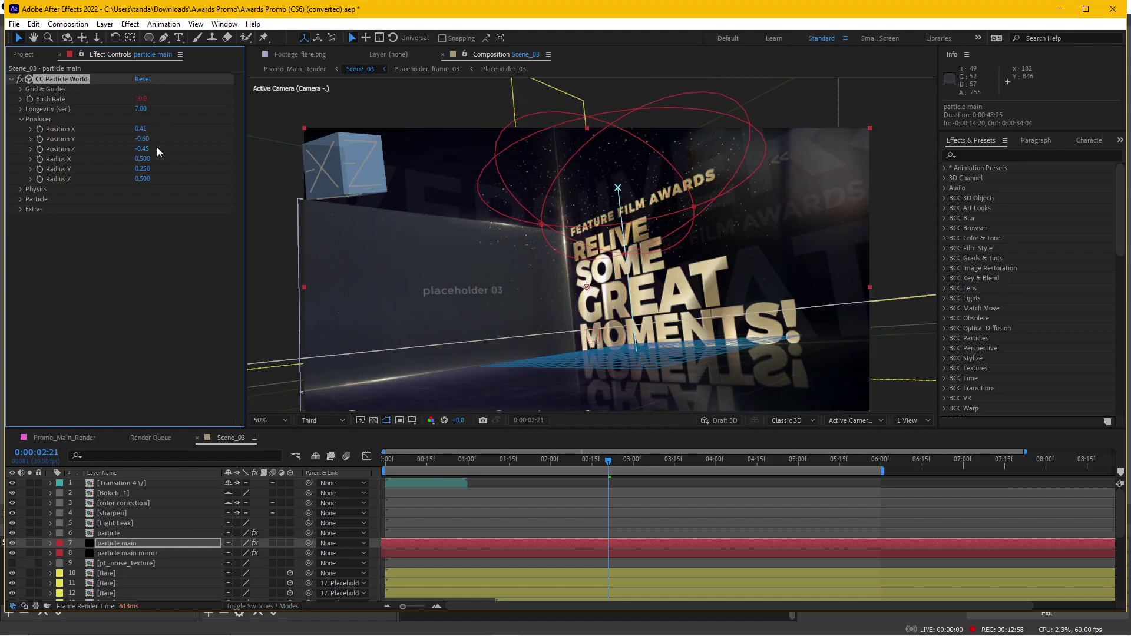
{"action": "key", "text": "ctrl+z"}
{"action": "key", "text": "ctrl+z"}
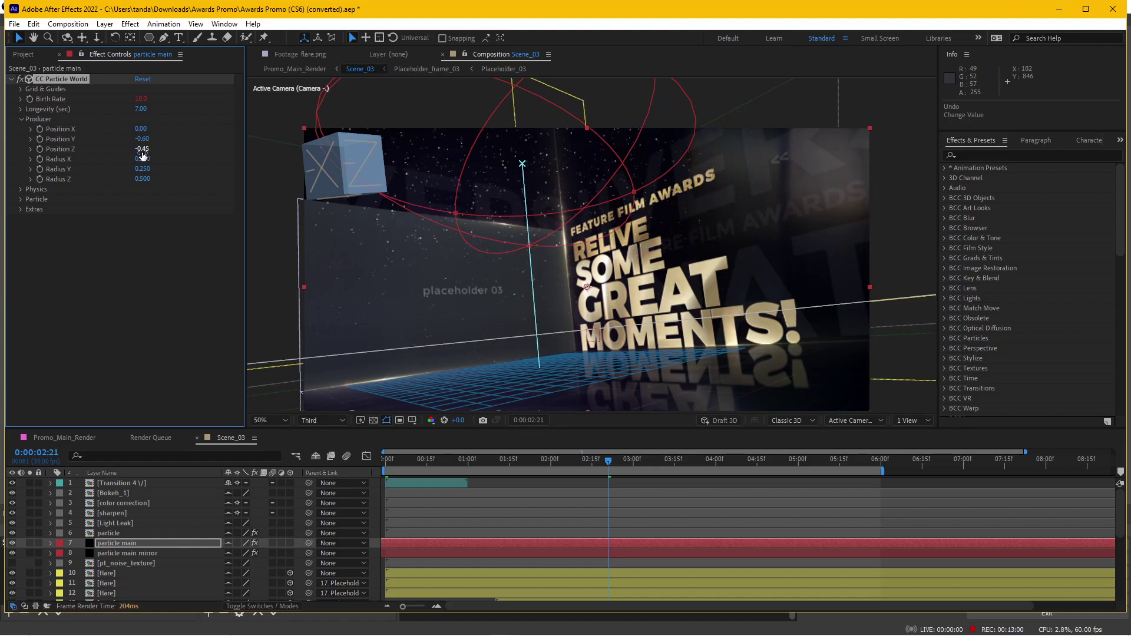
Set the particle main layer's Producer Position Z to -1.00 and check the particles at several times, ending at 0:00:02:13
{"action": "left_click_drag", "start_coordinate": [153, 148], "coordinate": [103, 148]}
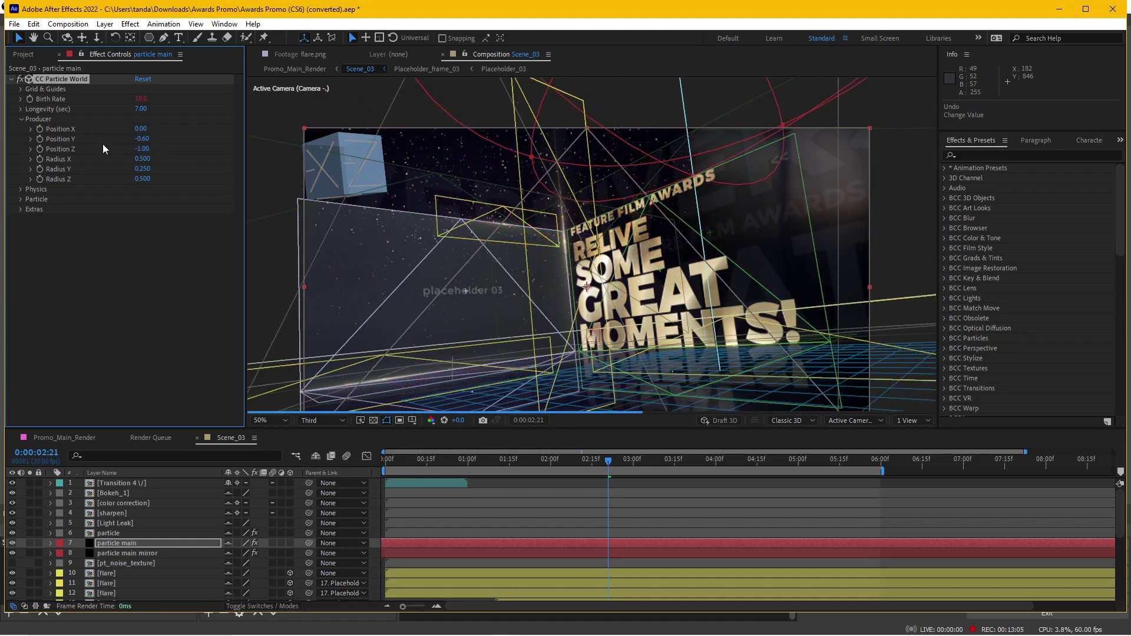
{"action": "left_click", "coordinate": [557, 486]}
{"action": "left_click", "coordinate": [569, 462]}
{"action": "left_click_drag", "start_coordinate": [498, 462], "coordinate": [442, 458]}
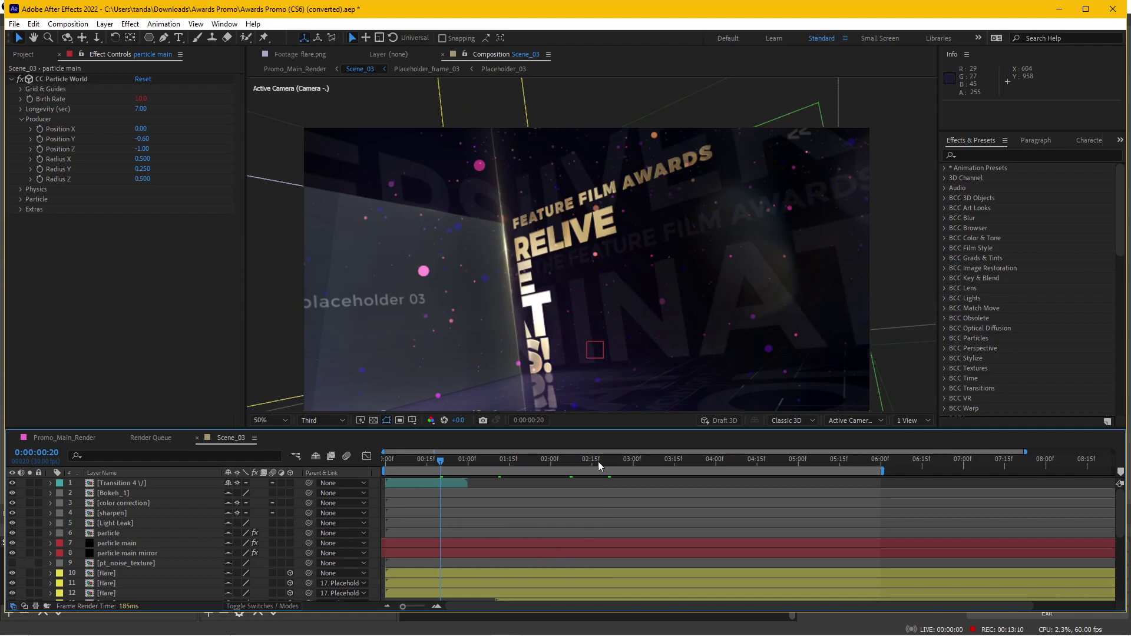
{"action": "left_click", "coordinate": [598, 461]}
{"action": "left_click", "coordinate": [656, 465]}
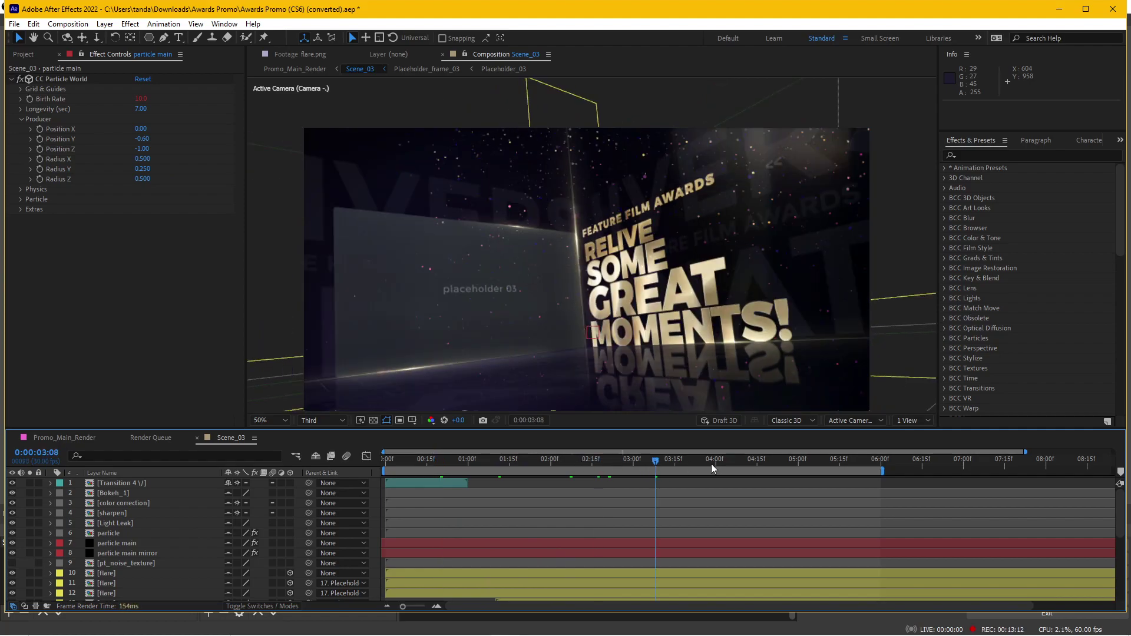
{"action": "left_click", "coordinate": [386, 462]}
{"action": "left_click", "coordinate": [499, 463]}
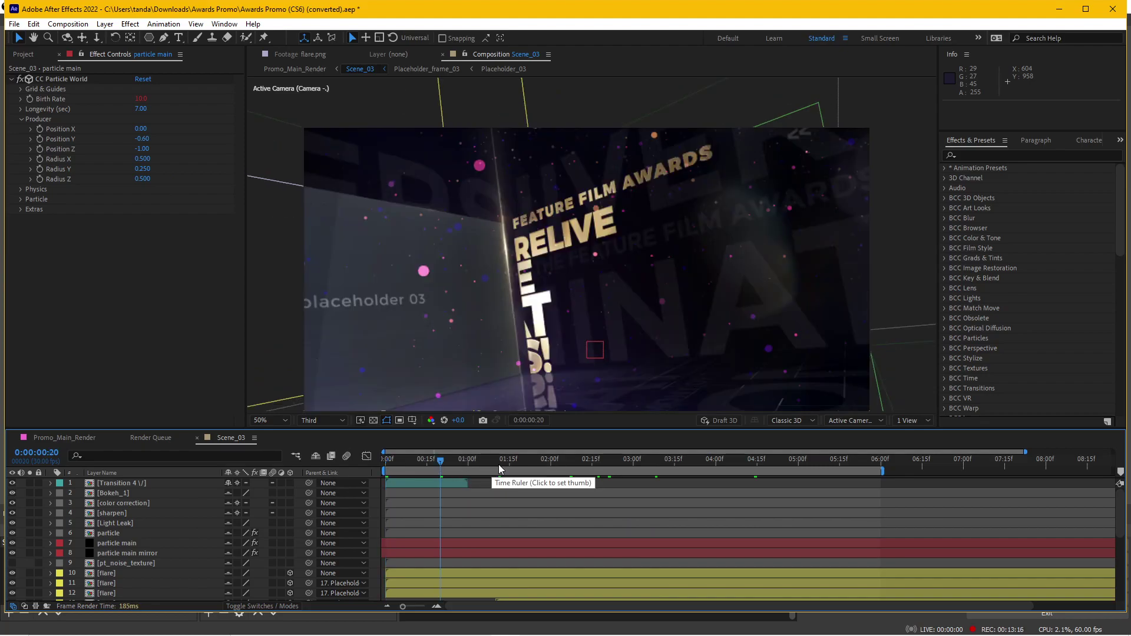
{"action": "left_click", "coordinate": [541, 464]}
{"action": "left_click", "coordinate": [586, 463]}
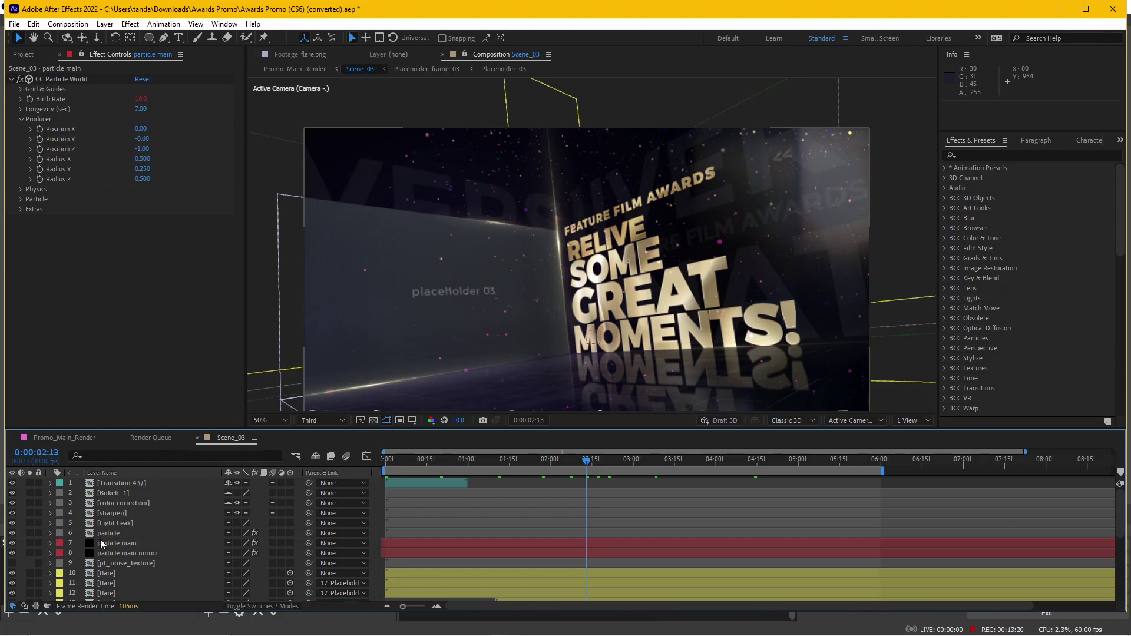
Select the Placeholder_light layer in Scene_03, inspect the lower edge of the placeholder closely and toggle the layer's visibility
{"action": "scroll", "coordinate": [139, 545], "scroll_direction": "down", "scroll_amount": 3}
{"action": "scroll", "coordinate": [139, 546], "scroll_direction": "up", "scroll_amount": 3}
{"action": "scroll", "coordinate": [139, 546], "scroll_direction": "down", "scroll_amount": 3}
{"action": "left_click", "coordinate": [137, 544]}
{"action": "left_click", "coordinate": [136, 564]}
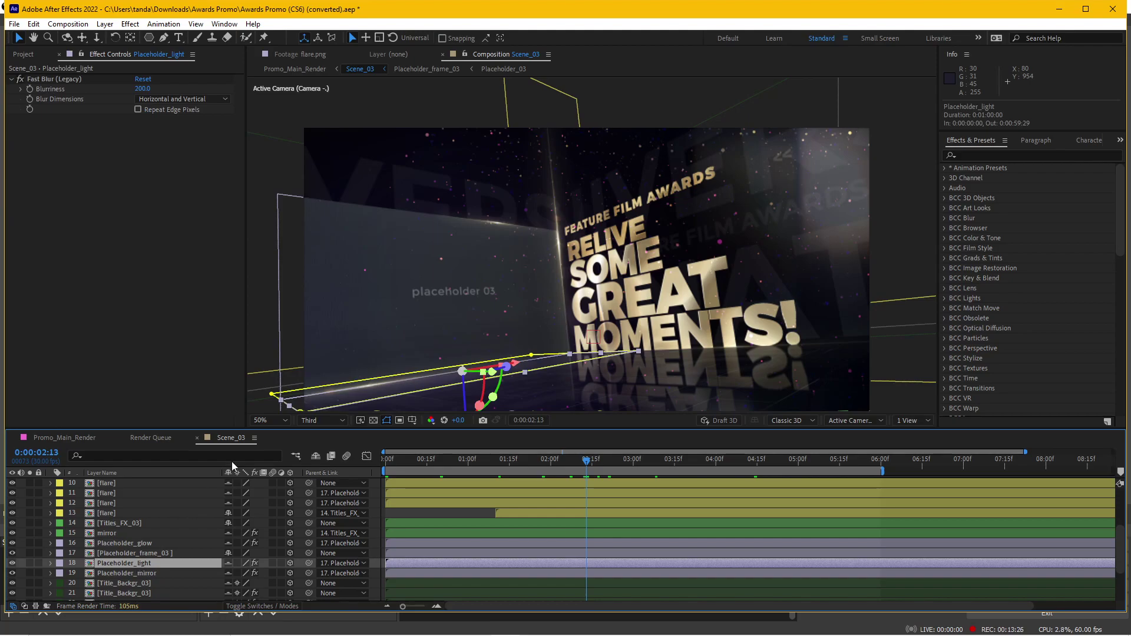
{"action": "scroll", "coordinate": [397, 337], "scroll_direction": "up", "scroll_amount": 2}
{"action": "left_click_drag", "start_coordinate": [397, 337], "coordinate": [556, 231]}
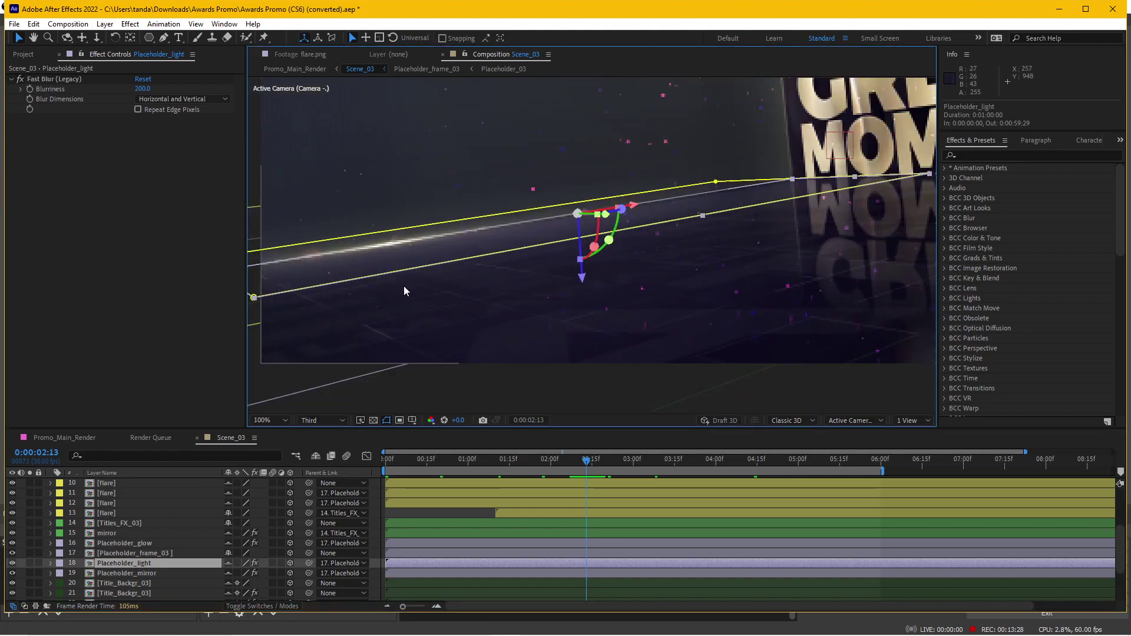
{"action": "left_click", "coordinate": [13, 563]}
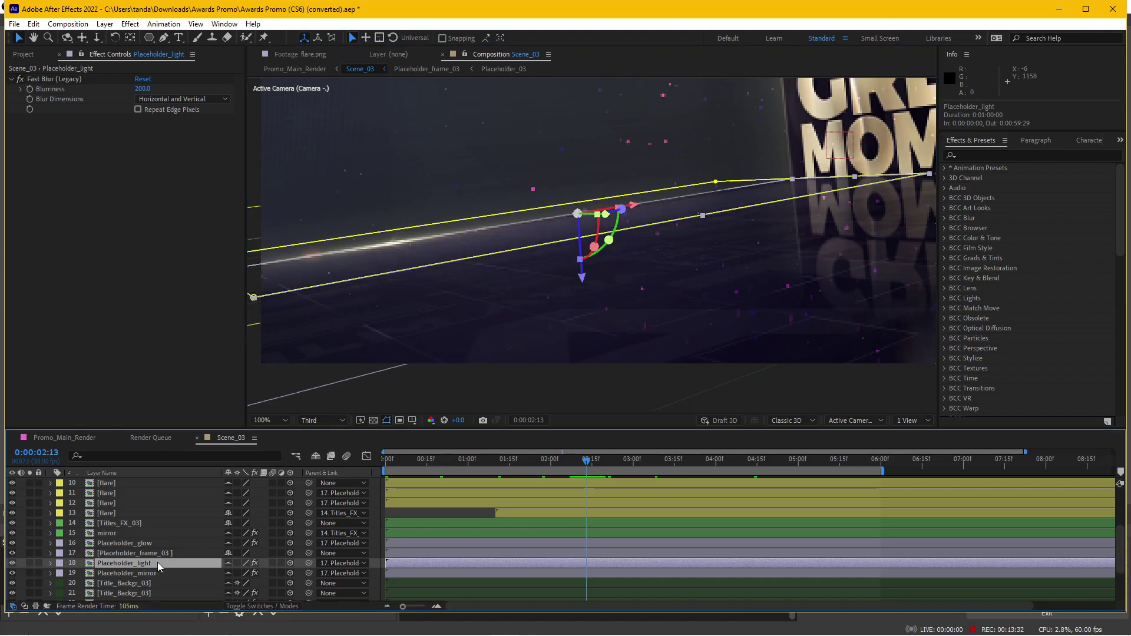
Select flare layer 12 in Scene_03, reveal its Position and move it along its X axis to about 1304.7
{"action": "left_click", "coordinate": [144, 554]}
{"action": "scroll", "coordinate": [122, 545], "scroll_direction": "up", "scroll_amount": 1}
{"action": "left_click", "coordinate": [120, 534]}
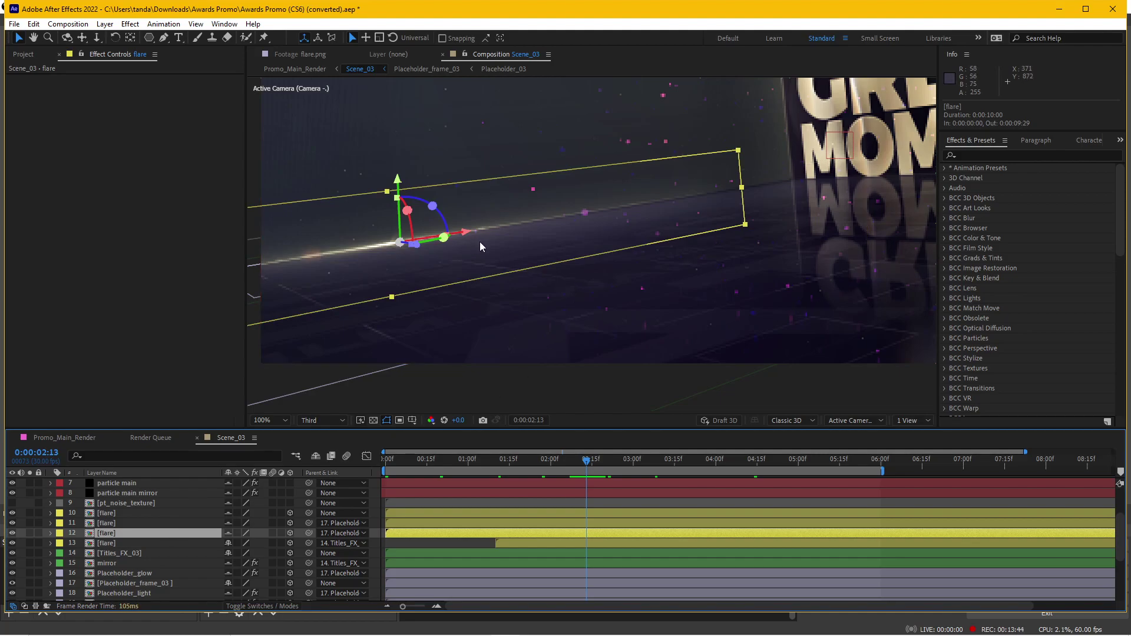
{"action": "key", "text": "comma"}
{"action": "key", "text": "comma"}
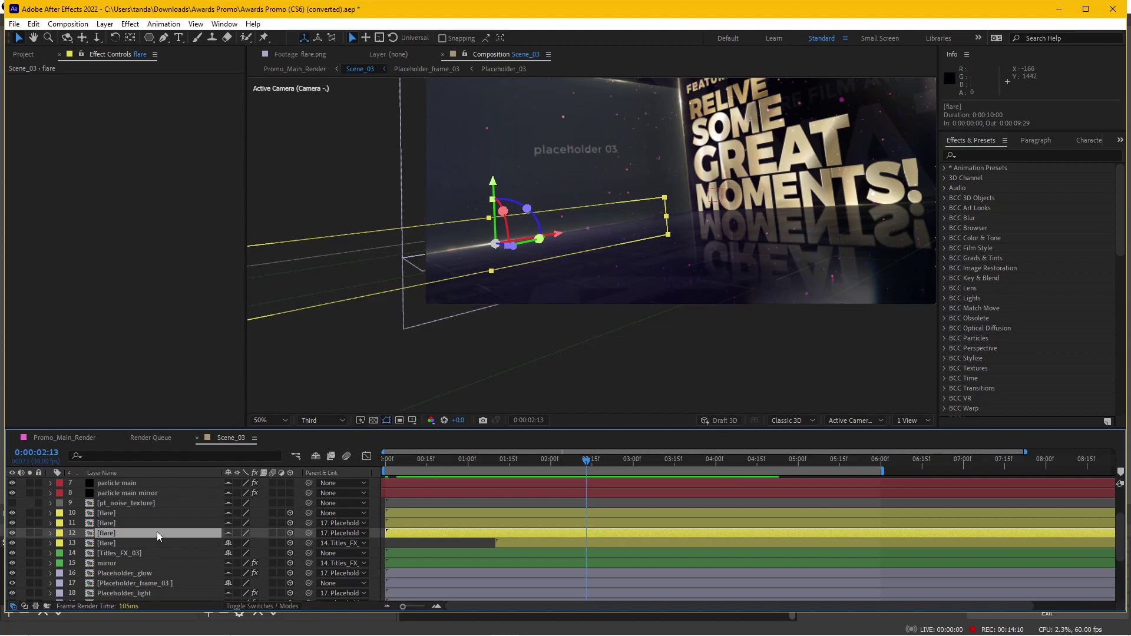
{"action": "key", "text": "p"}
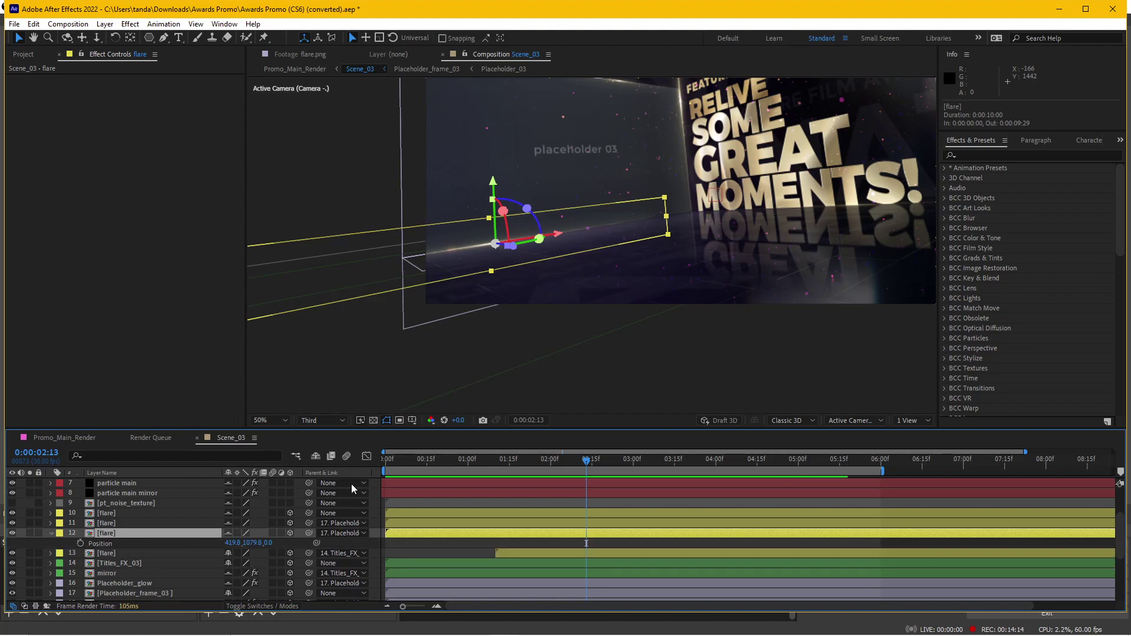
{"action": "left_click_drag", "start_coordinate": [557, 234], "coordinate": [710, 216]}
{"action": "left_click", "coordinate": [620, 309]}
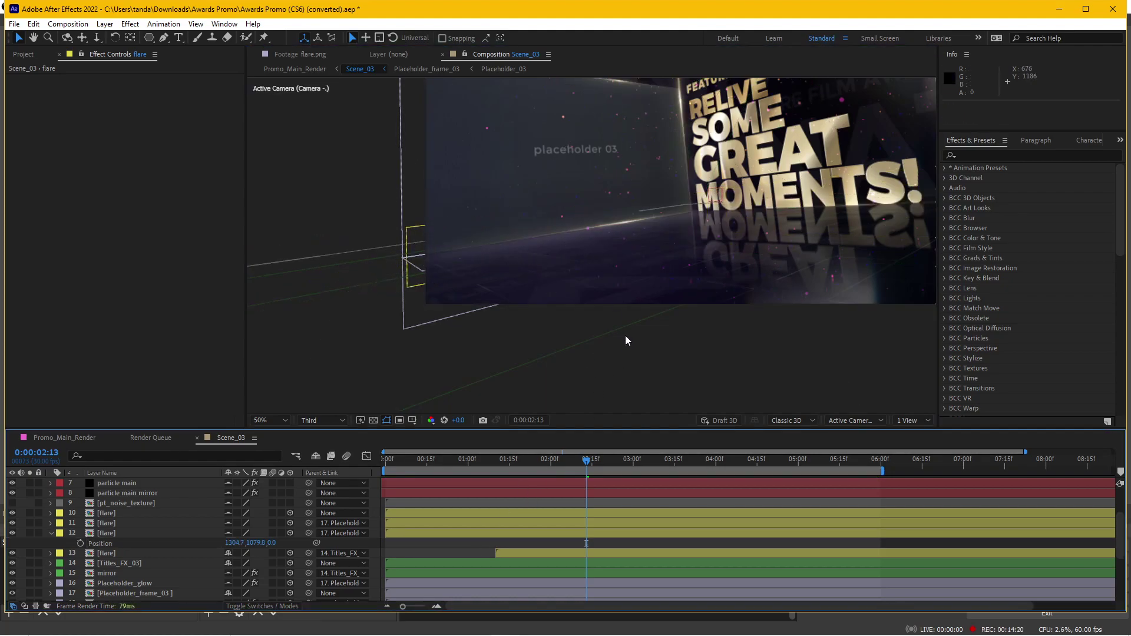
Check the moved flare at several times in Scene_03, ending at 0:00:02:07
{"action": "left_click_drag", "start_coordinate": [621, 309], "coordinate": [630, 366]}
{"action": "left_click", "coordinate": [545, 463]}
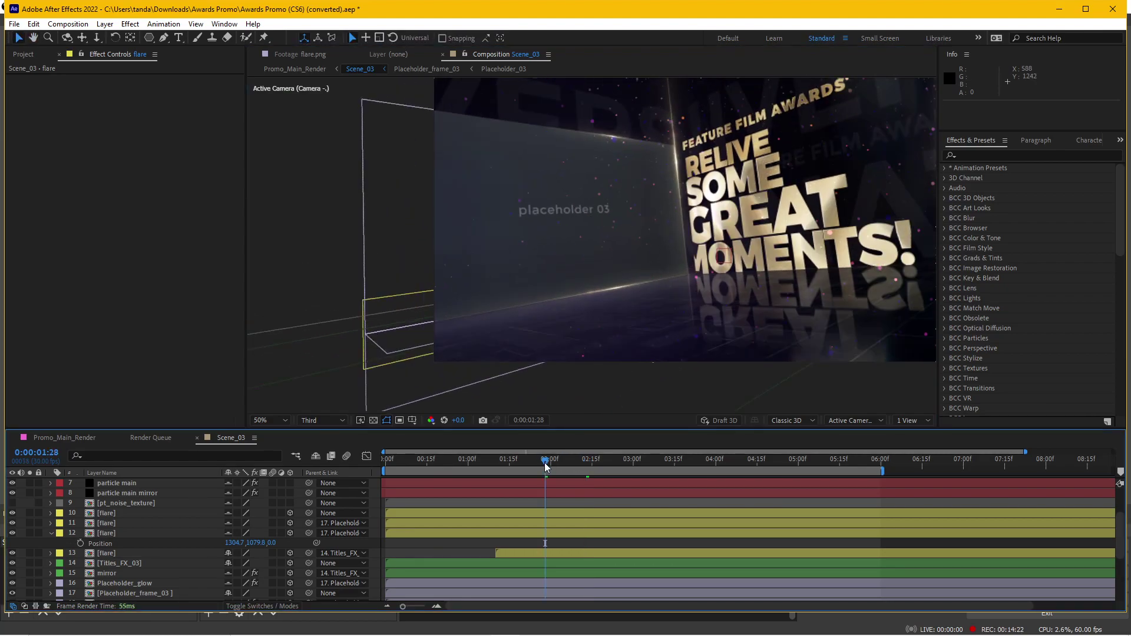
{"action": "left_click", "coordinate": [486, 467]}
{"action": "left_click", "coordinate": [651, 465]}
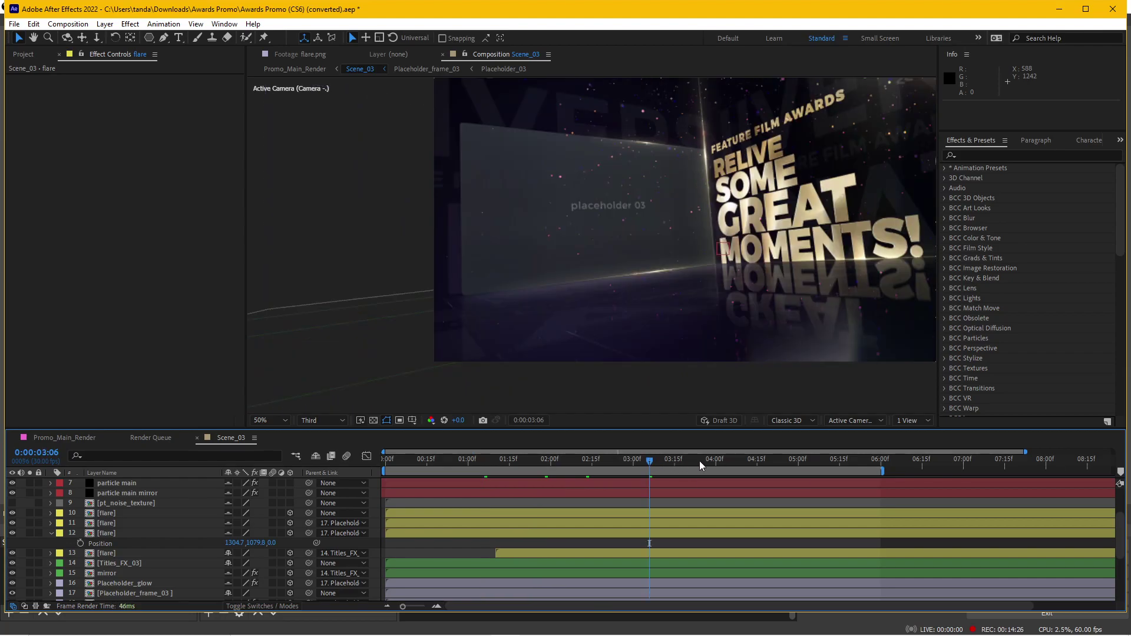
{"action": "left_click", "coordinate": [749, 465]}
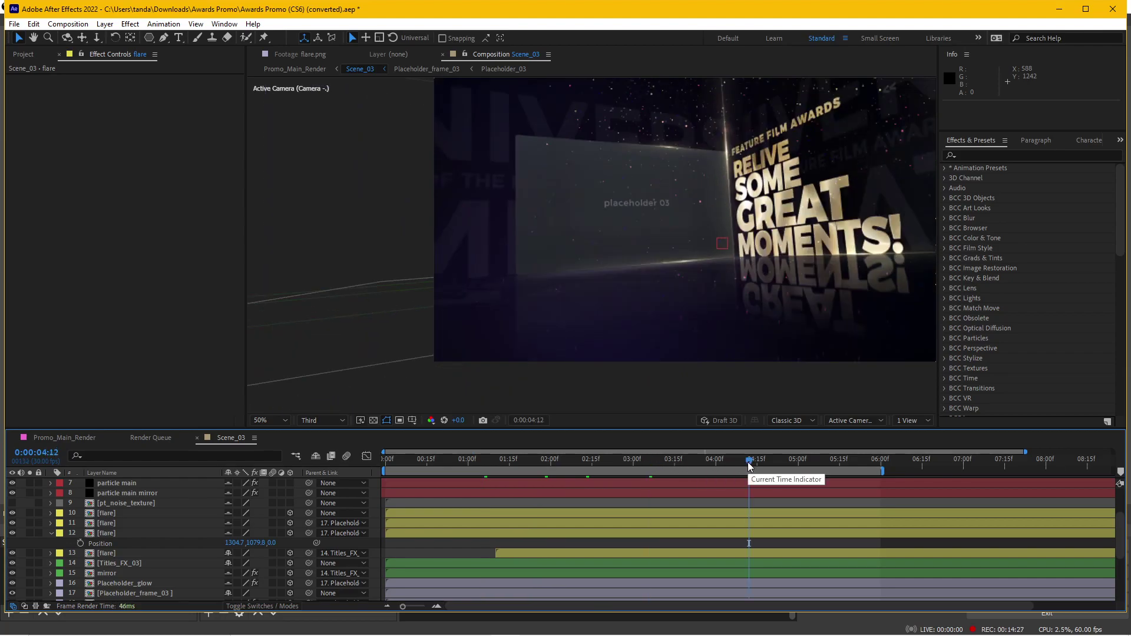
{"action": "left_click", "coordinate": [570, 463]}
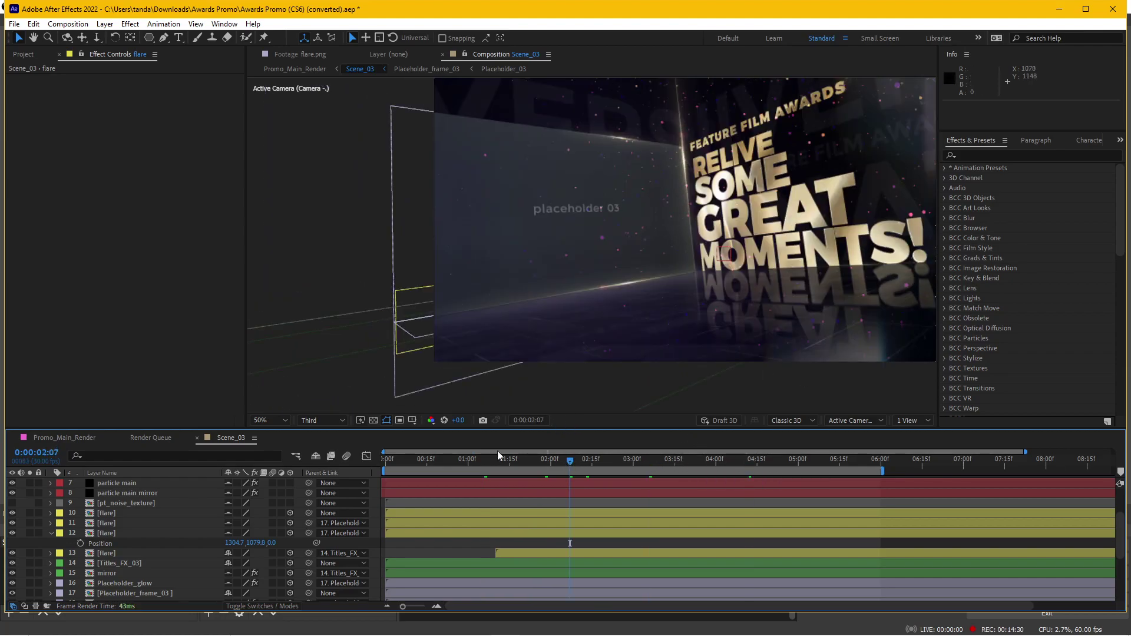
Close the Scene_03 timeline, return to Promo_Main_Render, recentre the frame and deselect the Scene_03 layer
{"action": "left_click", "coordinate": [196, 438]}
{"action": "left_click", "coordinate": [82, 439]}
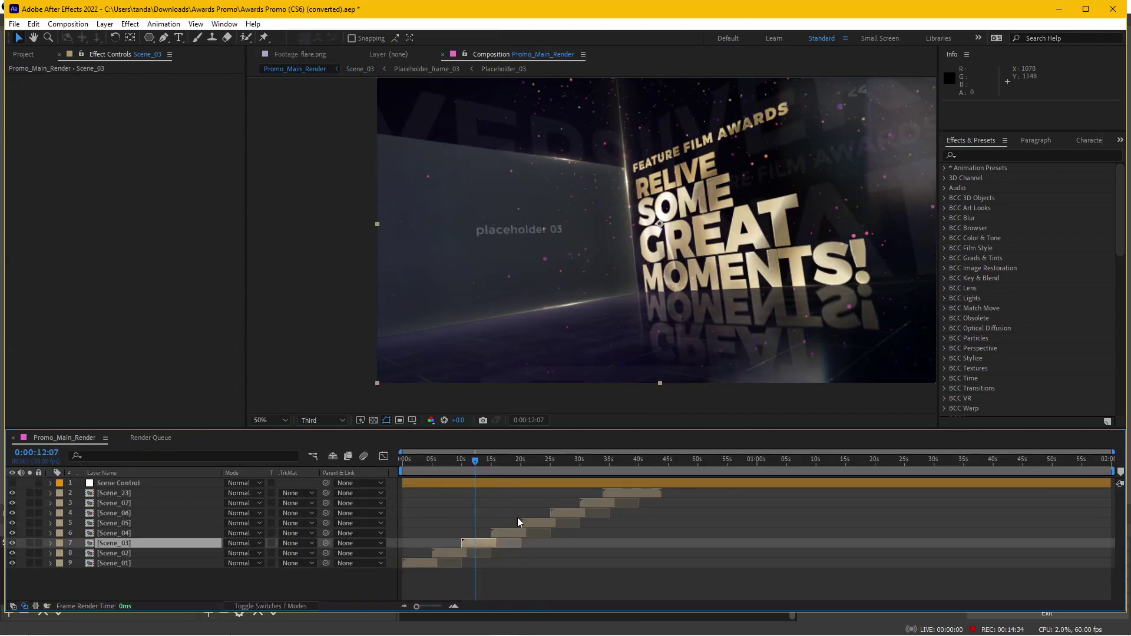
{"action": "key", "text": "h"}
{"action": "left_click_drag", "start_coordinate": [587, 331], "coordinate": [524, 357]}
{"action": "key", "text": "v"}
{"action": "left_click", "coordinate": [496, 576]}
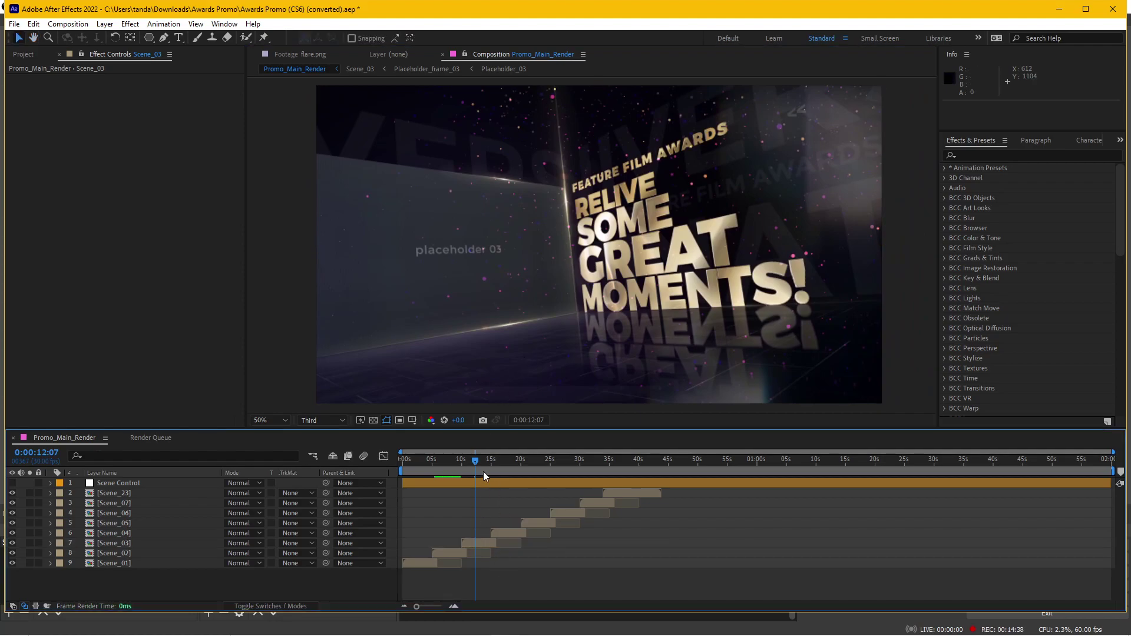
Examine the Titles and Placeholders folders among the project items and the Awards Promo folder in File Explorer
{"action": "left_click", "coordinate": [24, 54]}
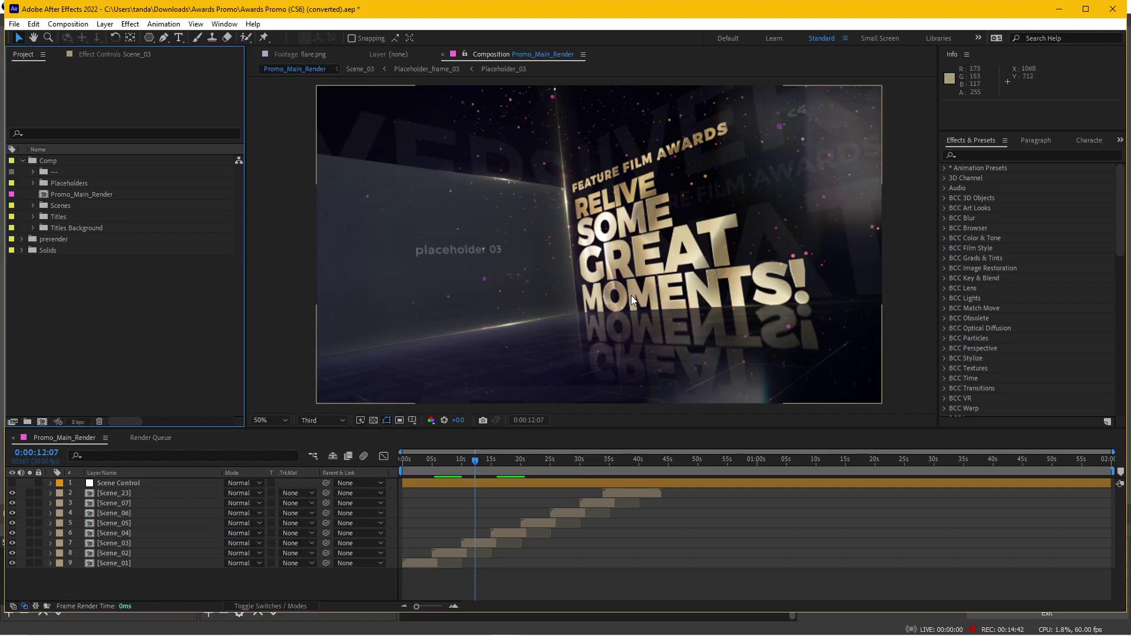
{"action": "left_click", "coordinate": [76, 216]}
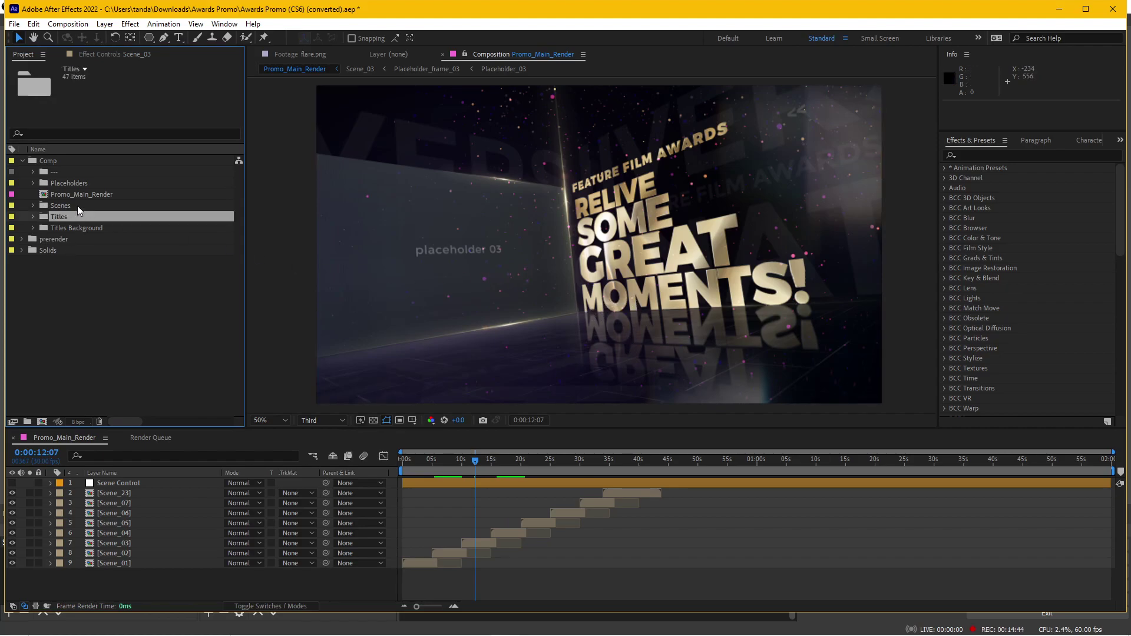
{"action": "left_click", "coordinate": [66, 183]}
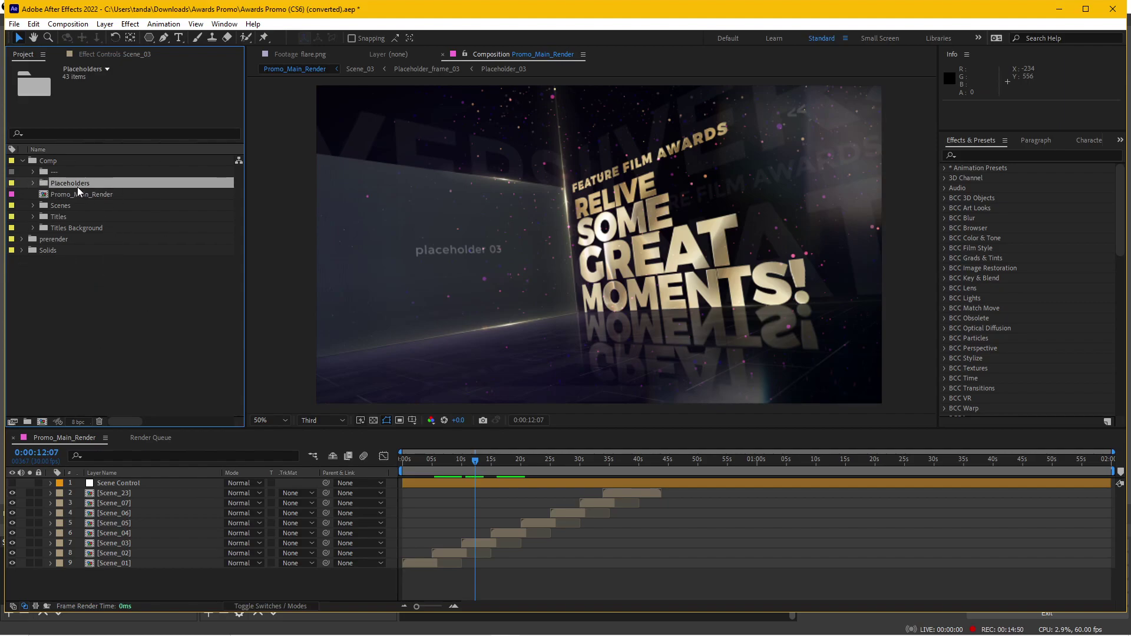
{"action": "left_click", "coordinate": [274, 624]}
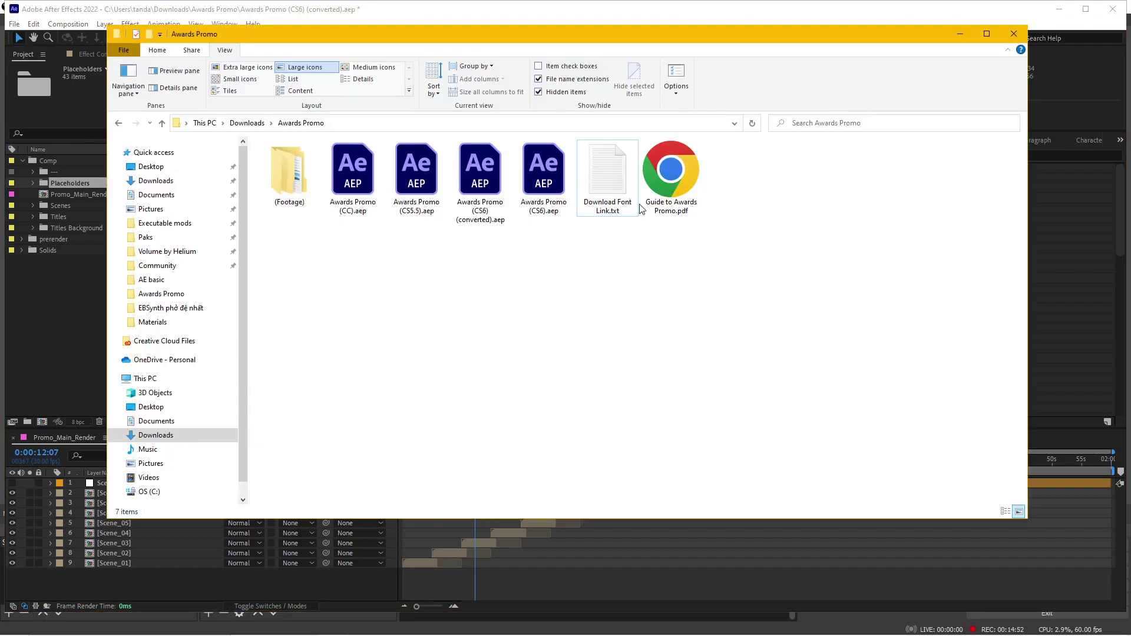
{"action": "left_click", "coordinate": [34, 320]}
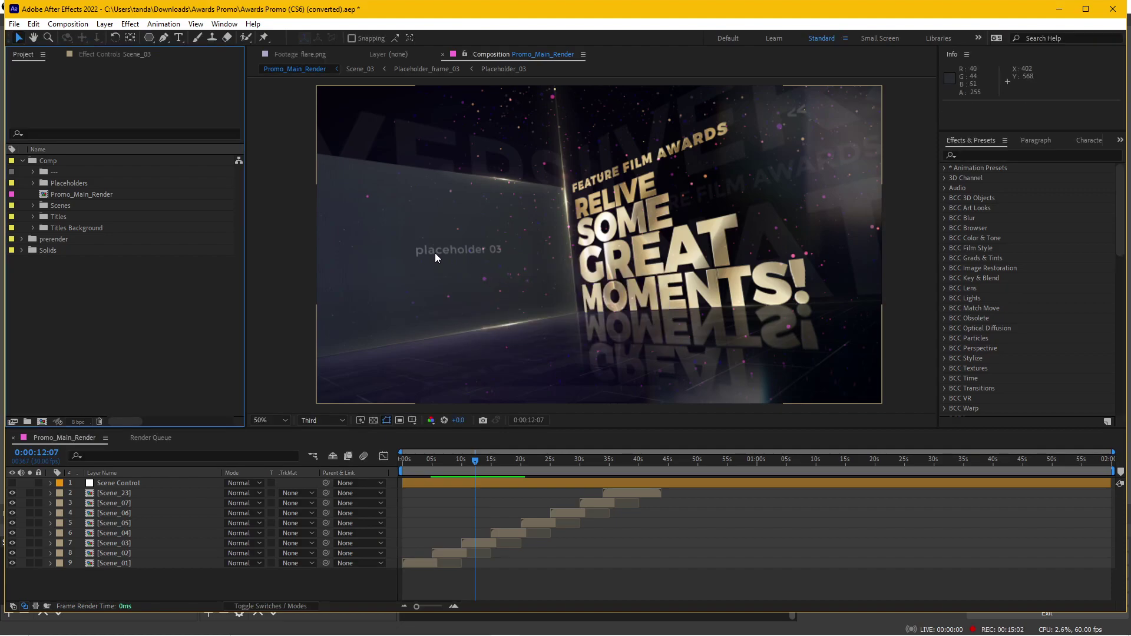
Expand the Placeholders folder, open the Placeholder_03 composition and view its whole frame at 25%
{"action": "scroll", "coordinate": [435, 253], "scroll_direction": "up", "scroll_amount": 2}
{"action": "scroll", "coordinate": [563, 270], "scroll_direction": "down", "scroll_amount": 2}
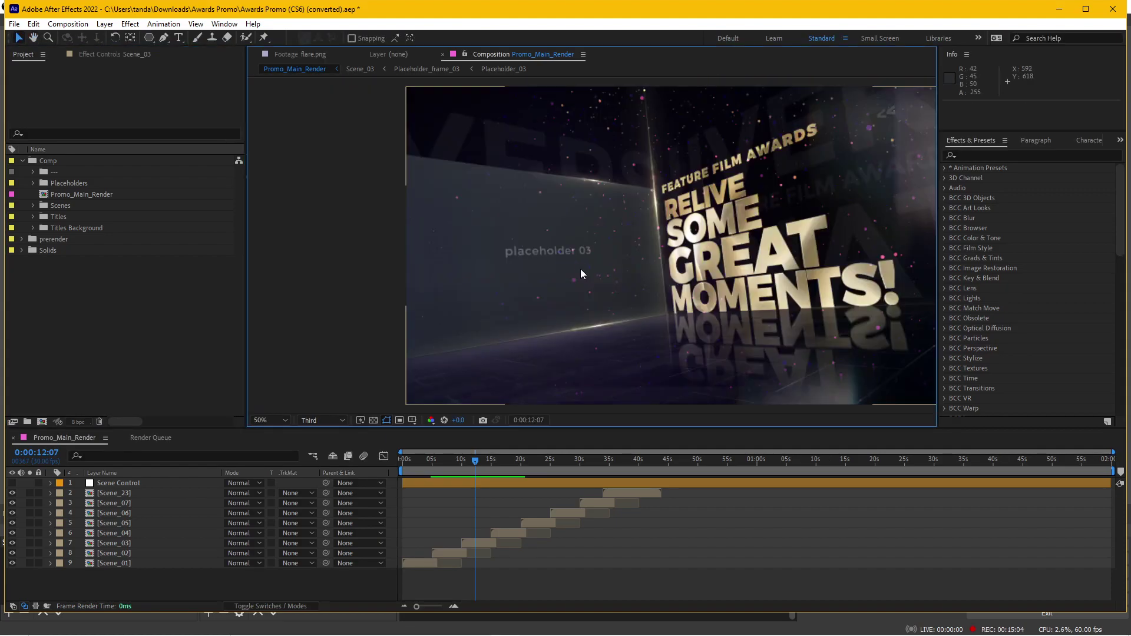
{"action": "left_click", "coordinate": [31, 183]}
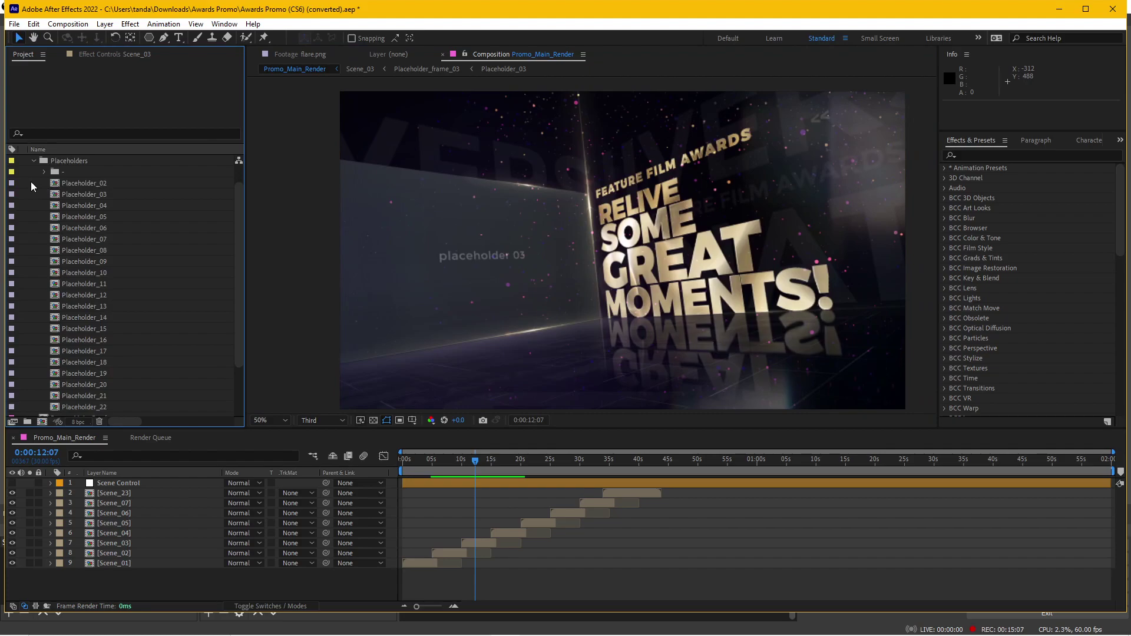
{"action": "double_click", "coordinate": [82, 195]}
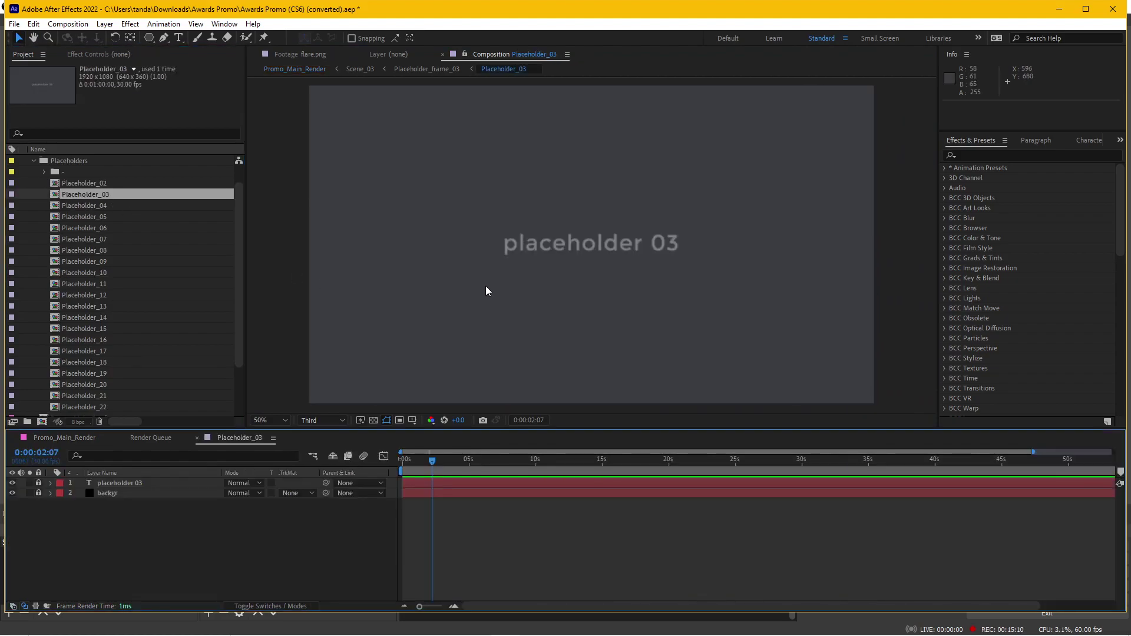
{"action": "scroll", "coordinate": [534, 334], "scroll_direction": "down", "scroll_amount": 1}
{"action": "scroll", "coordinate": [534, 330], "scroll_direction": "up", "scroll_amount": 1}
{"action": "scroll", "coordinate": [672, 282], "scroll_direction": "down", "scroll_amount": 1}
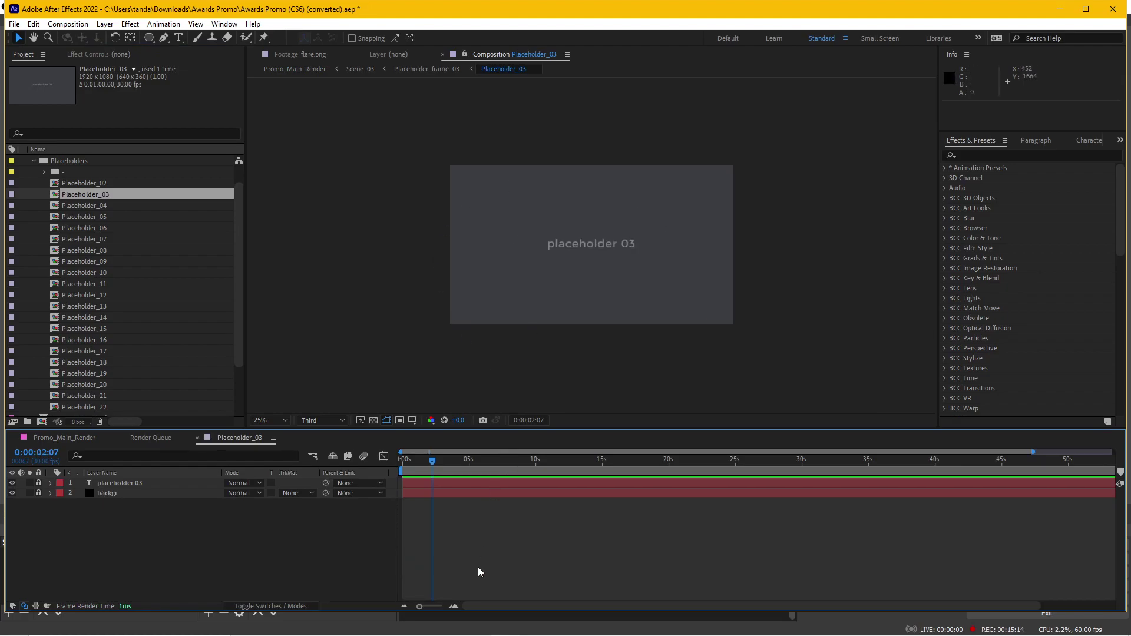
{"action": "left_click", "coordinate": [702, 627]}
{"action": "left_click", "coordinate": [1123, 563]}
{"action": "left_click", "coordinate": [504, 625]}
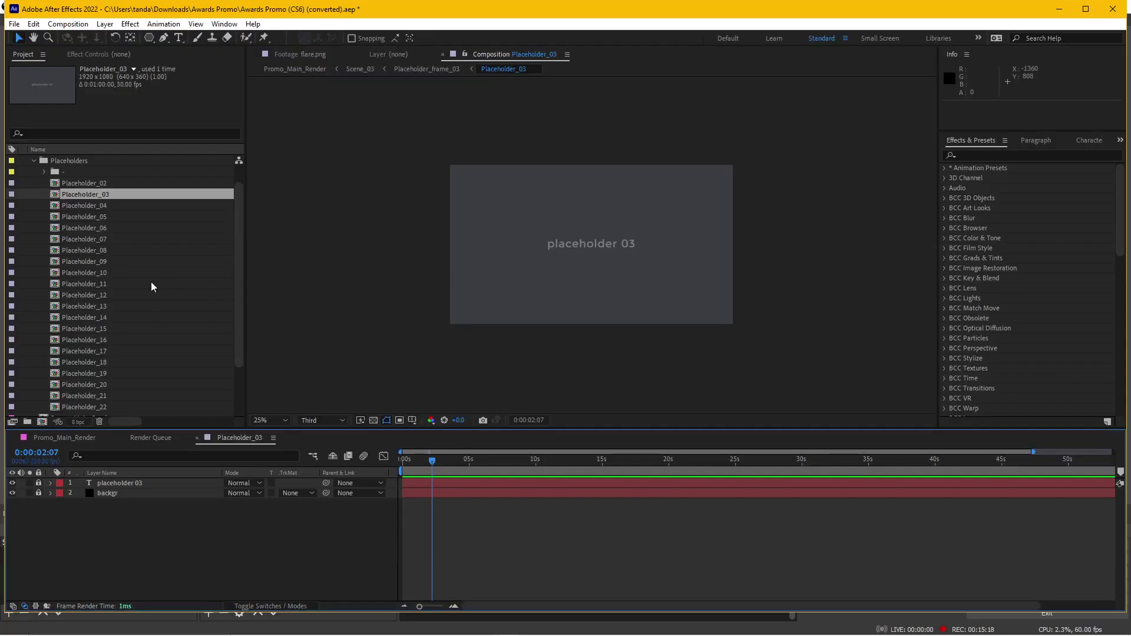
Import pexels-taryn-elliott-3889990.jpg from the Downloads folder into the project
{"action": "left_click", "coordinate": [236, 310]}
{"action": "scroll", "coordinate": [234, 349], "scroll_direction": "down", "scroll_amount": 1}
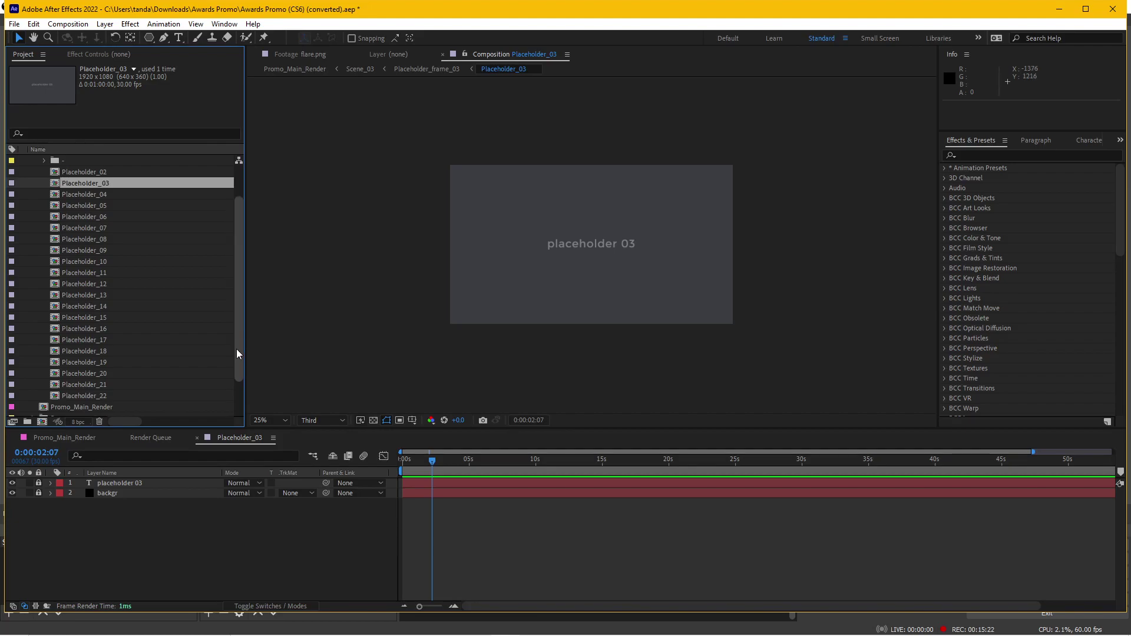
{"action": "left_click_drag", "start_coordinate": [238, 348], "coordinate": [240, 281]}
{"action": "scroll", "coordinate": [30, 282], "scroll_direction": "down", "scroll_amount": 3}
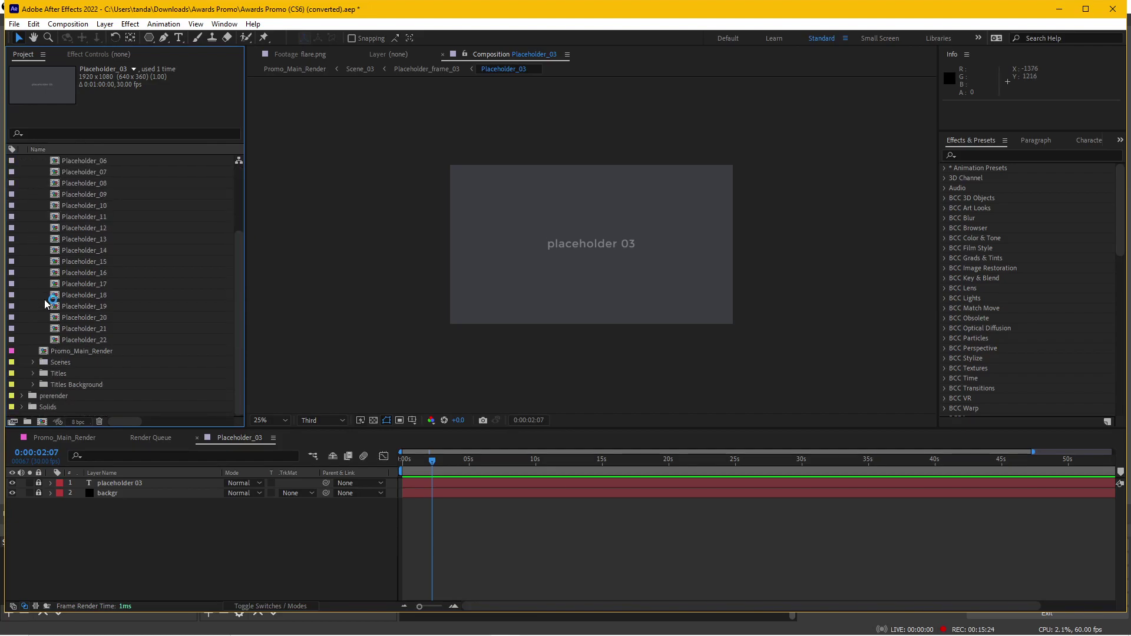
{"action": "left_click", "coordinate": [31, 415]}
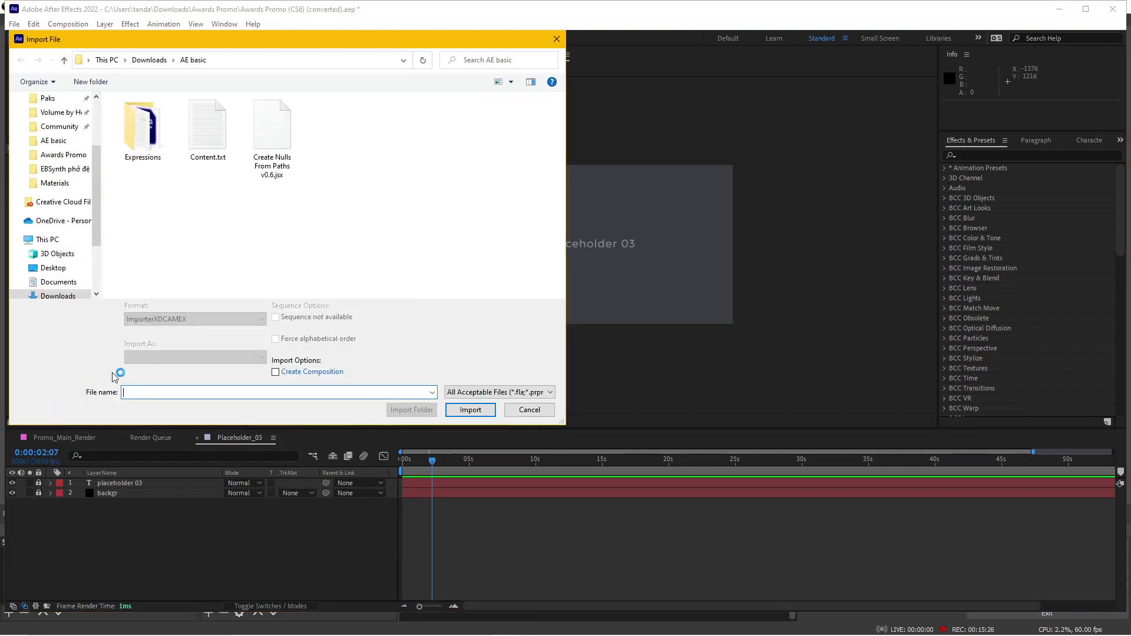
{"action": "left_click", "coordinate": [63, 298]}
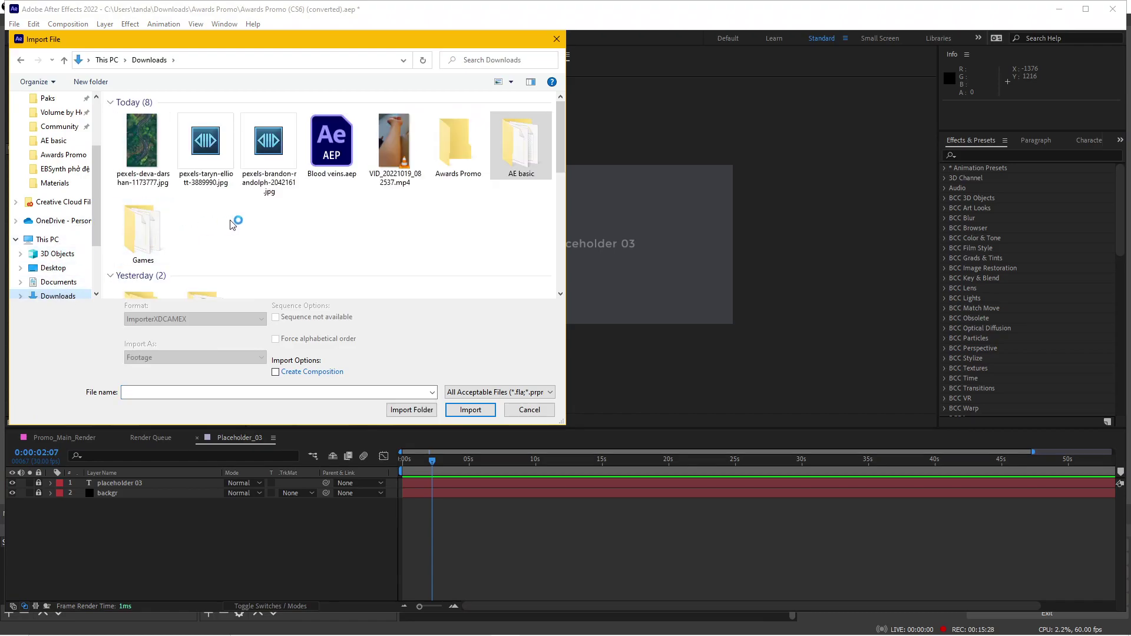
{"action": "left_click", "coordinate": [268, 152]}
{"action": "double_click", "coordinate": [208, 161]}
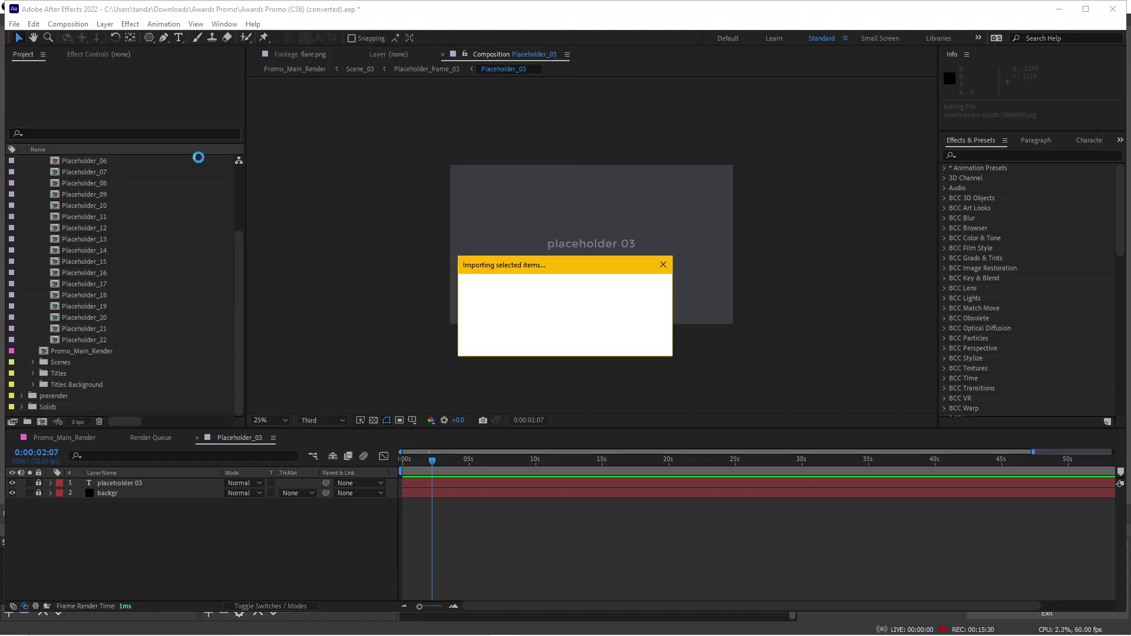
Add the imported photo as the top layer of Placeholder_03 and scale it down to about 34%
{"action": "left_click_drag", "start_coordinate": [79, 399], "coordinate": [115, 479]}
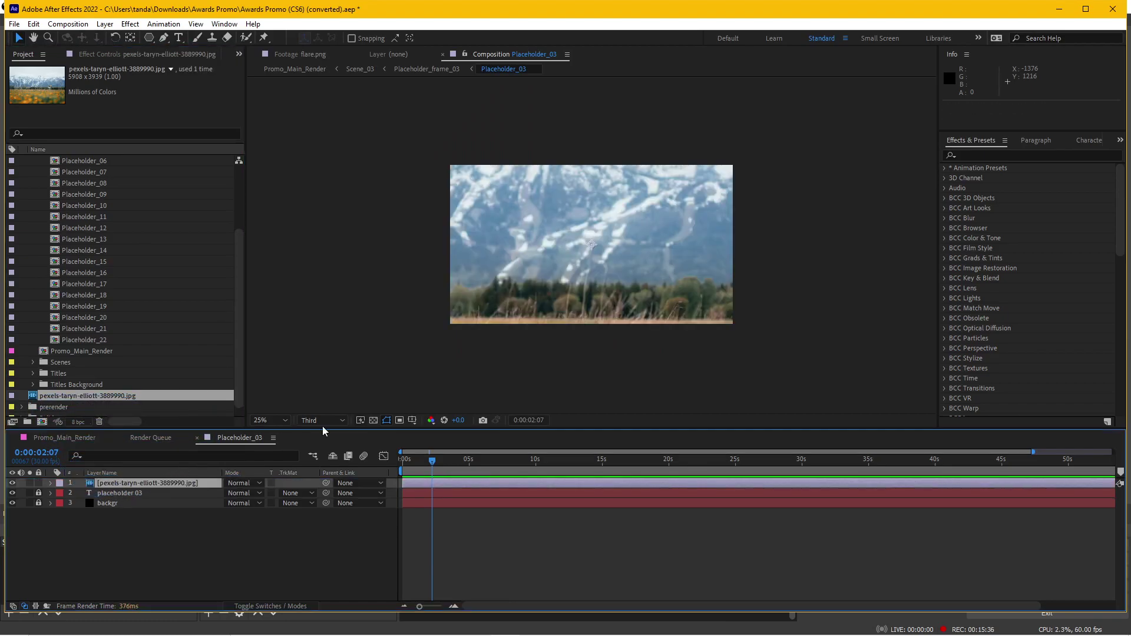
{"action": "scroll", "coordinate": [661, 234], "scroll_direction": "down", "scroll_amount": 2}
{"action": "left_click_drag", "start_coordinate": [700, 174], "coordinate": [629, 225]}
{"action": "scroll", "coordinate": [629, 225], "scroll_direction": "up", "scroll_amount": 2}
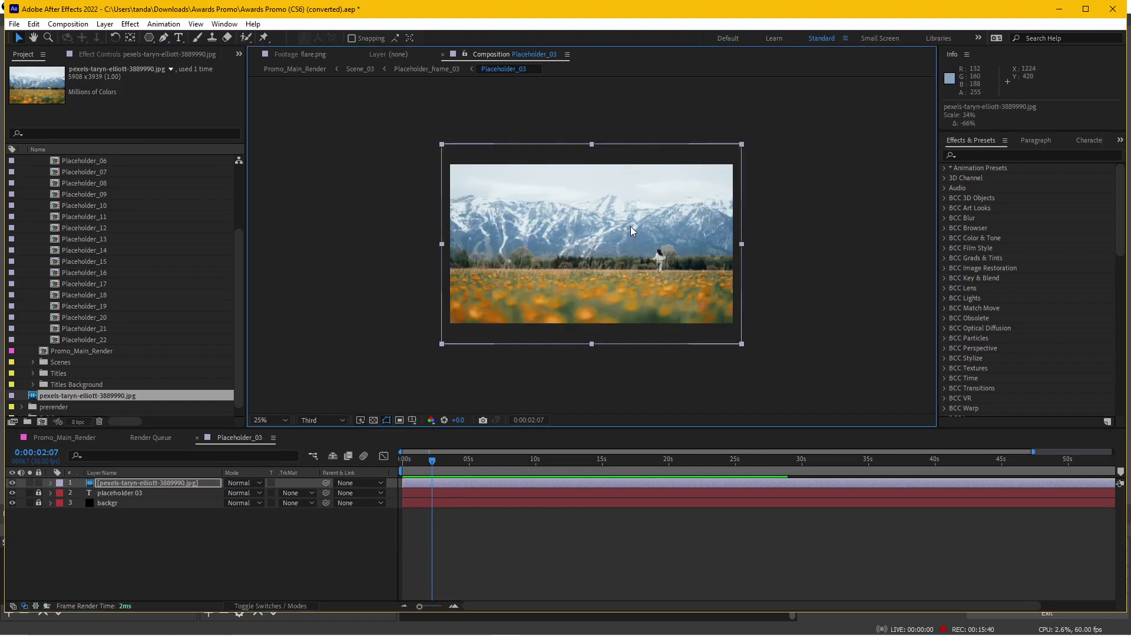
Fit the photo layer to the composition width with its proportions kept, and inspect the frame
{"action": "right_click", "coordinate": [631, 225]}
{"action": "mouse_move", "coordinate": [695, 286]}
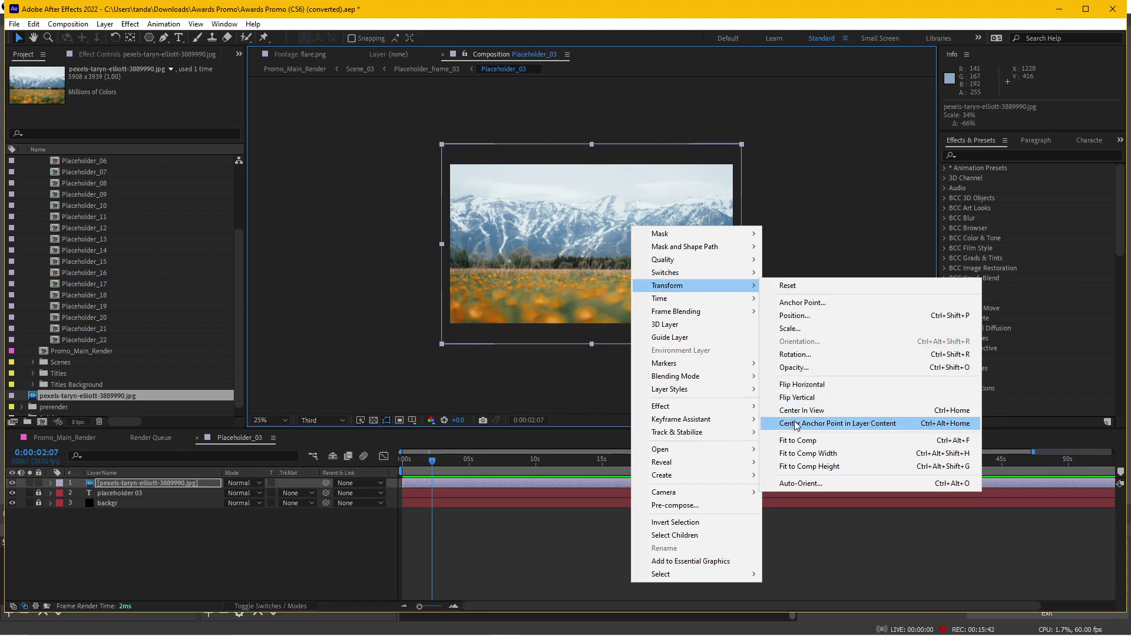
{"action": "left_click", "coordinate": [798, 441]}
{"action": "scroll", "coordinate": [662, 271], "scroll_direction": "up", "scroll_amount": 4}
{"action": "scroll", "coordinate": [666, 264], "scroll_direction": "down", "scroll_amount": 4}
{"action": "scroll", "coordinate": [654, 267], "scroll_direction": "up", "scroll_amount": 2}
{"action": "scroll", "coordinate": [641, 270], "scroll_direction": "down", "scroll_amount": 2}
Set Placeholder_03 to its start, return to Promo_Main_Render and move to 0:00:13:08 to check the photo in the scene
{"action": "left_click_drag", "start_coordinate": [465, 460], "coordinate": [362, 458]}
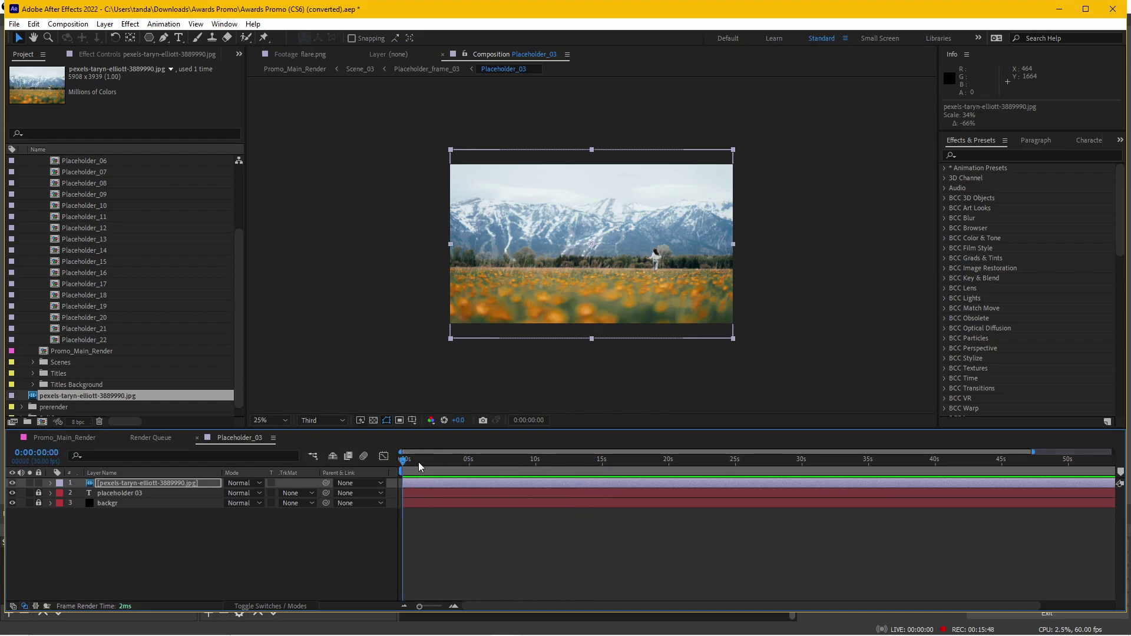
{"action": "left_click", "coordinate": [69, 436]}
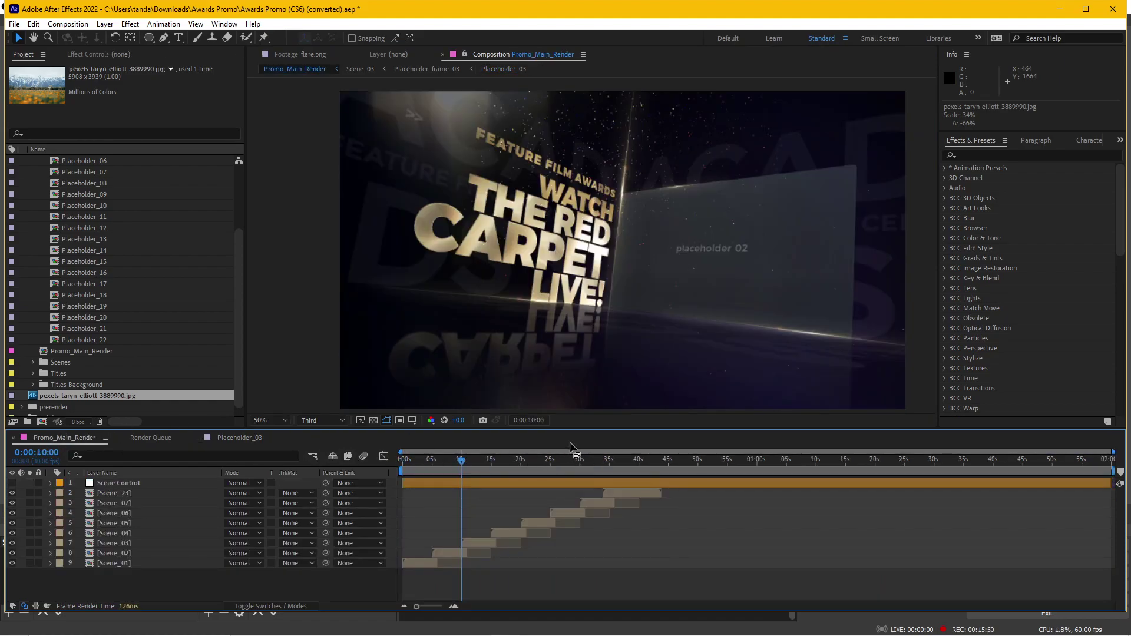
{"action": "left_click_drag", "start_coordinate": [465, 459], "coordinate": [481, 462]}
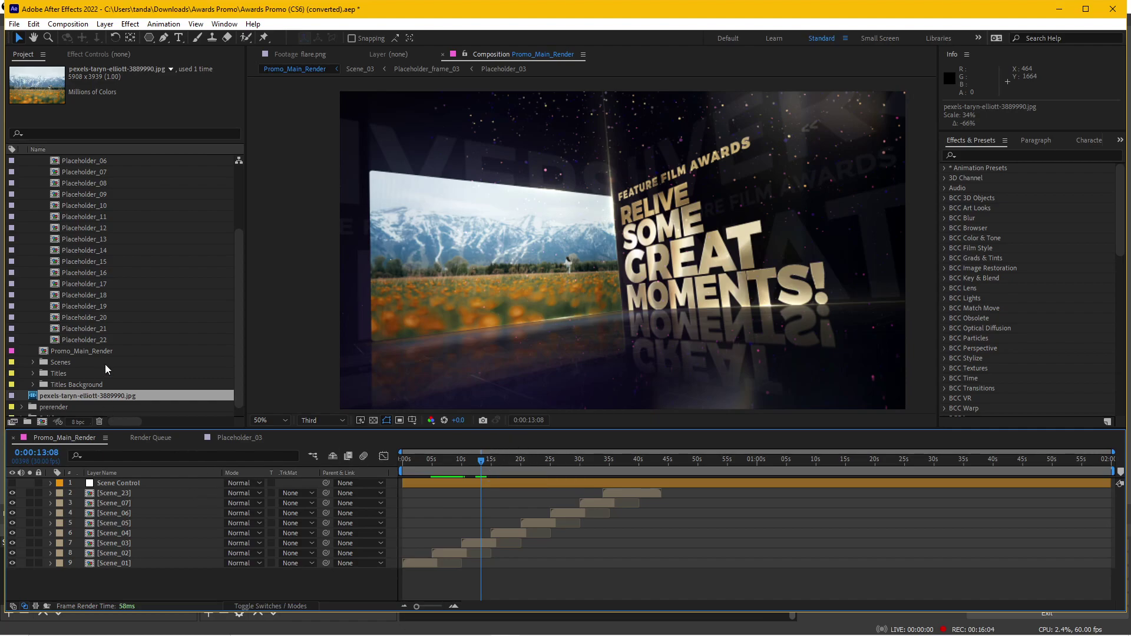
{"action": "scroll", "coordinate": [152, 345], "scroll_direction": "down", "scroll_amount": 1}
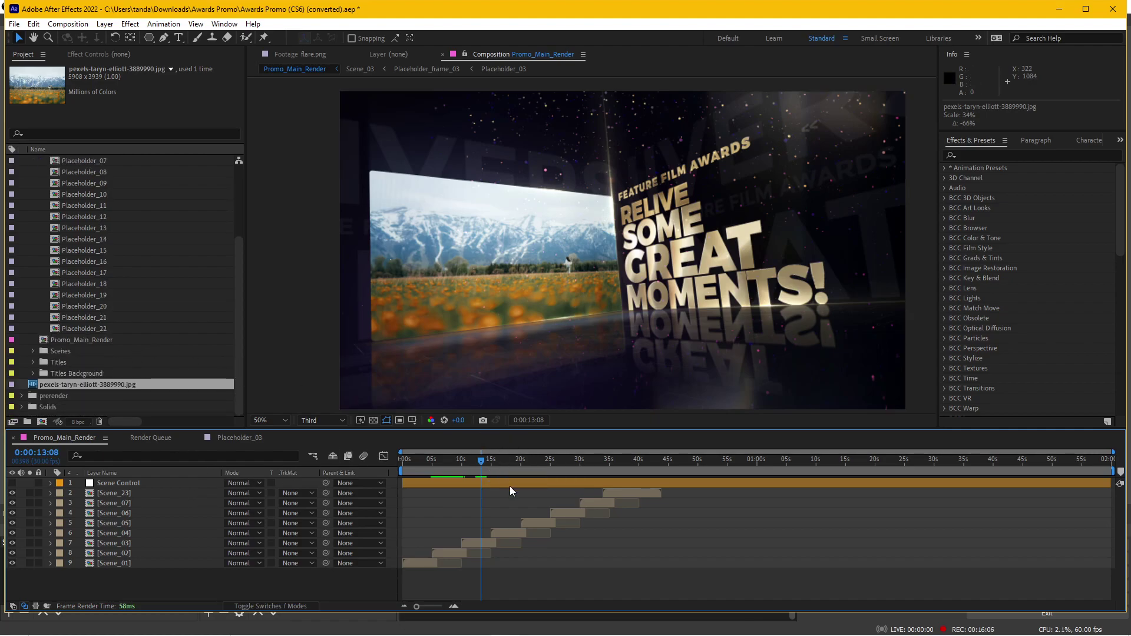
Go through the Scene_02 to Scene_07 layers of Promo_Main_Render, selecting them one by one and all together, and deselect them
{"action": "left_click", "coordinate": [448, 554]}
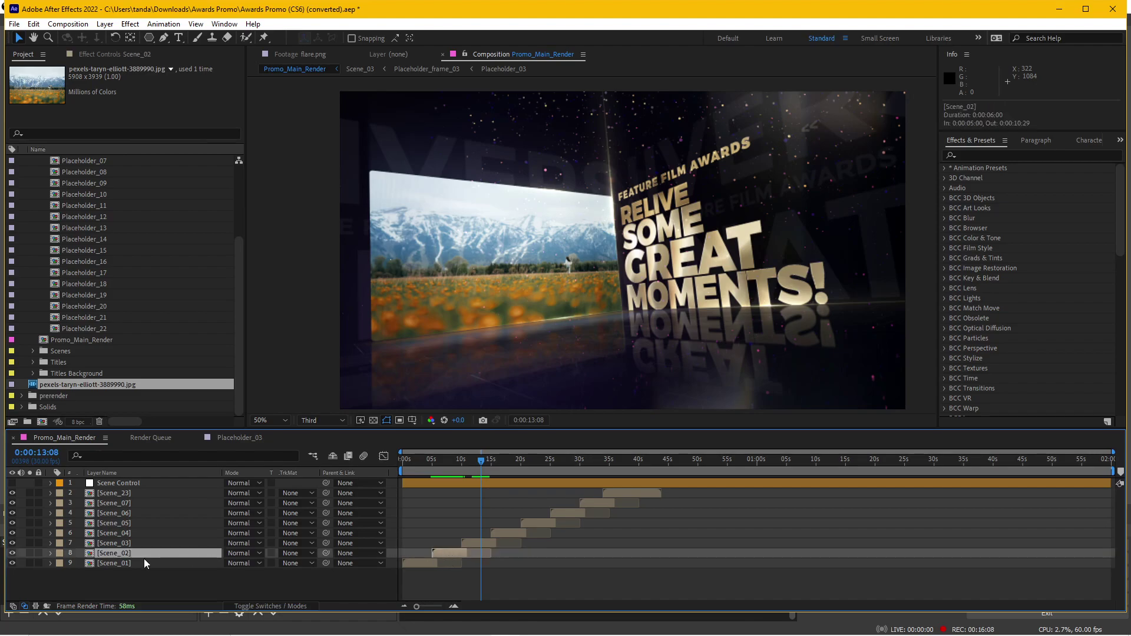
{"action": "left_click", "coordinate": [125, 540]}
{"action": "left_click", "coordinate": [131, 530]}
{"action": "left_click", "coordinate": [129, 523]}
{"action": "left_click", "coordinate": [132, 513]}
{"action": "left_click", "coordinate": [132, 502]}
{"action": "left_click", "coordinate": [126, 553], "text": "shift"}
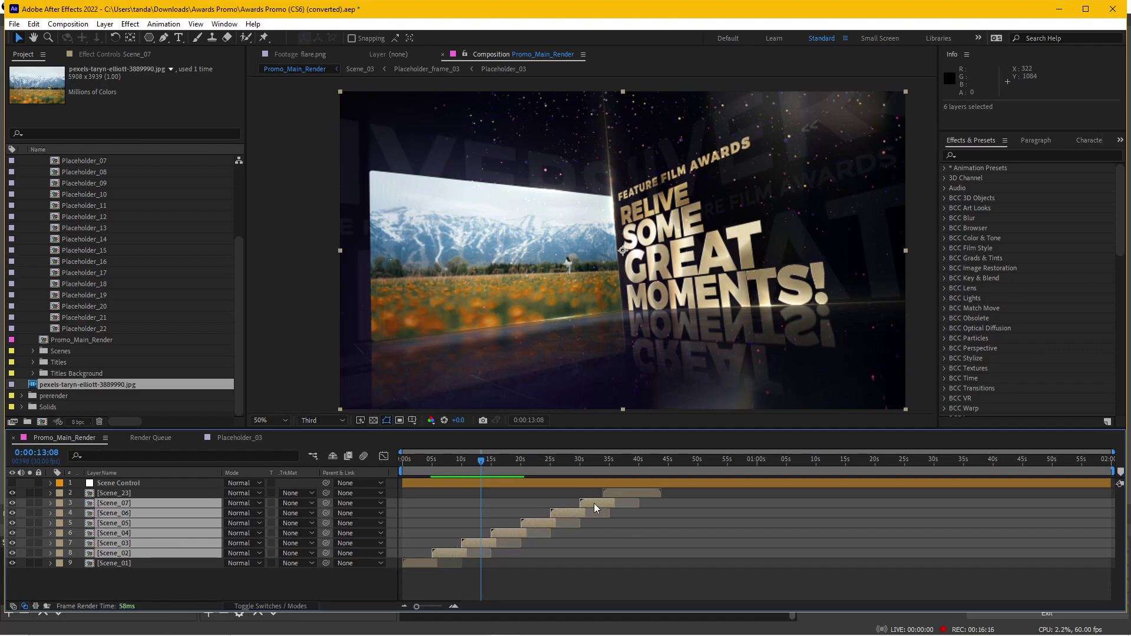
{"action": "left_click", "coordinate": [561, 574]}
Move to about 0:00:32 in Promo_Main_Render and select the Scene_07 layer to identify its placeholder
{"action": "left_click_drag", "start_coordinate": [469, 468], "coordinate": [592, 460]}
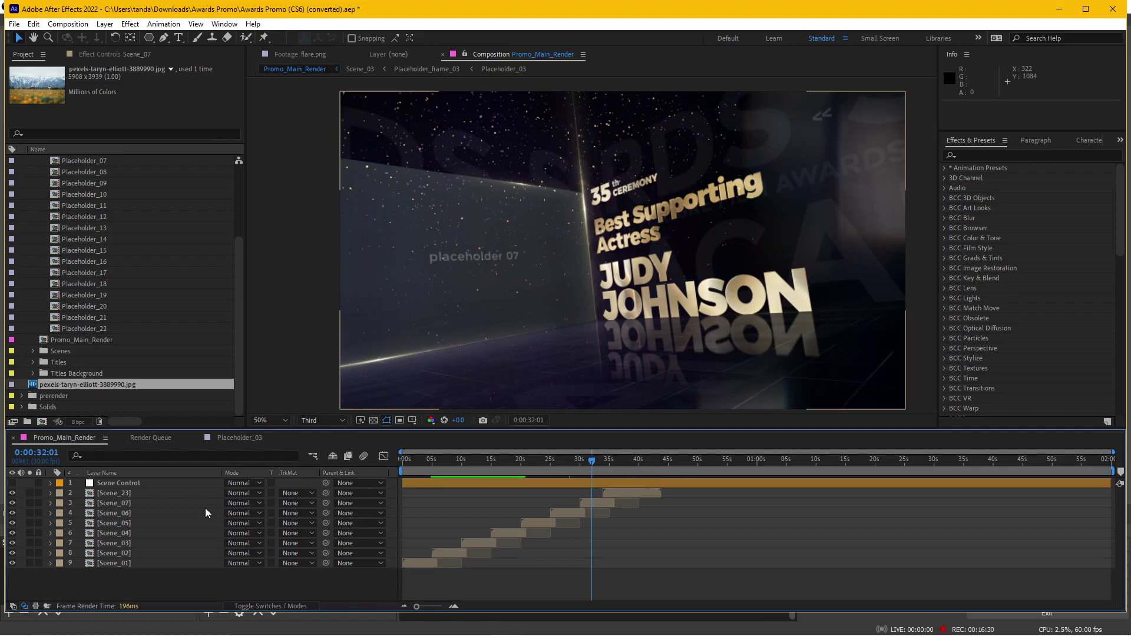
{"action": "left_click", "coordinate": [130, 502]}
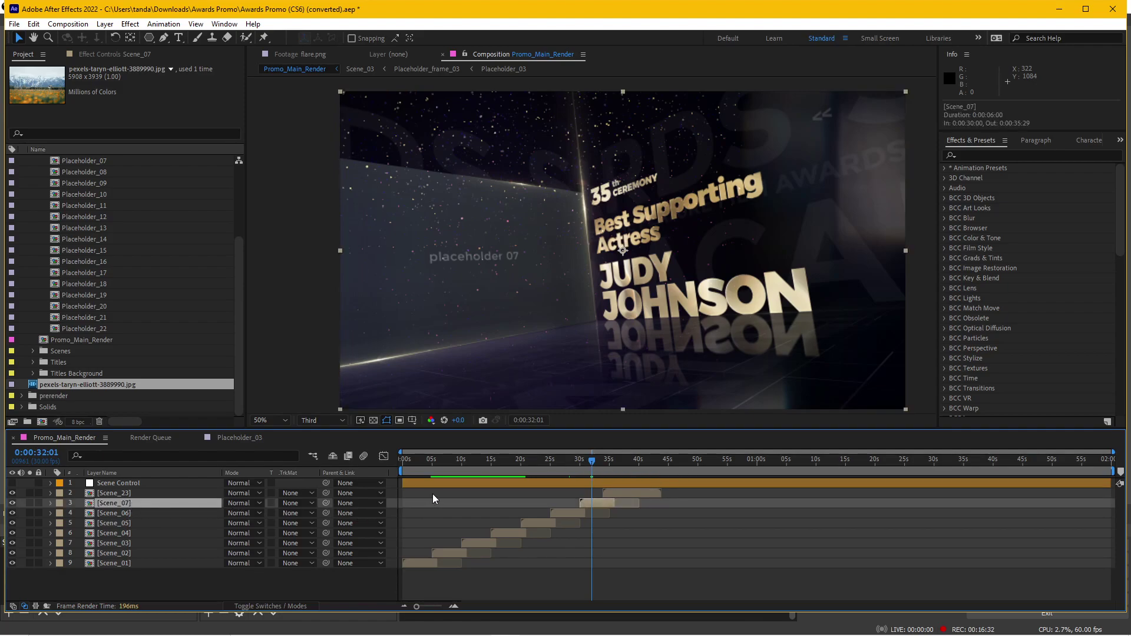
{"action": "left_click", "coordinate": [593, 464]}
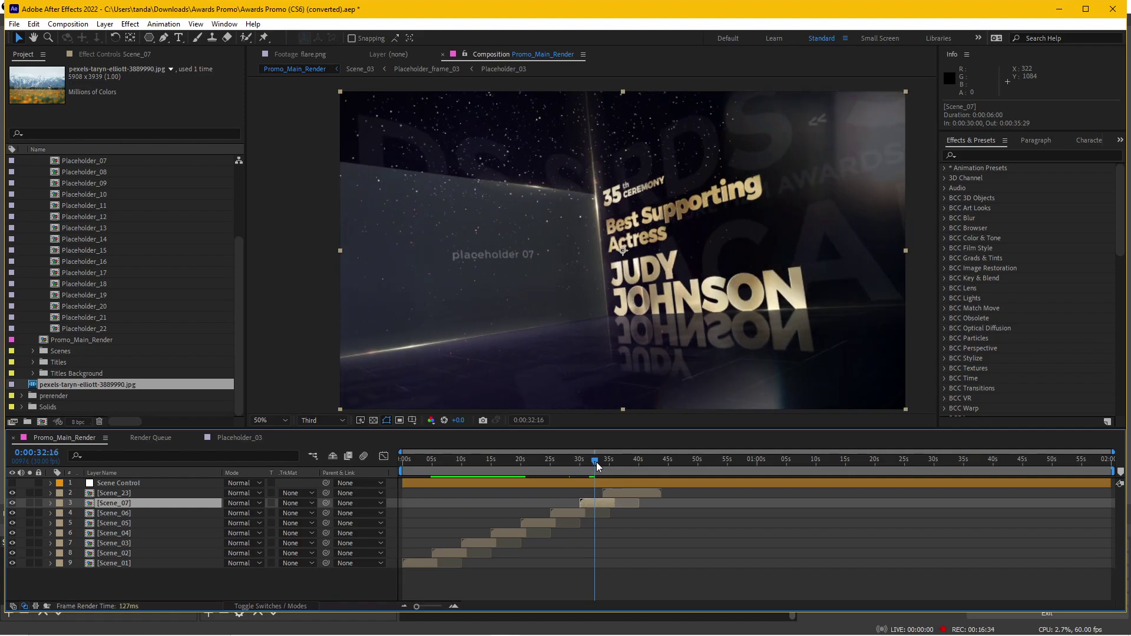
Import pexels-brandon-randolph-2042161.jpg and pexels-deva-darshan-1173777.jpg from the Downloads folder into the project
{"action": "double_click", "coordinate": [16, 384]}
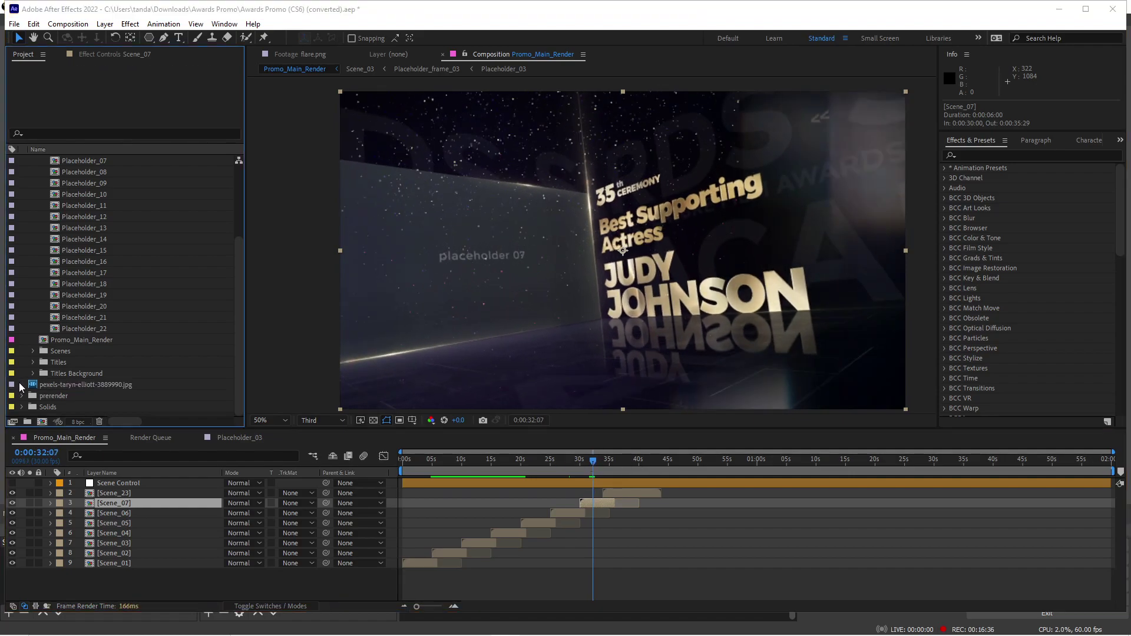
{"action": "left_click", "coordinate": [266, 159]}
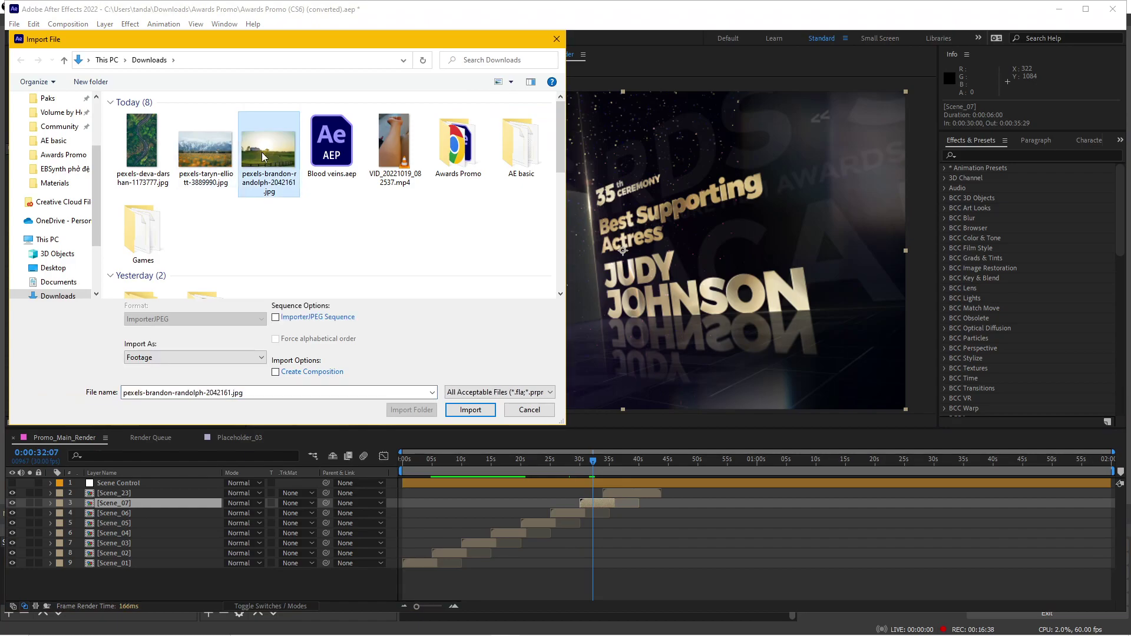
{"action": "left_click", "coordinate": [144, 151], "text": "ctrl"}
{"action": "left_click", "coordinate": [470, 401]}
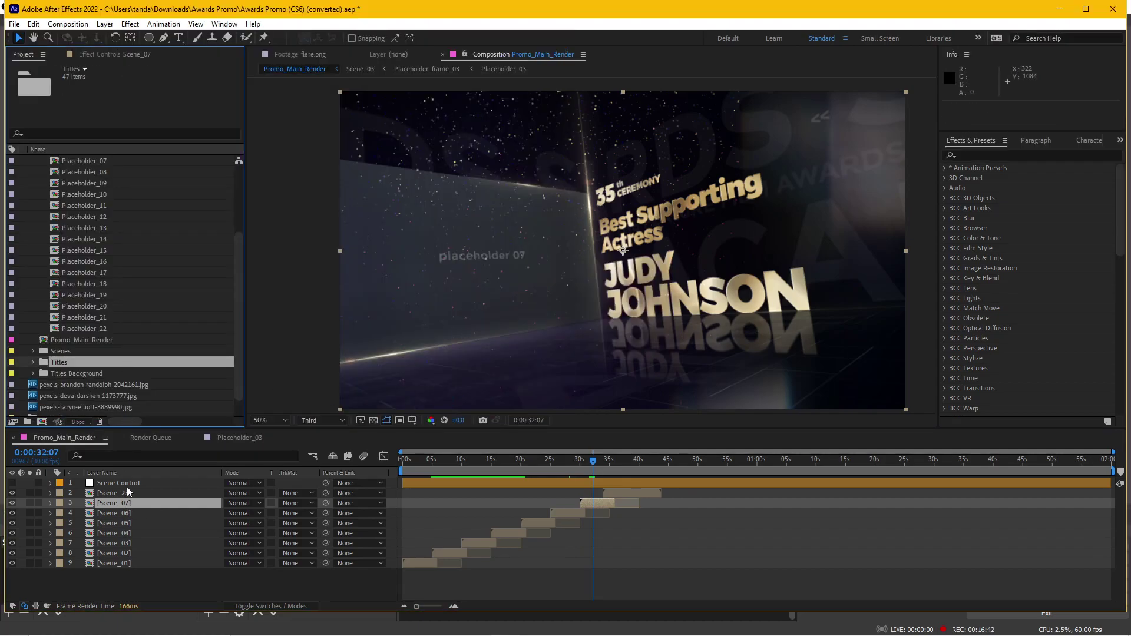
Open the Placeholder_07 composition and add pexels-deva-darshan-1173777.jpg as its top layer
{"action": "scroll", "coordinate": [96, 280], "scroll_direction": "up", "scroll_amount": 3}
{"action": "left_click", "coordinate": [103, 264]}
{"action": "double_click", "coordinate": [102, 263]}
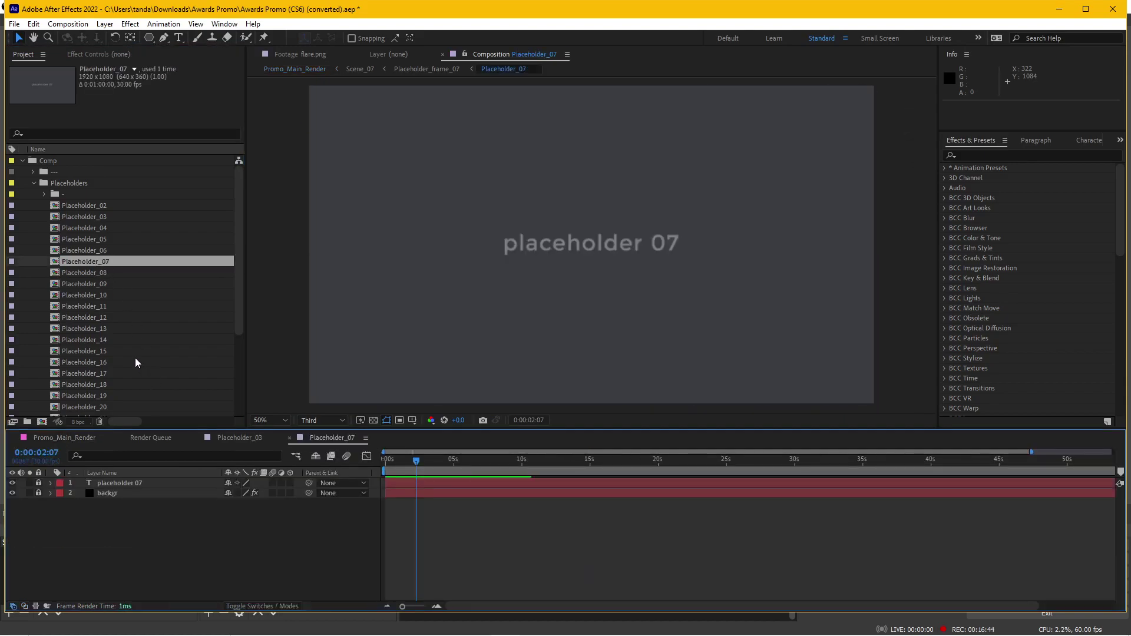
{"action": "scroll", "coordinate": [133, 357], "scroll_direction": "down", "scroll_amount": 4}
{"action": "left_click", "coordinate": [110, 362]}
{"action": "left_click_drag", "start_coordinate": [121, 375], "coordinate": [147, 478]}
{"action": "scroll", "coordinate": [716, 227], "scroll_direction": "down", "scroll_amount": 4}
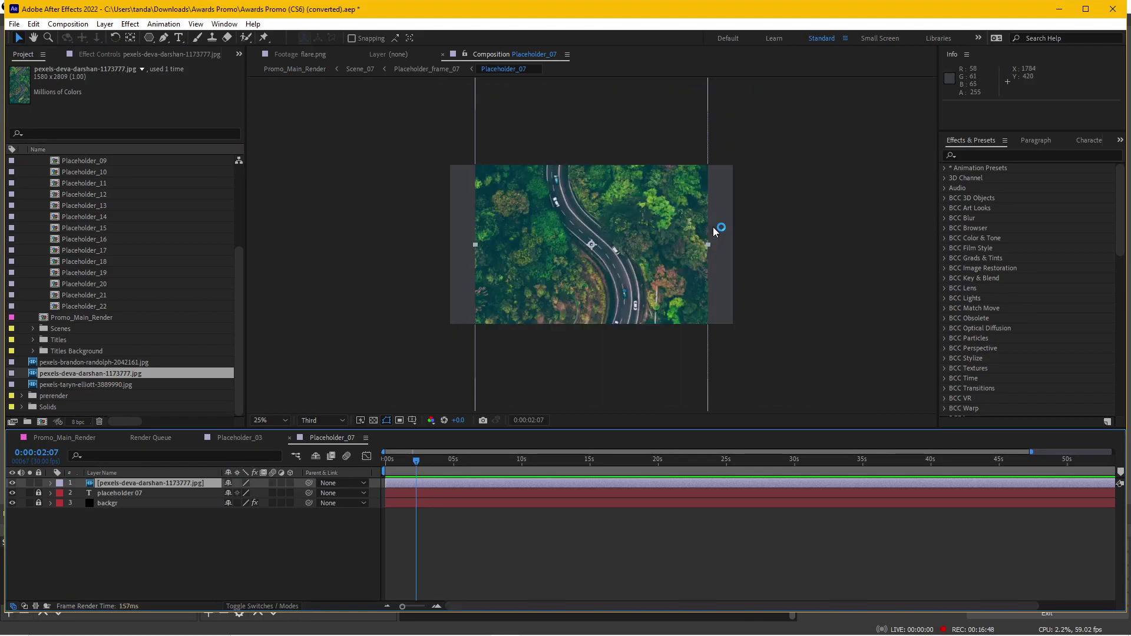
Fit the road photo layer to the width of the Placeholder_07 composition
{"action": "right_click", "coordinate": [605, 236]}
{"action": "mouse_move", "coordinate": [665, 302]}
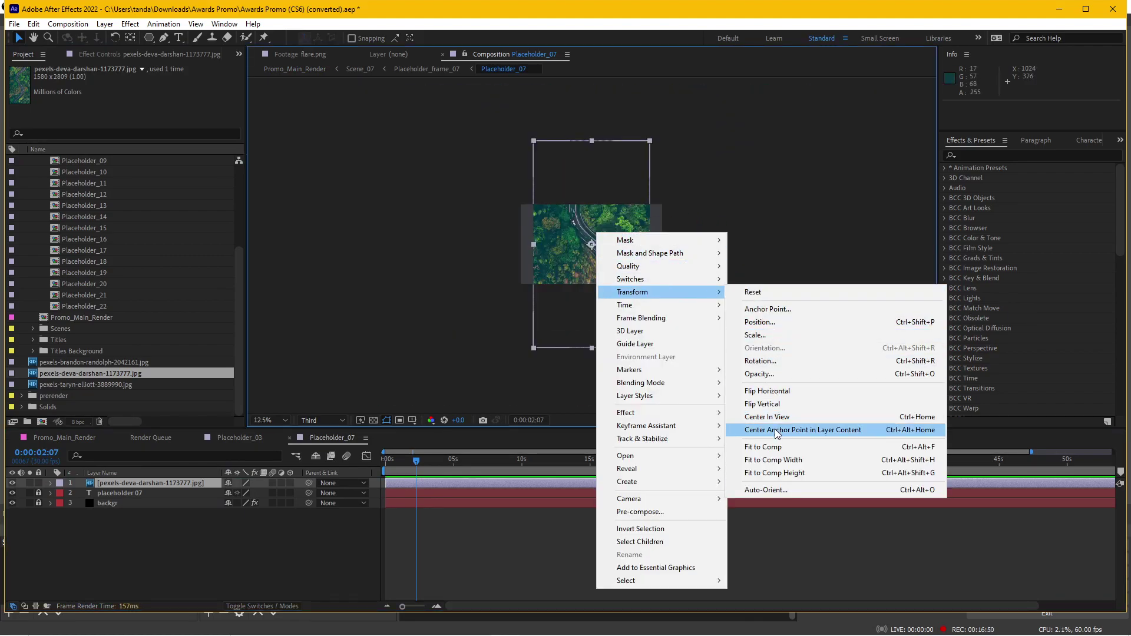
{"action": "left_click", "coordinate": [778, 463]}
{"action": "key", "text": "period"}
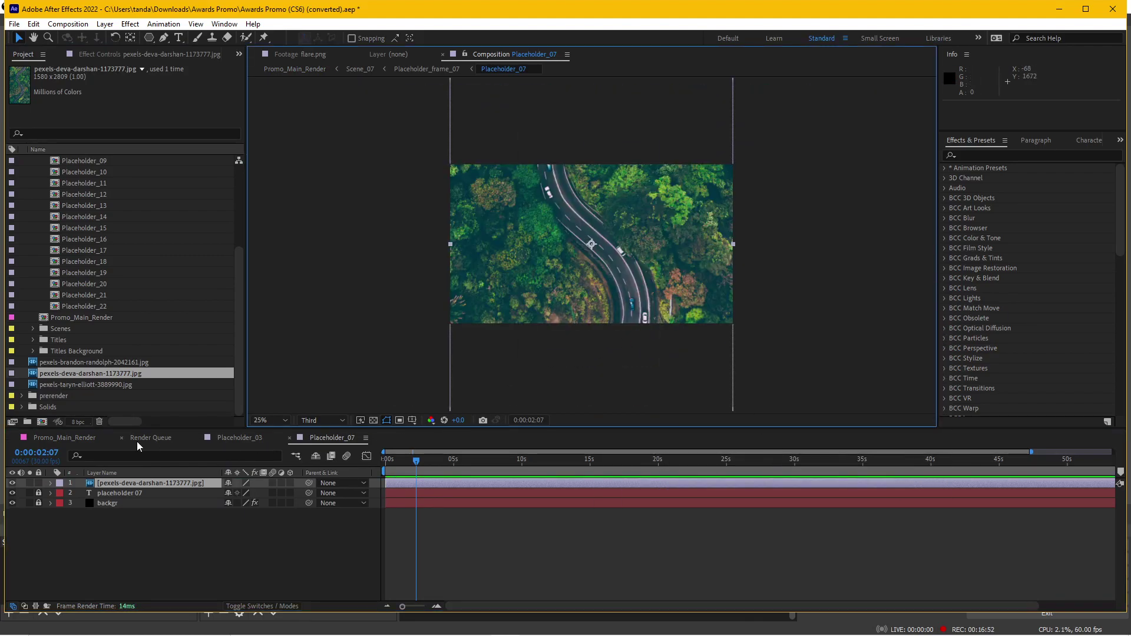
Close the placeholder compositions and scrub Promo_Main_Render between about 0:00:32 and 0:00:37 to check the photo in Scene_07
{"action": "left_click", "coordinate": [289, 437]}
{"action": "left_click", "coordinate": [199, 438]}
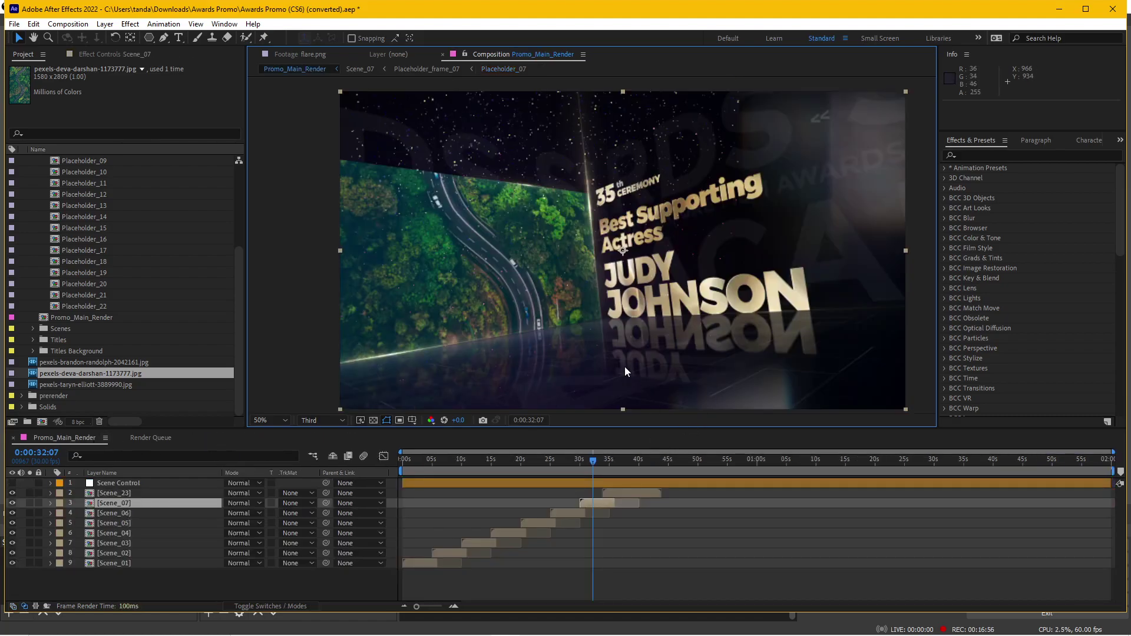
{"action": "left_click_drag", "start_coordinate": [592, 458], "coordinate": [601, 463]}
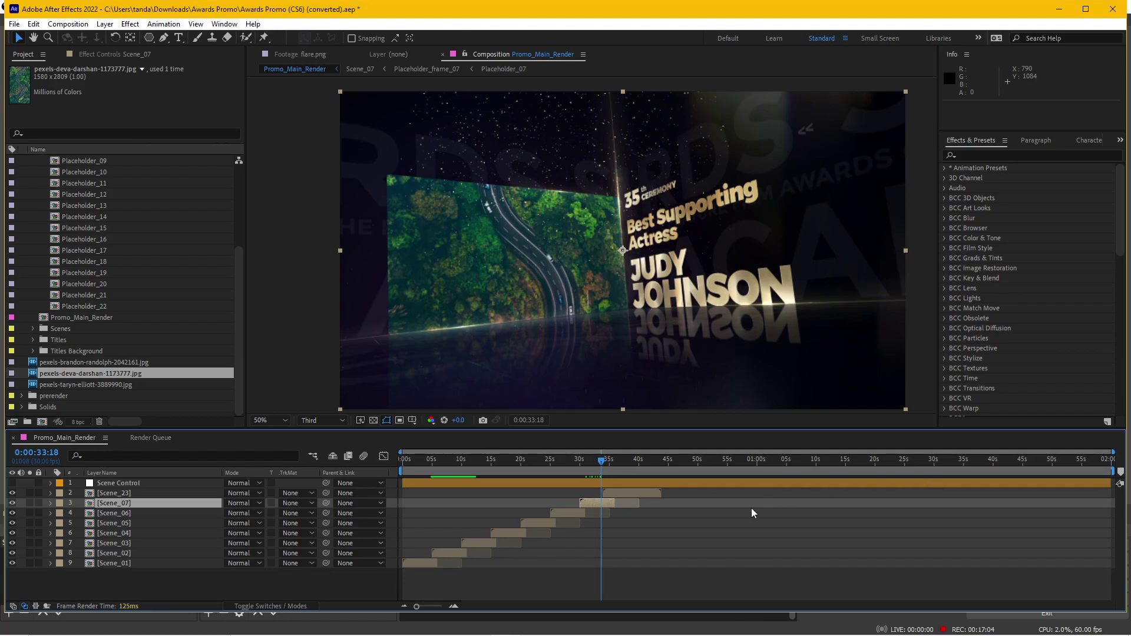
{"action": "left_click_drag", "start_coordinate": [588, 463], "coordinate": [619, 464]}
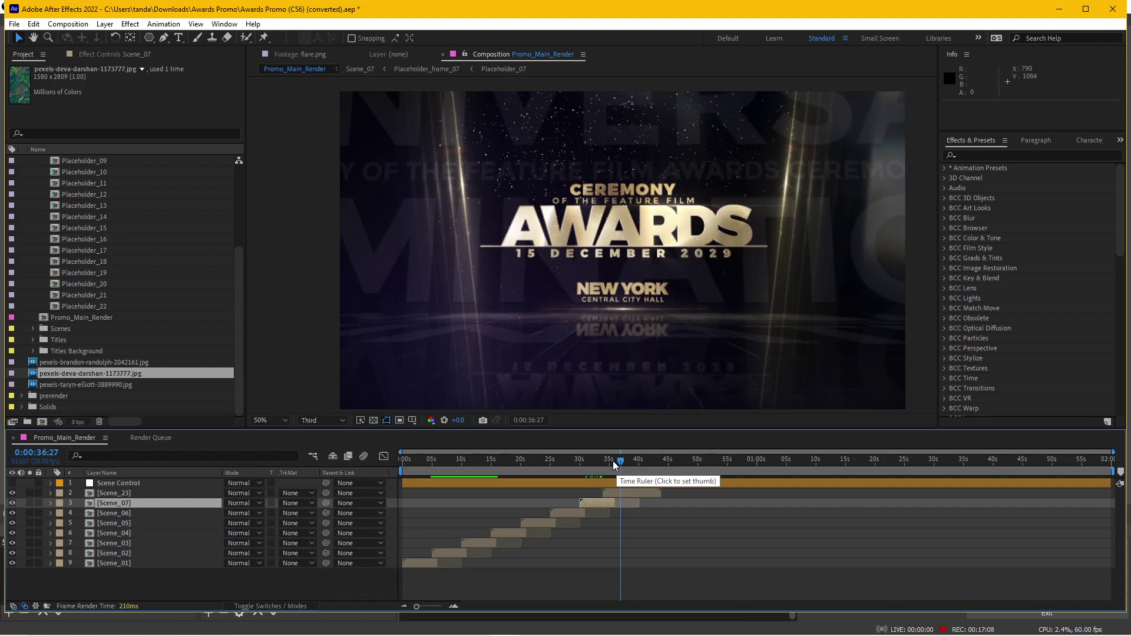
{"action": "left_click_drag", "start_coordinate": [613, 461], "coordinate": [592, 462]}
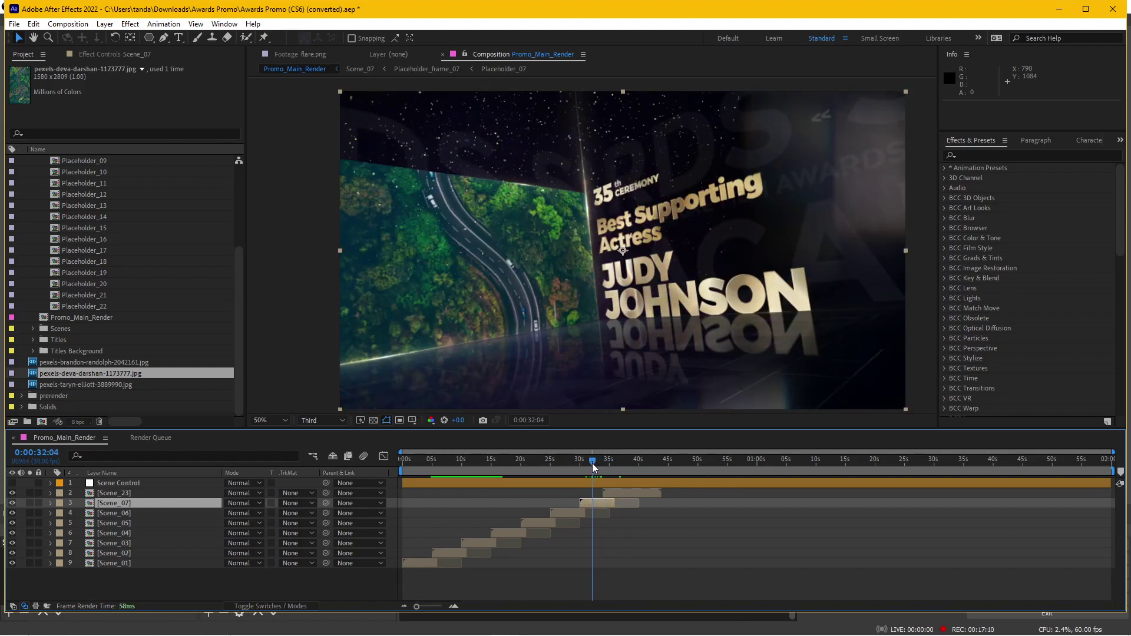
Duplicate the Scene_07 layer, shift the copy to start at 0:00:33:27 and Scene_23 to 0:00:38:24, and preview 0:00:36:15
{"action": "left_click", "coordinate": [136, 501]}
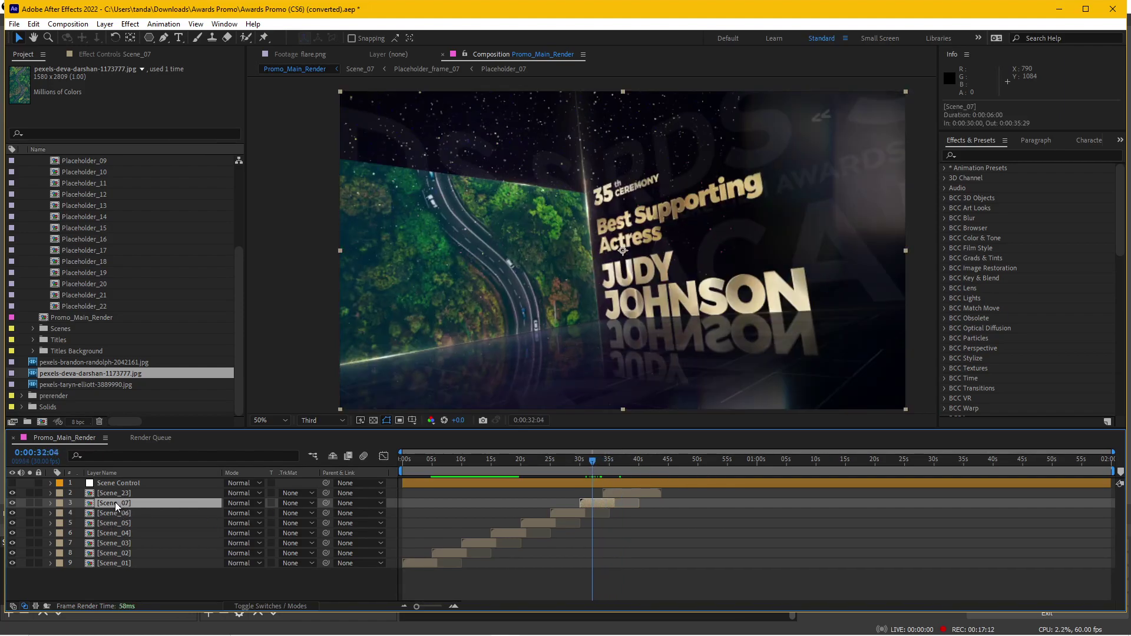
{"action": "key", "text": "ctrl+d"}
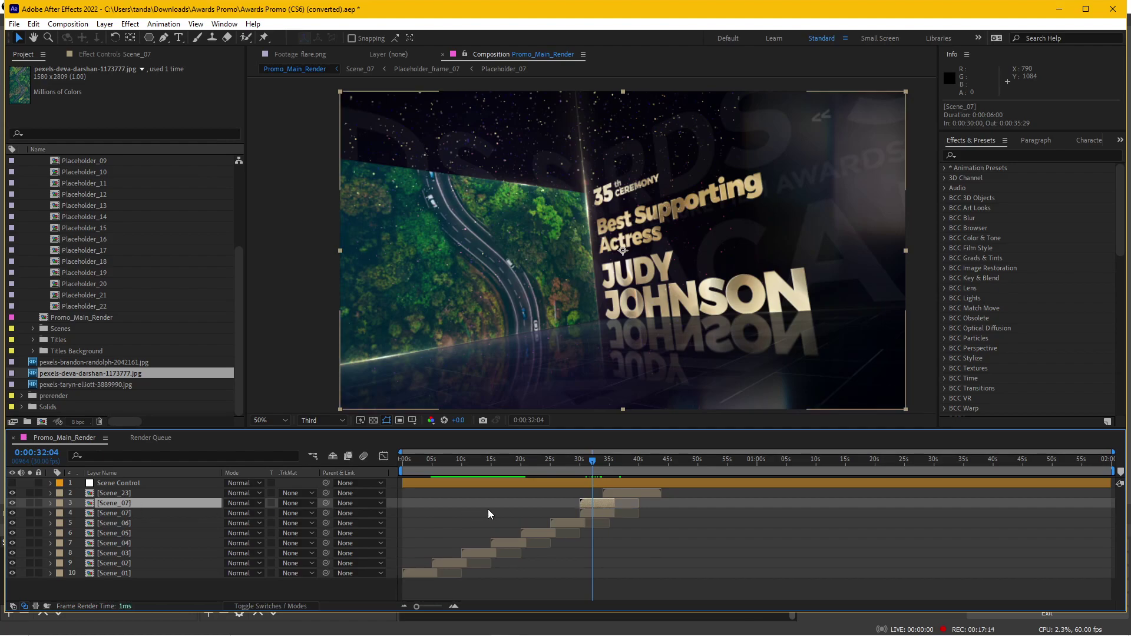
{"action": "left_click_drag", "start_coordinate": [588, 502], "coordinate": [645, 493]}
{"action": "left_click_drag", "start_coordinate": [593, 462], "coordinate": [617, 463]}
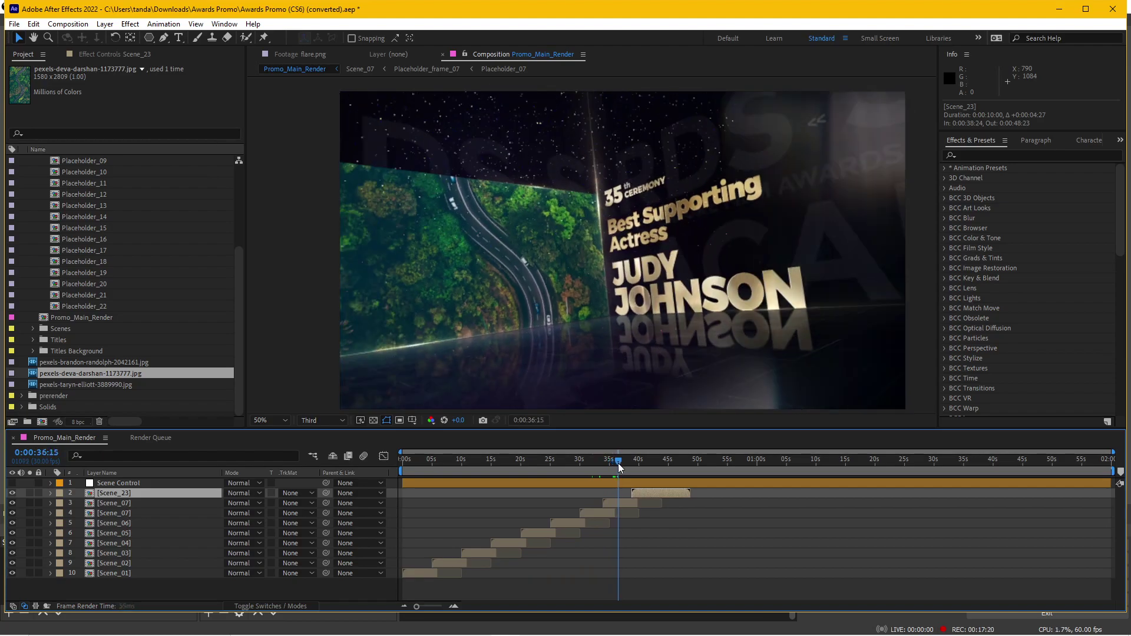
Open Placeholder_07 from the duplicated scene and add pexels-brandon-randolph-2042161.jpg as its top layer
{"action": "left_click", "coordinate": [107, 502]}
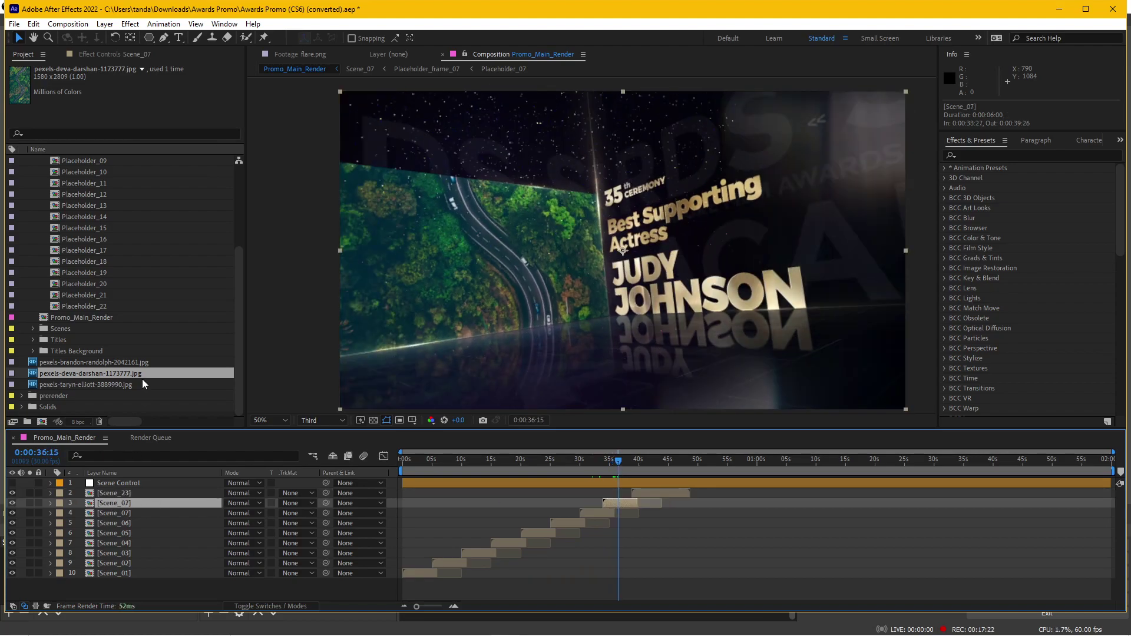
{"action": "scroll", "coordinate": [145, 303], "scroll_direction": "up", "scroll_amount": 4}
{"action": "double_click", "coordinate": [86, 264]}
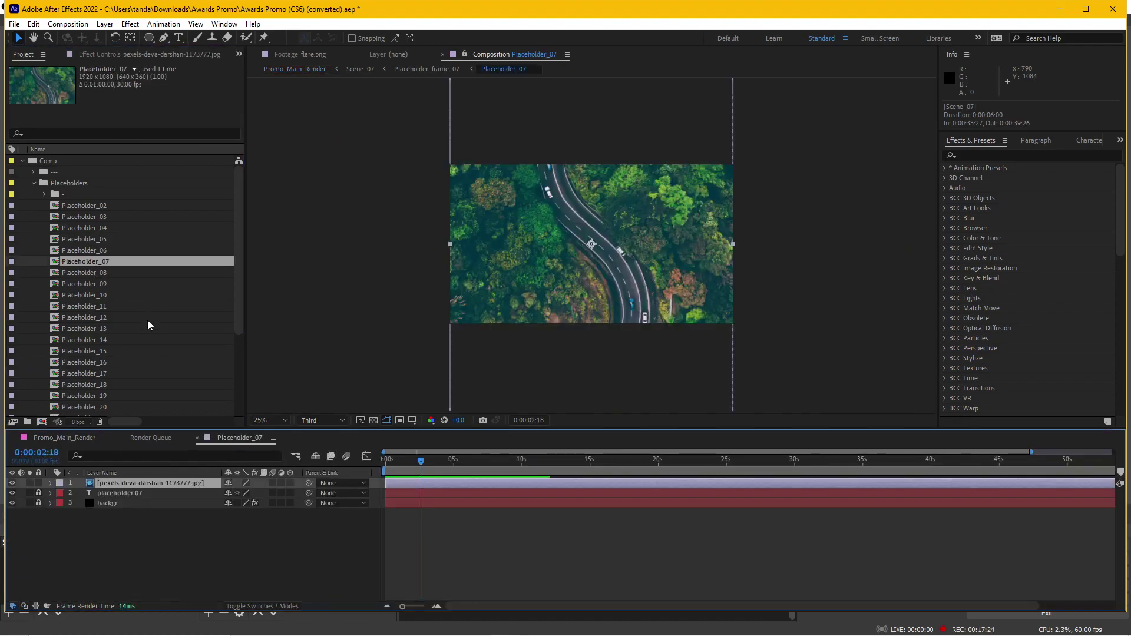
{"action": "scroll", "coordinate": [40, 366], "scroll_direction": "down", "scroll_amount": 4}
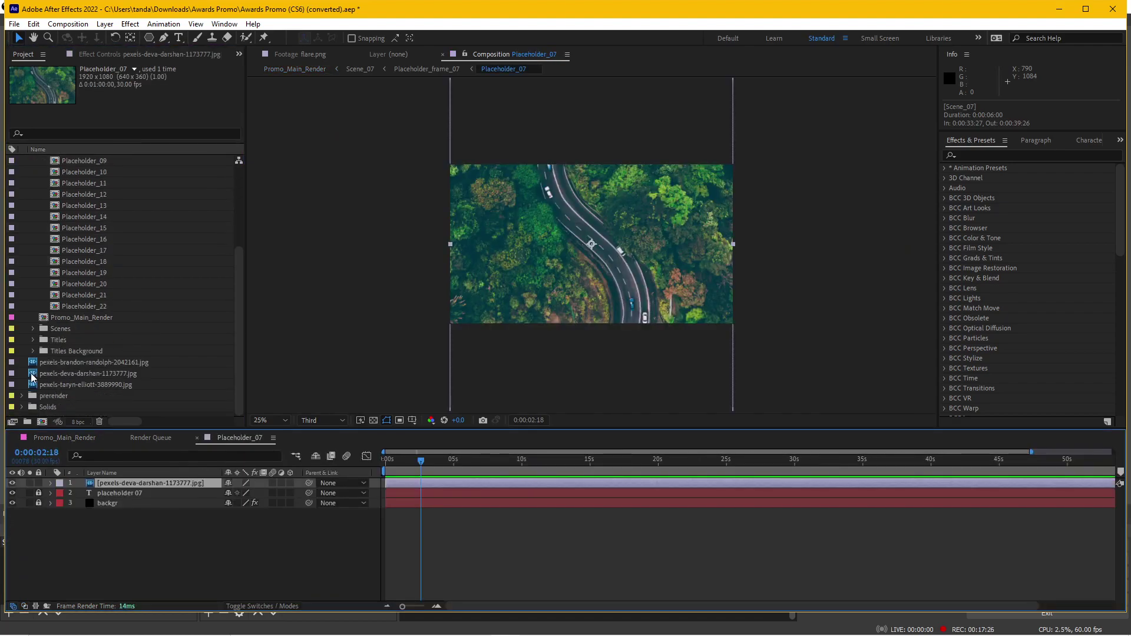
{"action": "left_click", "coordinate": [44, 372]}
{"action": "left_click", "coordinate": [70, 384]}
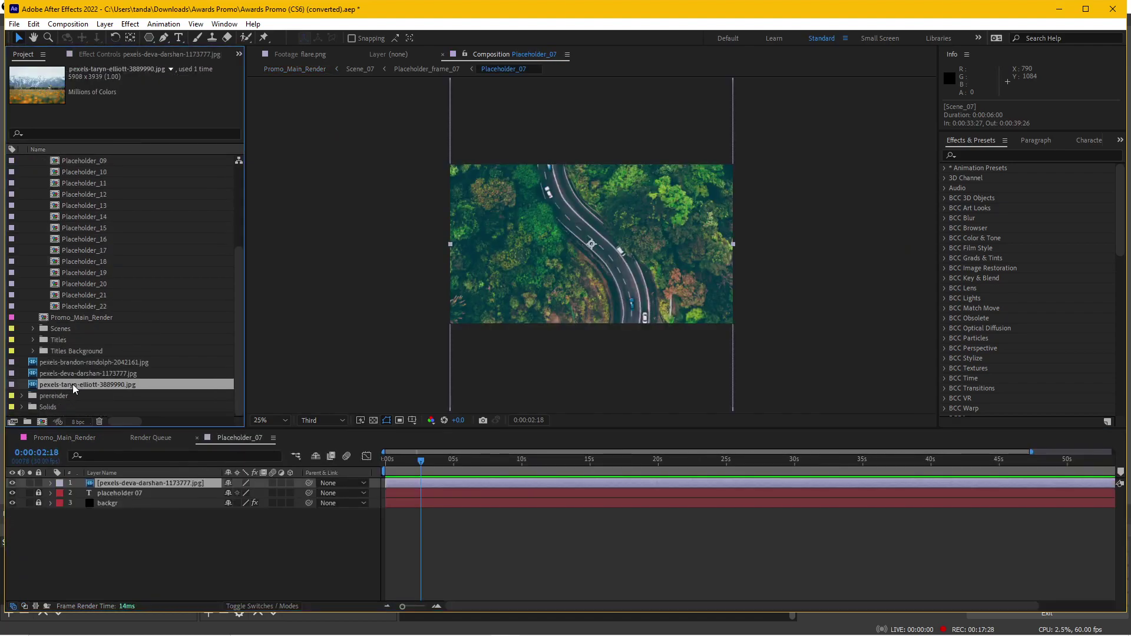
{"action": "left_click", "coordinate": [98, 361]}
{"action": "left_click_drag", "start_coordinate": [111, 361], "coordinate": [148, 485]}
{"action": "right_click", "coordinate": [772, 234]}
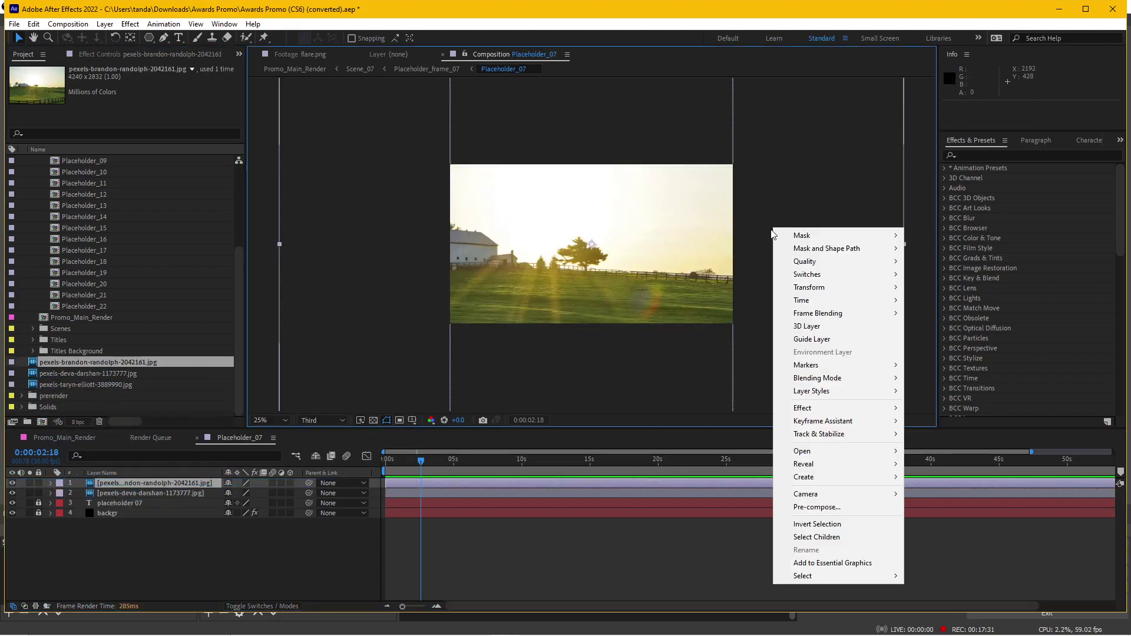
{"action": "left_click", "coordinate": [247, 554]}
Return to Promo_Main_Render, compare the two Scene_07 layers and scrub around 0:00:31 to examine the photo shown
{"action": "left_click", "coordinate": [86, 437]}
{"action": "mouse_move", "coordinate": [594, 463]}
{"action": "left_mouse_down"}
{"action": "mouse_move", "coordinate": [622, 458]}
{"action": "mouse_move", "coordinate": [587, 461]}
{"action": "left_mouse_up"}
{"action": "left_click", "coordinate": [119, 512]}
{"action": "left_click", "coordinate": [132, 503]}
{"action": "left_click", "coordinate": [124, 514]}
{"action": "left_click", "coordinate": [135, 503]}
{"action": "left_click", "coordinate": [126, 513]}
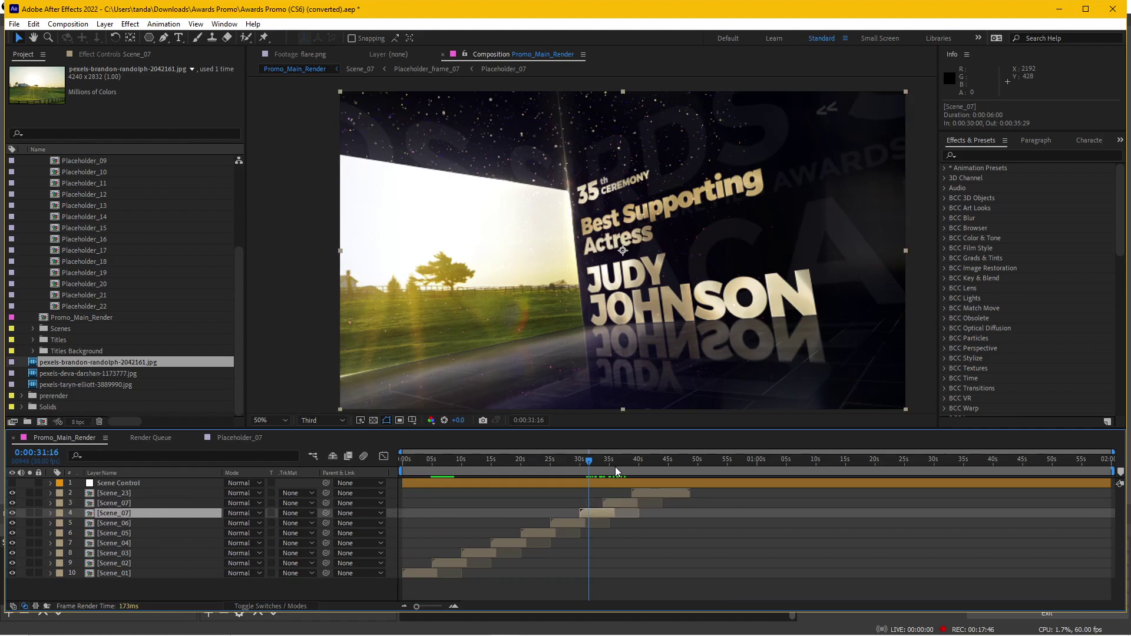
{"action": "mouse_move", "coordinate": [592, 461]}
{"action": "left_mouse_down"}
{"action": "mouse_move", "coordinate": [627, 458]}
{"action": "mouse_move", "coordinate": [586, 468]}
{"action": "left_mouse_up"}
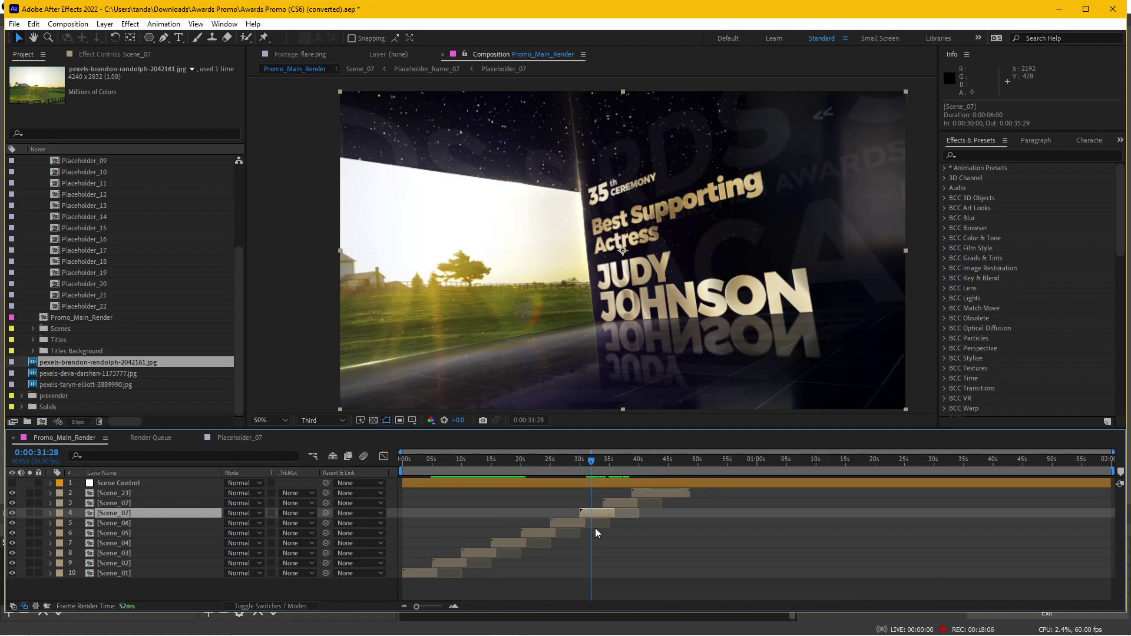
Delete the pexels-brandon-randolph-2042161.jpg layer from Placeholder_07 and close that composition
{"action": "left_click", "coordinate": [238, 438]}
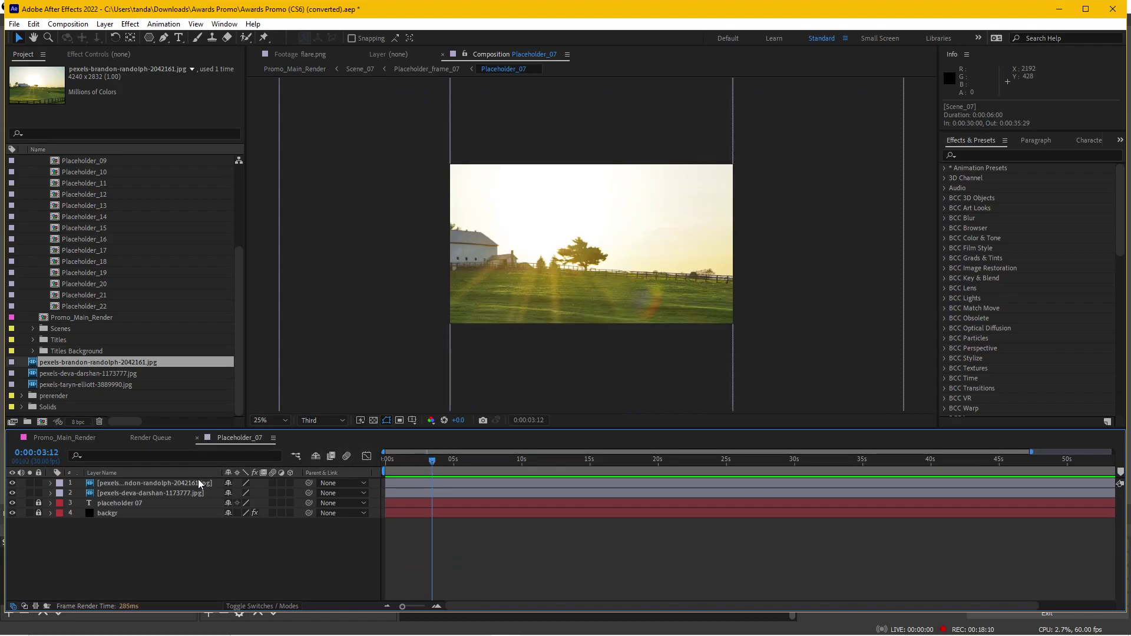
{"action": "left_click", "coordinate": [174, 482]}
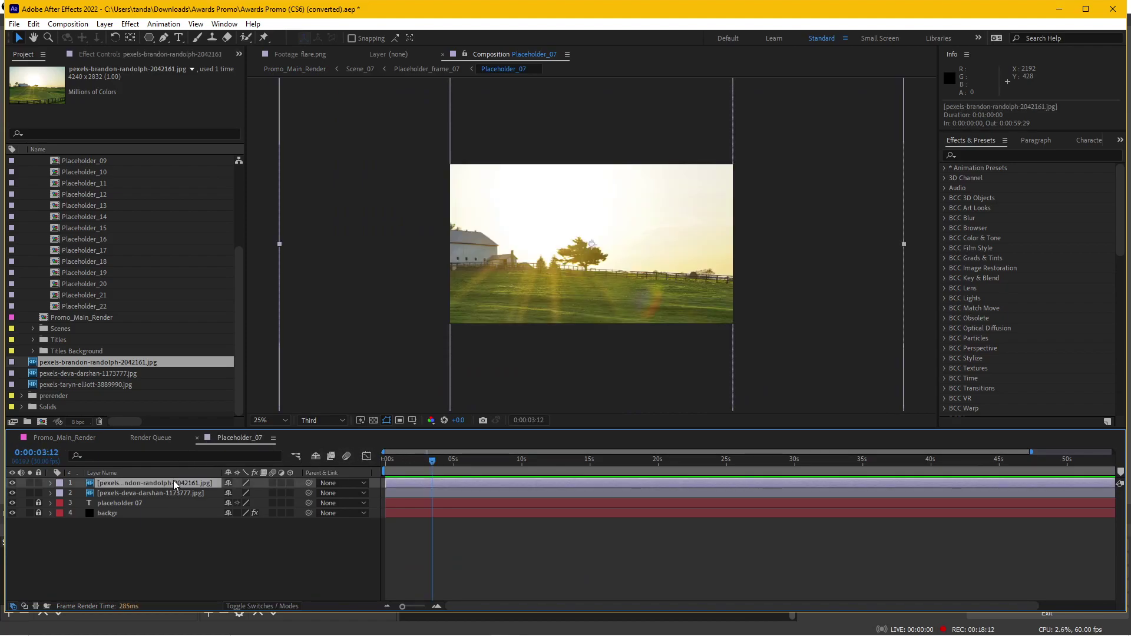
{"action": "key", "text": "Delete"}
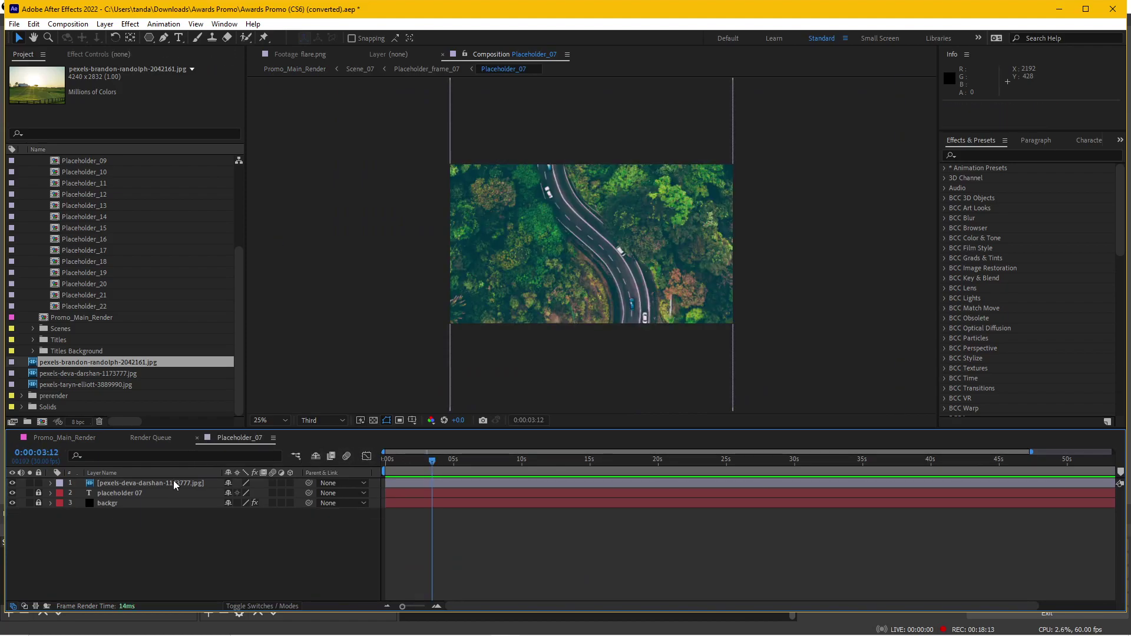
{"action": "left_click", "coordinate": [197, 438]}
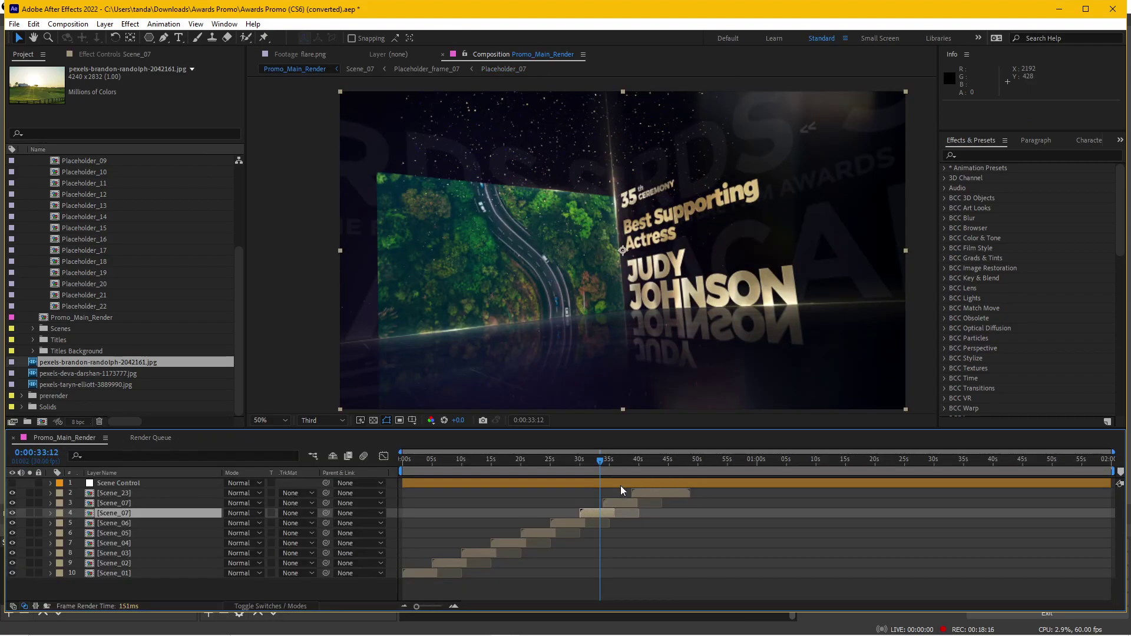
Delete the duplicate Scene_07 layer that starts at 0:00:33:27 and select the original Scene_07
{"action": "left_click", "coordinate": [129, 501]}
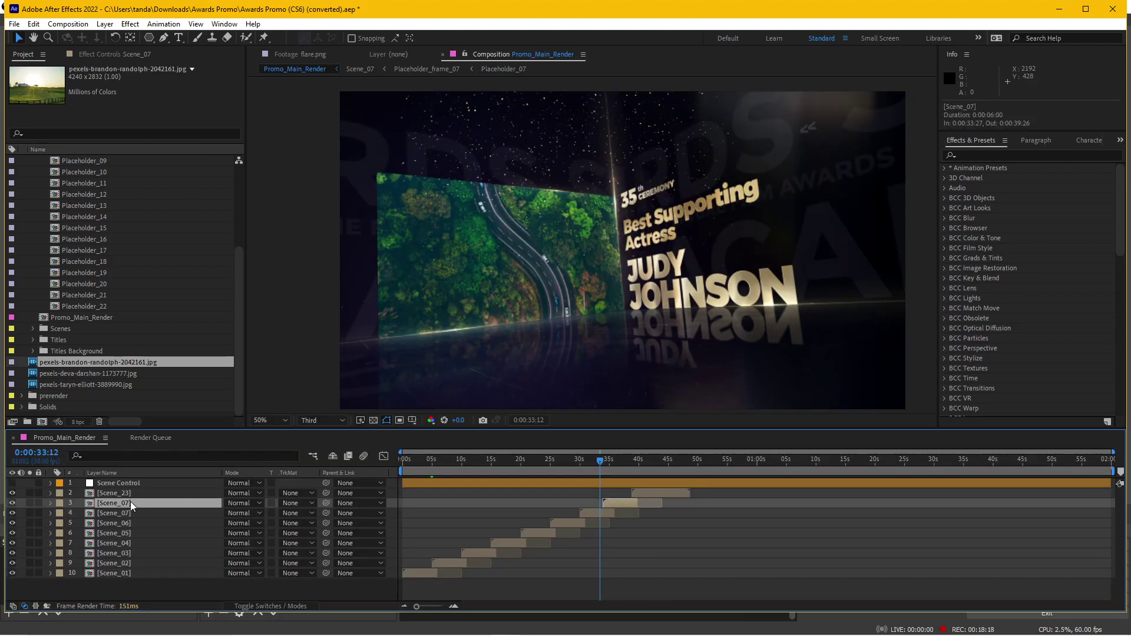
{"action": "key", "text": "Delete"}
{"action": "left_click", "coordinate": [126, 502]}
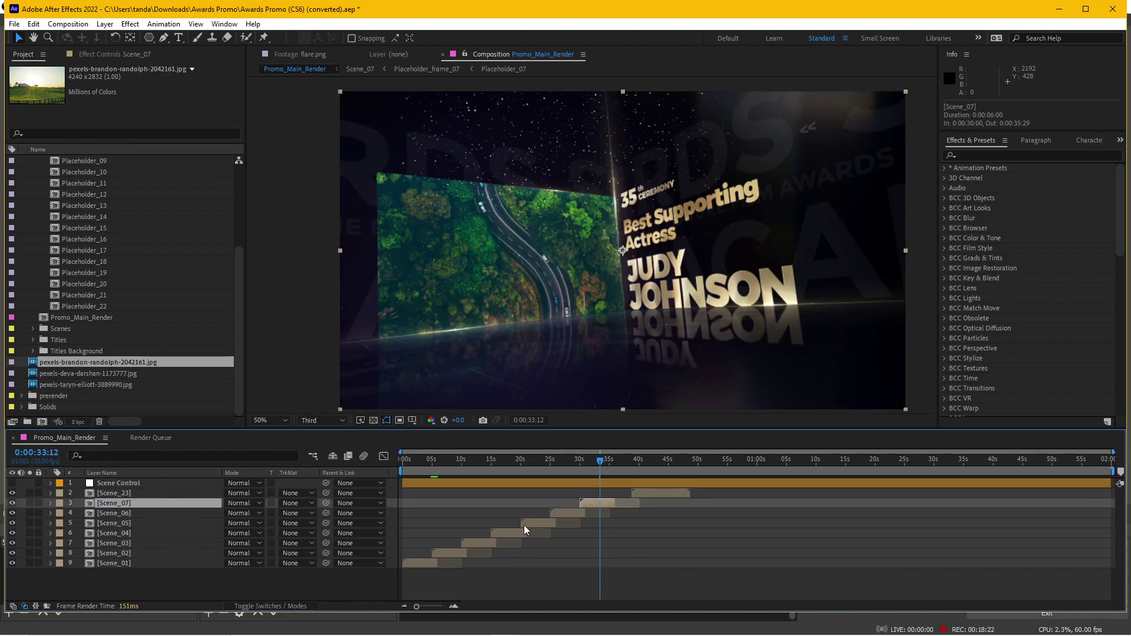
{"action": "left_click", "coordinate": [239, 380]}
{"action": "left_click_drag", "start_coordinate": [239, 387], "coordinate": [238, 249]}
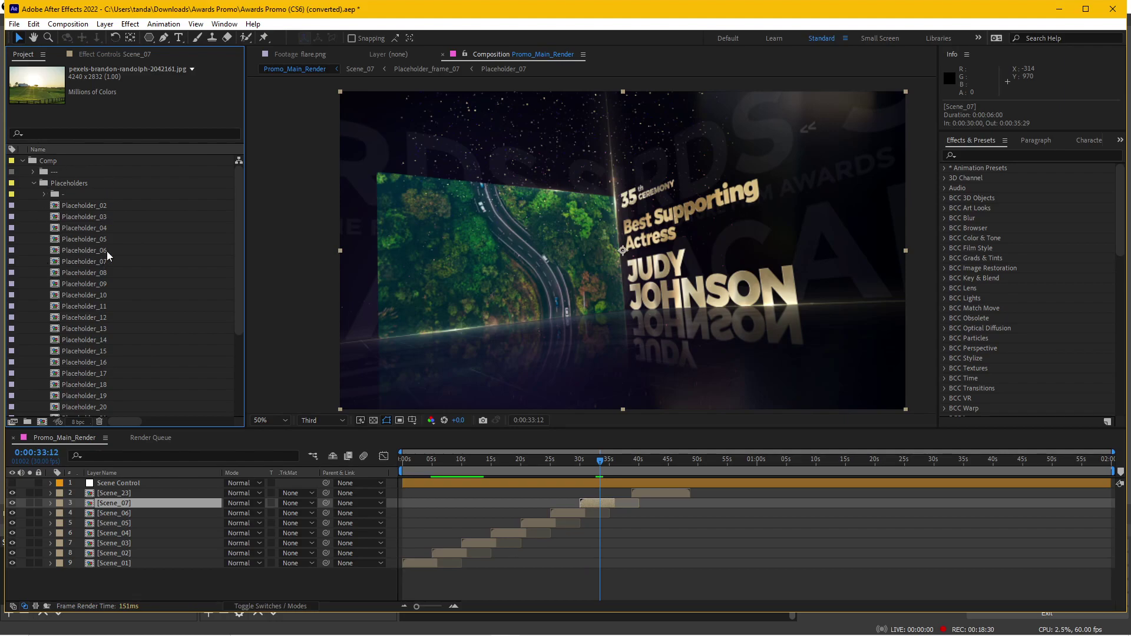
{"action": "scroll", "coordinate": [112, 239], "scroll_direction": "down", "scroll_amount": 4}
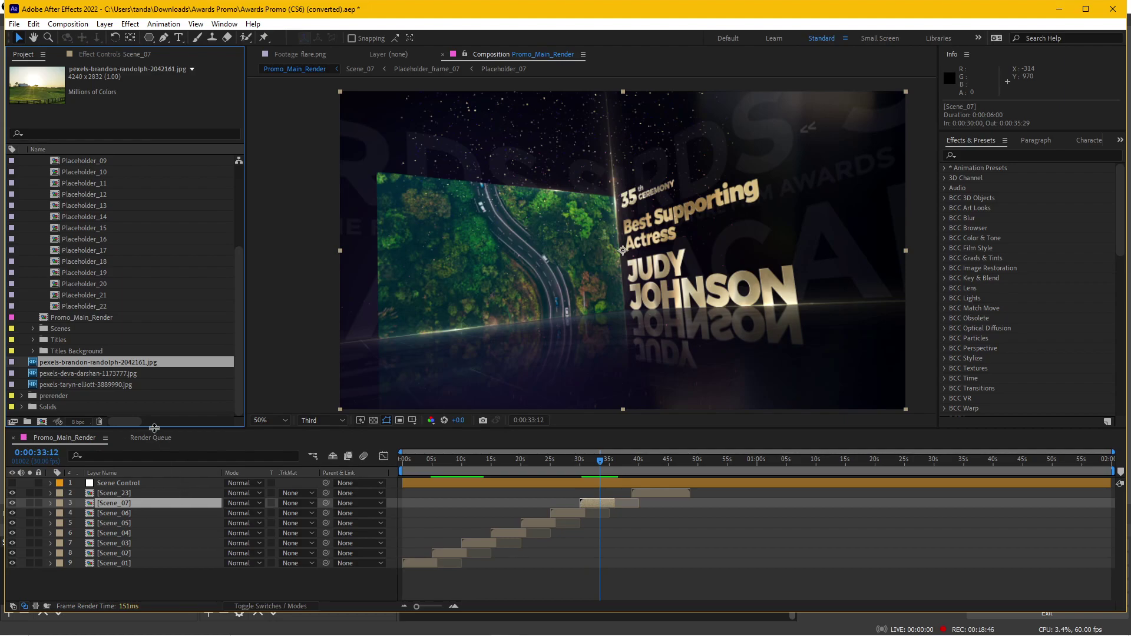
{"action": "scroll", "coordinate": [98, 346], "scroll_direction": "up", "scroll_amount": 4}
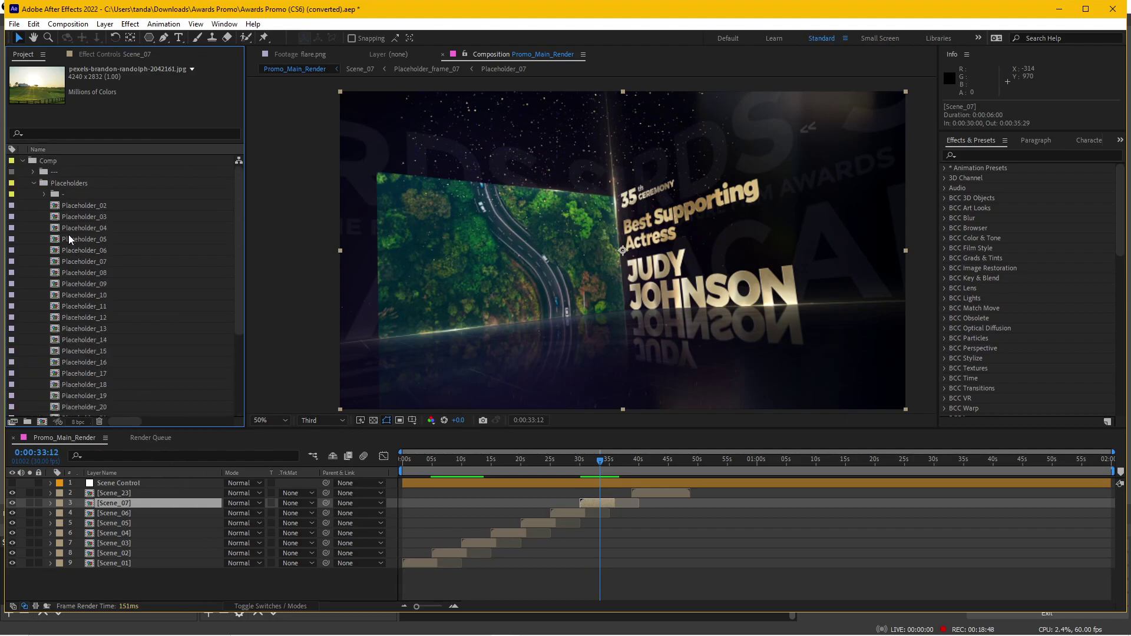
Collapse the Placeholders folder, open the Scene_07 composition from Promo_Main_Render and reveal it in the project
{"action": "left_click", "coordinate": [33, 183]}
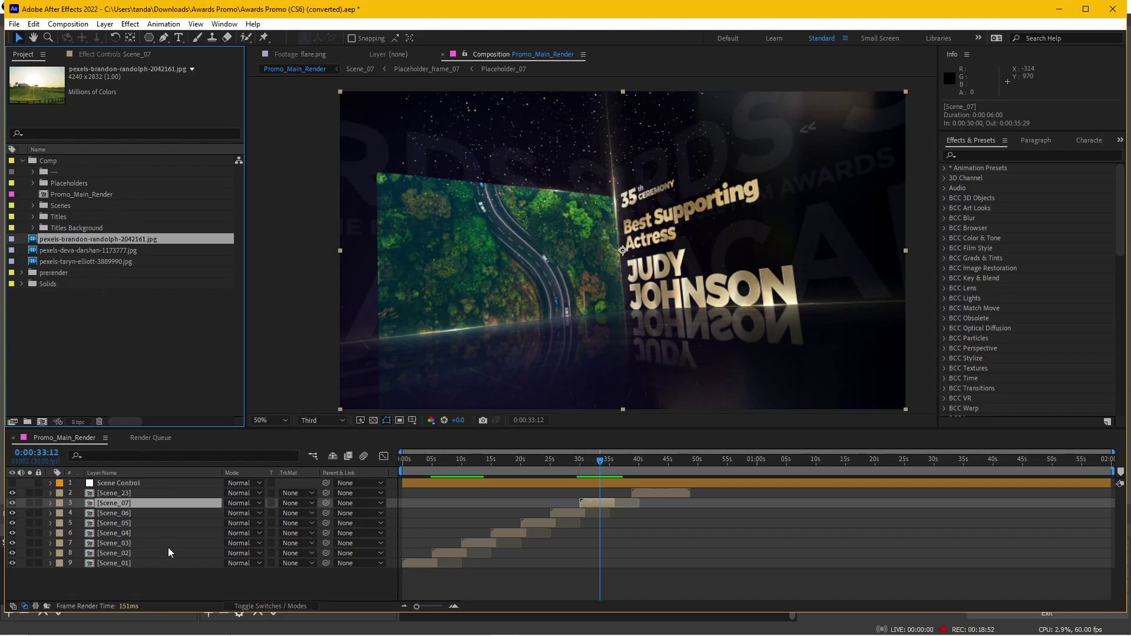
{"action": "double_click", "coordinate": [128, 503]}
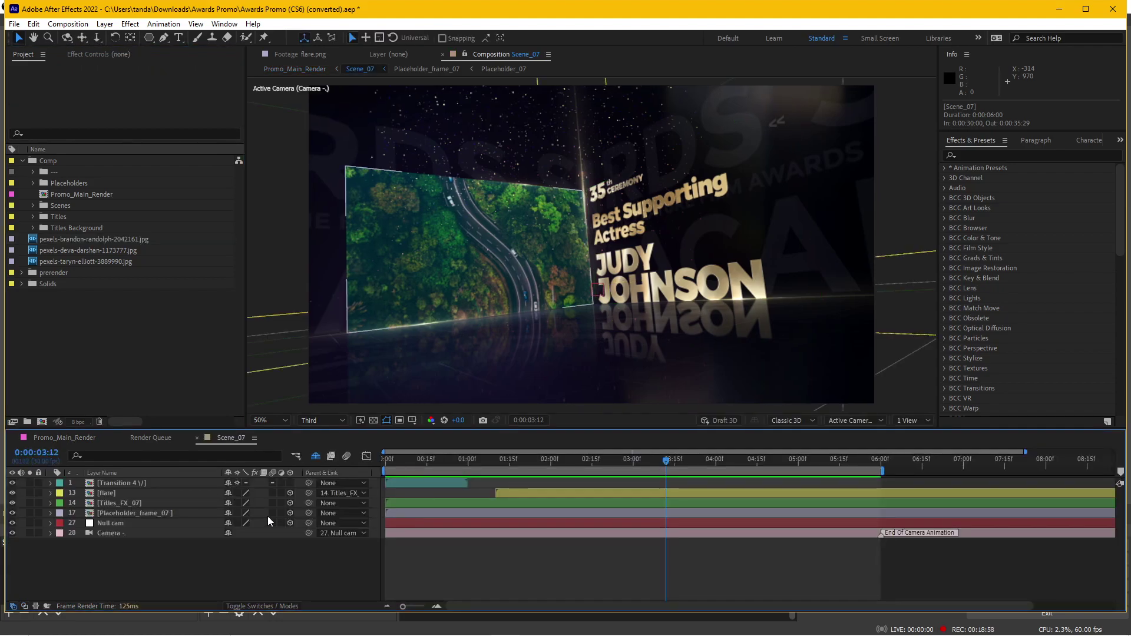
{"action": "right_click", "coordinate": [95, 556]}
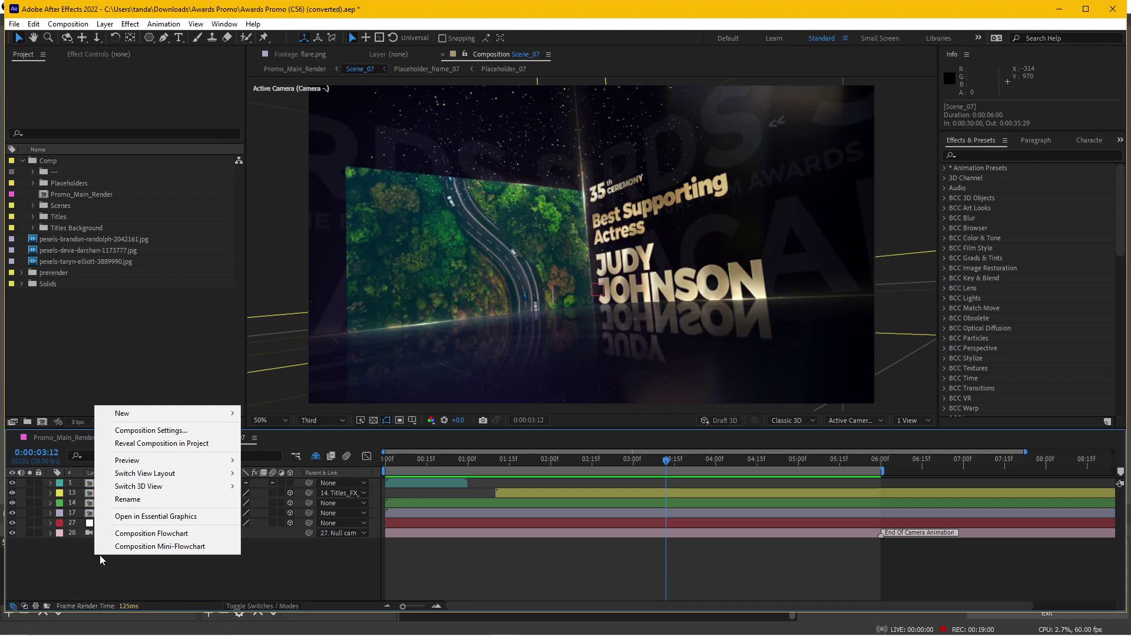
{"action": "mouse_move", "coordinate": [157, 474]}
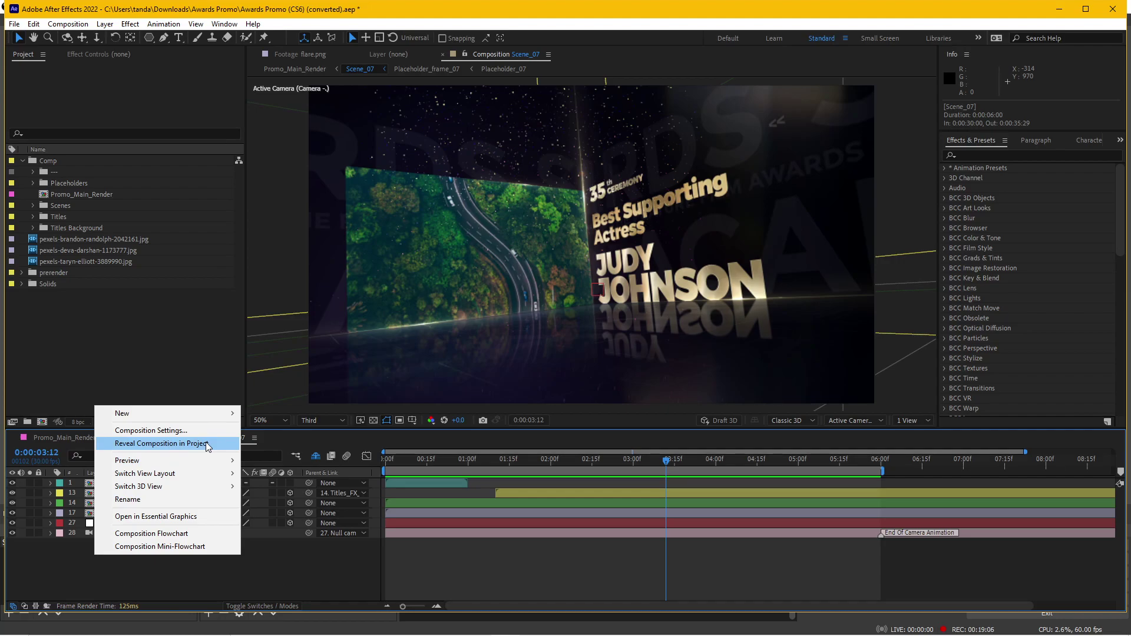
{"action": "left_click", "coordinate": [208, 443]}
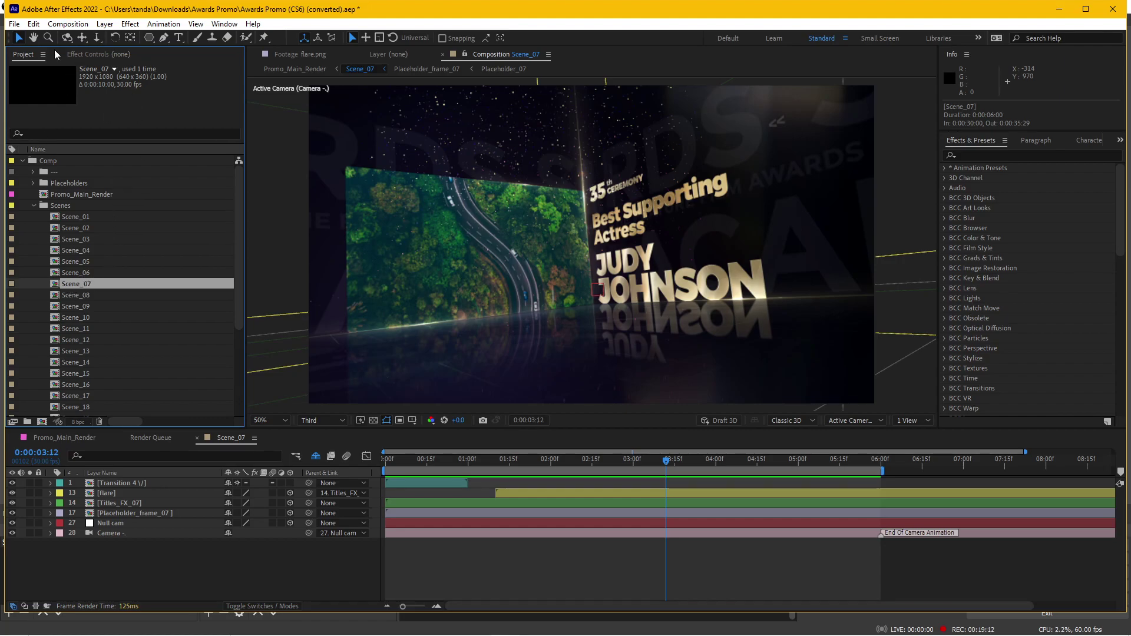
Duplicate the Scene_07 composition in the Scenes folder of the project
{"action": "scroll", "coordinate": [106, 279], "scroll_direction": "down", "scroll_amount": 5}
{"action": "scroll", "coordinate": [108, 290], "scroll_direction": "up", "scroll_amount": 5}
{"action": "scroll", "coordinate": [108, 290], "scroll_direction": "down", "scroll_amount": 5}
{"action": "scroll", "coordinate": [107, 289], "scroll_direction": "up", "scroll_amount": 5}
{"action": "left_click", "coordinate": [81, 274]}
{"action": "left_click", "coordinate": [66, 284]}
{"action": "key", "text": "ctrl+d"}
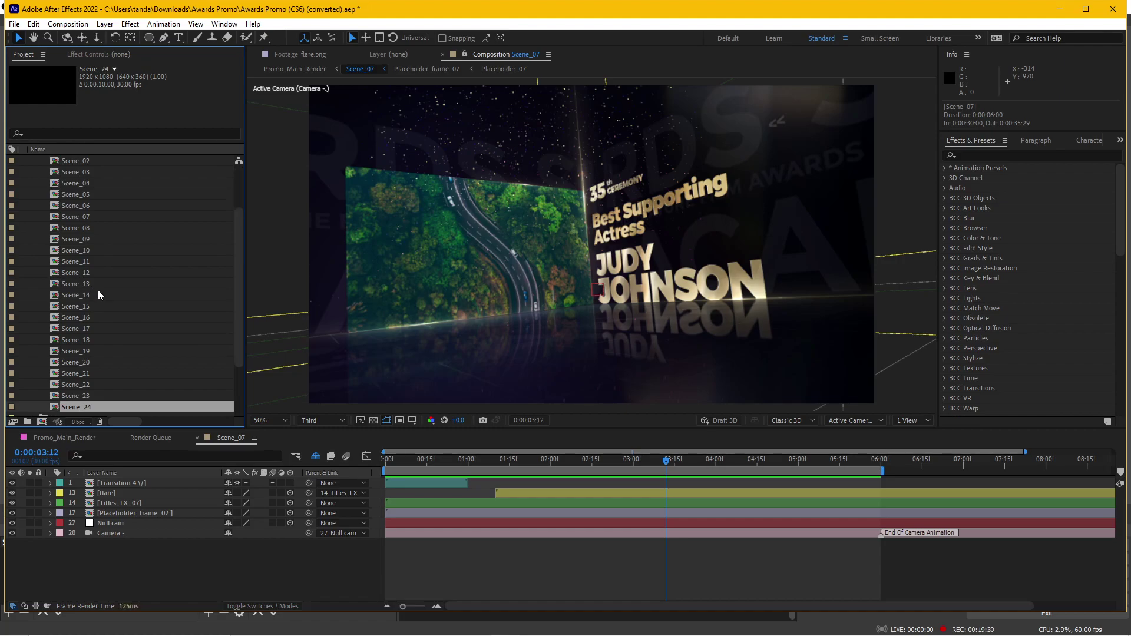
Rename the duplicated scene composition as Scene_07_v2
{"action": "scroll", "coordinate": [102, 358], "scroll_direction": "down", "scroll_amount": 2}
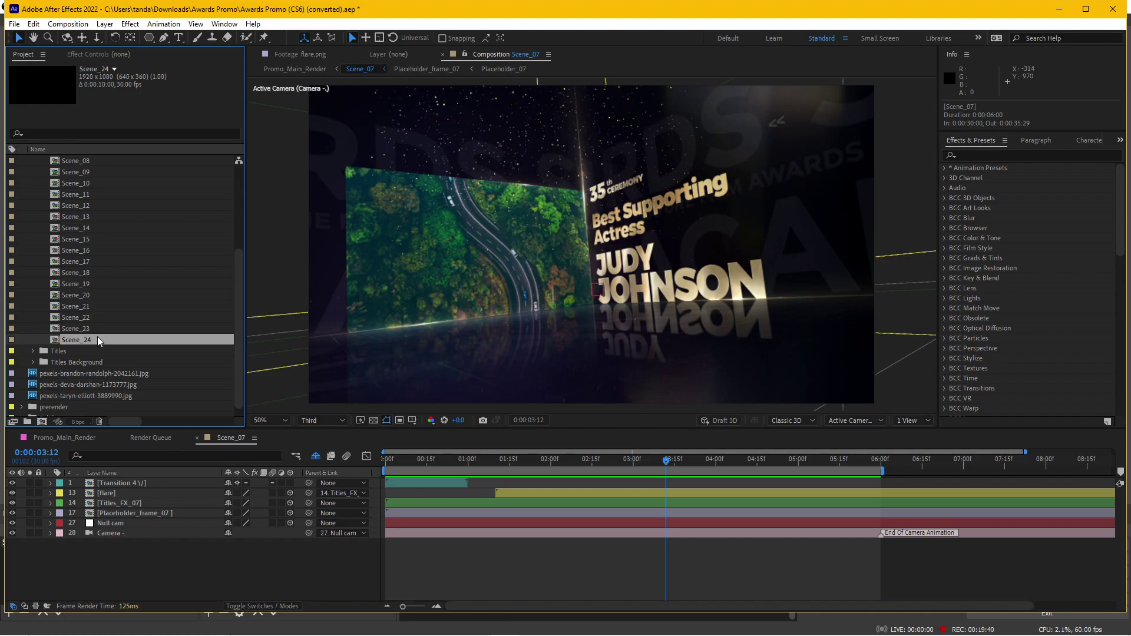
{"action": "key", "text": "Return"}
{"action": "left_click", "coordinate": [91, 339]}
{"action": "key", "text": "BackSpace"}
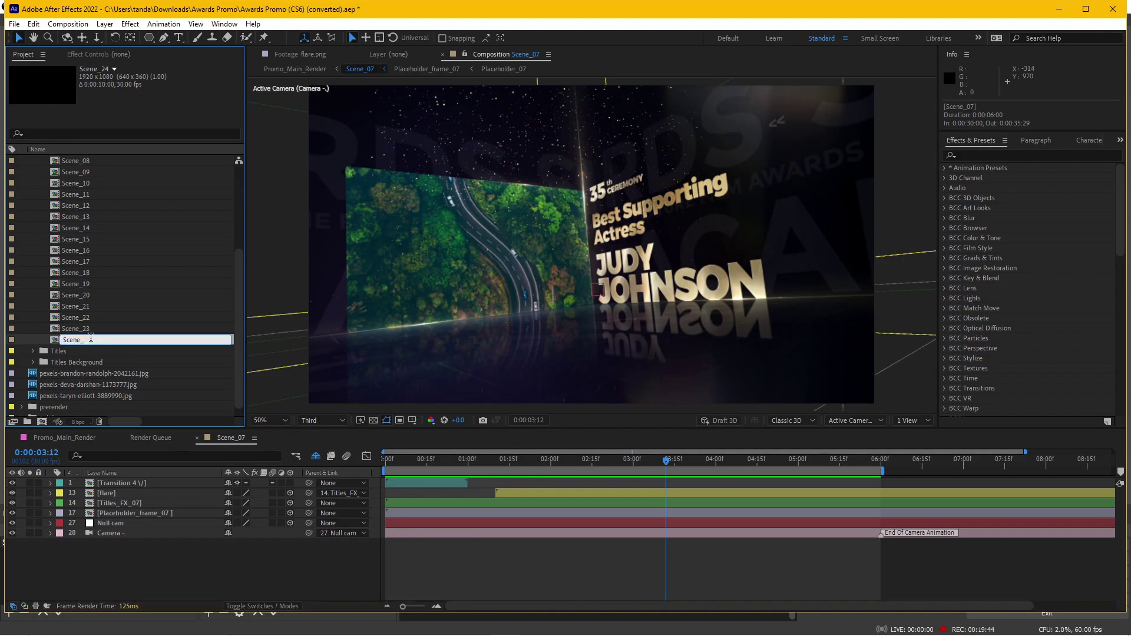
{"action": "type", "text": "07_v2"}
{"action": "key", "text": "Return"}
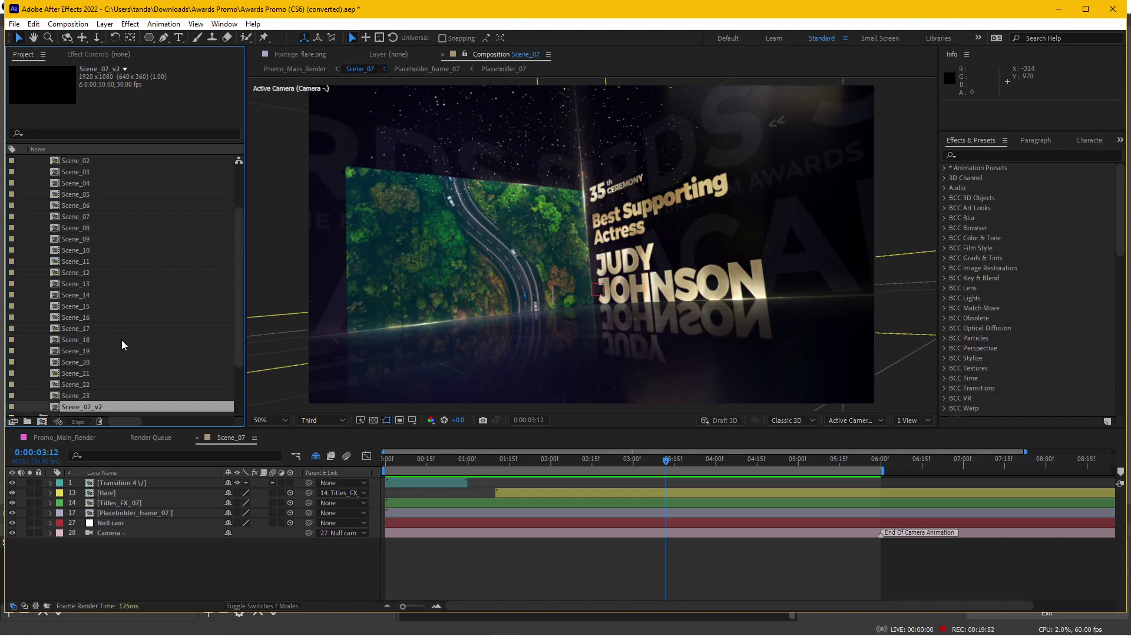
Open Scene_07_v2, scrub it to 0:00:02:05 and compare it with the original Scene_07
{"action": "scroll", "coordinate": [115, 337], "scroll_direction": "down", "scroll_amount": 2}
{"action": "scroll", "coordinate": [113, 337], "scroll_direction": "up", "scroll_amount": 1}
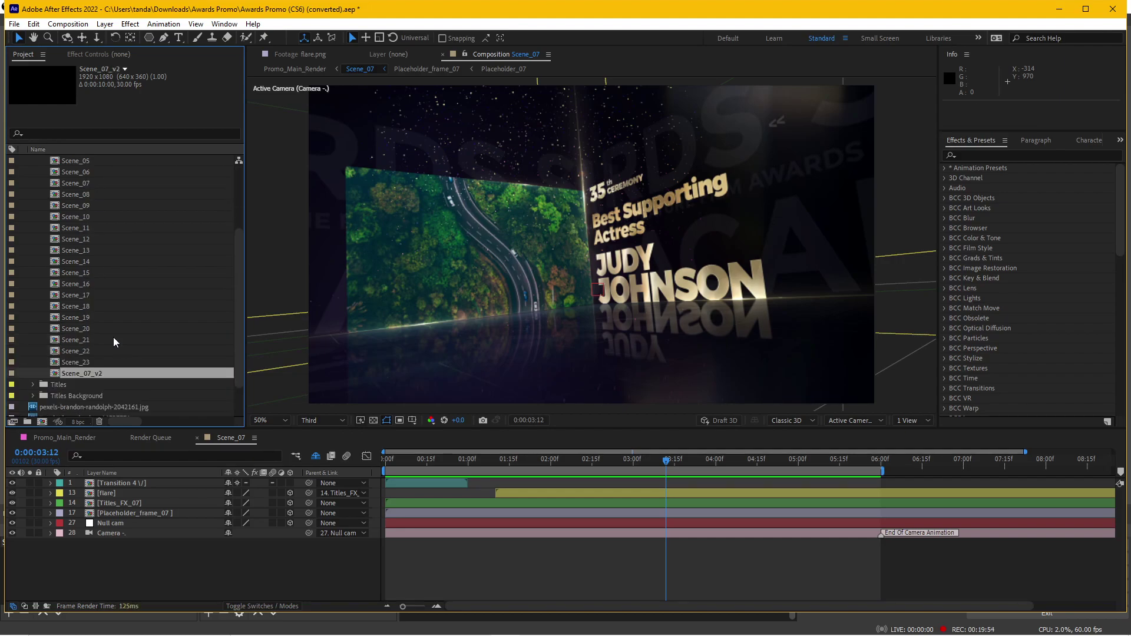
{"action": "double_click", "coordinate": [93, 372]}
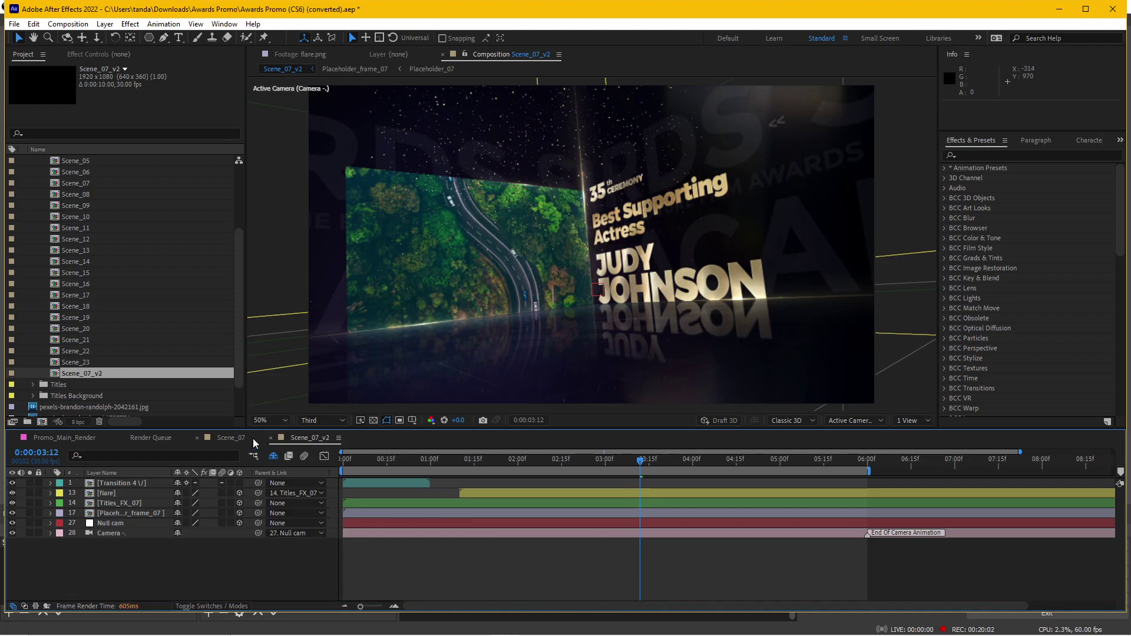
{"action": "left_click", "coordinate": [222, 437]}
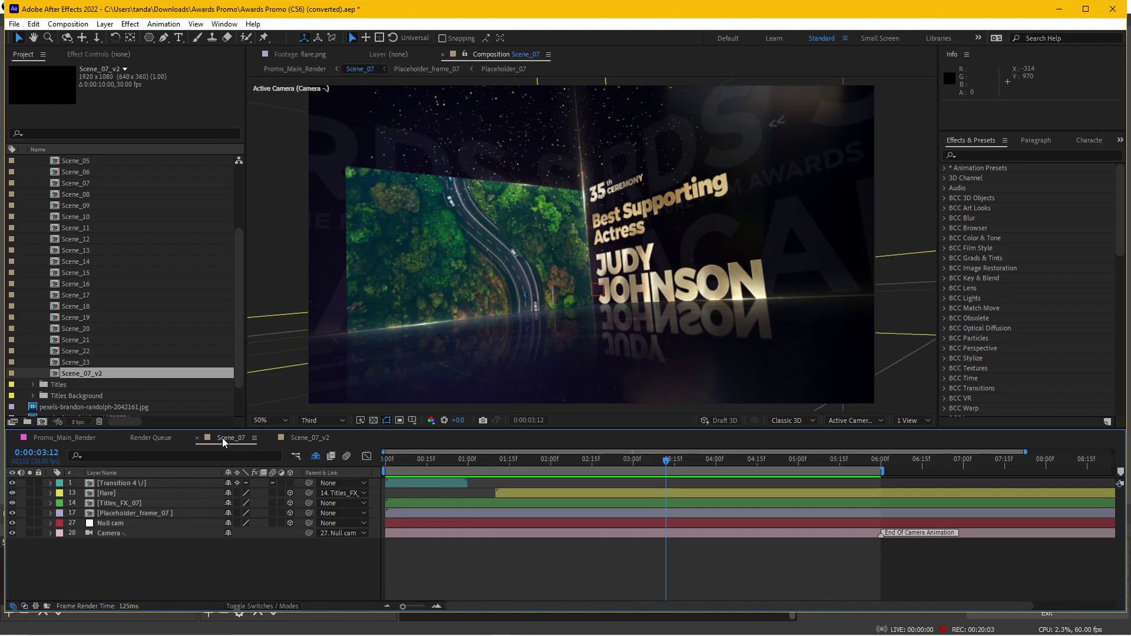
{"action": "left_click", "coordinate": [312, 437]}
{"action": "left_click", "coordinate": [445, 459]}
{"action": "left_click_drag", "start_coordinate": [426, 458], "coordinate": [532, 465]}
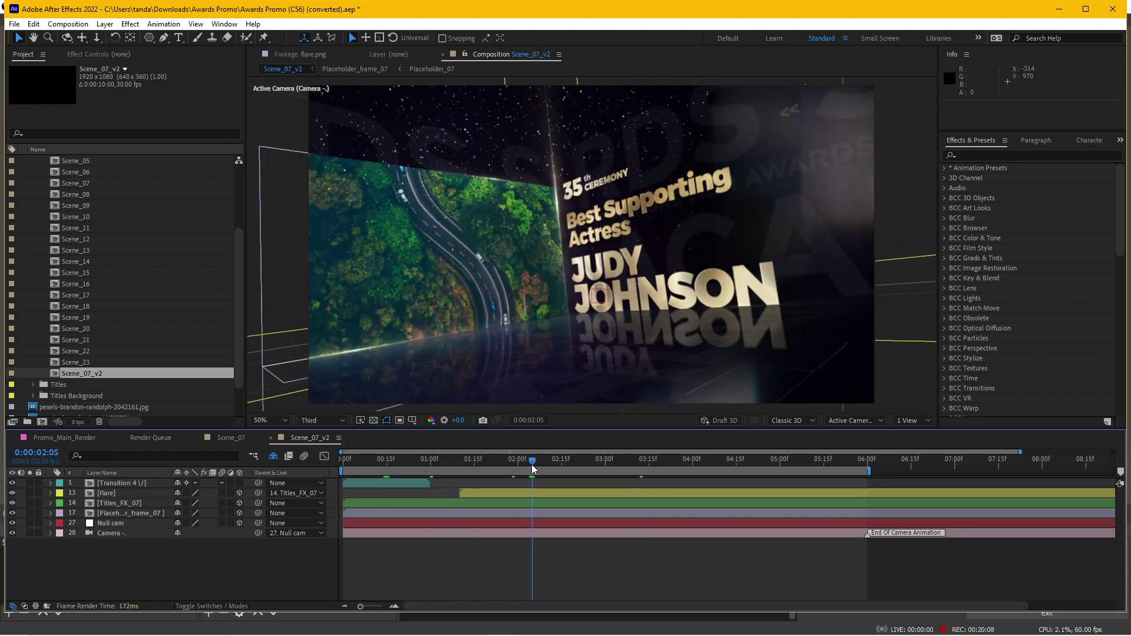
{"action": "left_click", "coordinate": [221, 438]}
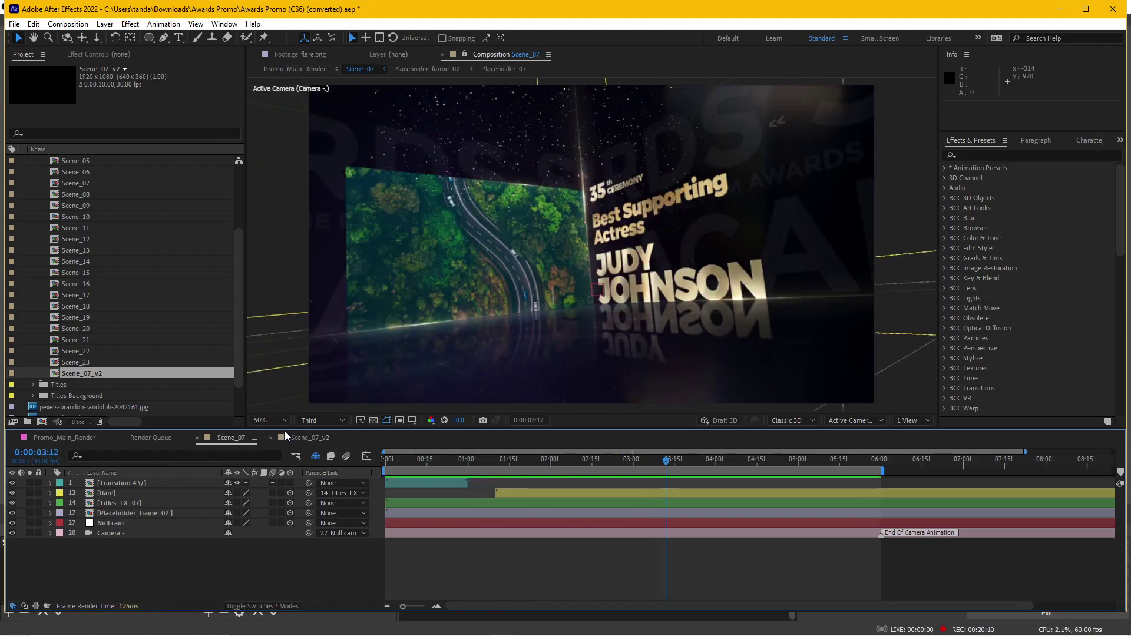
Open Placeholder_07 from the Placeholders folder and add pexels-brandon-randolph-2042161.jpg as its top layer
{"action": "scroll", "coordinate": [140, 366], "scroll_direction": "up", "scroll_amount": 3}
{"action": "left_click", "coordinate": [33, 184]}
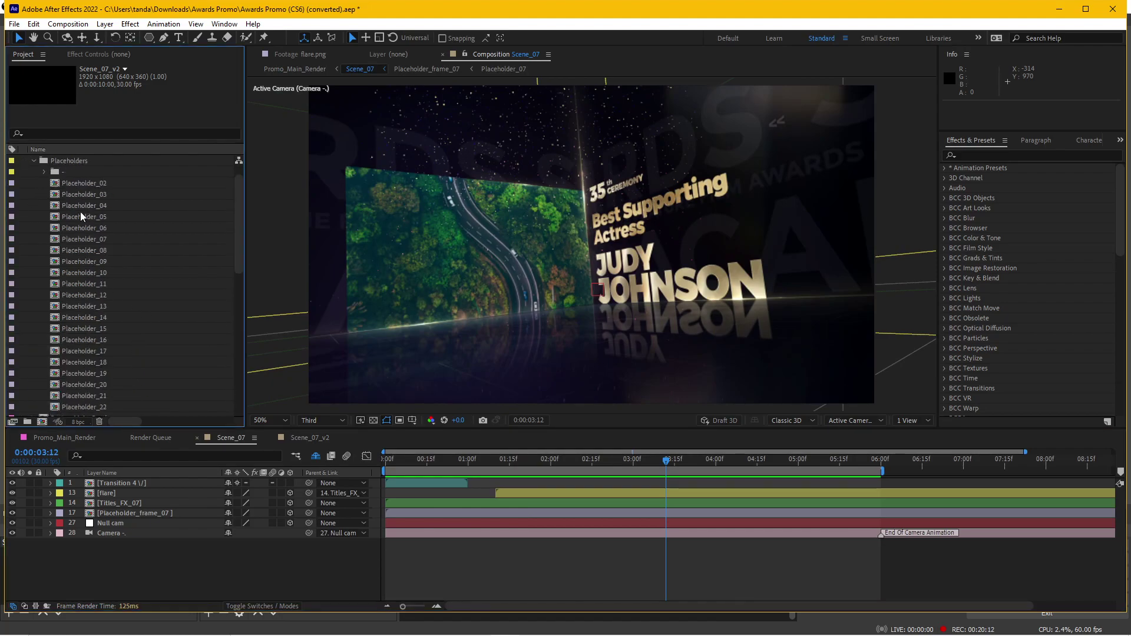
{"action": "double_click", "coordinate": [93, 238]}
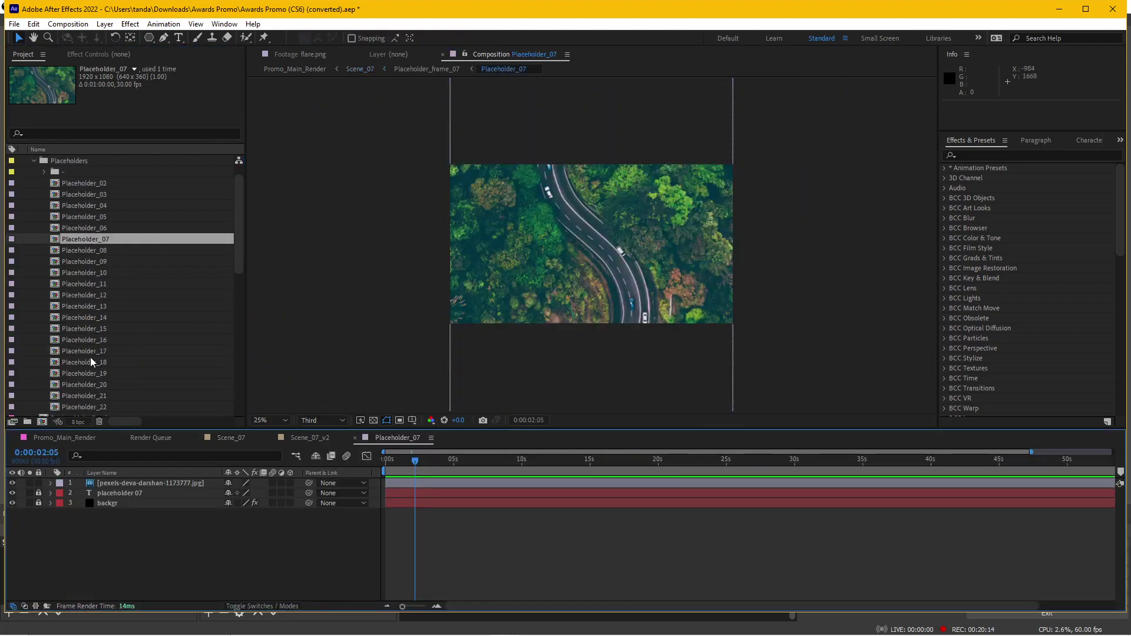
{"action": "scroll", "coordinate": [92, 360], "scroll_direction": "down", "scroll_amount": 5}
{"action": "scroll", "coordinate": [94, 353], "scroll_direction": "down", "scroll_amount": 2}
{"action": "left_click", "coordinate": [75, 361]}
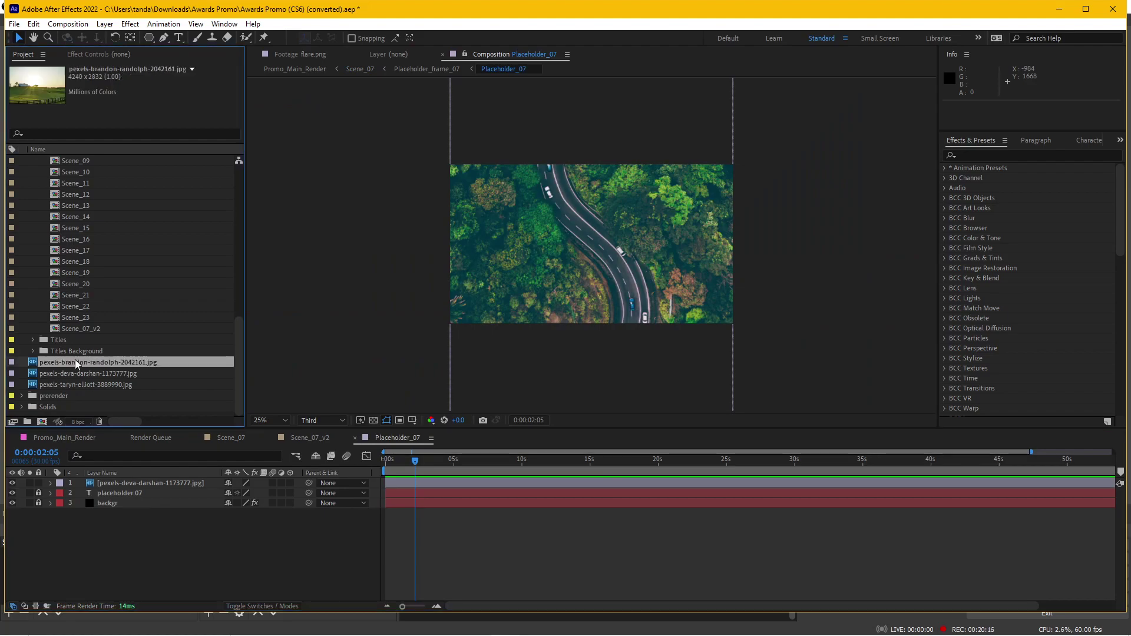
{"action": "left_click_drag", "start_coordinate": [97, 360], "coordinate": [160, 480]}
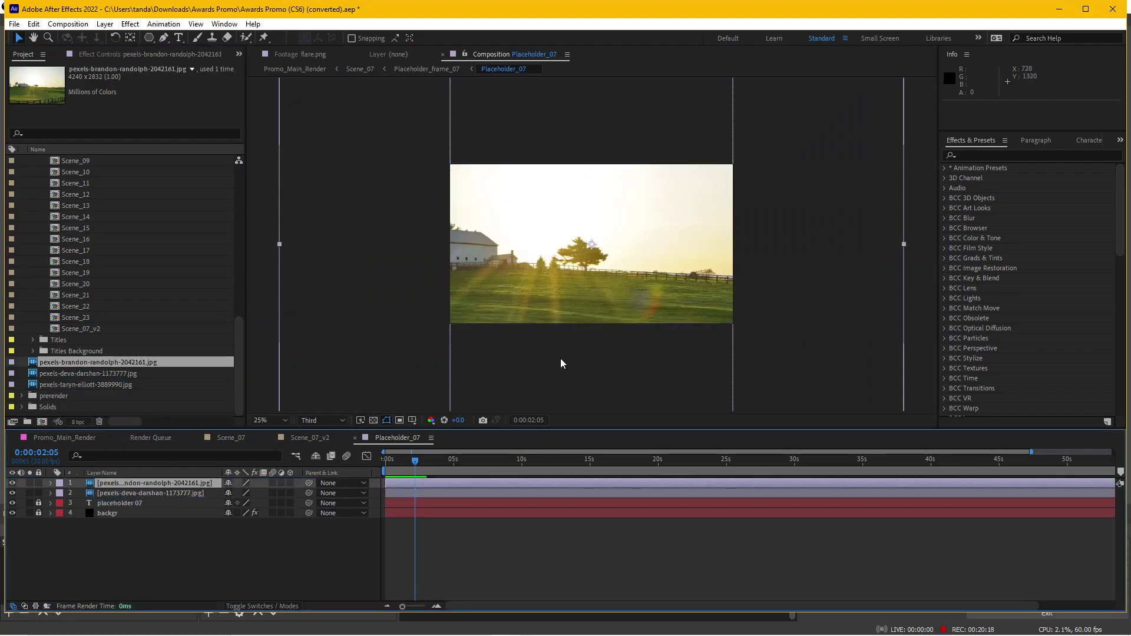
Switch between Scene_07 and Scene_07_v2 to compare the photo each one shows
{"action": "left_click", "coordinate": [230, 438]}
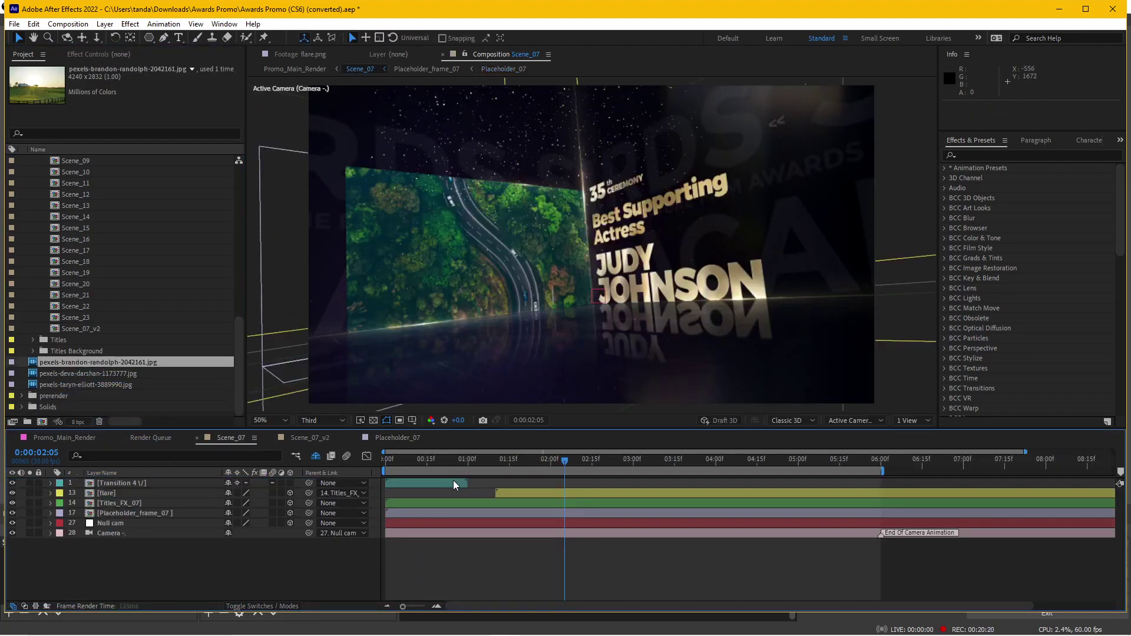
{"action": "left_click", "coordinate": [310, 439]}
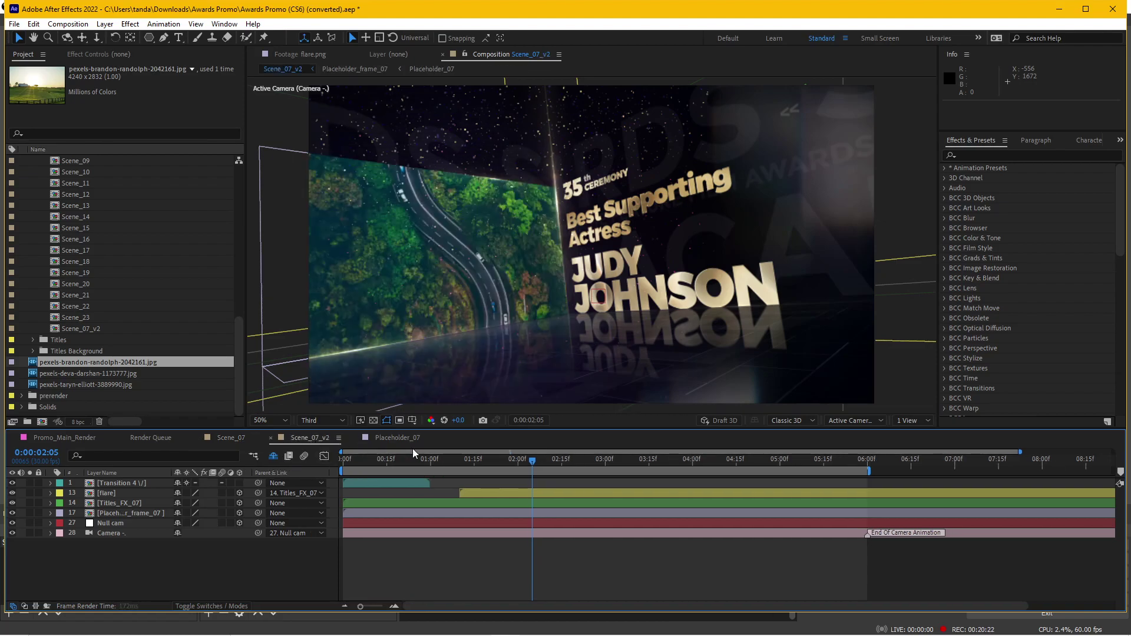
{"action": "left_click", "coordinate": [225, 440]}
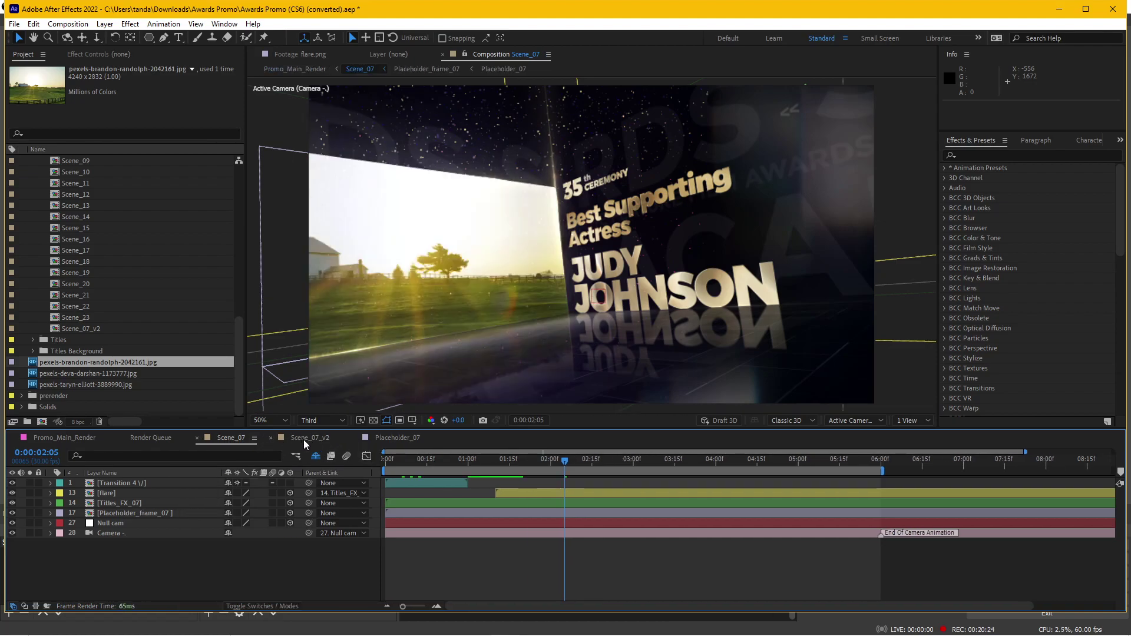
{"action": "left_click", "coordinate": [306, 439]}
{"action": "left_click", "coordinate": [229, 437]}
{"action": "left_click", "coordinate": [309, 438]}
{"action": "left_click", "coordinate": [234, 437]}
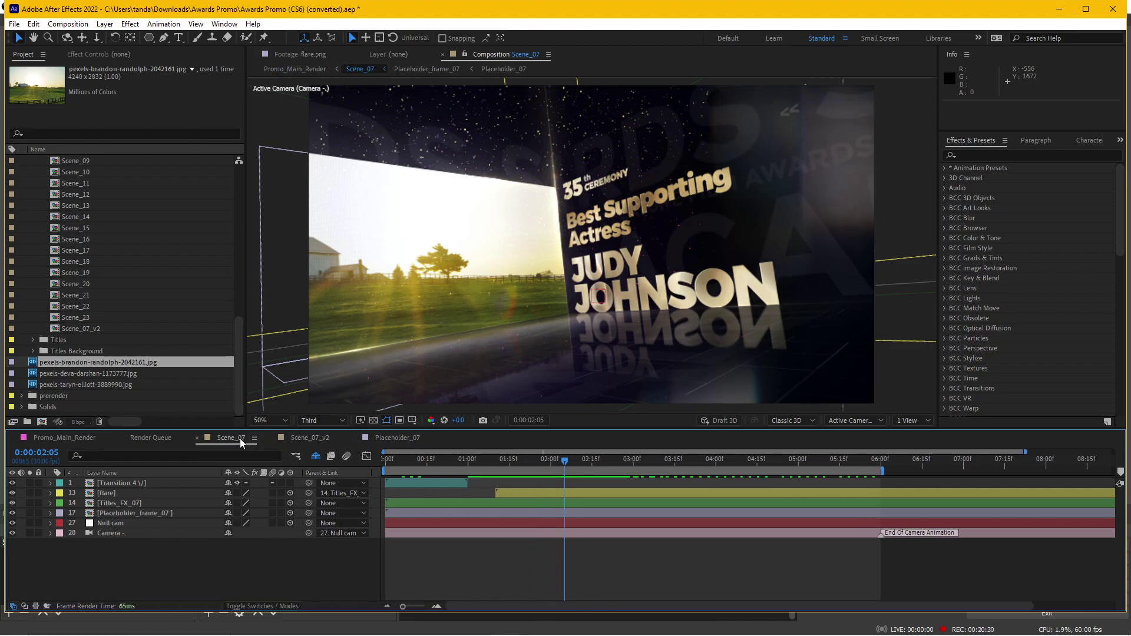
Examine the Transition, flare, Titles_FX_07 and Placeholder_frame_07 layers to compare what Scene_07 and Scene_07_v2 share
{"action": "left_click", "coordinate": [92, 332]}
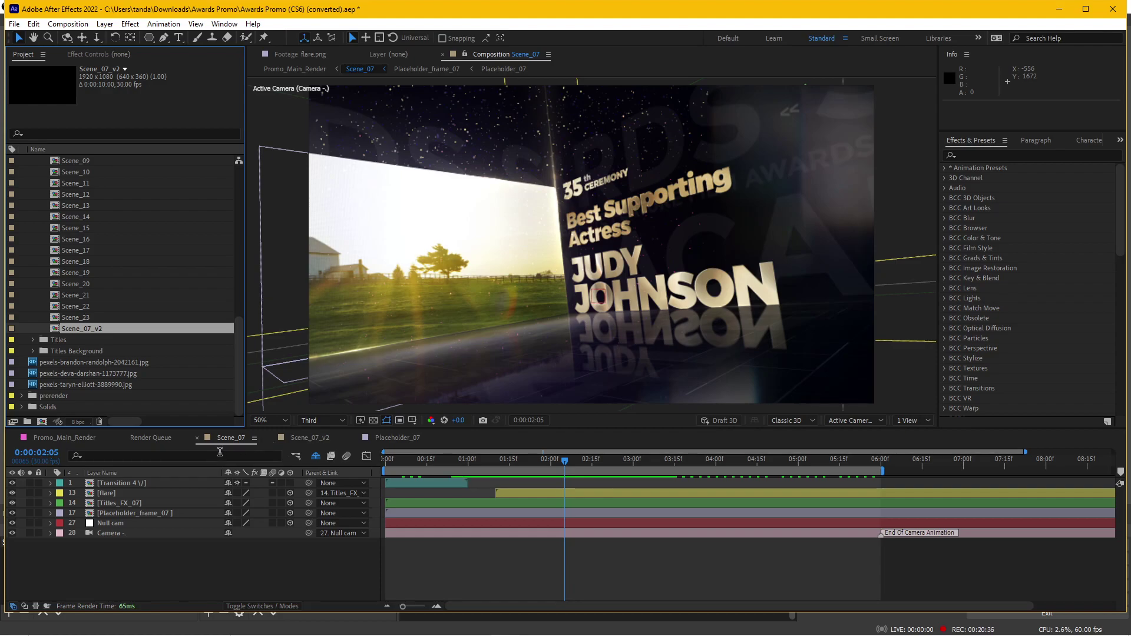
{"action": "left_click", "coordinate": [225, 440]}
{"action": "left_click", "coordinate": [118, 485]}
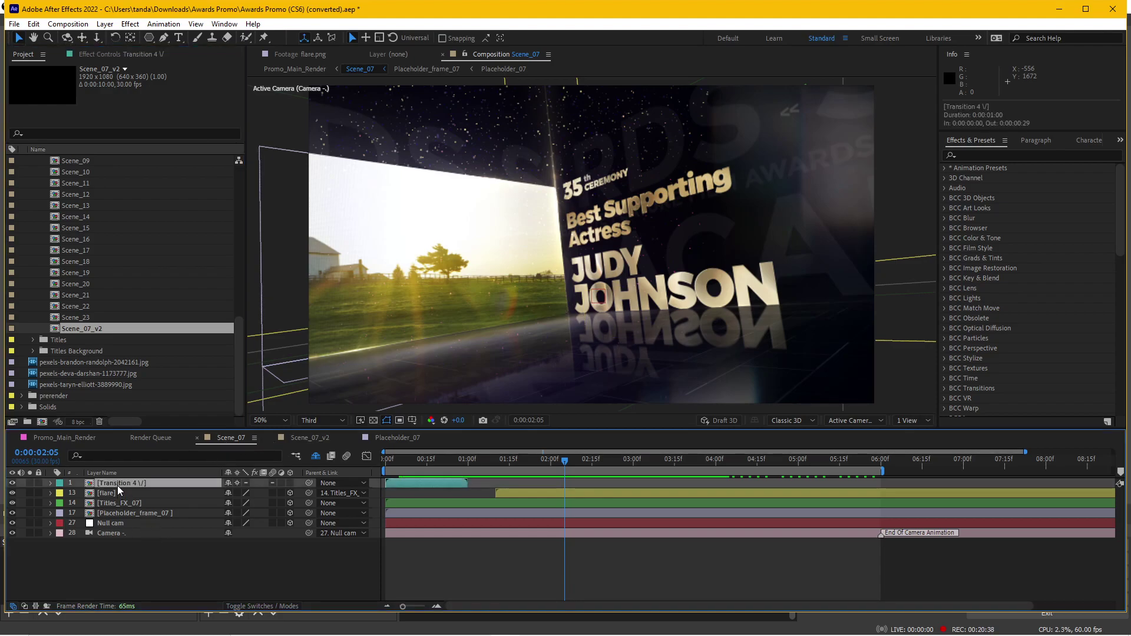
{"action": "left_click", "coordinate": [112, 492]}
{"action": "left_click", "coordinate": [116, 504]}
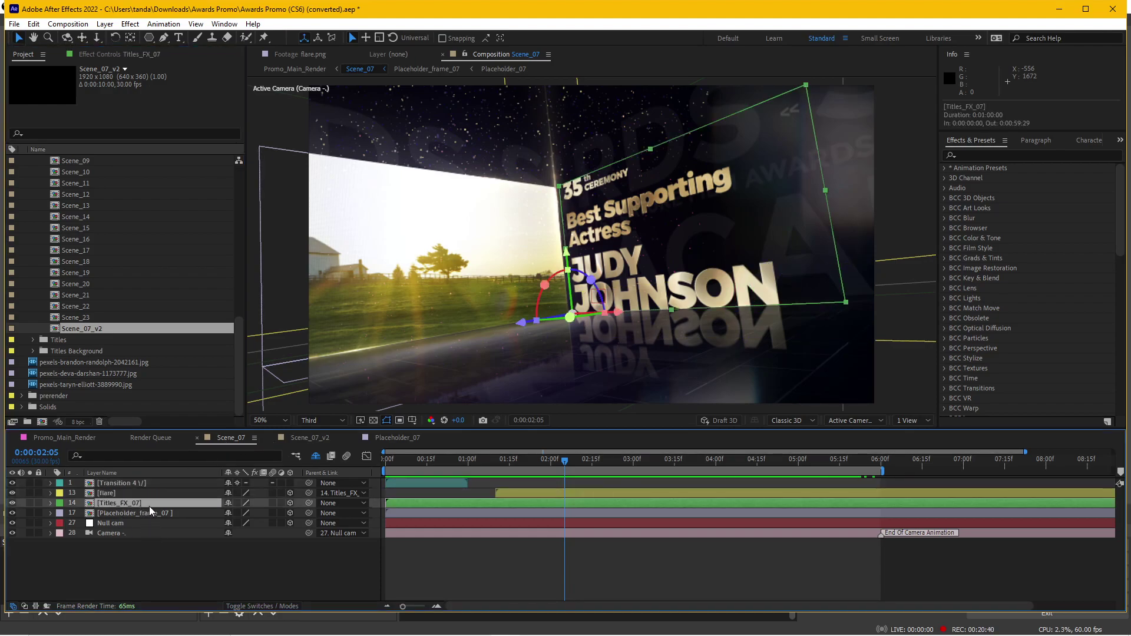
{"action": "left_click", "coordinate": [308, 438]}
{"action": "left_click", "coordinate": [124, 503]}
{"action": "left_click", "coordinate": [137, 485]}
{"action": "left_click", "coordinate": [122, 505]}
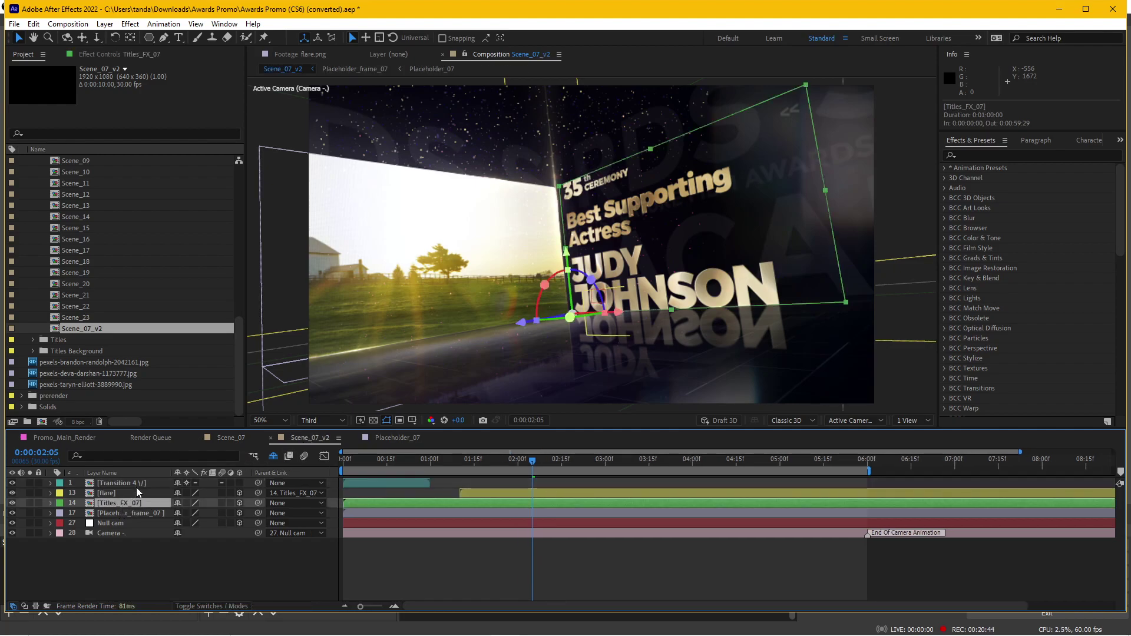
{"action": "left_click", "coordinate": [136, 485]}
{"action": "left_click", "coordinate": [143, 502]}
{"action": "left_click", "coordinate": [226, 437]}
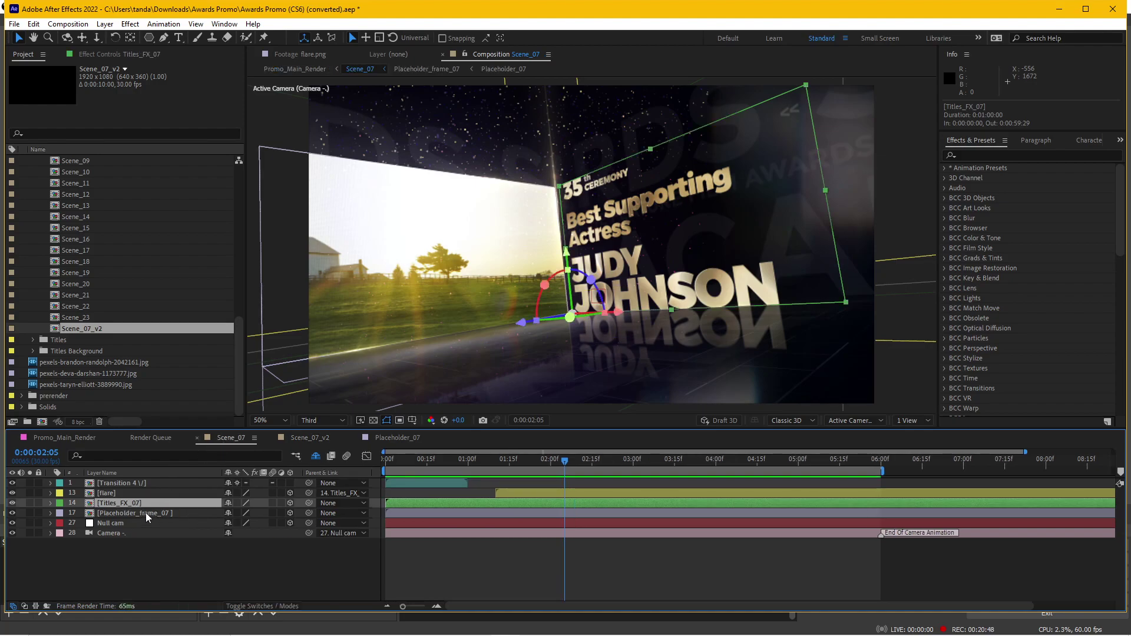
{"action": "left_click", "coordinate": [322, 437]}
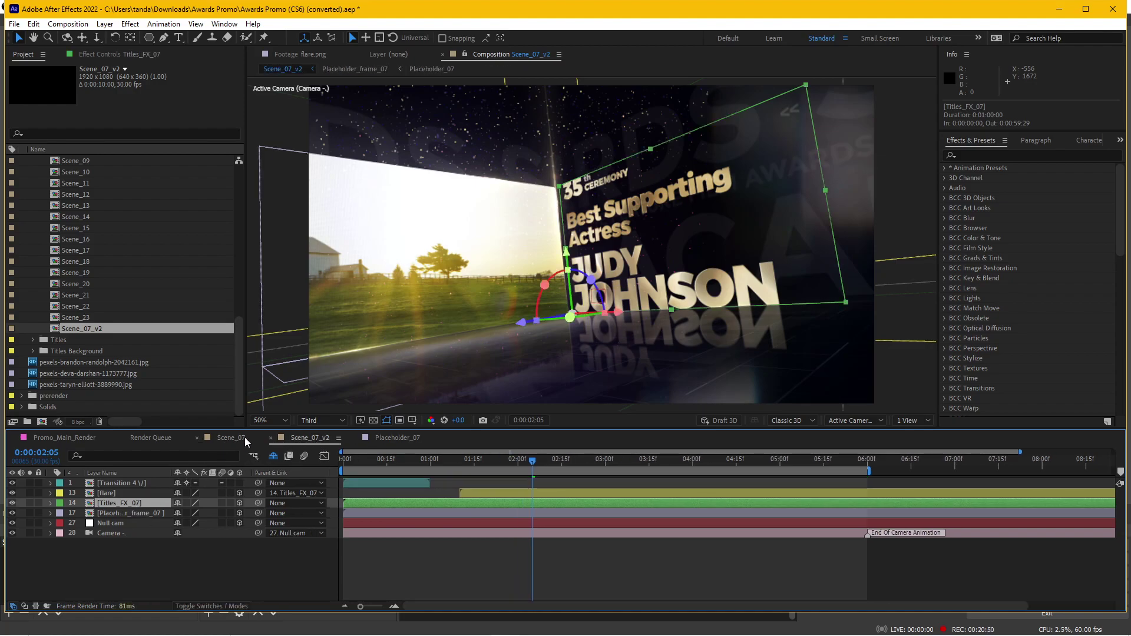
{"action": "left_click", "coordinate": [246, 437]}
{"action": "left_click", "coordinate": [143, 514]}
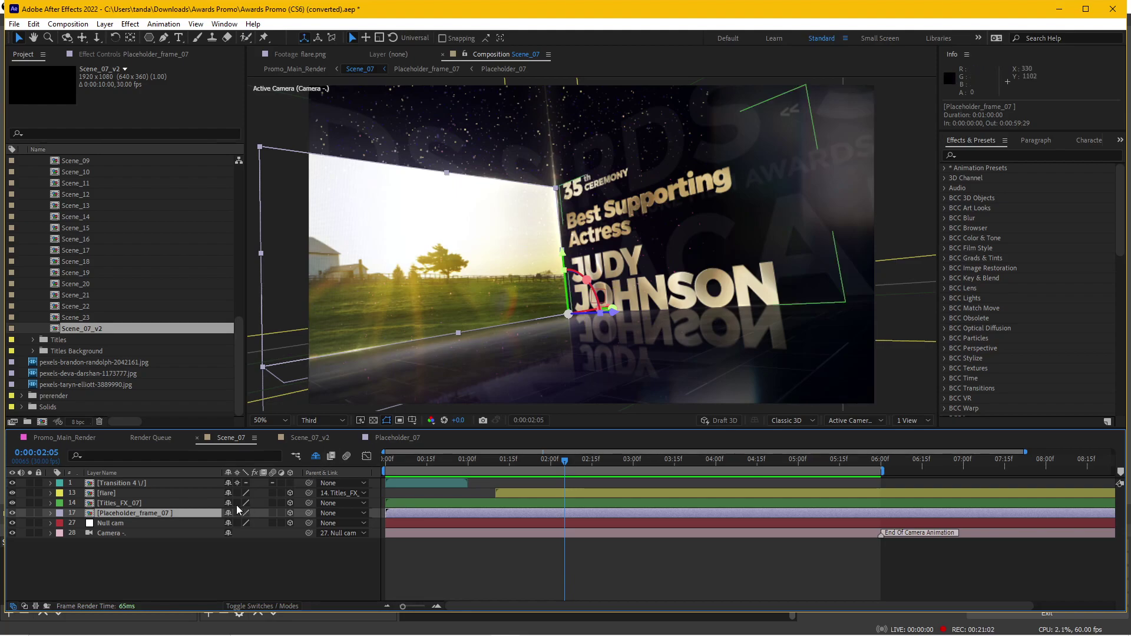
Delete the pexels-brandon-randolph-2042161.jpg layer from Placeholder_07 and close that composition
{"action": "left_click", "coordinate": [385, 437]}
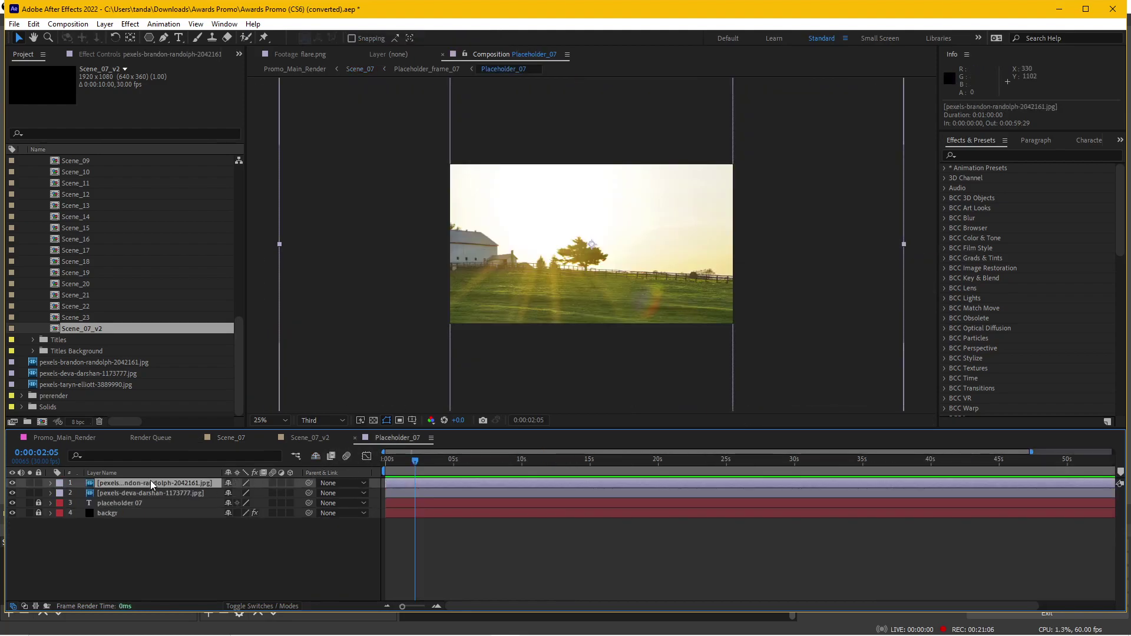
{"action": "key", "text": "Delete"}
{"action": "left_click", "coordinate": [355, 438]}
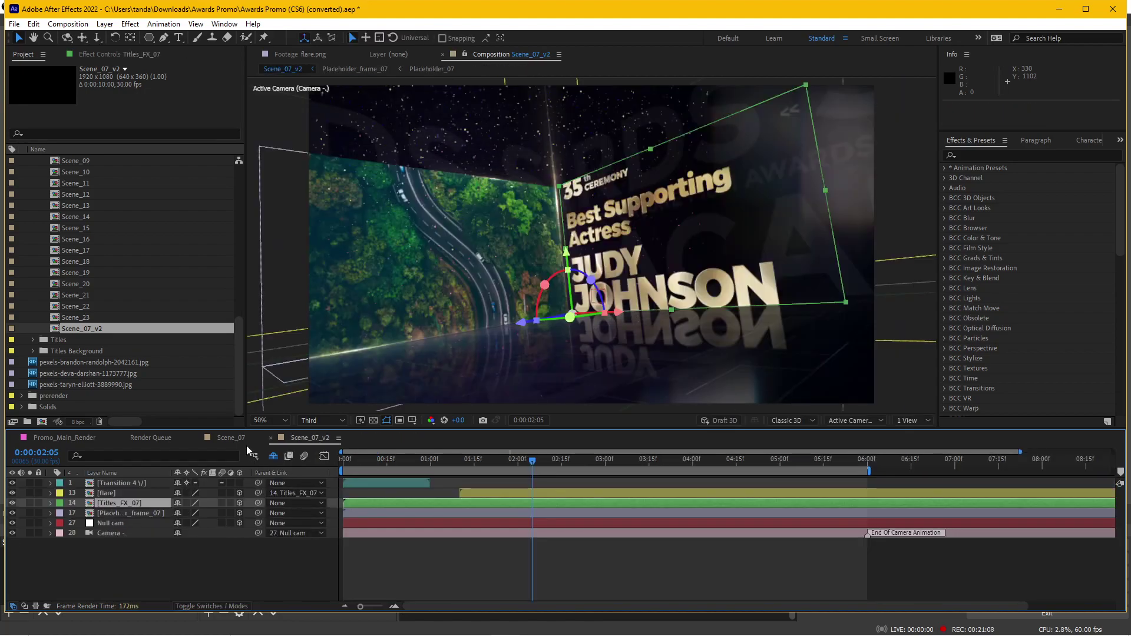
Review the upper layers of Scene_07, return to Scene_07_v2 and select its Placeholder_frame_07 layer
{"action": "left_click", "coordinate": [303, 439]}
{"action": "left_click", "coordinate": [234, 439]}
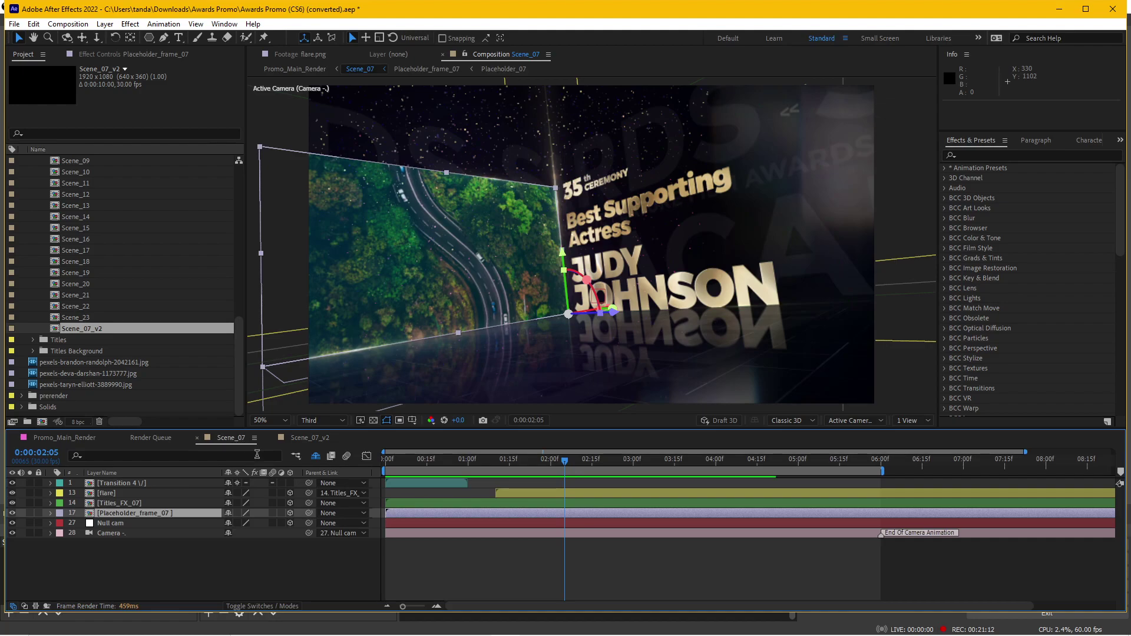
{"action": "left_click", "coordinate": [144, 486]}
{"action": "left_click", "coordinate": [137, 493]}
{"action": "left_click", "coordinate": [136, 503]}
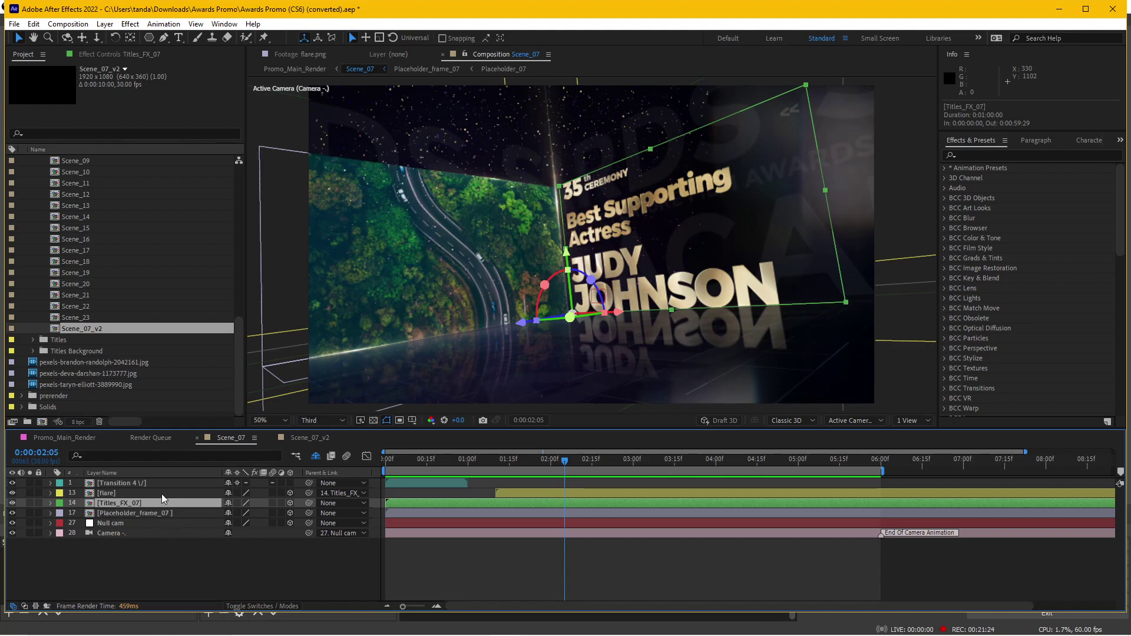
{"action": "left_click", "coordinate": [305, 437]}
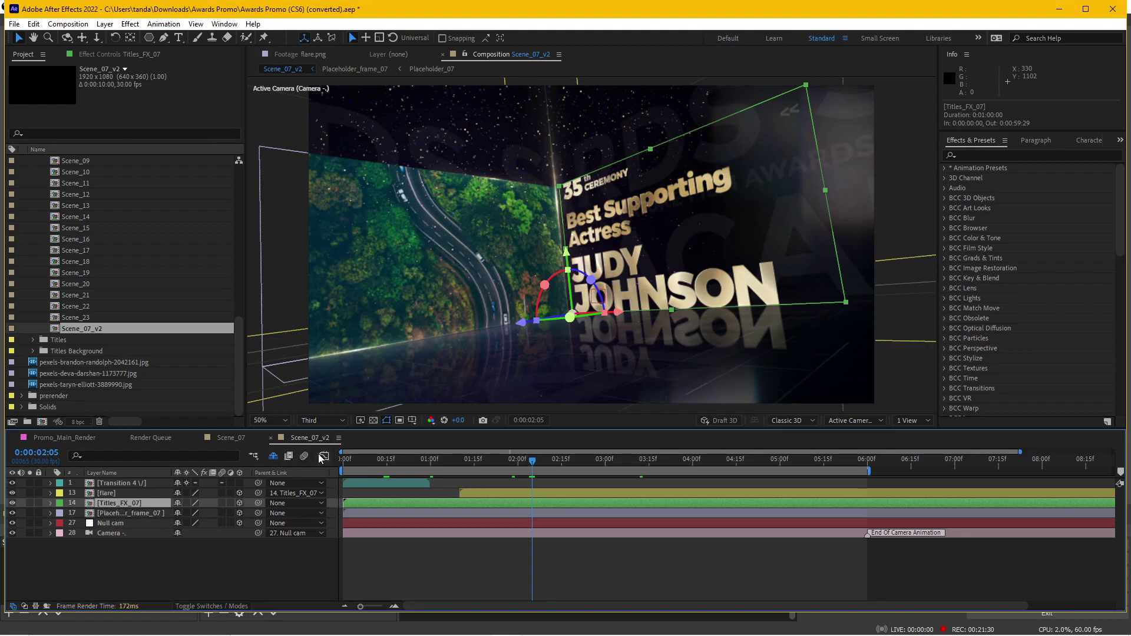
{"action": "left_click", "coordinate": [130, 513]}
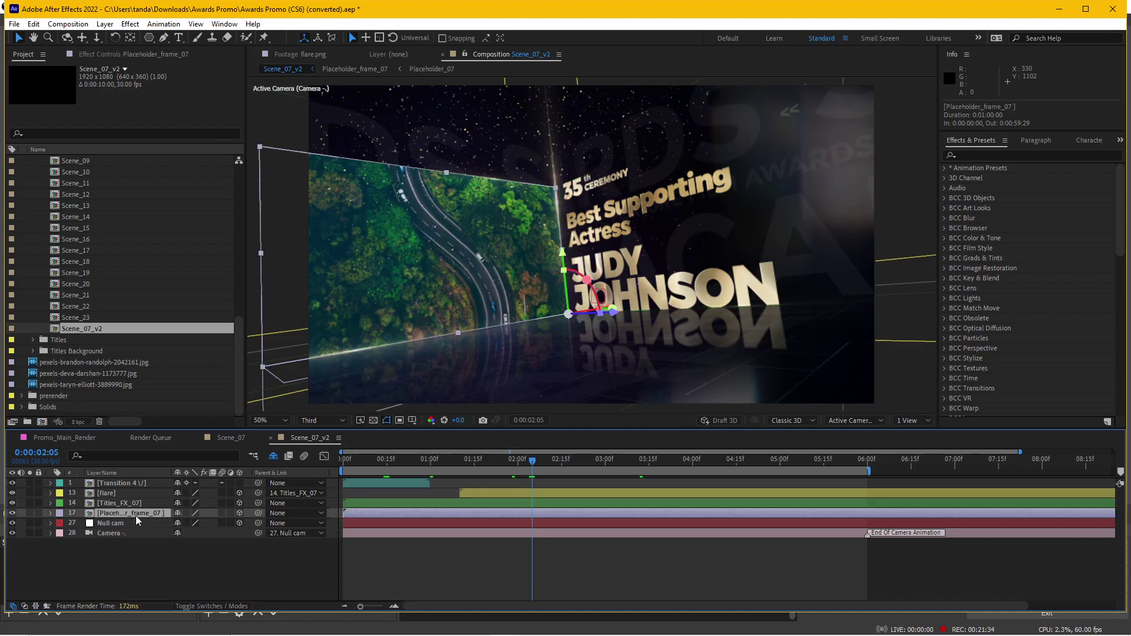
Widen the layer name column in Scene_07_v2, then open Placeholder_frame_07 and select its Placeholder_07 layer
{"action": "left_click_drag", "start_coordinate": [174, 474], "coordinate": [212, 474]}
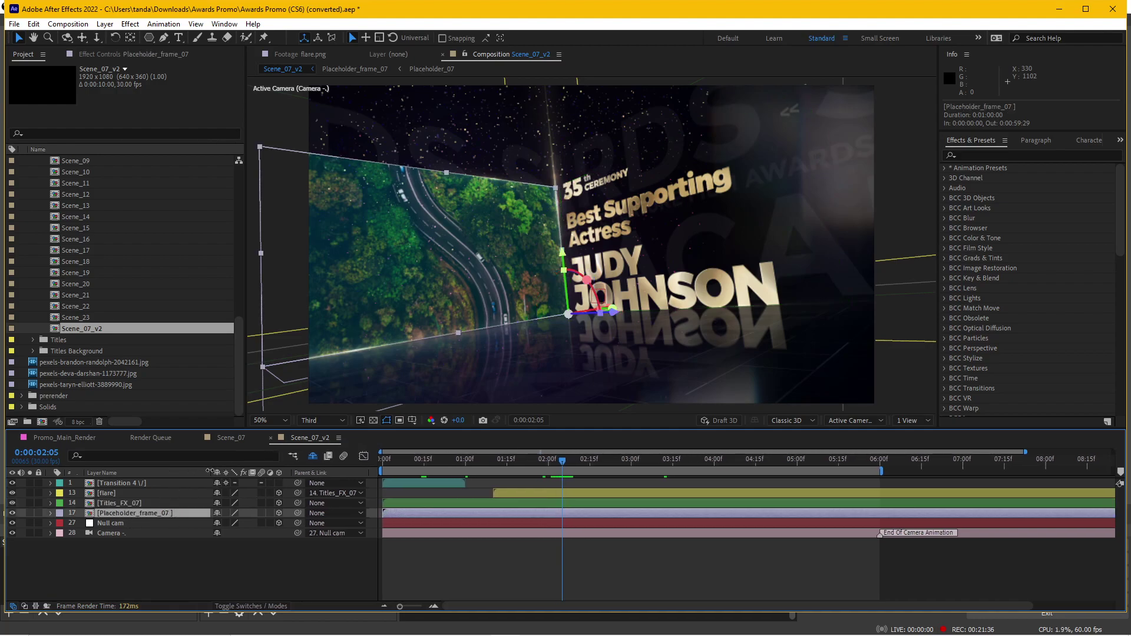
{"action": "double_click", "coordinate": [156, 511]}
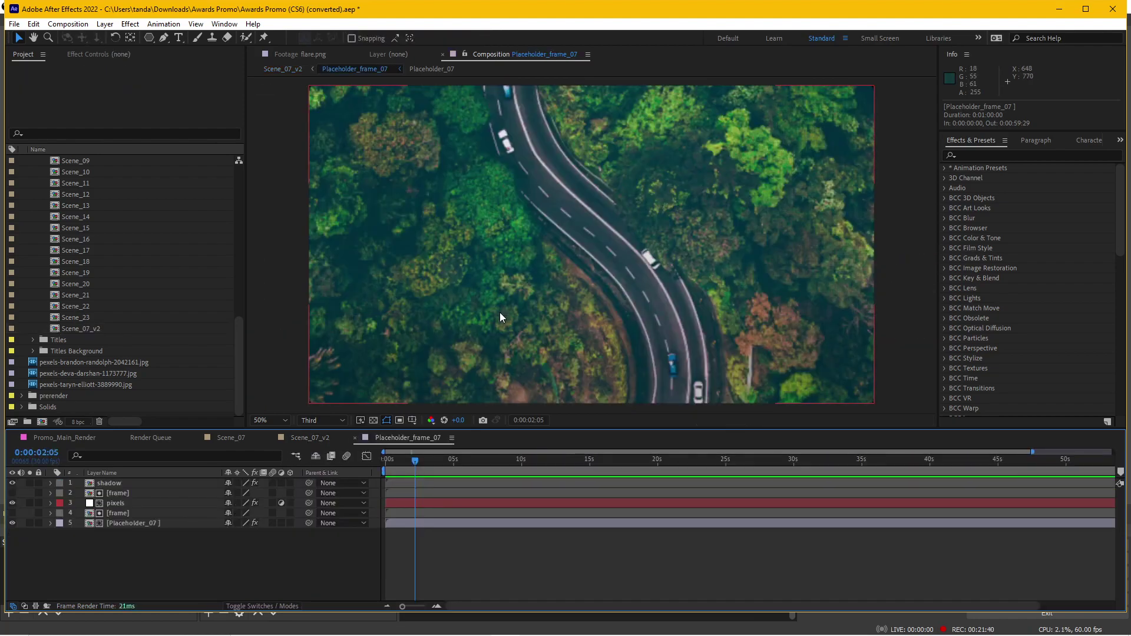
{"action": "left_click", "coordinate": [136, 524]}
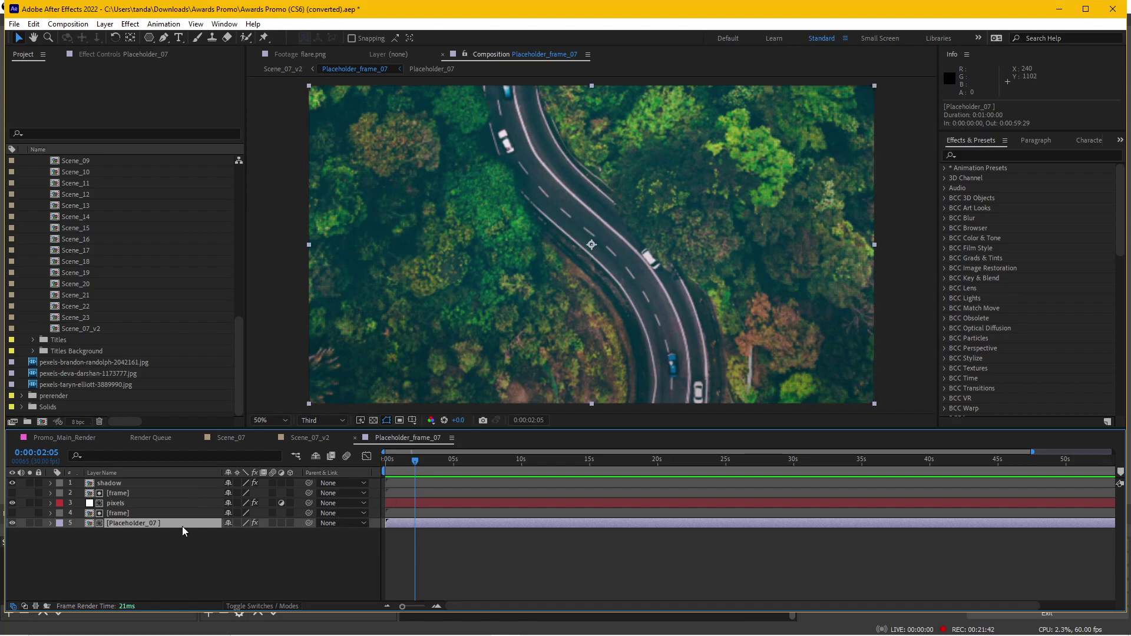
{"action": "left_click", "coordinate": [136, 534]}
{"action": "left_click", "coordinate": [140, 522]}
Locate Placeholder_07 among the project's placeholder compositions and open it from its layer in Placeholder_frame_07
{"action": "scroll", "coordinate": [83, 288], "scroll_direction": "up", "scroll_amount": 10}
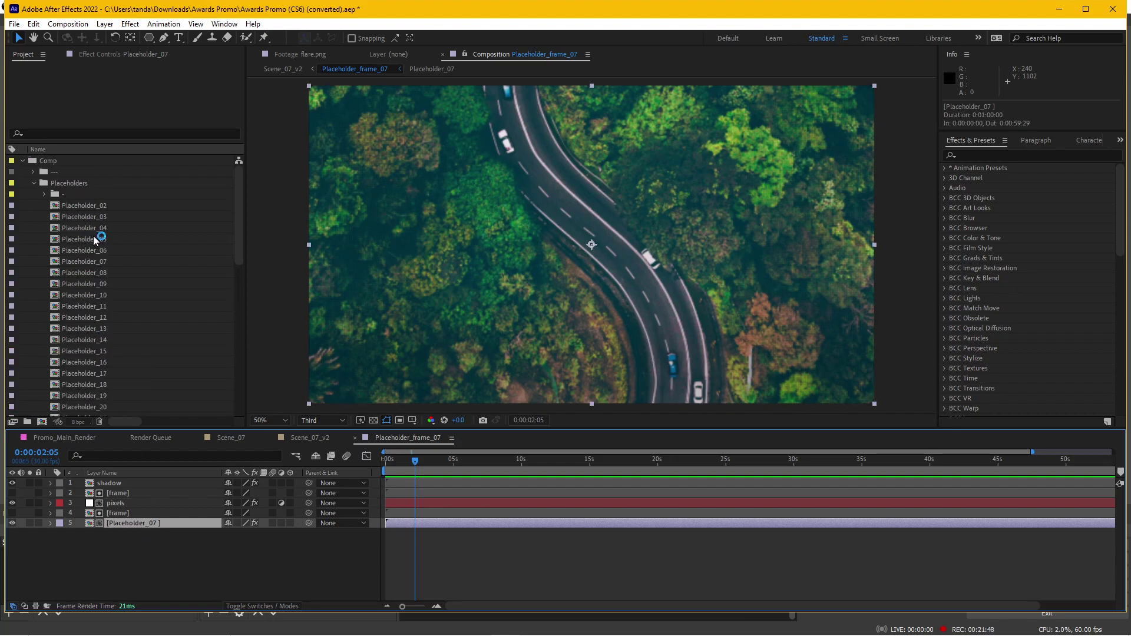
{"action": "left_click", "coordinate": [94, 241]}
{"action": "left_click", "coordinate": [104, 263]}
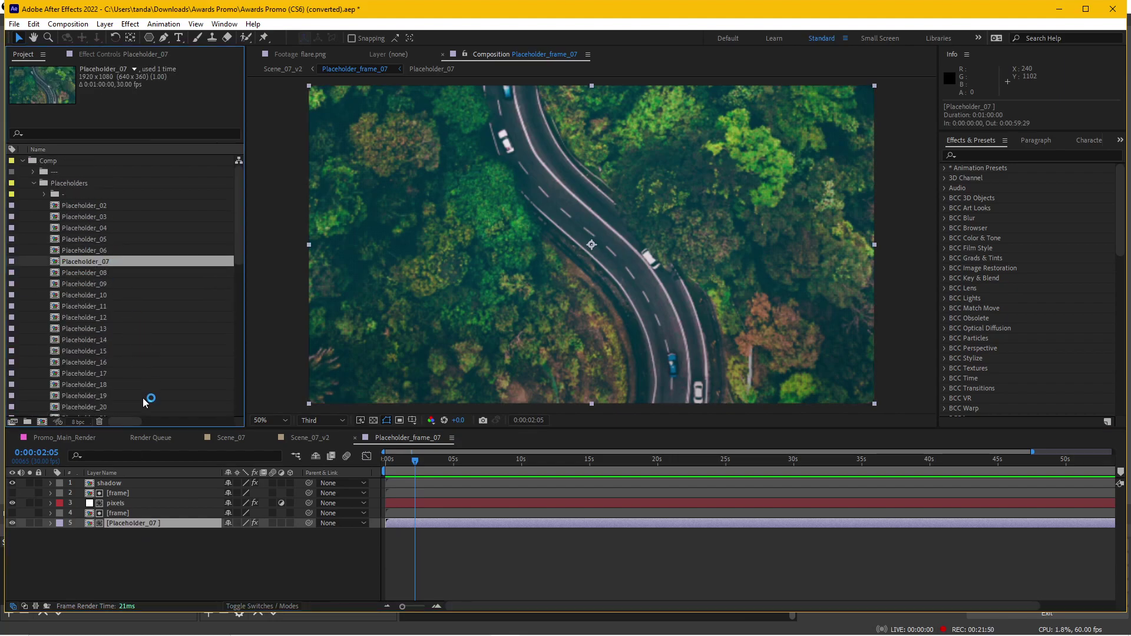
{"action": "left_click", "coordinate": [143, 543]}
{"action": "double_click", "coordinate": [143, 520]}
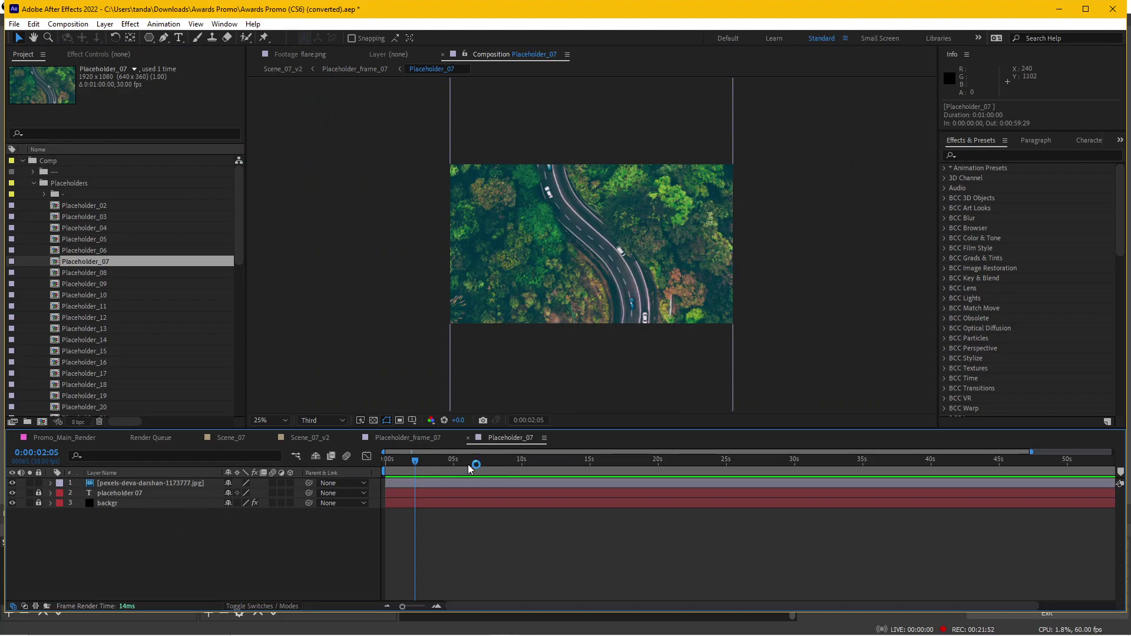
Return to Scene_07 by way of Placeholder_frame_07 and scrub from the start to 0:00:01:02 to view the photo placeholder
{"action": "left_click_drag", "start_coordinate": [447, 462], "coordinate": [317, 469]}
{"action": "left_click", "coordinate": [415, 442]}
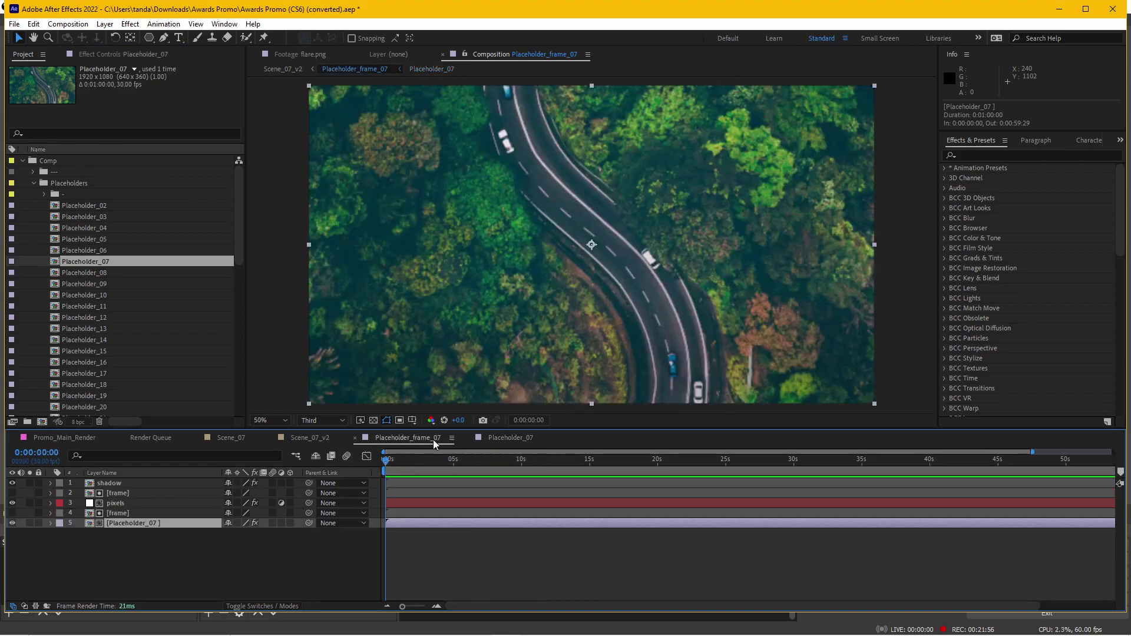
{"action": "left_click", "coordinate": [231, 438]}
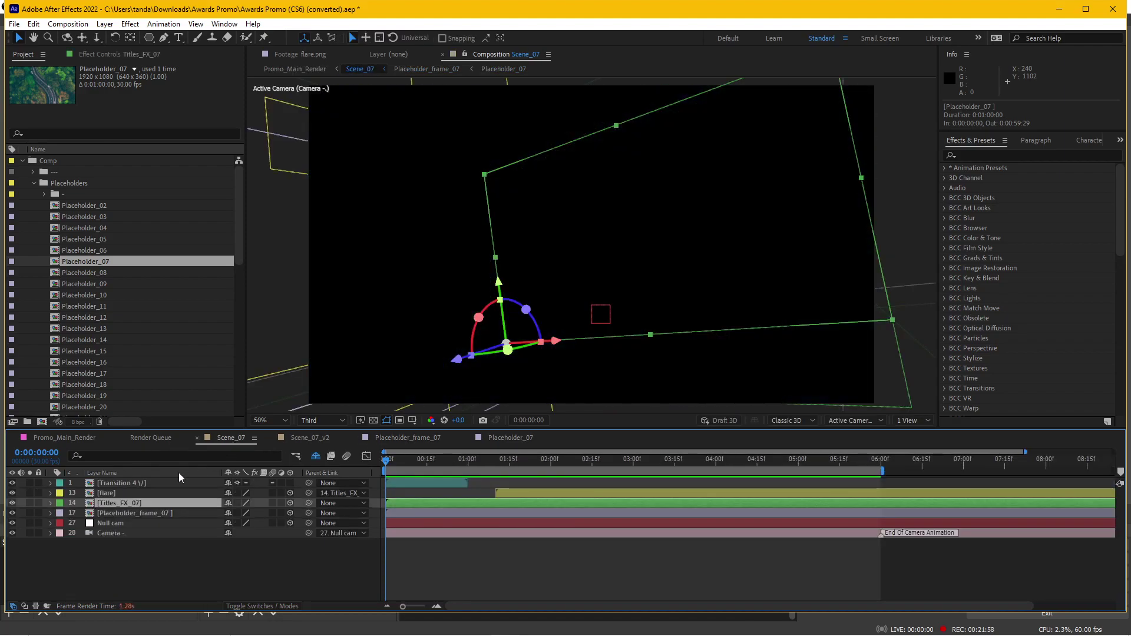
{"action": "left_click", "coordinate": [417, 460]}
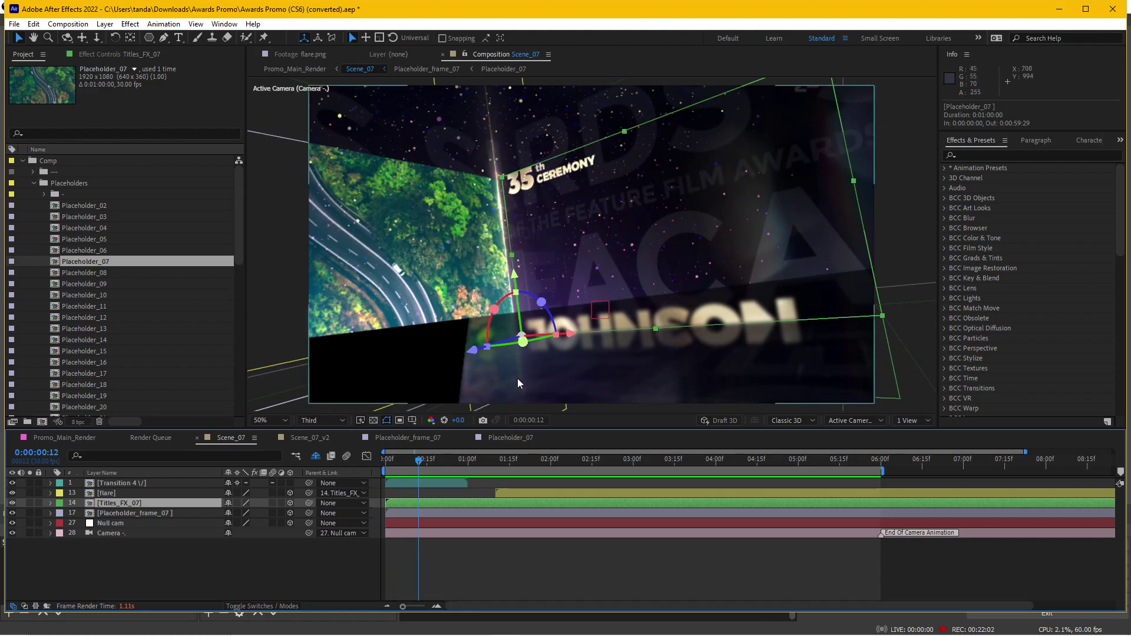
{"action": "scroll", "coordinate": [517, 378], "scroll_direction": "down", "scroll_amount": 2}
{"action": "mouse_move", "coordinate": [436, 464]}
{"action": "left_mouse_down"}
{"action": "mouse_move", "coordinate": [484, 463]}
{"action": "mouse_move", "coordinate": [448, 454]}
{"action": "left_mouse_up"}
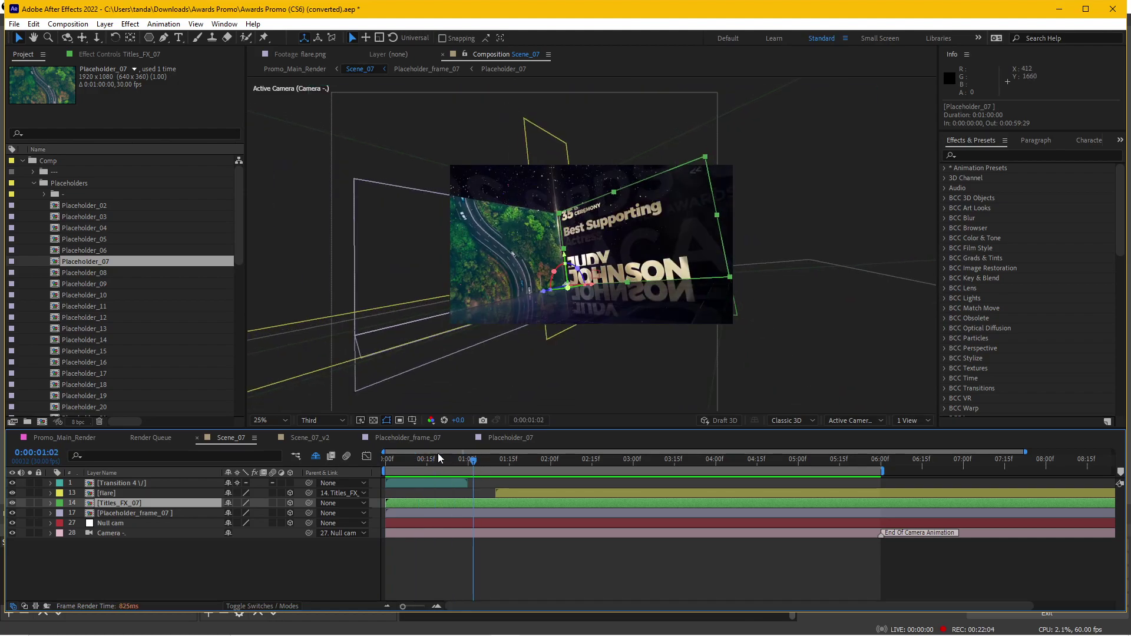
Switch between Scene_07_v2, Placeholder_frame_07, Scene_07 and Placeholder_07 to trace how the scenes share the nested placeholder
{"action": "left_click", "coordinate": [302, 439]}
{"action": "left_click", "coordinate": [415, 437]}
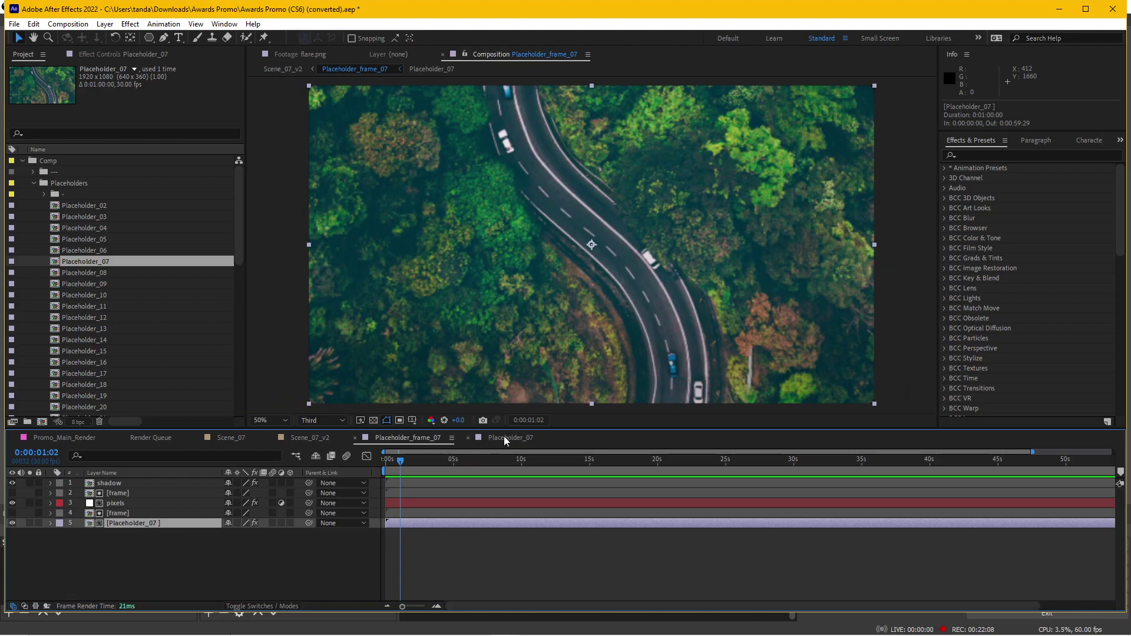
{"action": "left_click", "coordinate": [230, 439]}
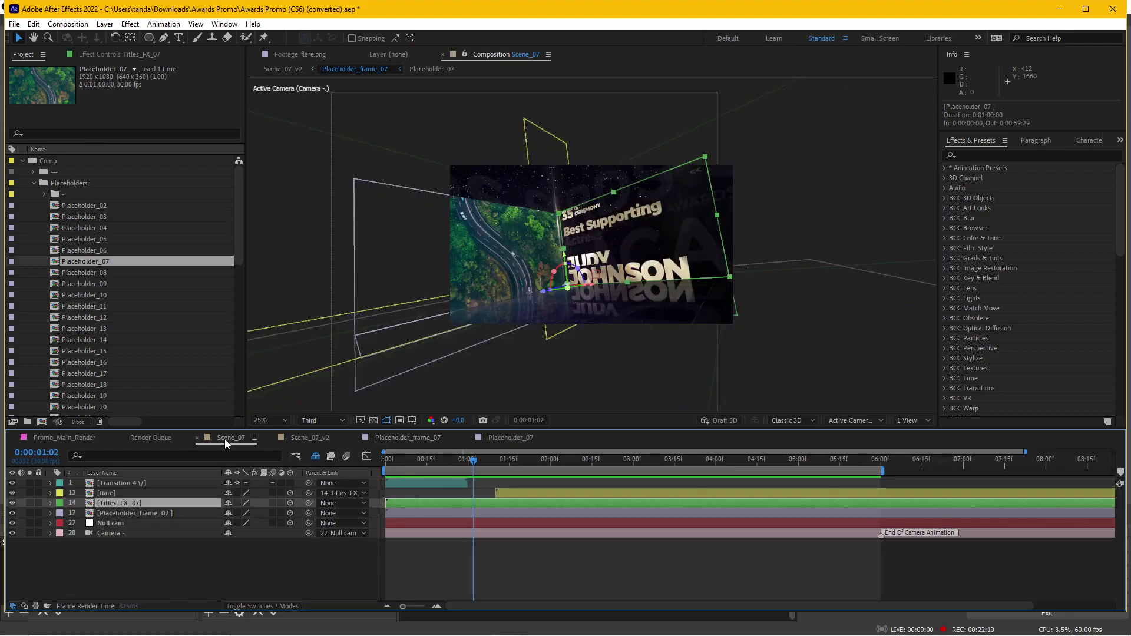
{"action": "left_click", "coordinate": [395, 439]}
{"action": "left_click", "coordinate": [504, 437]}
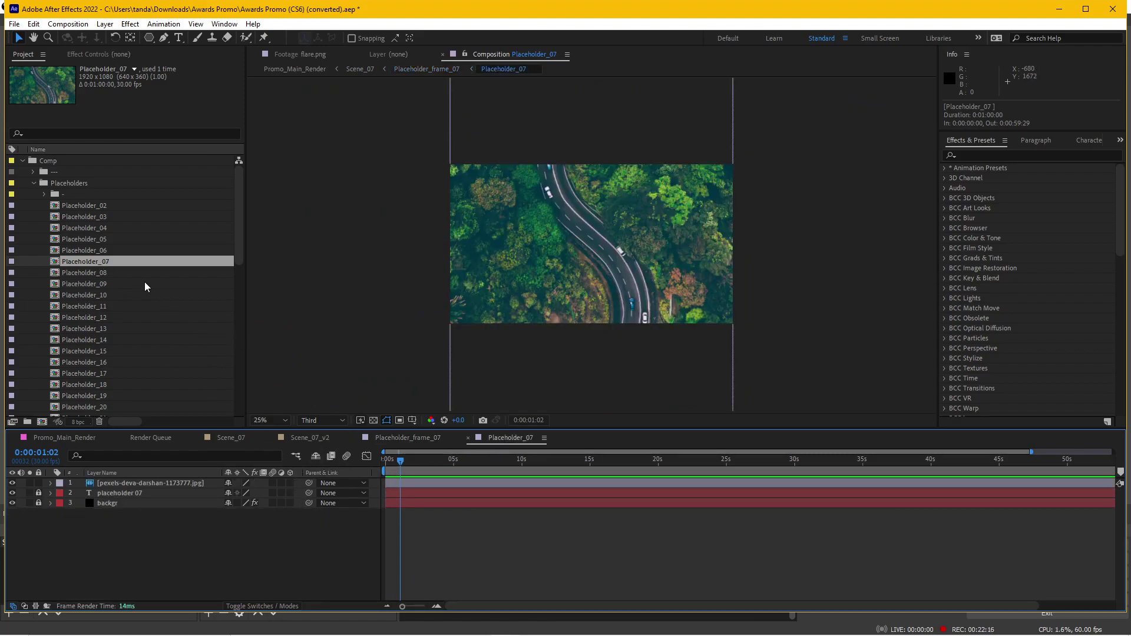
Collapse the Scenes folder in the project and bring Placeholder_07 back up after checking Placeholder_frame_07
{"action": "left_click_drag", "start_coordinate": [238, 247], "coordinate": [231, 362]}
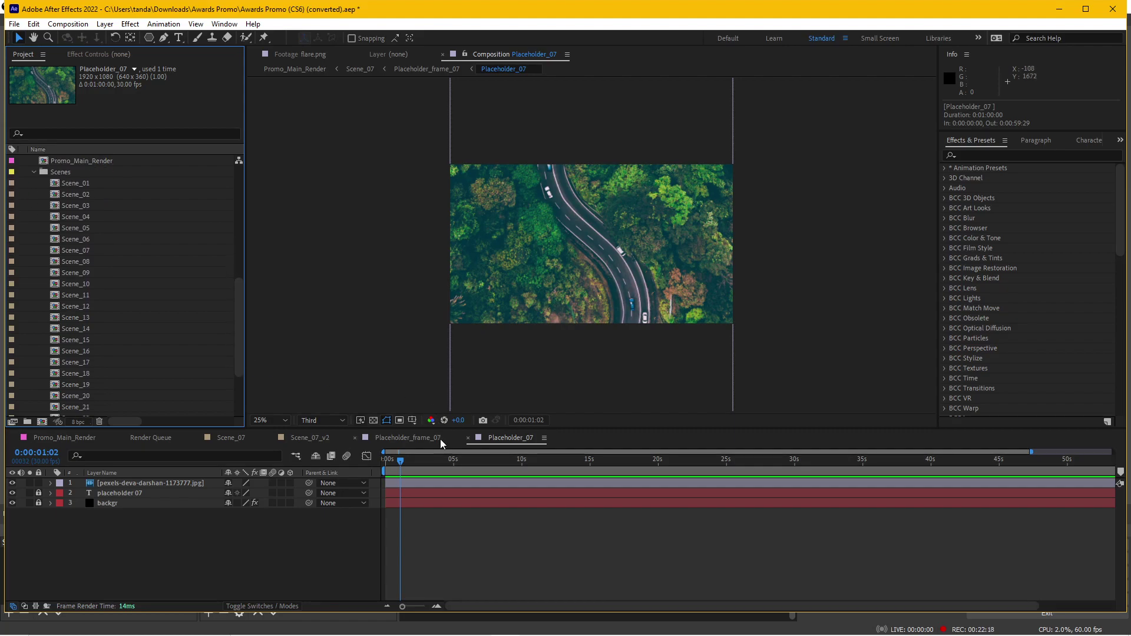
{"action": "left_click", "coordinate": [406, 438]}
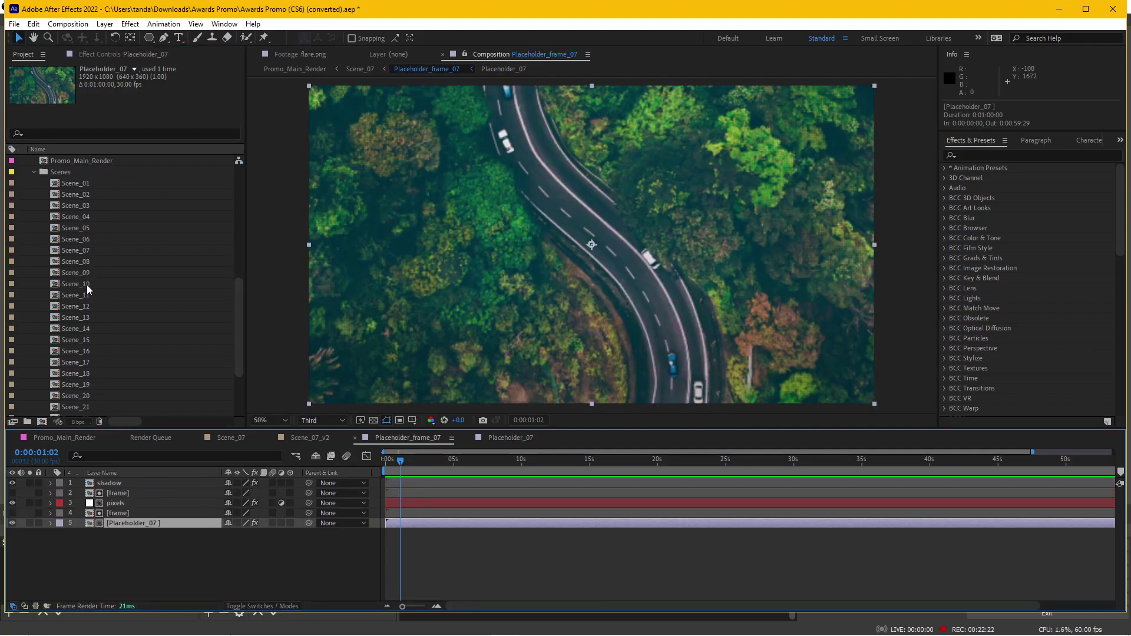
{"action": "scroll", "coordinate": [87, 284], "scroll_direction": "up", "scroll_amount": 1}
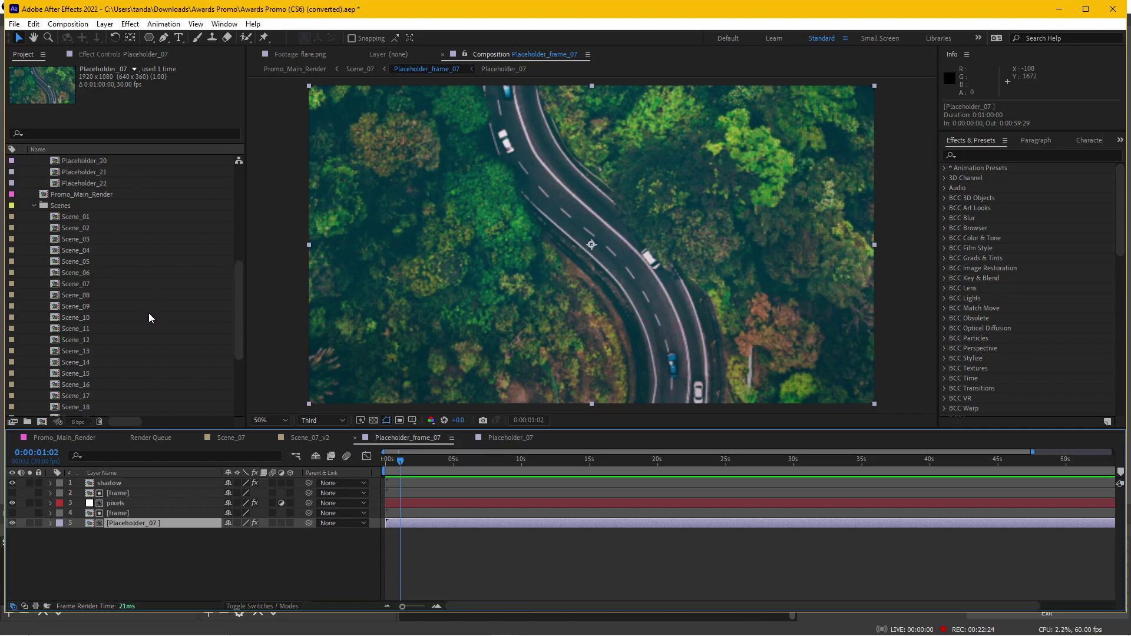
{"action": "left_click", "coordinate": [33, 206]}
{"action": "left_click", "coordinate": [405, 437]}
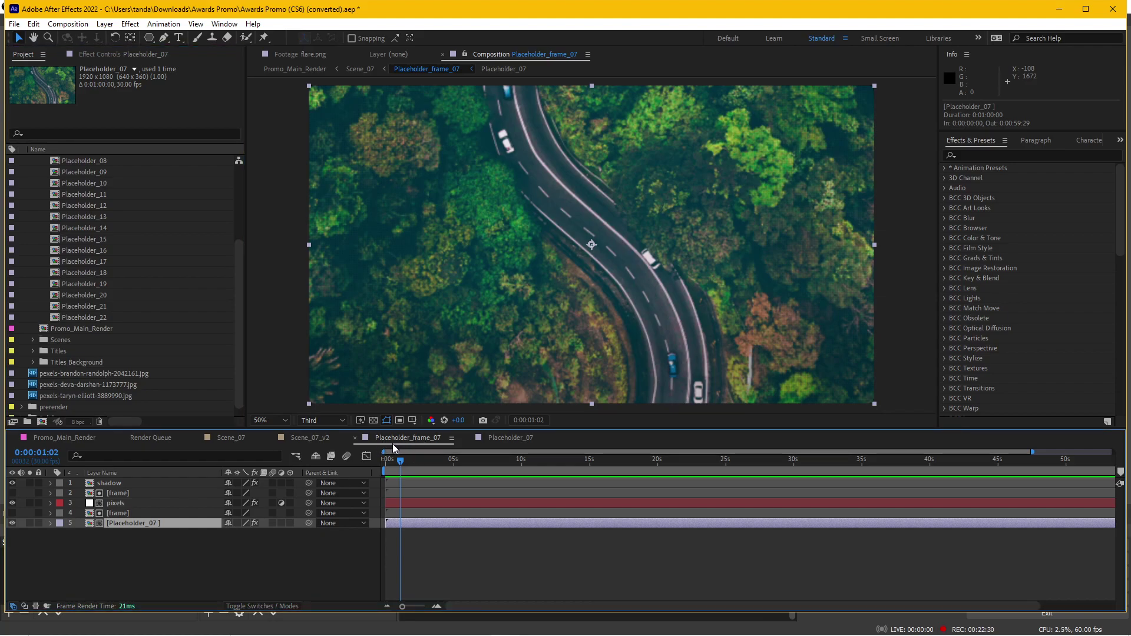
{"action": "left_click", "coordinate": [502, 439]}
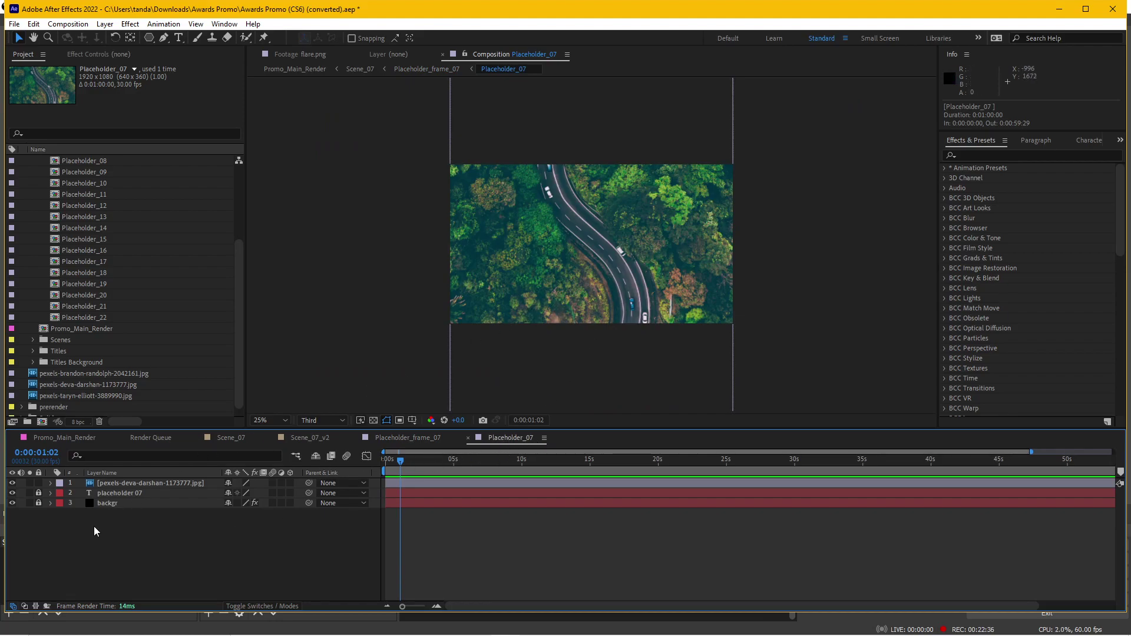
Reveal the Placeholder_07 composition in the project, duplicate it and name the copy Placeholder_07 v2
{"action": "right_click", "coordinate": [118, 535]}
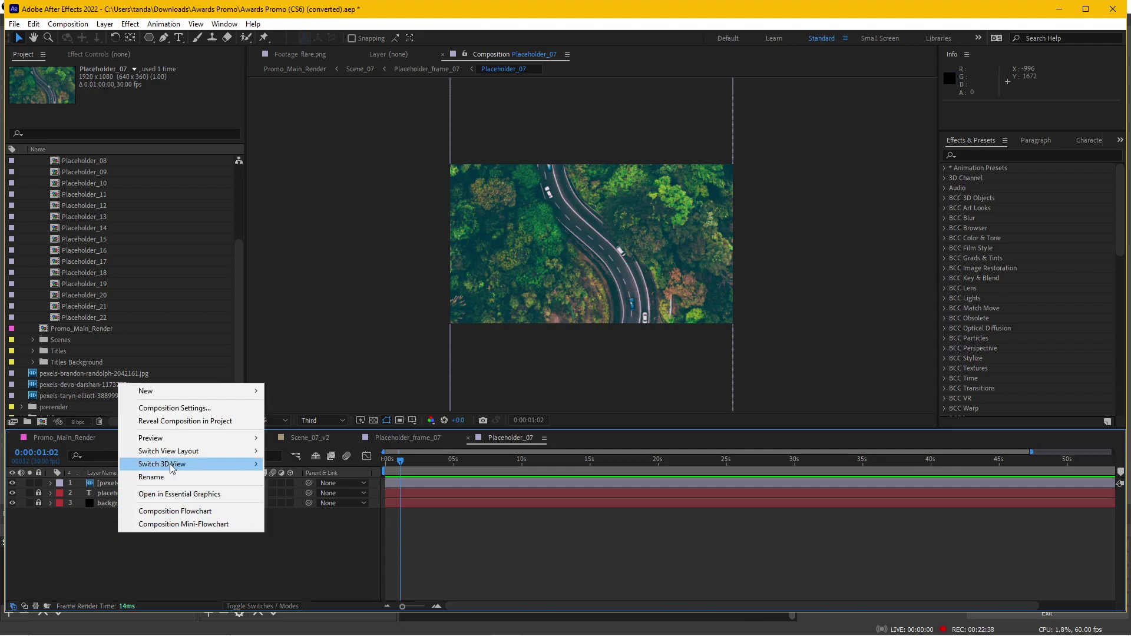
{"action": "left_click", "coordinate": [161, 422]}
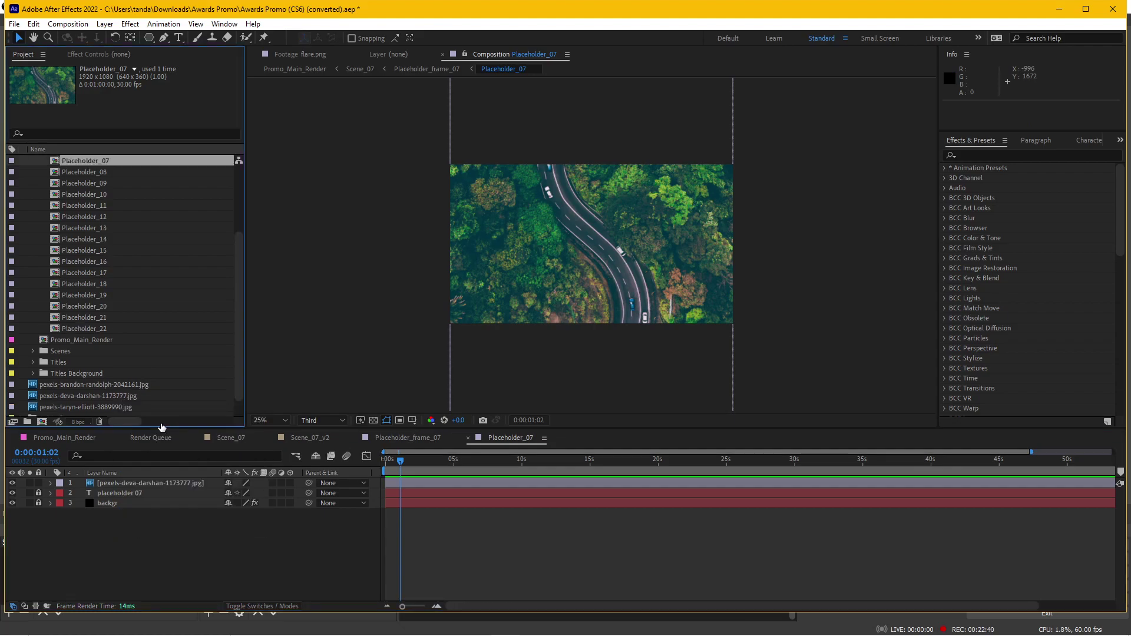
{"action": "scroll", "coordinate": [133, 292], "scroll_direction": "up", "scroll_amount": 3}
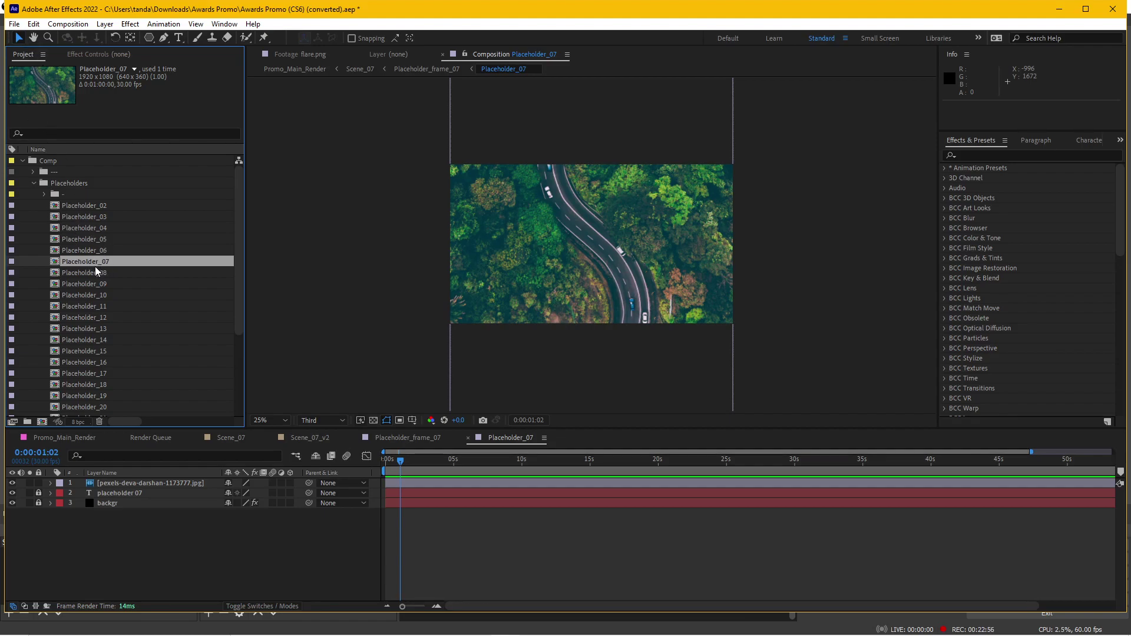
{"action": "key", "text": "ctrl+d"}
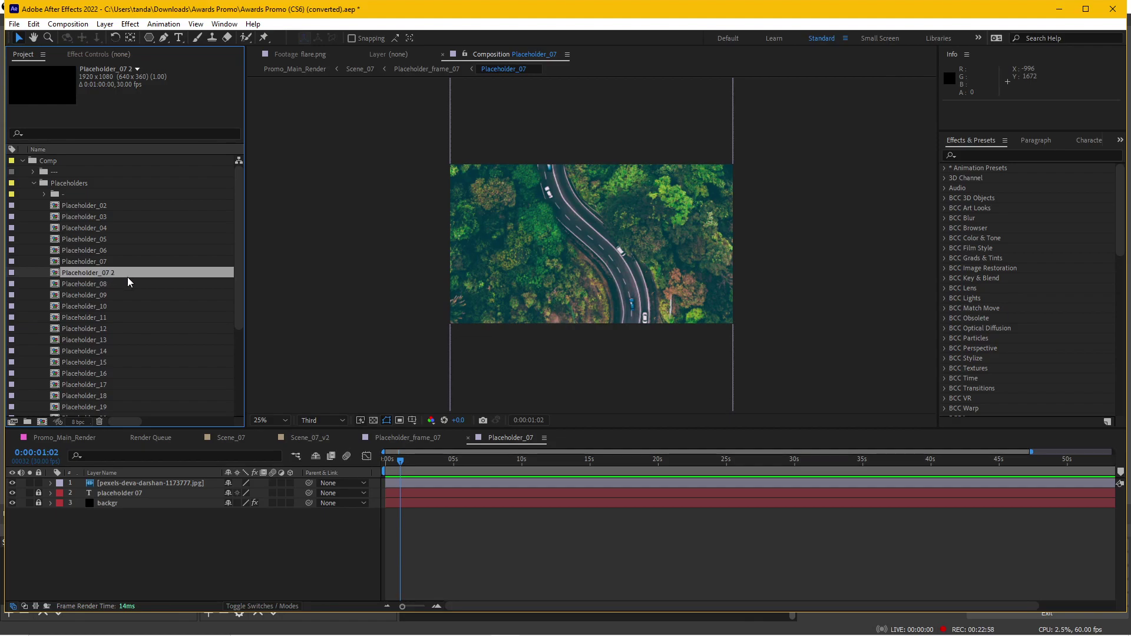
{"action": "key", "text": "Return"}
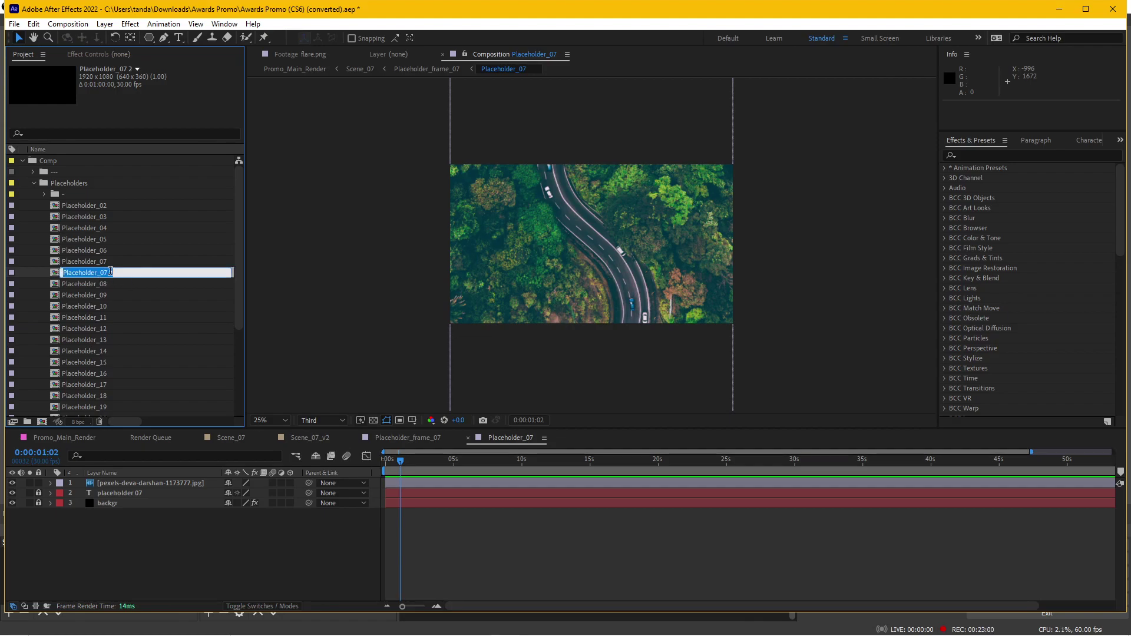
{"action": "type", "text": "v"}
{"action": "key", "text": "Return"}
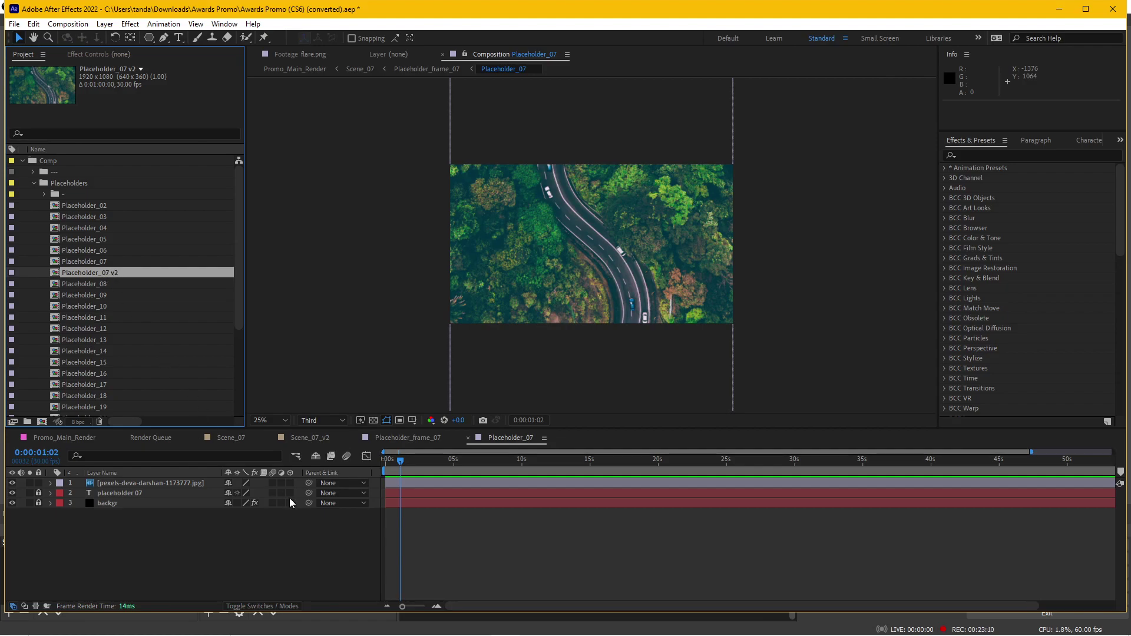
Open Placeholder_07 v2 and add pexels-brandon-randolph-2042161.jpg as its uppermost layer
{"action": "double_click", "coordinate": [87, 272]}
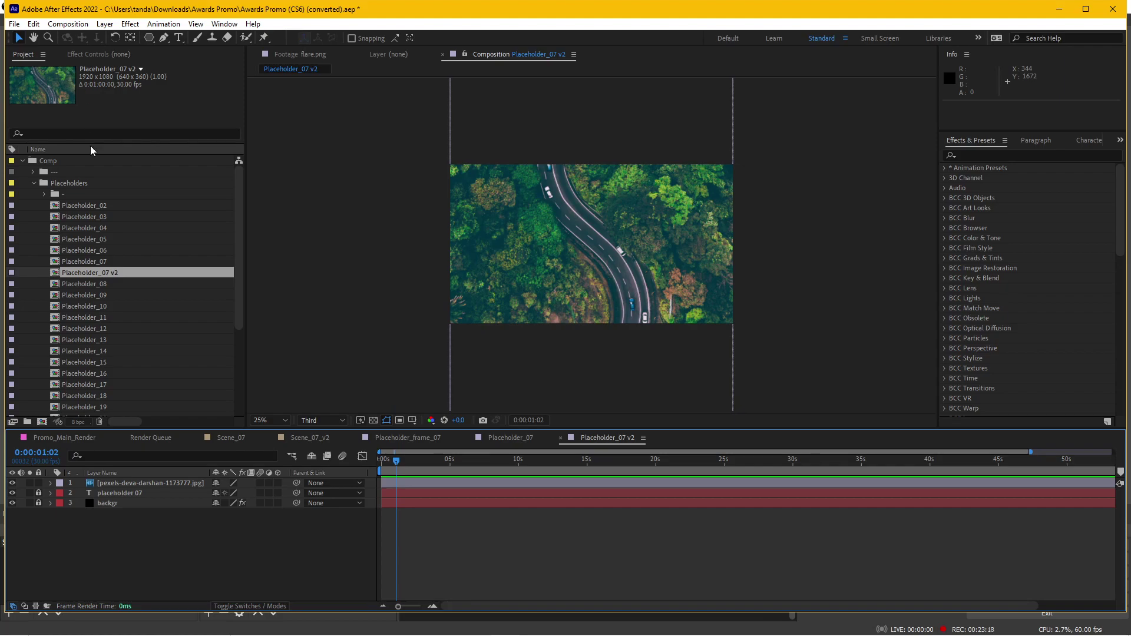
{"action": "scroll", "coordinate": [142, 352], "scroll_direction": "down", "scroll_amount": 4}
{"action": "left_click_drag", "start_coordinate": [95, 358], "coordinate": [147, 479]}
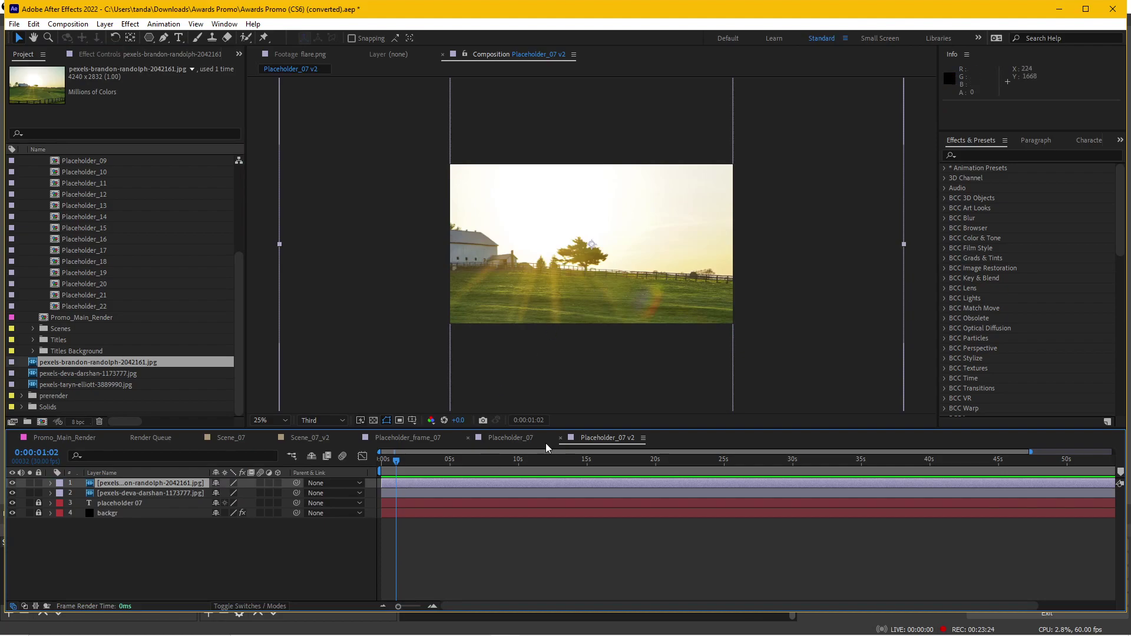
Return to Placeholder_frame_07 and examine its nested Placeholder_07 layer, leaving nothing selected
{"action": "left_click", "coordinate": [411, 437]}
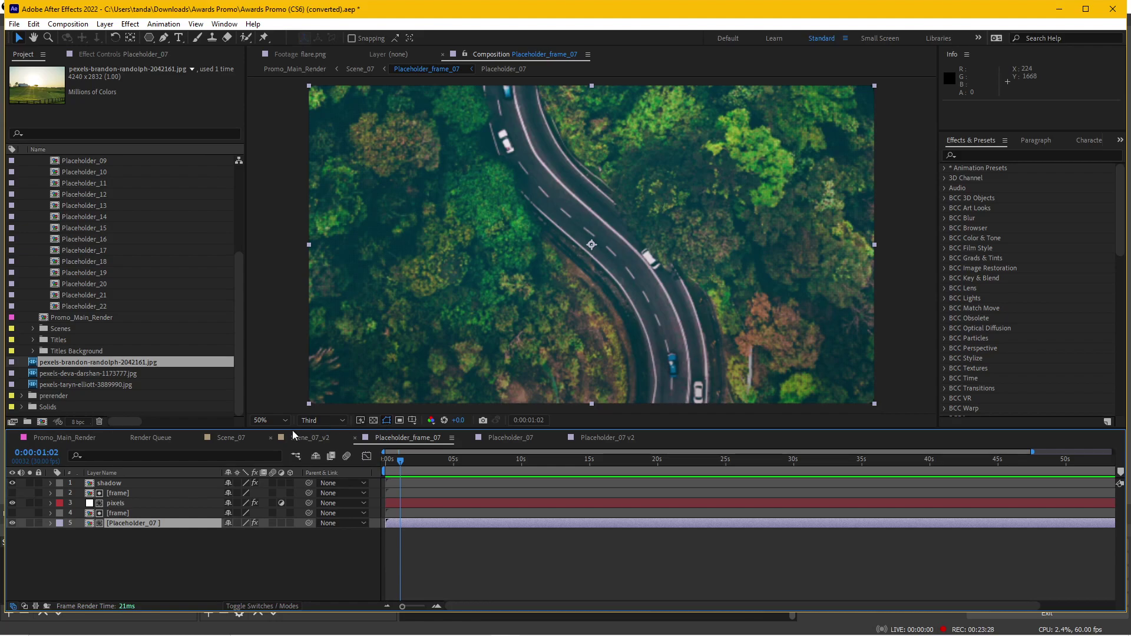
{"action": "left_click", "coordinate": [148, 513]}
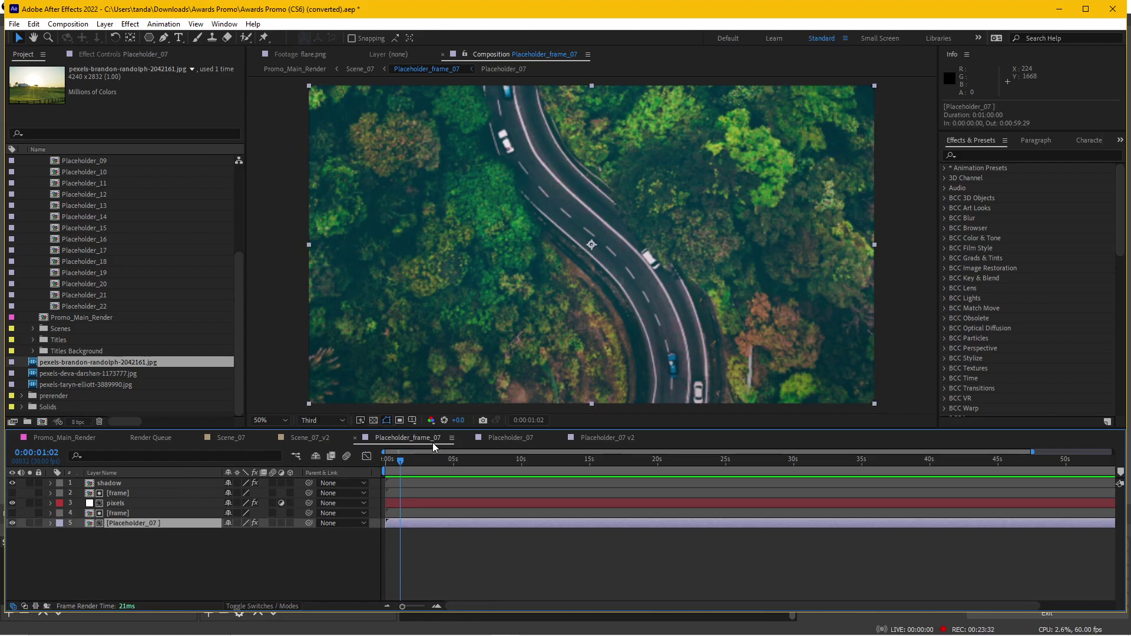
{"action": "left_click", "coordinate": [136, 536]}
{"action": "left_click", "coordinate": [151, 524]}
{"action": "left_click", "coordinate": [116, 570]}
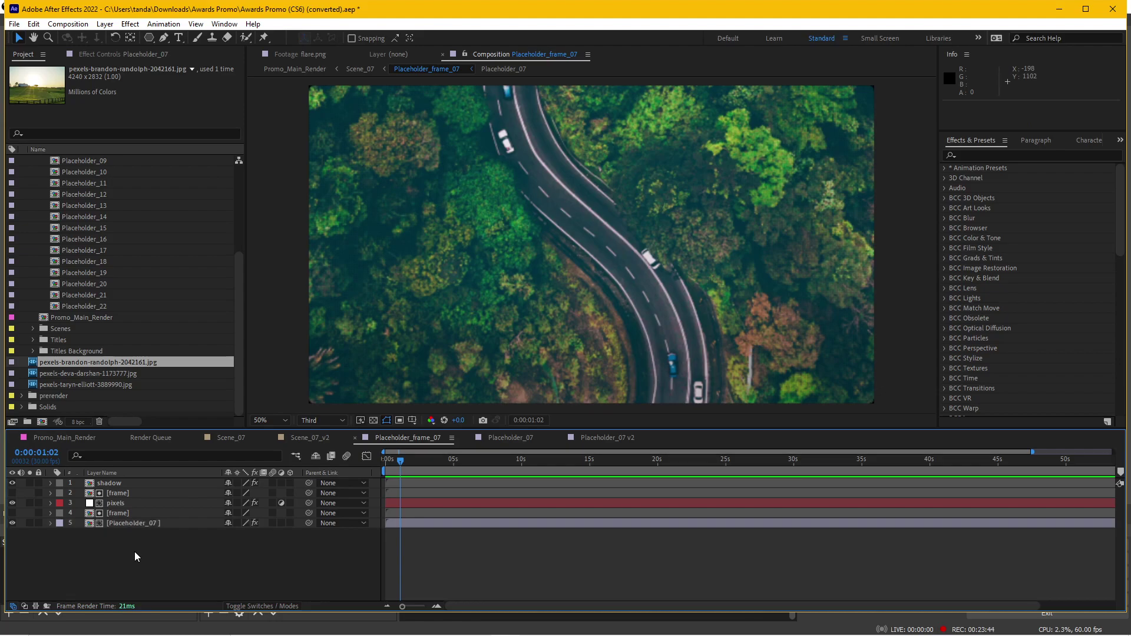
Reveal the Placeholder_frame_07 composition in the project and view it within the Placeholders subfolder
{"action": "right_click", "coordinate": [135, 552]}
{"action": "left_click", "coordinate": [186, 444]}
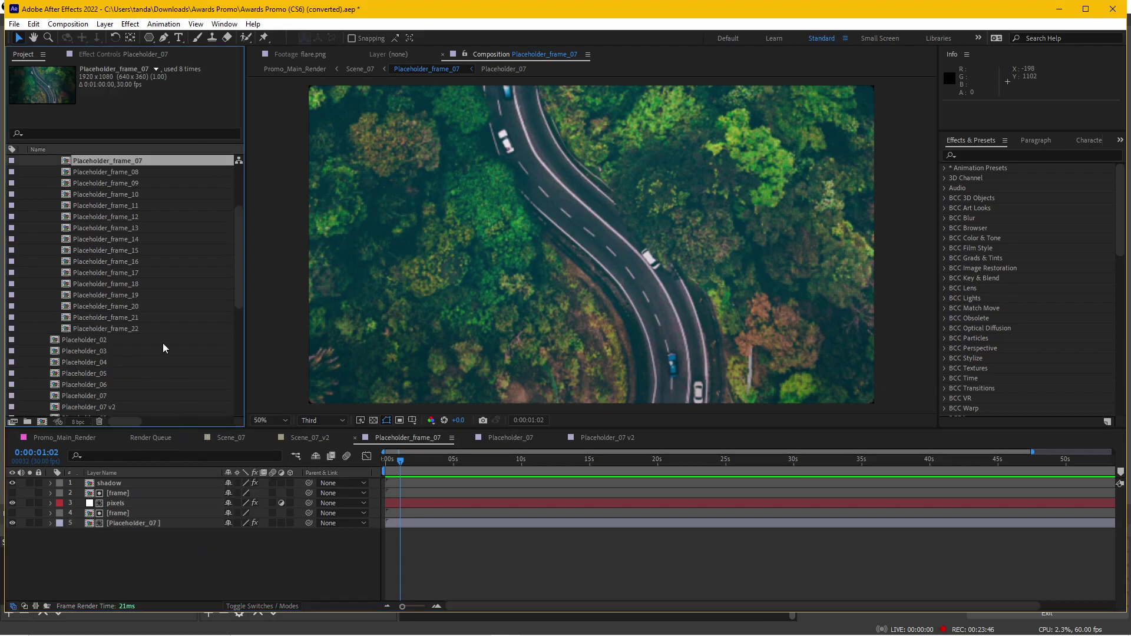
{"action": "scroll", "coordinate": [157, 326], "scroll_direction": "up", "scroll_amount": 3}
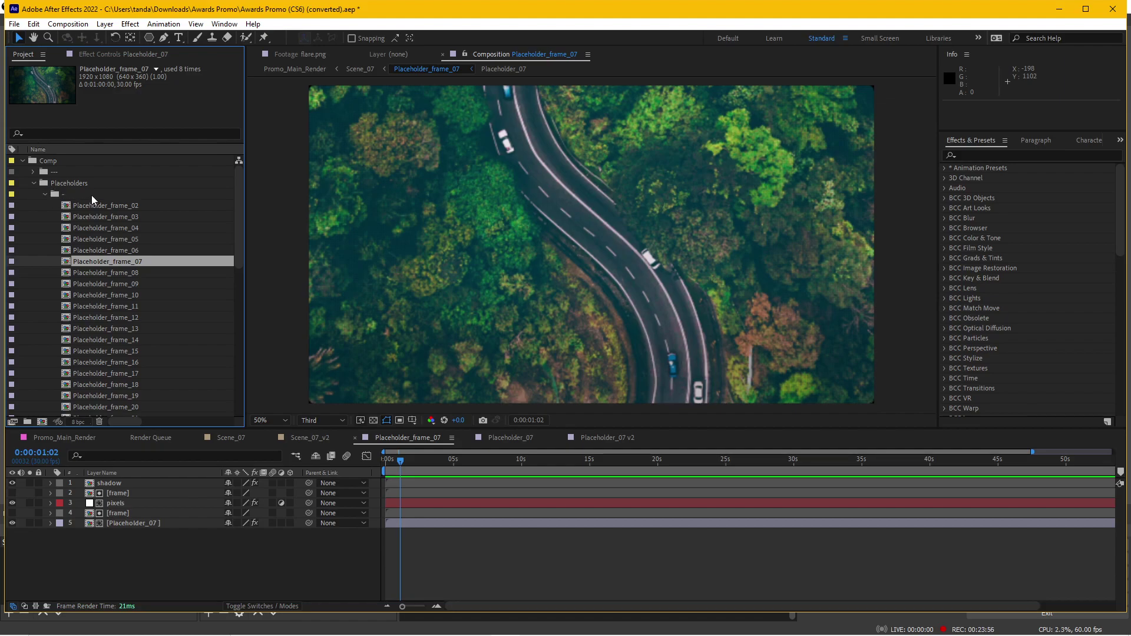
{"action": "right_click", "coordinate": [154, 550]}
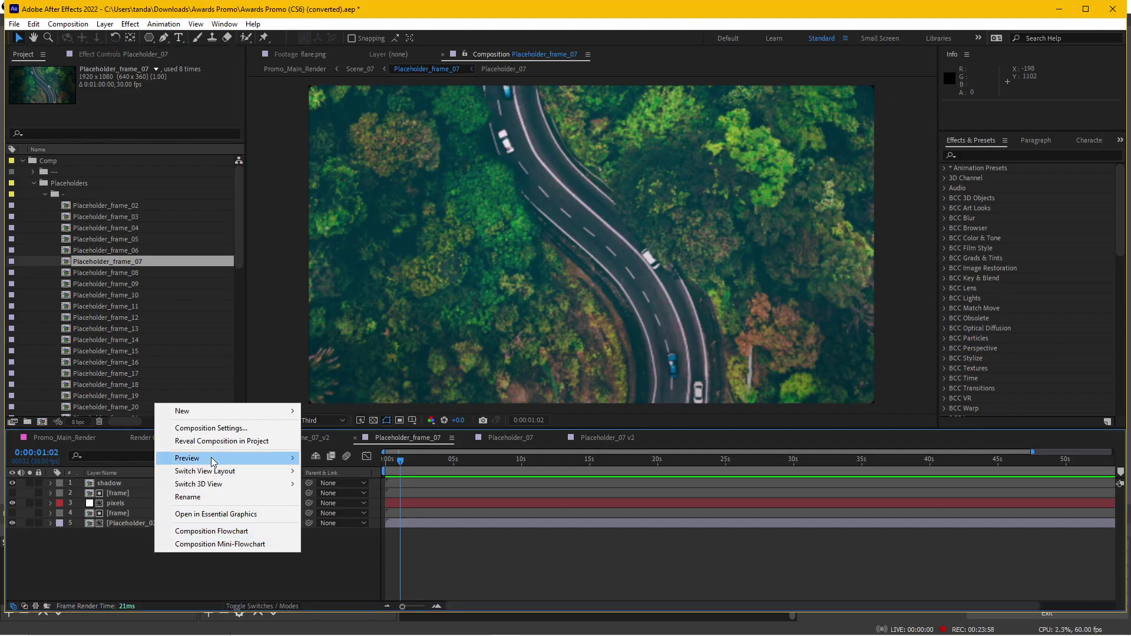
{"action": "left_click", "coordinate": [227, 442]}
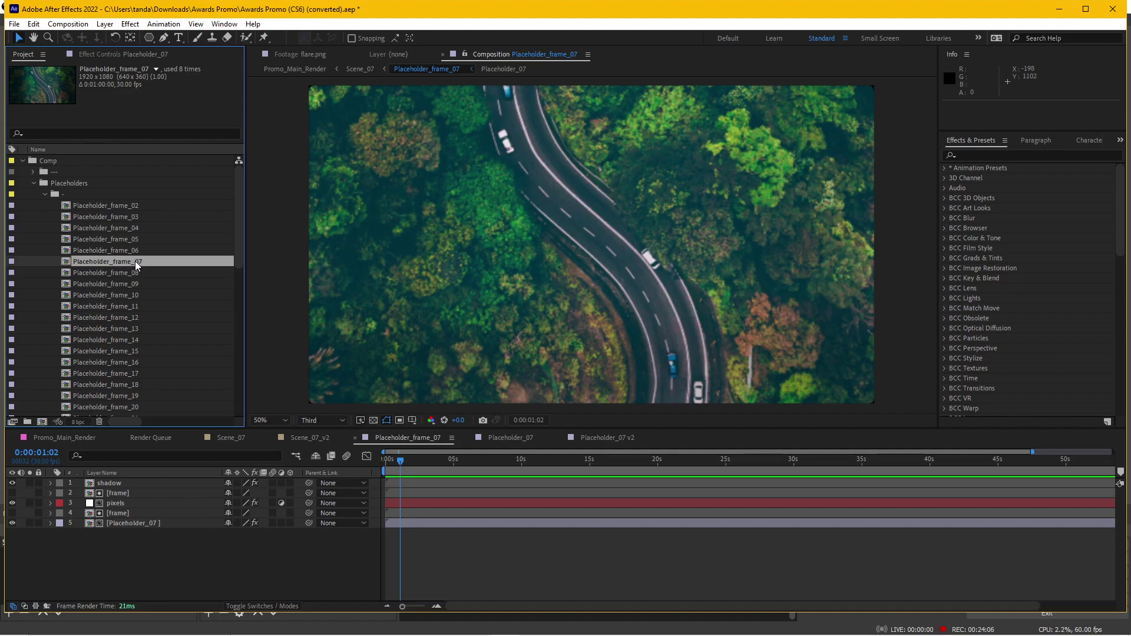
Duplicate the Placeholder_frame_07 composition in the project and name the copy Placeholder_frame_07 v2
{"action": "key", "text": "ctrl+d"}
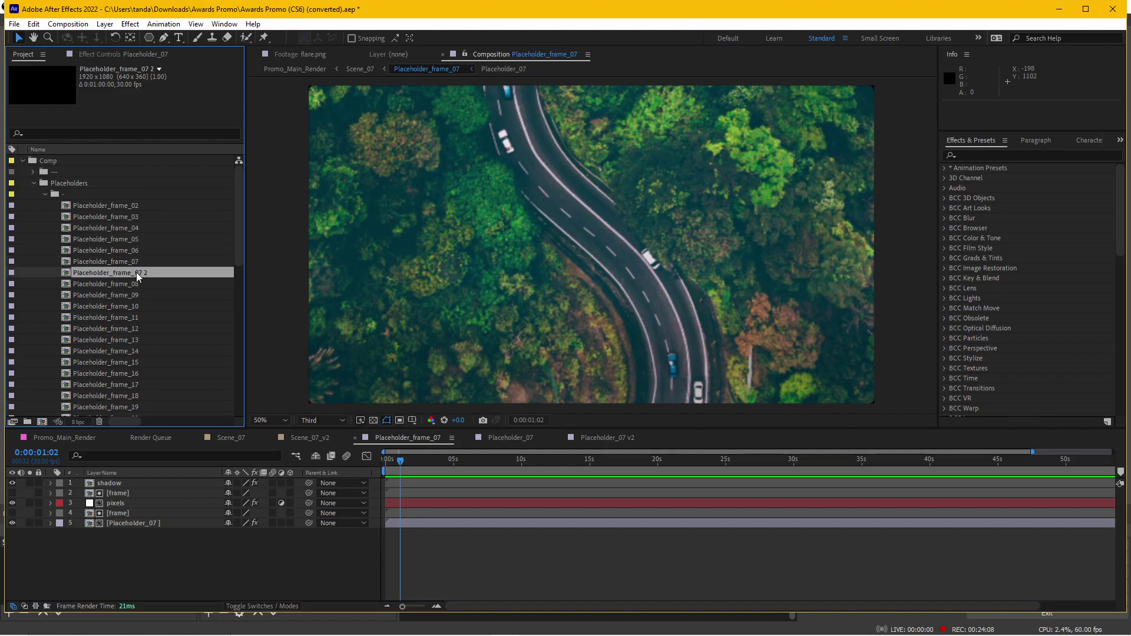
{"action": "key", "text": "Return"}
{"action": "key", "text": "Right"}
{"action": "key", "text": "BackSpace"}
{"action": "type", "text": "v"}
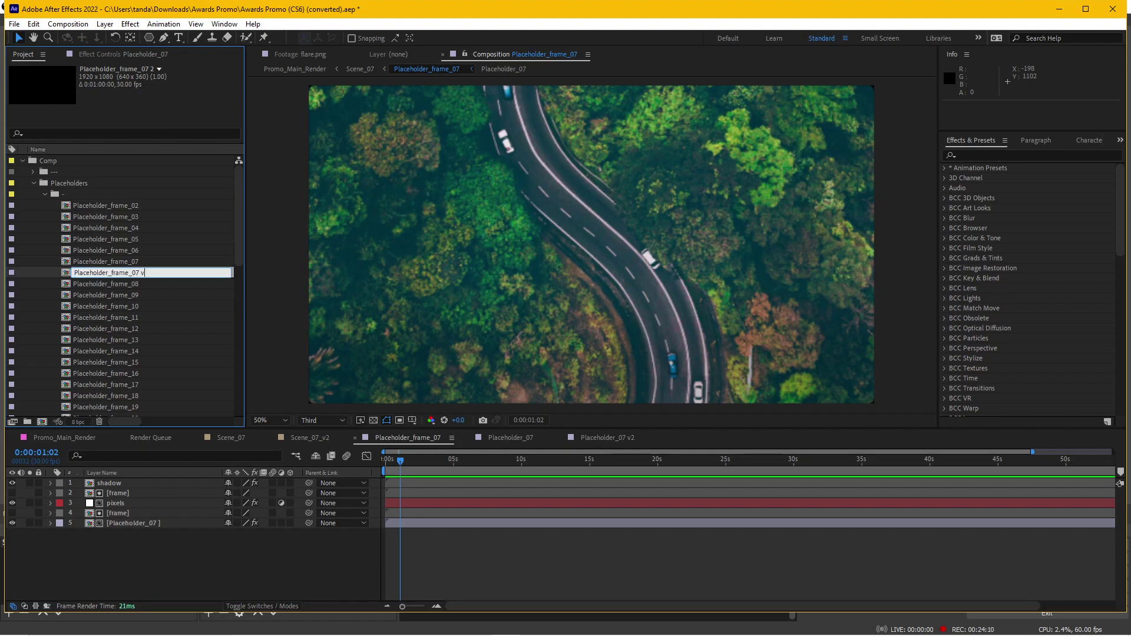
{"action": "type", "text": "2"}
{"action": "key", "text": "Return"}
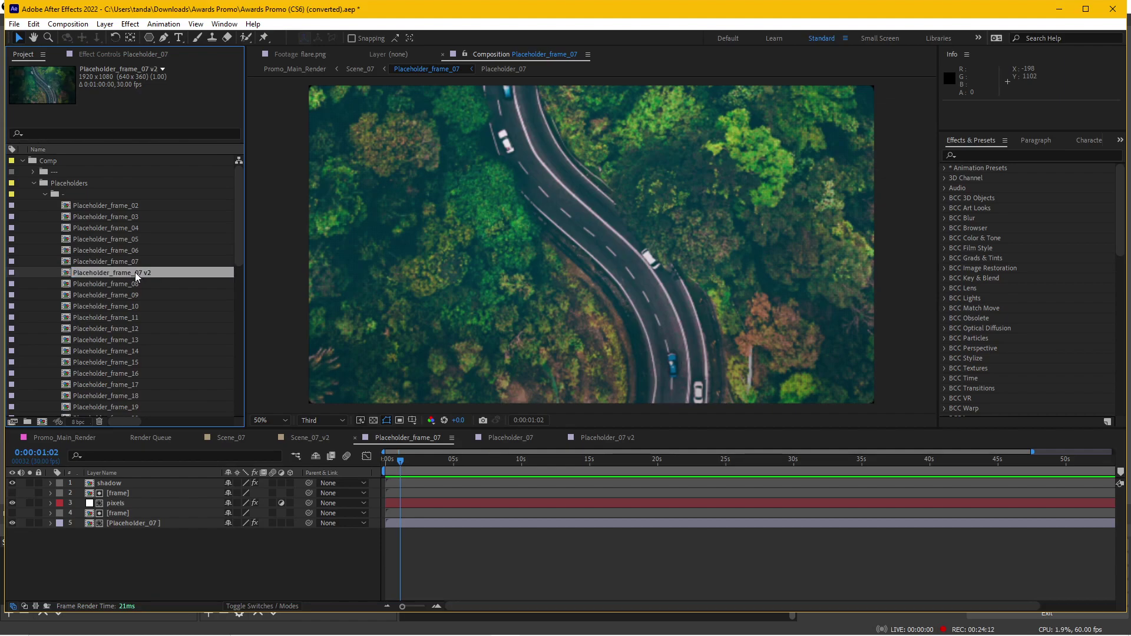
Open Placeholder_frame_07 v2, replace its nested Placeholder_07 layer with Placeholder_07 v2, and return the playhead to the start
{"action": "double_click", "coordinate": [136, 272]}
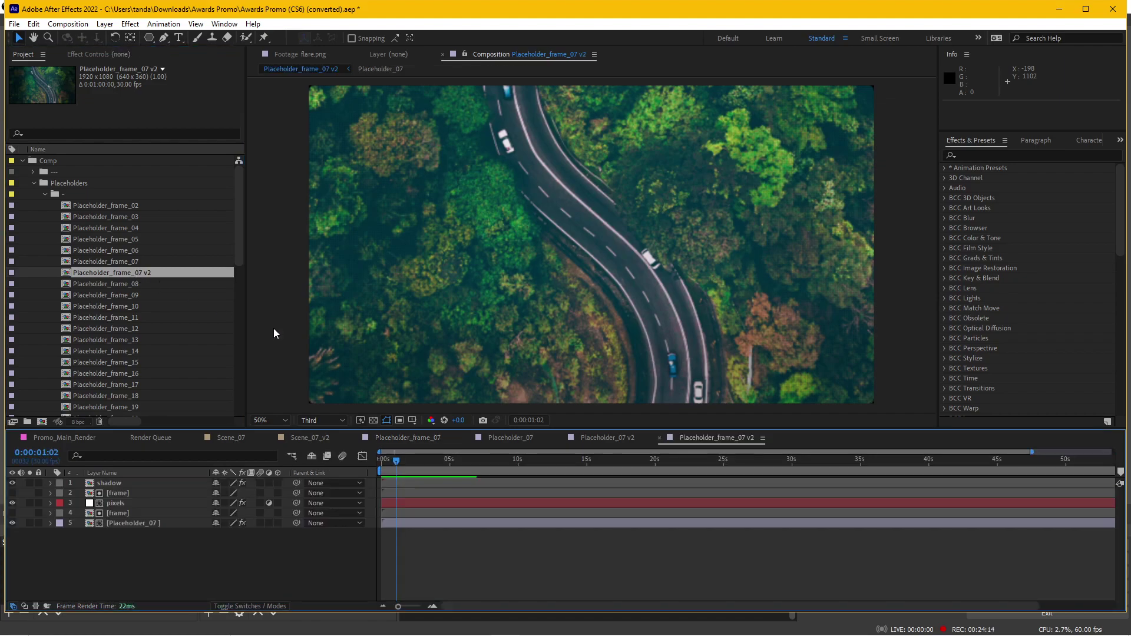
{"action": "left_click", "coordinate": [137, 523]}
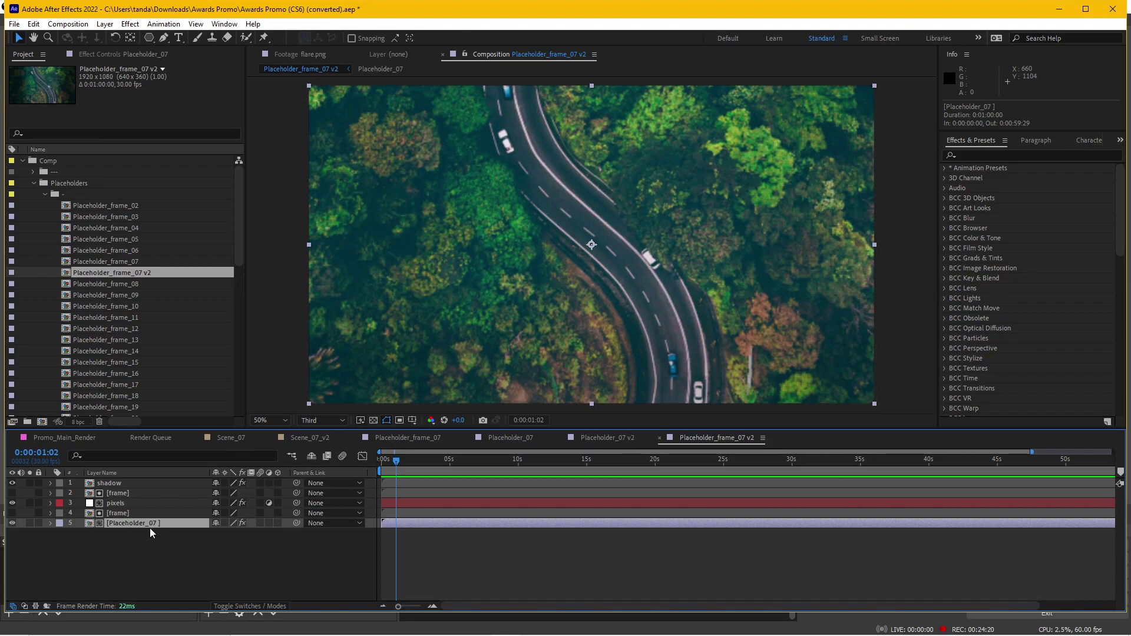
{"action": "scroll", "coordinate": [111, 321], "scroll_direction": "down", "scroll_amount": 12}
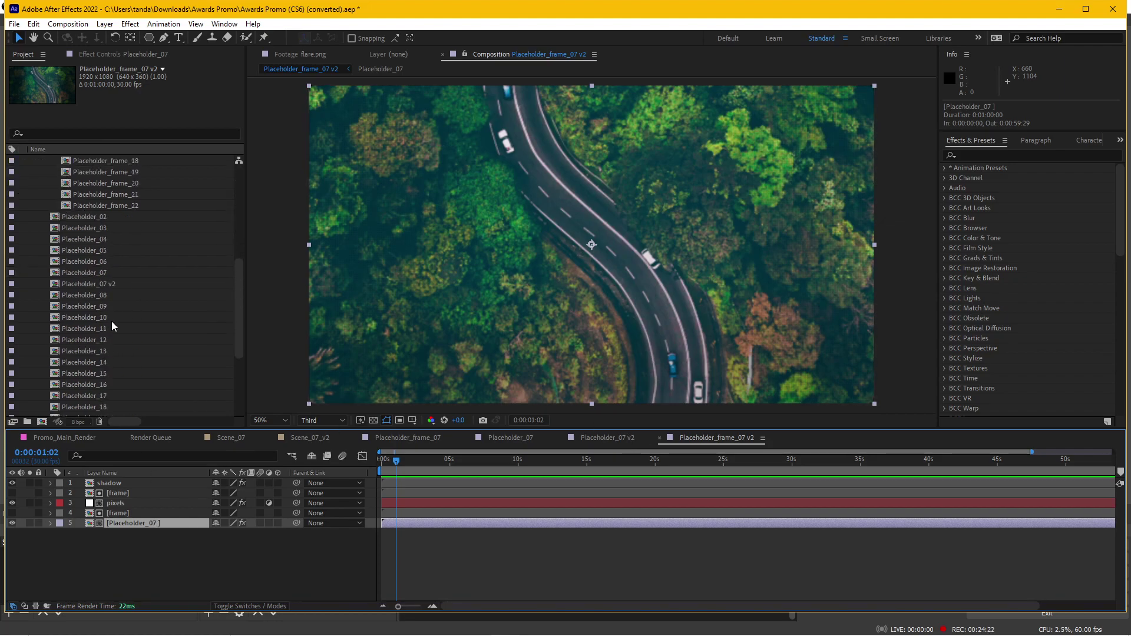
{"action": "scroll", "coordinate": [112, 326], "scroll_direction": "up", "scroll_amount": 5}
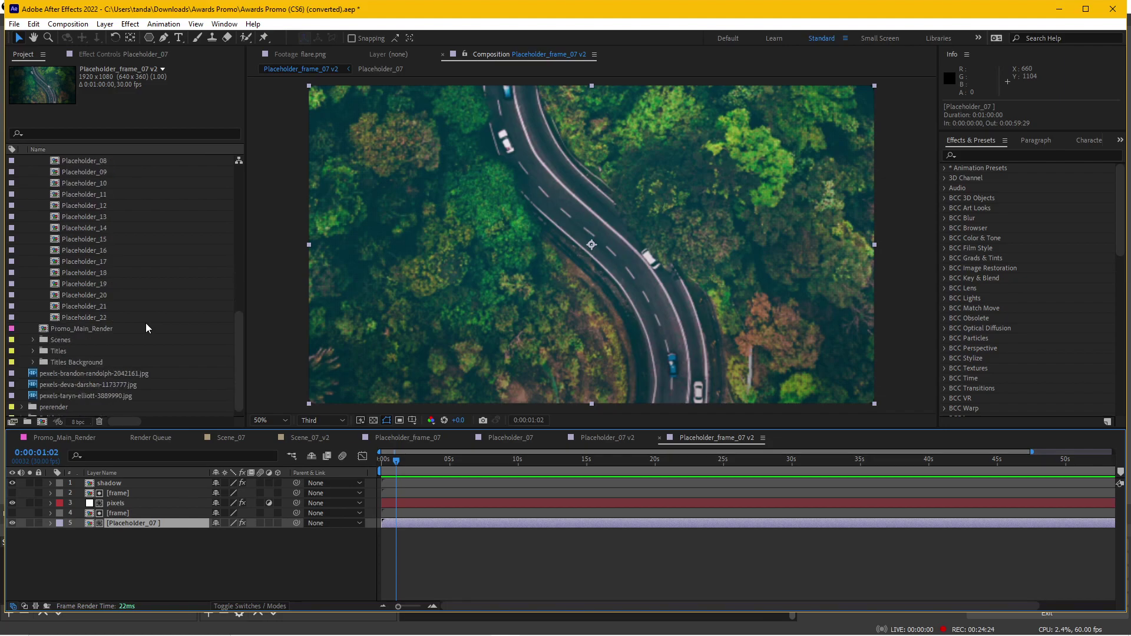
{"action": "scroll", "coordinate": [146, 327], "scroll_direction": "up", "scroll_amount": 10}
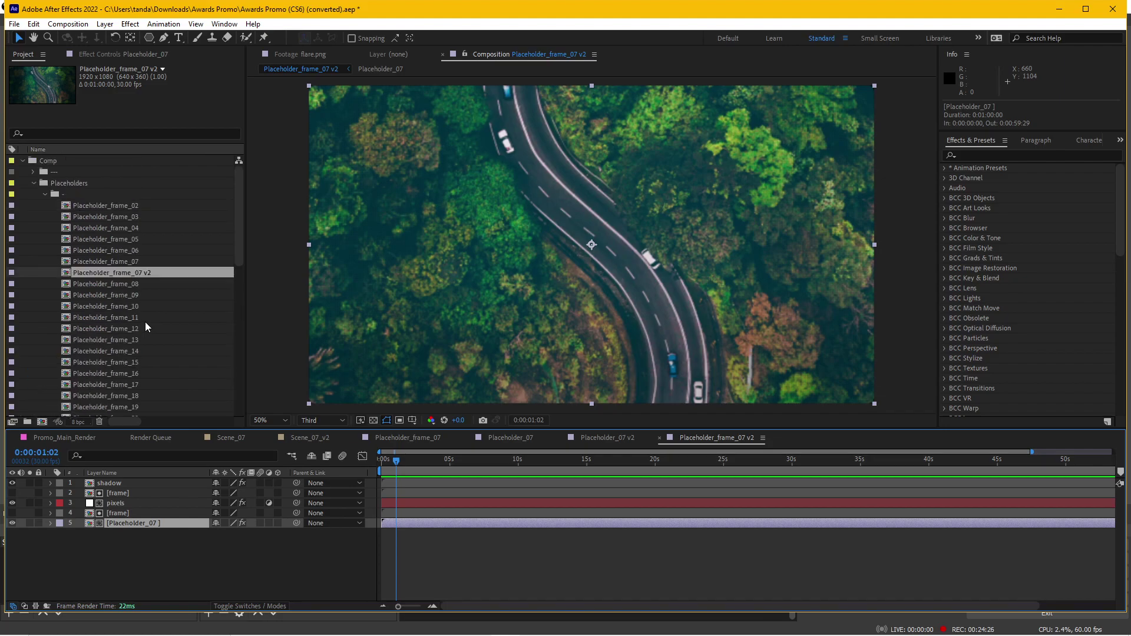
{"action": "scroll", "coordinate": [145, 321], "scroll_direction": "down", "scroll_amount": 8}
{"action": "left_click", "coordinate": [106, 319]}
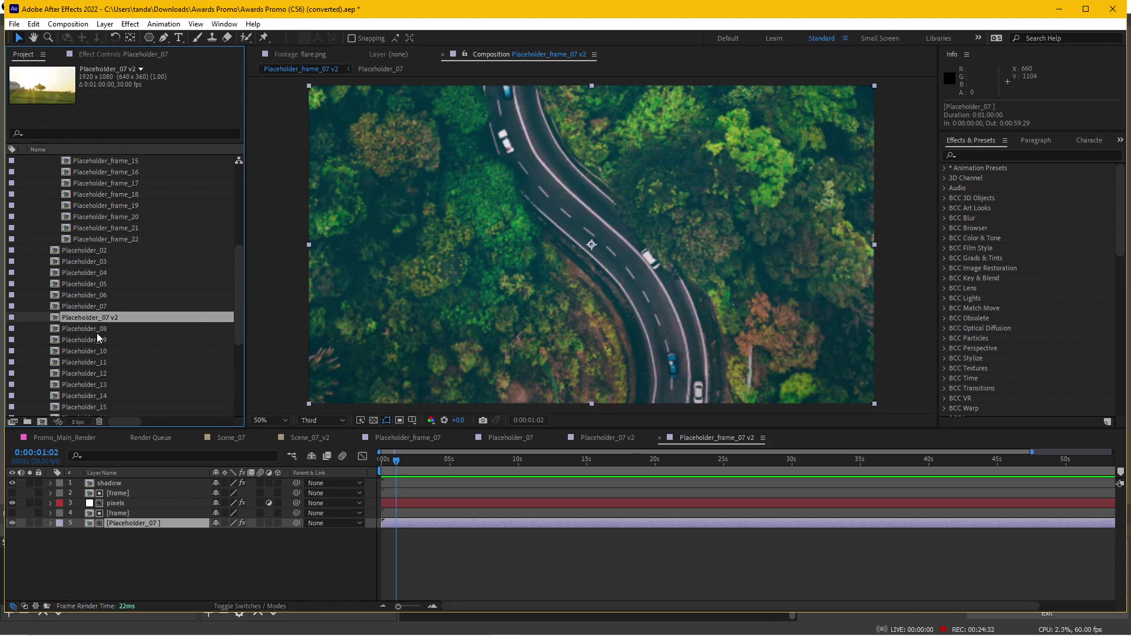
{"action": "left_click", "coordinate": [151, 524]}
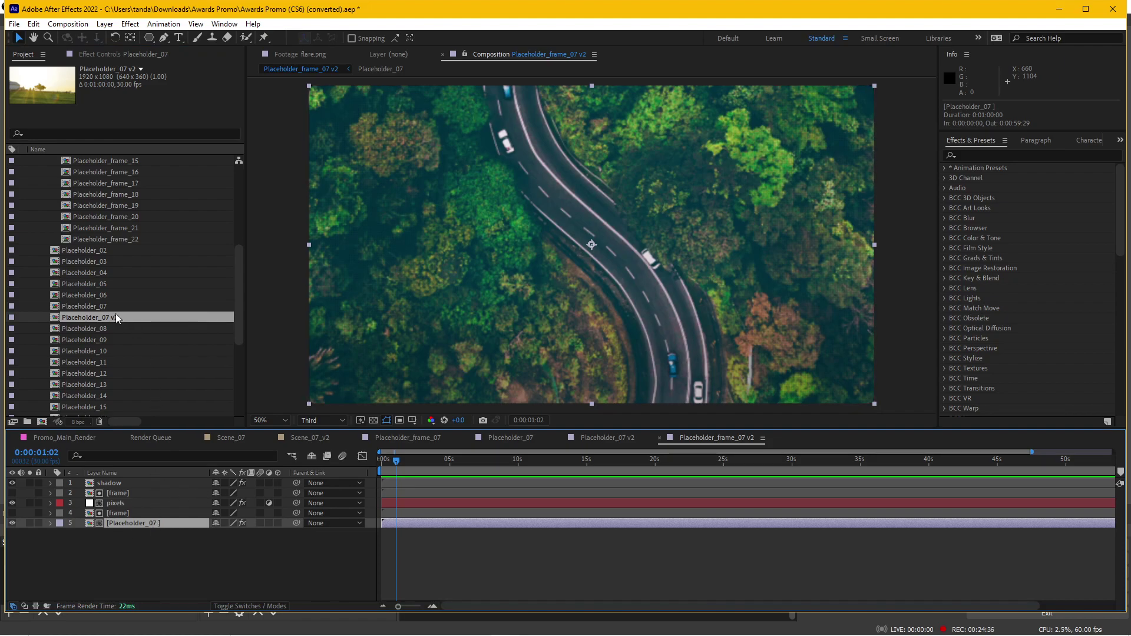
{"action": "left_click_drag", "start_coordinate": [104, 316], "coordinate": [131, 525]}
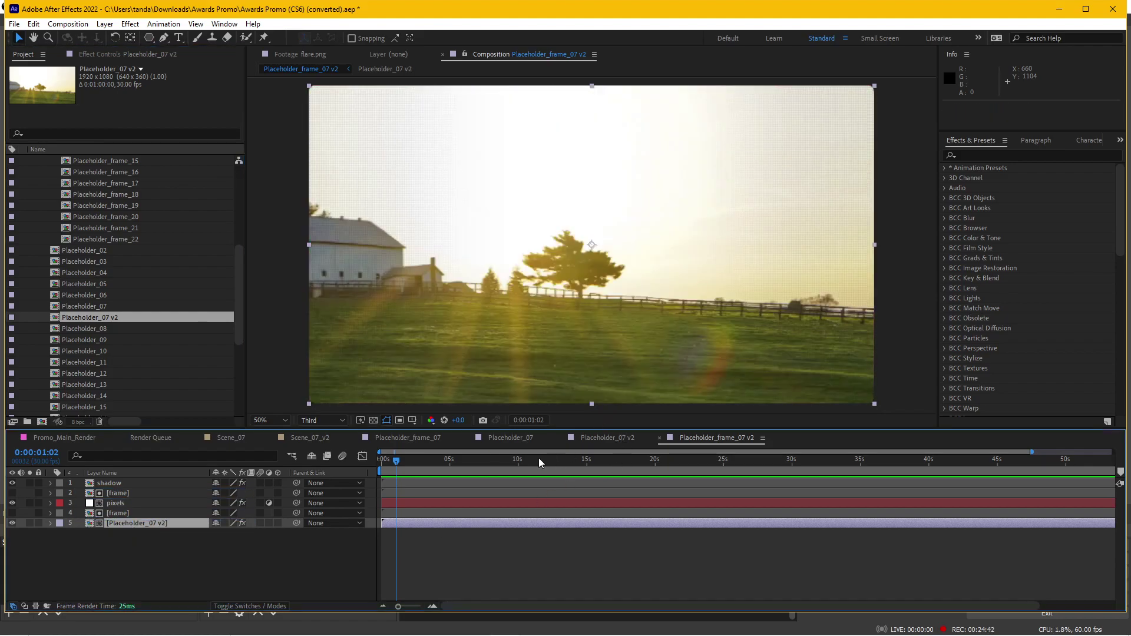
{"action": "left_click_drag", "start_coordinate": [393, 460], "coordinate": [335, 466]}
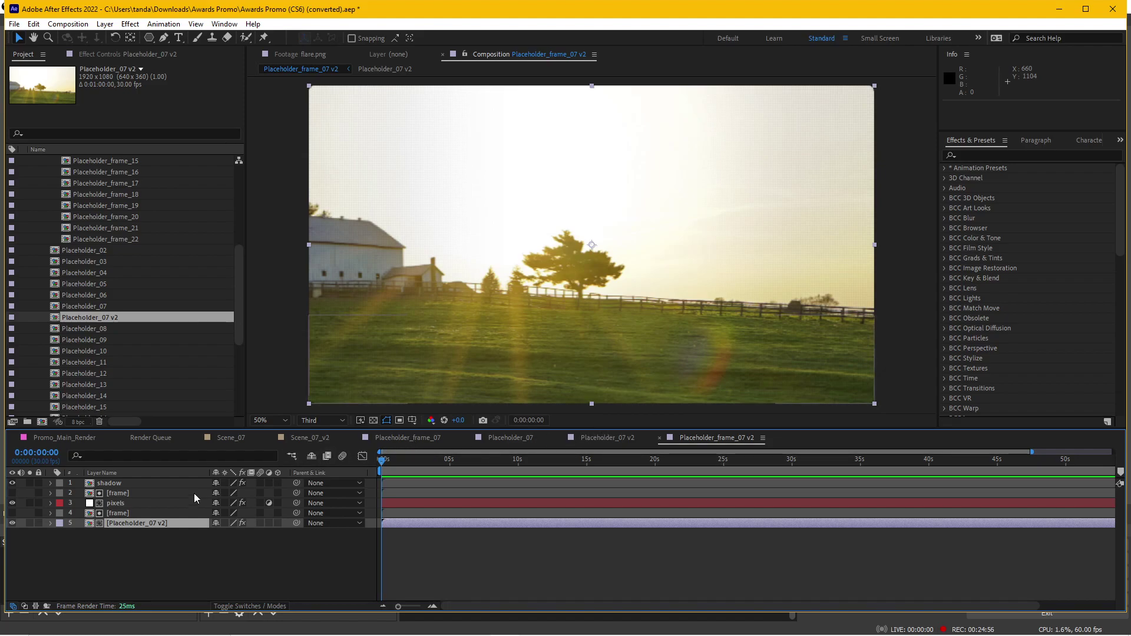
In Scene_07_v2, move to 0:00:03:14 and replace the Placeholder_frame_07 layer with Placeholder_frame_07 v2
{"action": "left_click", "coordinate": [307, 438]}
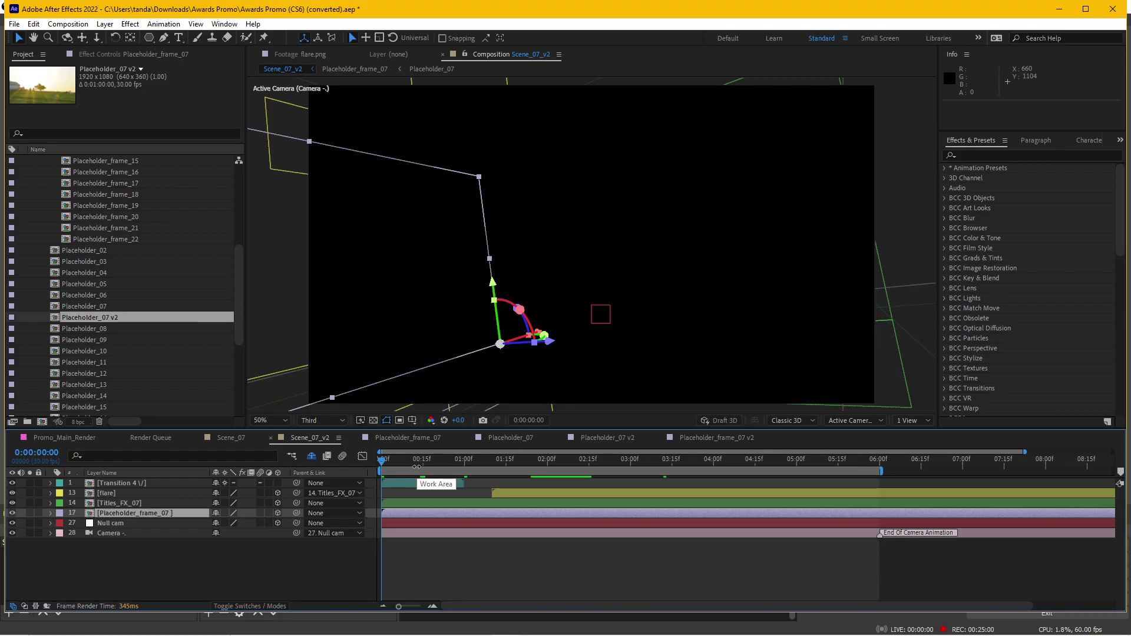
{"action": "left_click", "coordinate": [525, 459]}
{"action": "left_click_drag", "start_coordinate": [568, 462], "coordinate": [670, 459]}
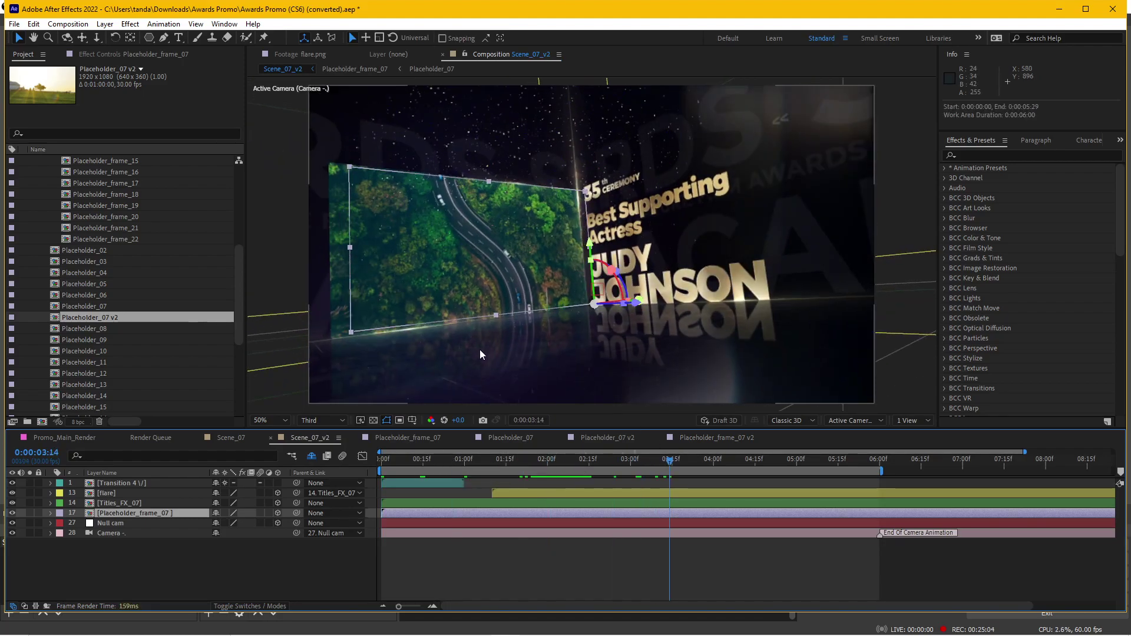
{"action": "left_click", "coordinate": [122, 544]}
{"action": "left_click", "coordinate": [118, 515]}
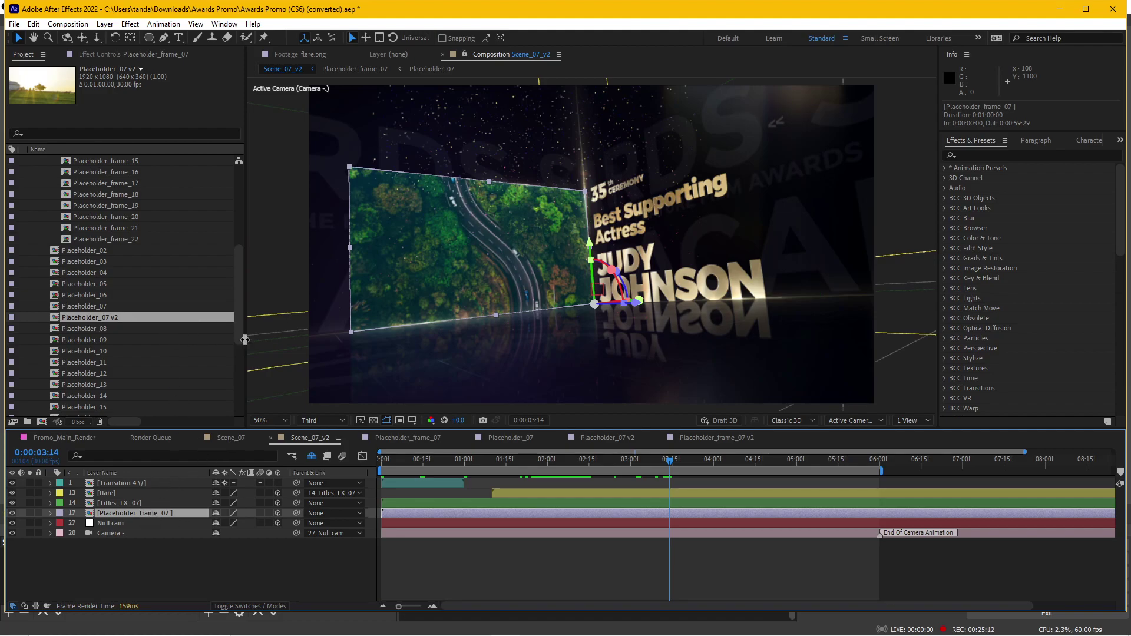
{"action": "double_click", "coordinate": [134, 513]}
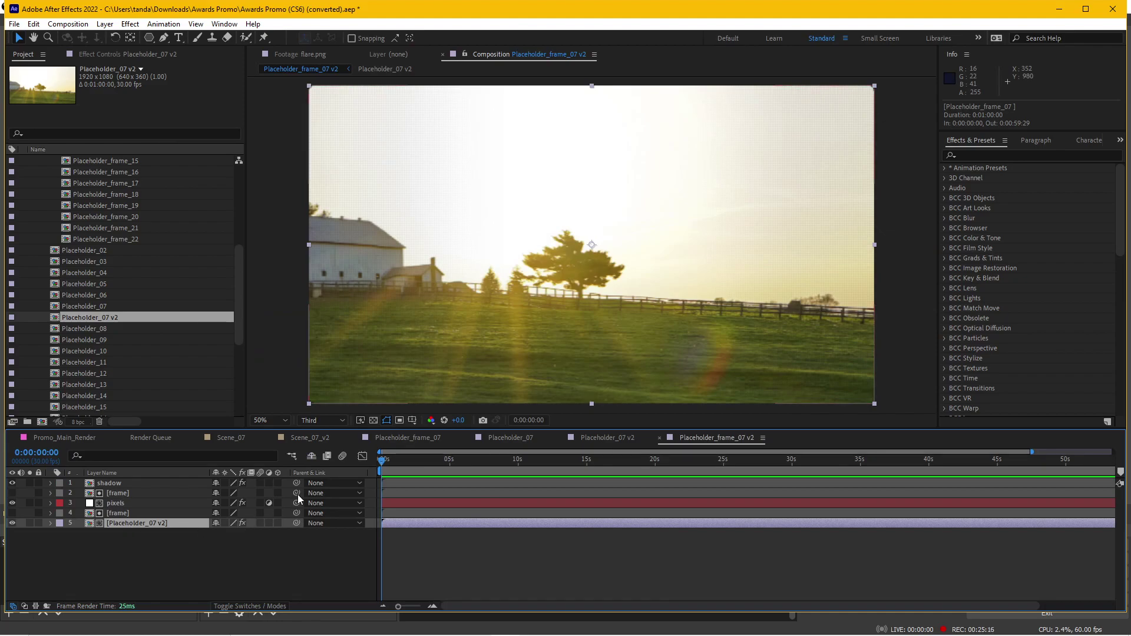
{"action": "left_click", "coordinate": [311, 438]}
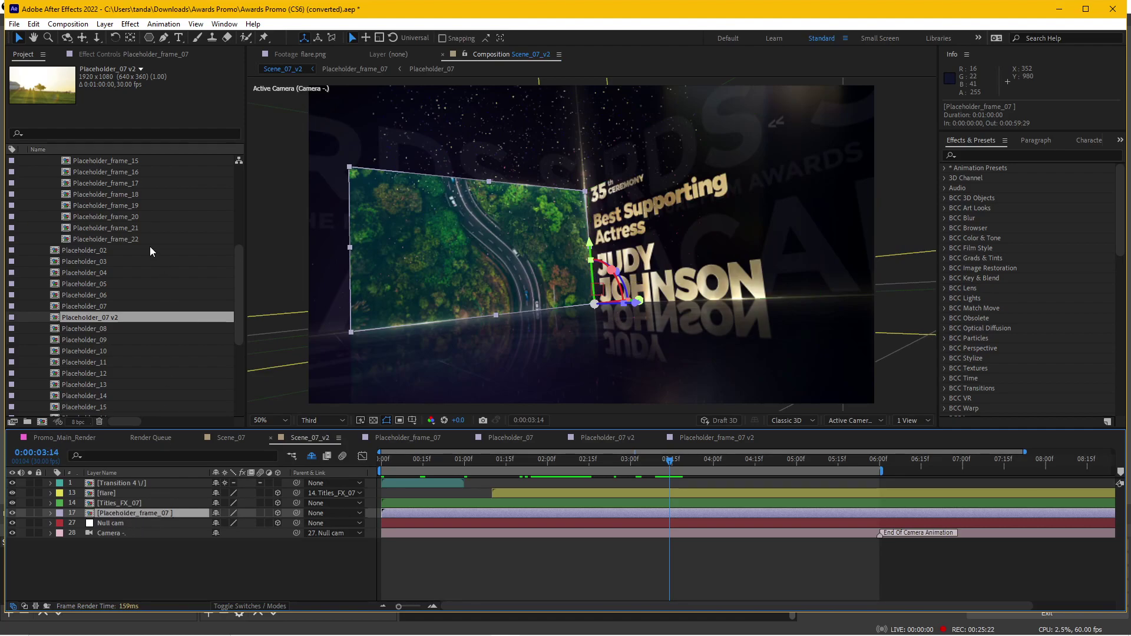
{"action": "scroll", "coordinate": [147, 249], "scroll_direction": "up", "scroll_amount": 5}
{"action": "left_click", "coordinate": [128, 274]}
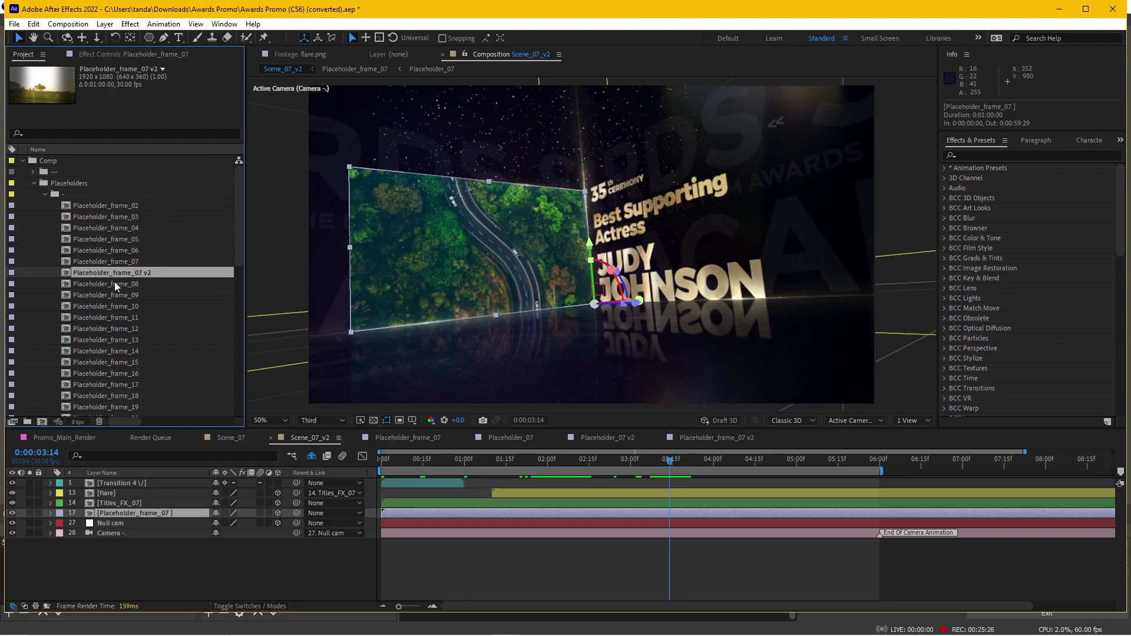
{"action": "left_click_drag", "start_coordinate": [139, 273], "coordinate": [174, 518]}
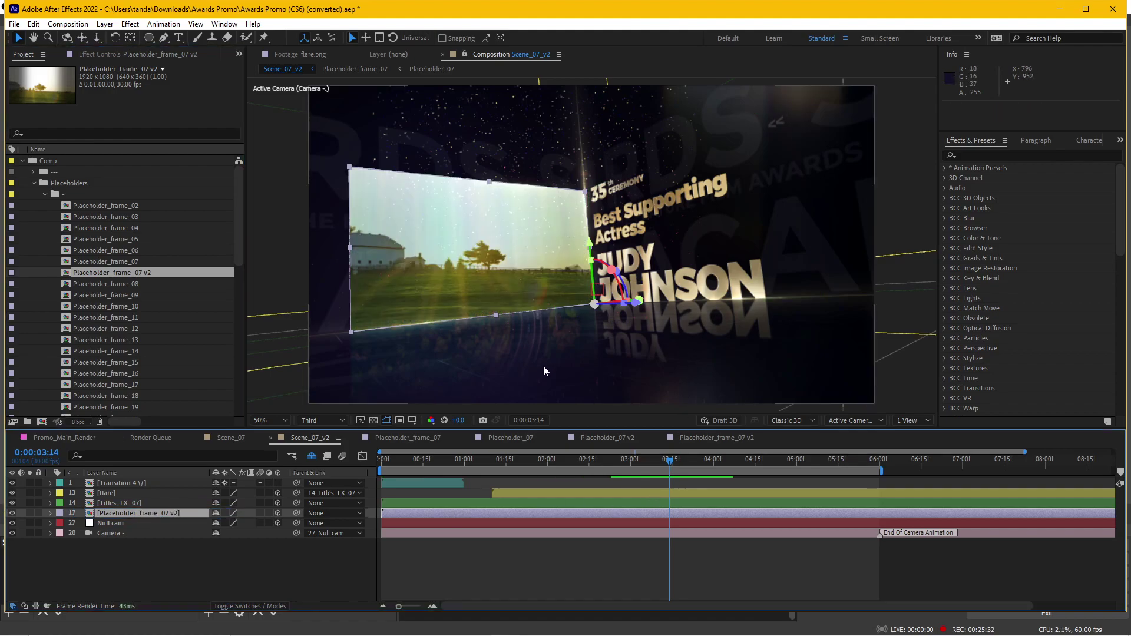
Scrub through Scene_07_v2 and the original Scene_07, switching between them to compare their placeholder media
{"action": "left_click", "coordinate": [509, 459]}
{"action": "left_click_drag", "start_coordinate": [478, 462], "coordinate": [658, 461]}
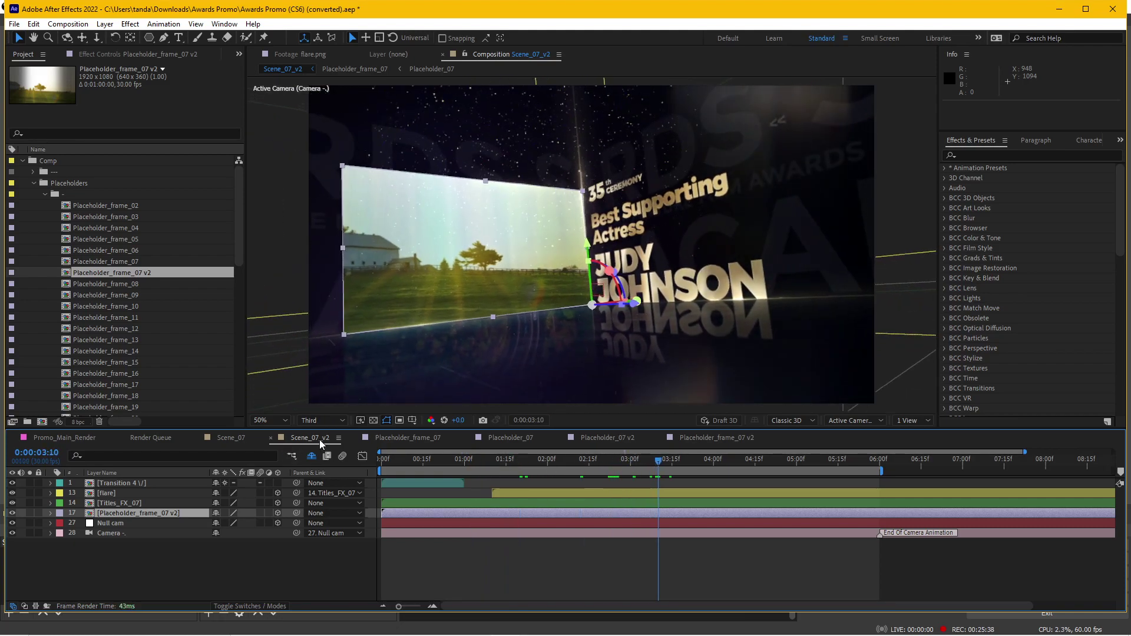
{"action": "left_click", "coordinate": [231, 439]}
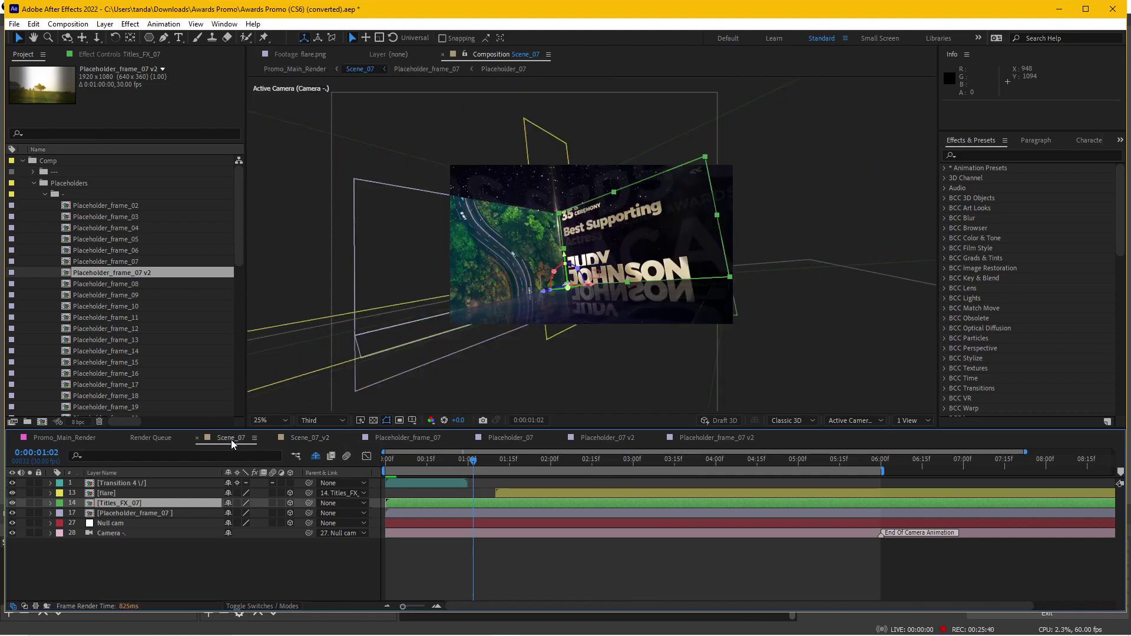
{"action": "left_click_drag", "start_coordinate": [546, 469], "coordinate": [625, 465]}
{"action": "key", "text": "period"}
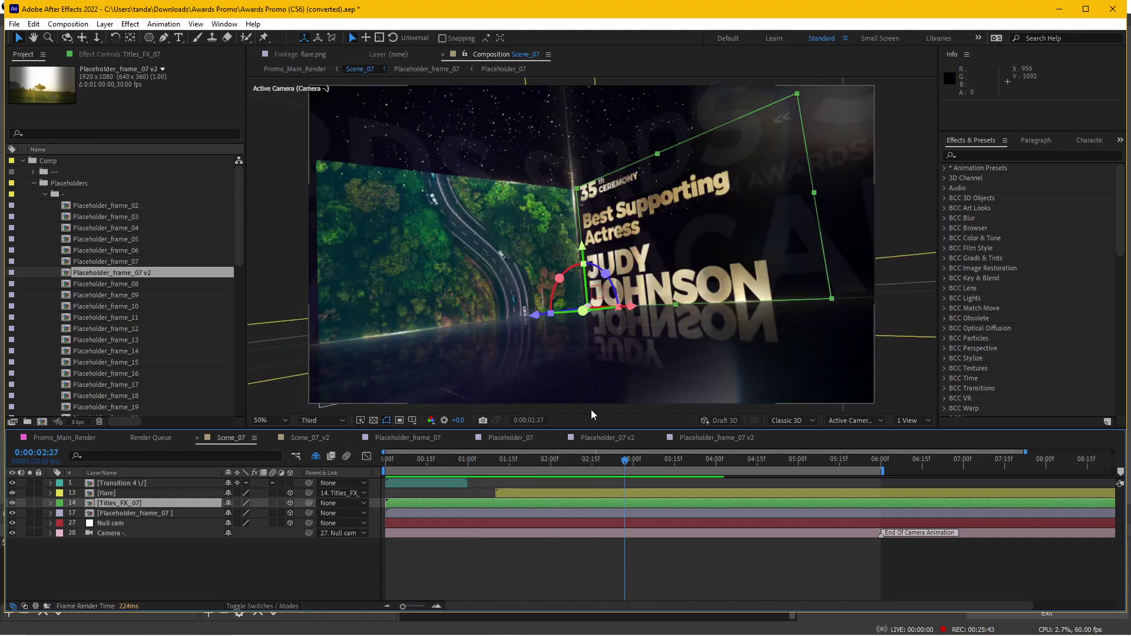
{"action": "left_click", "coordinate": [299, 439]}
{"action": "left_click", "coordinate": [231, 439]}
{"action": "left_click", "coordinate": [307, 439]}
{"action": "left_click", "coordinate": [227, 439]}
{"action": "left_click", "coordinate": [304, 438]}
{"action": "left_click_drag", "start_coordinate": [563, 458], "coordinate": [649, 465]}
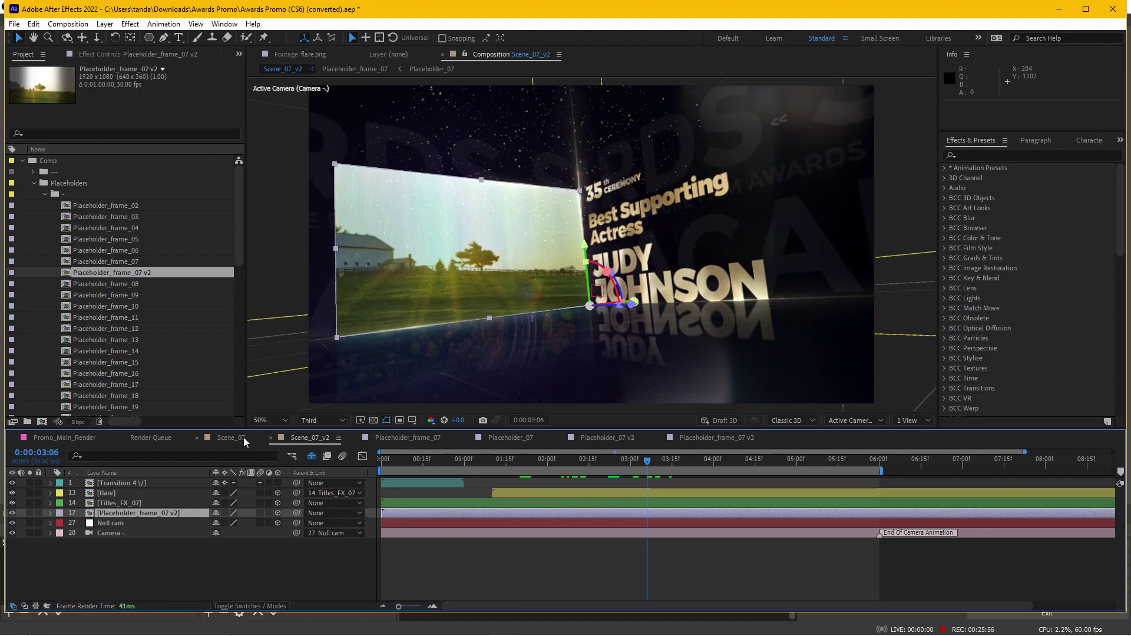
Identify the Titles_FX_07 layer in Scene_07_v2 by toggling its visibility, then open its nested Title_07 composition and view the whole frame
{"action": "left_click", "coordinate": [135, 503]}
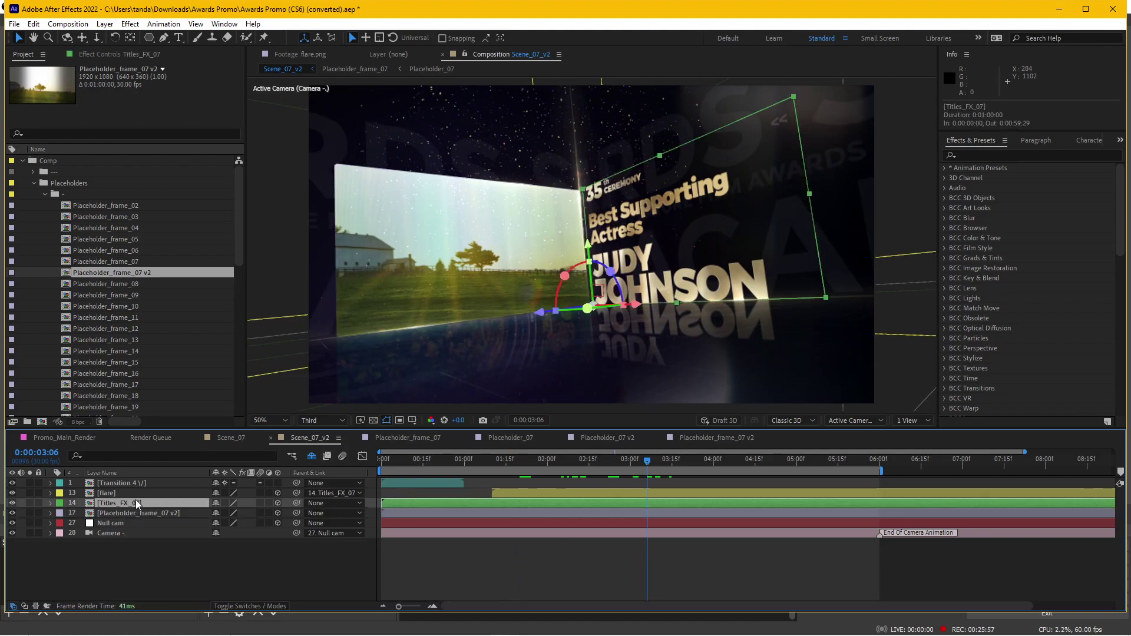
{"action": "left_click", "coordinate": [13, 501]}
{"action": "left_click", "coordinate": [13, 500]}
{"action": "double_click", "coordinate": [119, 502]}
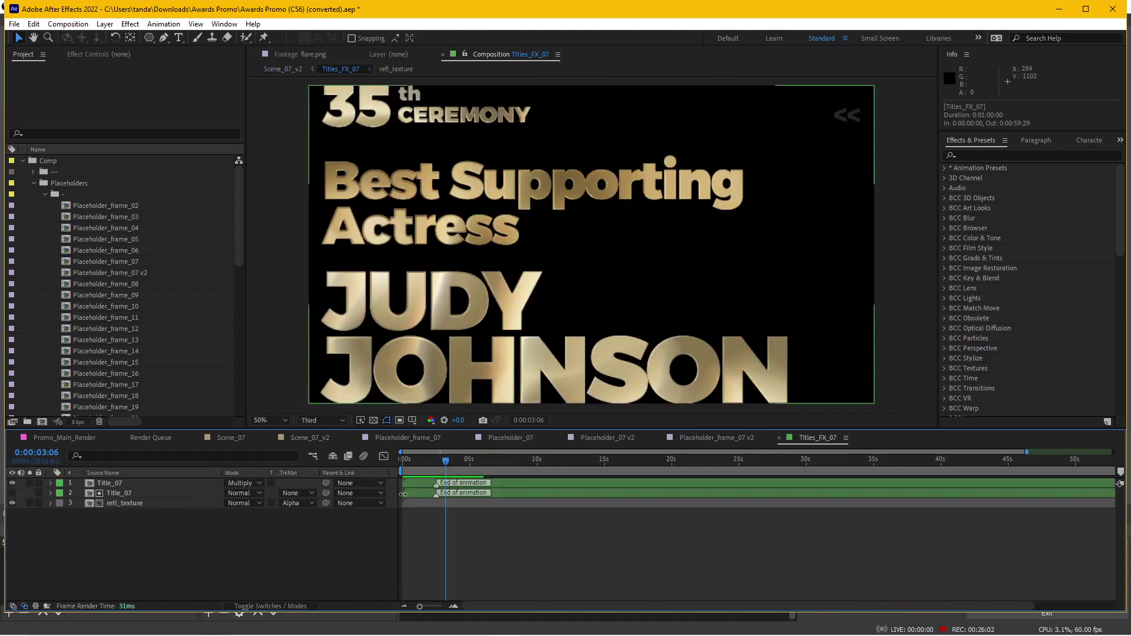
{"action": "left_click", "coordinate": [119, 482]}
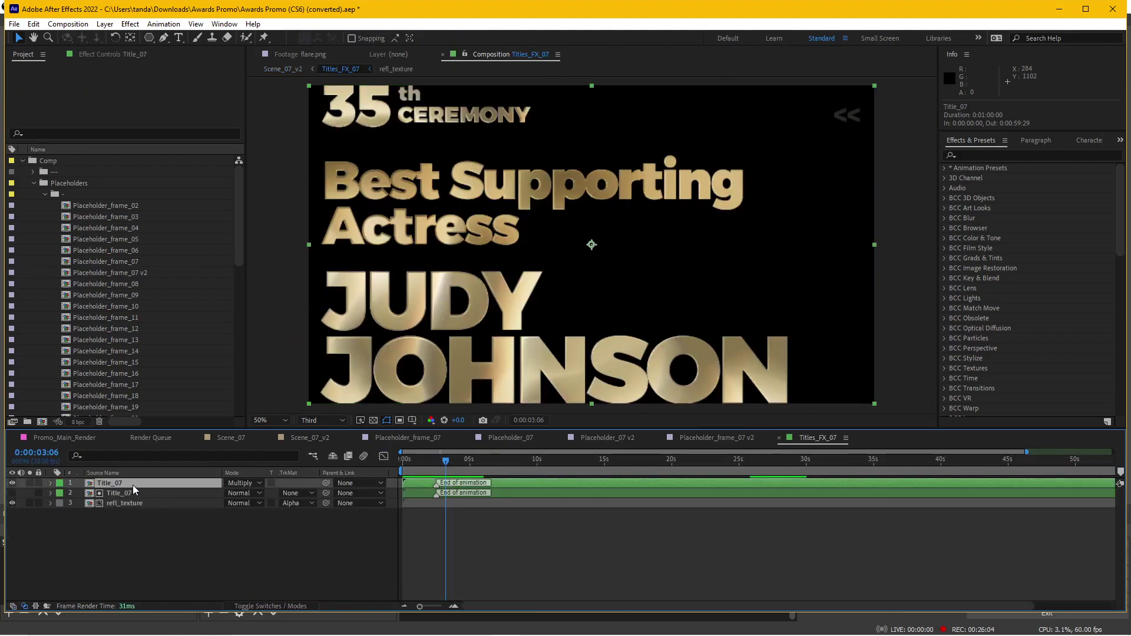
{"action": "double_click", "coordinate": [122, 483]}
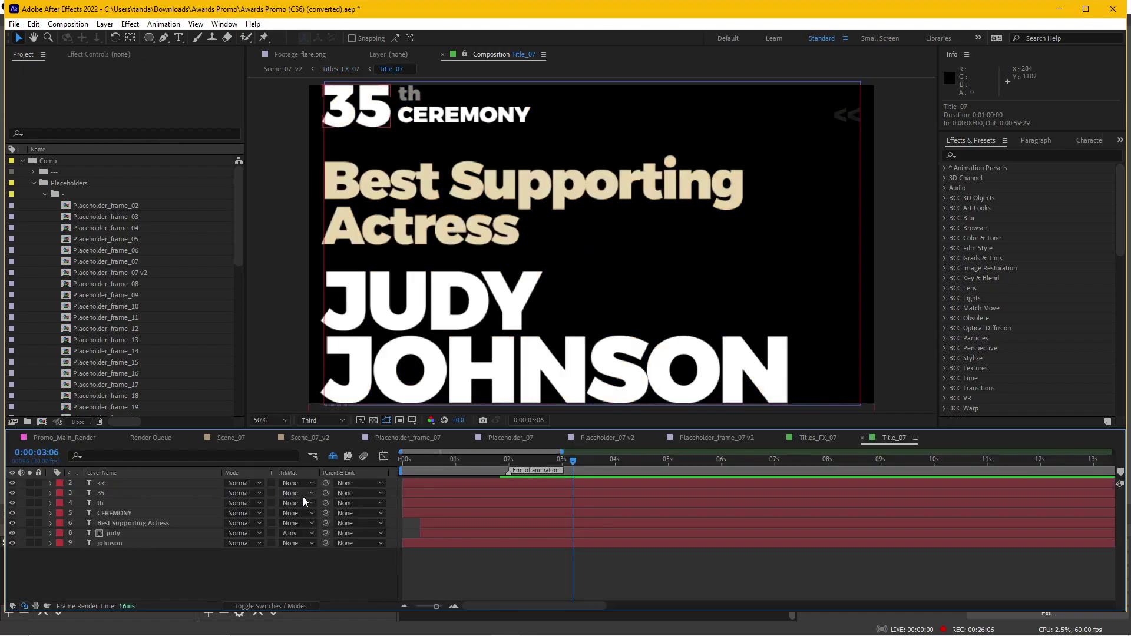
{"action": "key", "text": "comma"}
{"action": "key", "text": "period"}
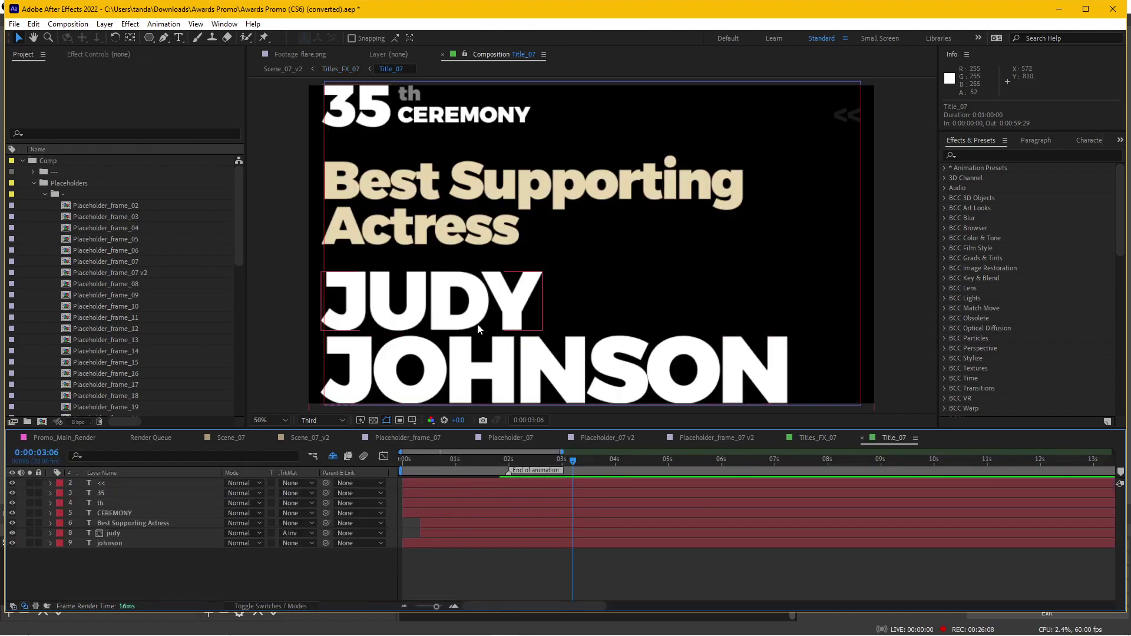
{"action": "key", "text": "comma"}
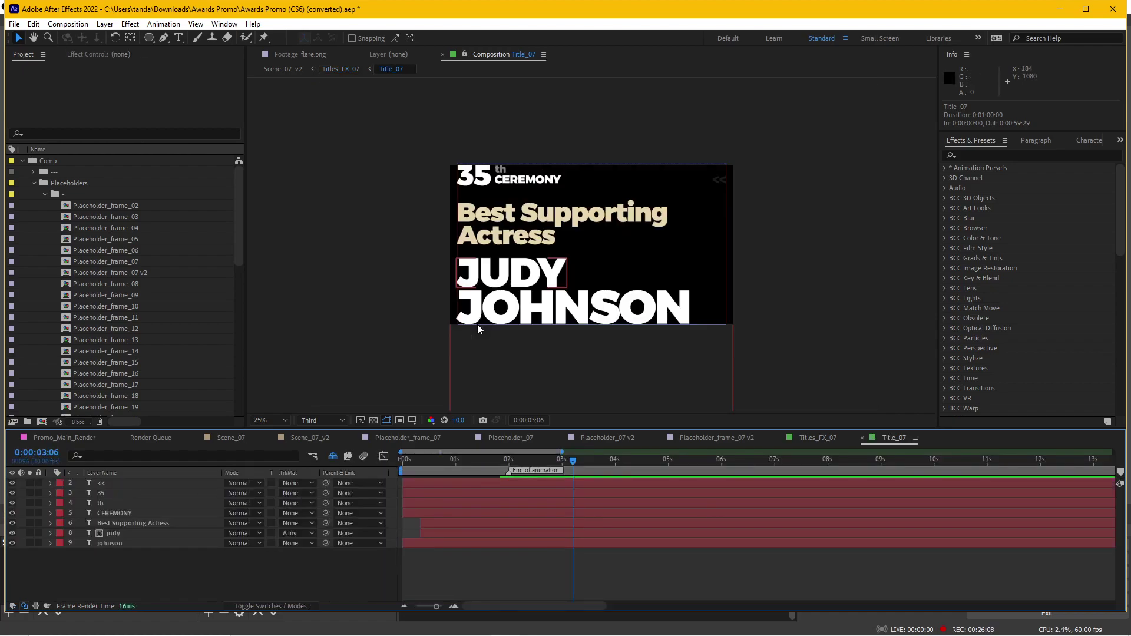
Reveal the Title_07 composition in the project, duplicate it and name the copy Title_07_v2
{"action": "right_click", "coordinate": [245, 572]}
{"action": "left_click", "coordinate": [235, 447]}
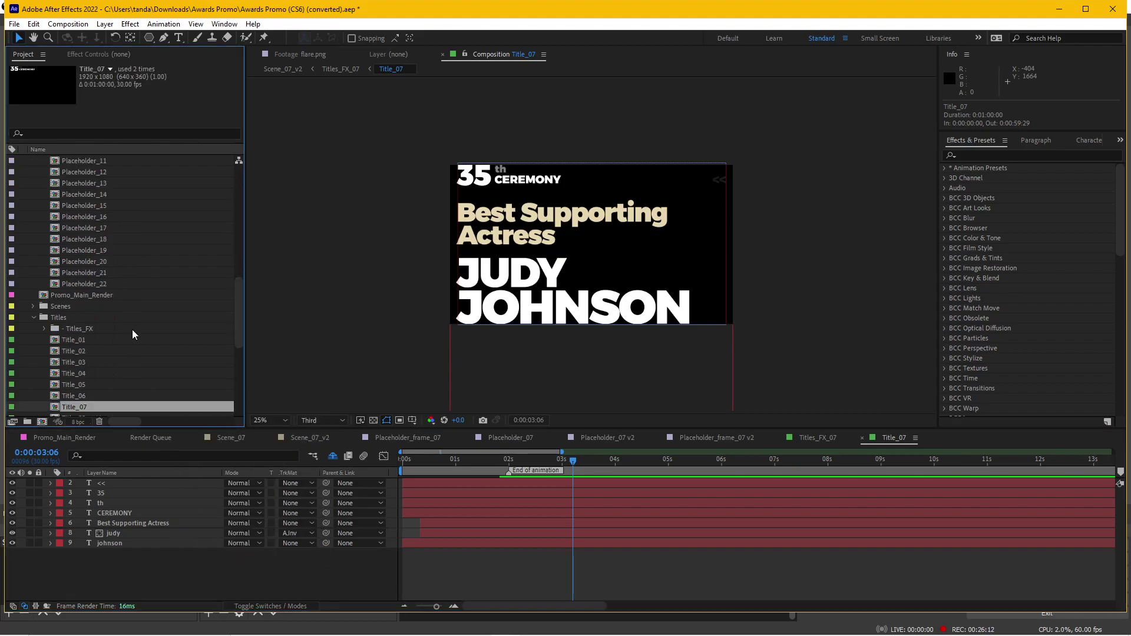
{"action": "scroll", "coordinate": [133, 330], "scroll_direction": "down", "scroll_amount": 2}
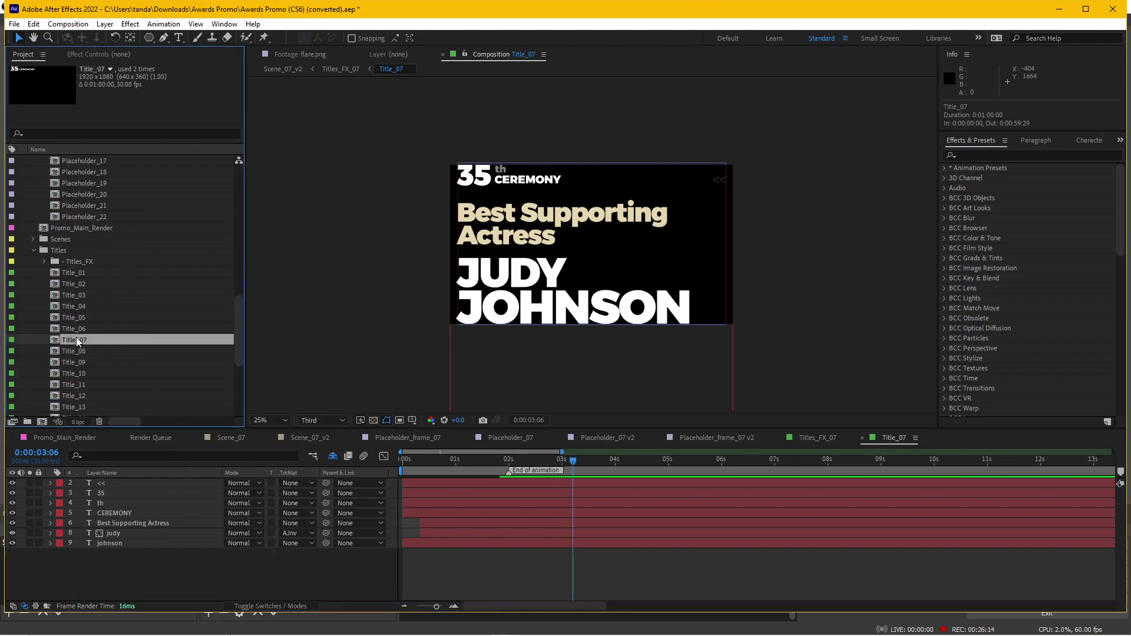
{"action": "key", "text": "ctrl+d"}
{"action": "key", "text": "Return"}
{"action": "key", "text": "Right"}
{"action": "key", "text": "BackSpace"}
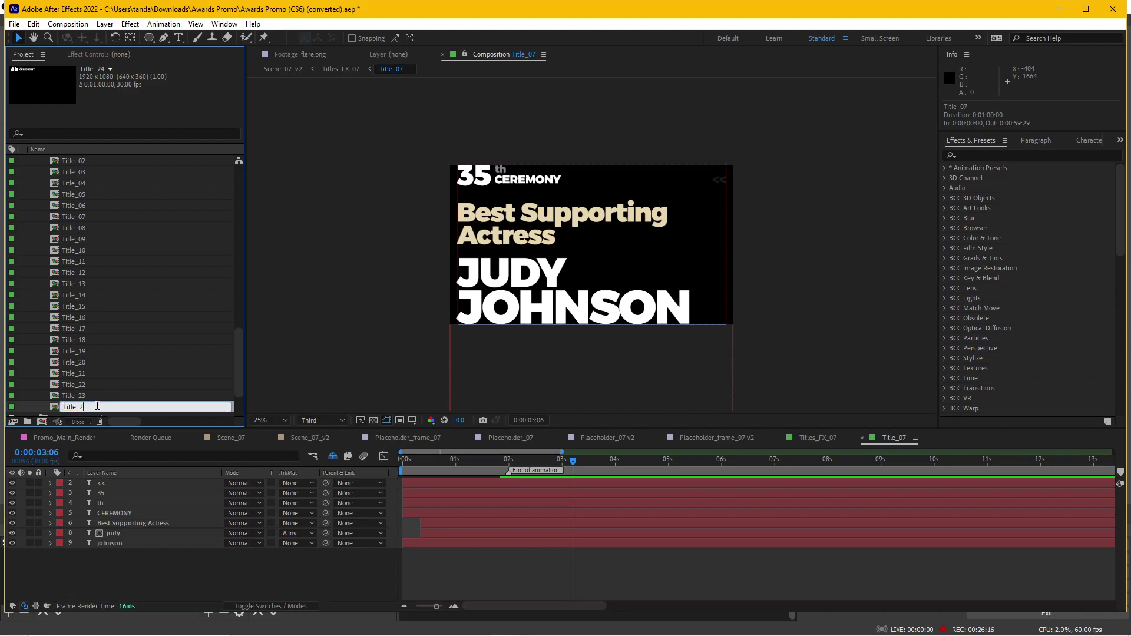
{"action": "type", "text": "07_v2"}
{"action": "key", "text": "Return"}
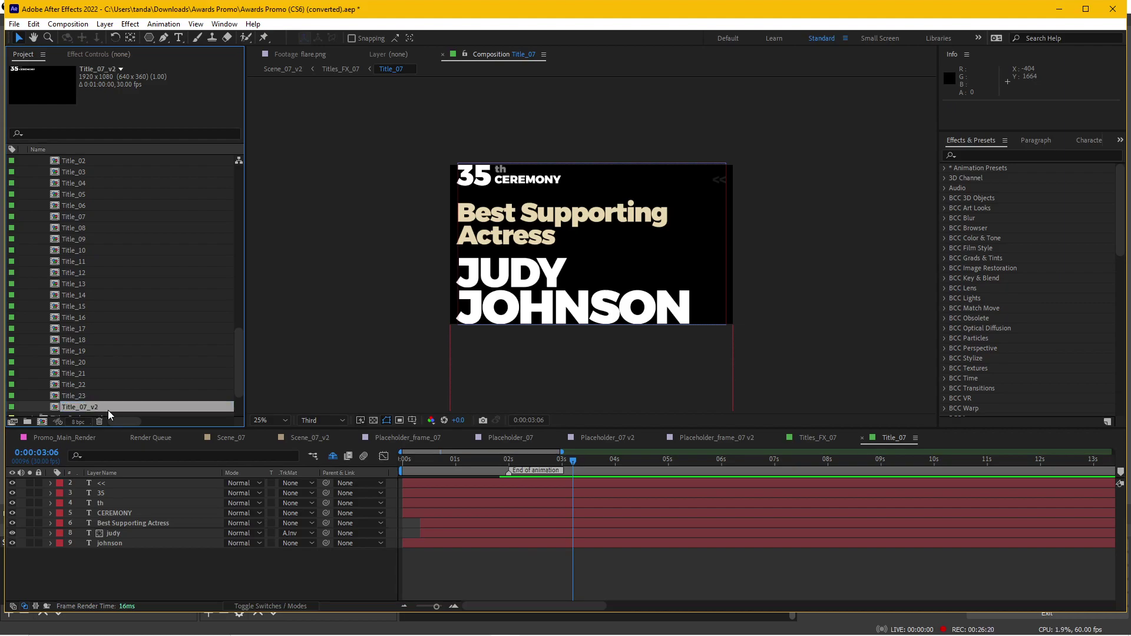
Open Title_07_v2 and replace the Best Supporting Actress text with Hello world
{"action": "double_click", "coordinate": [108, 407]}
{"action": "left_click", "coordinate": [143, 516]}
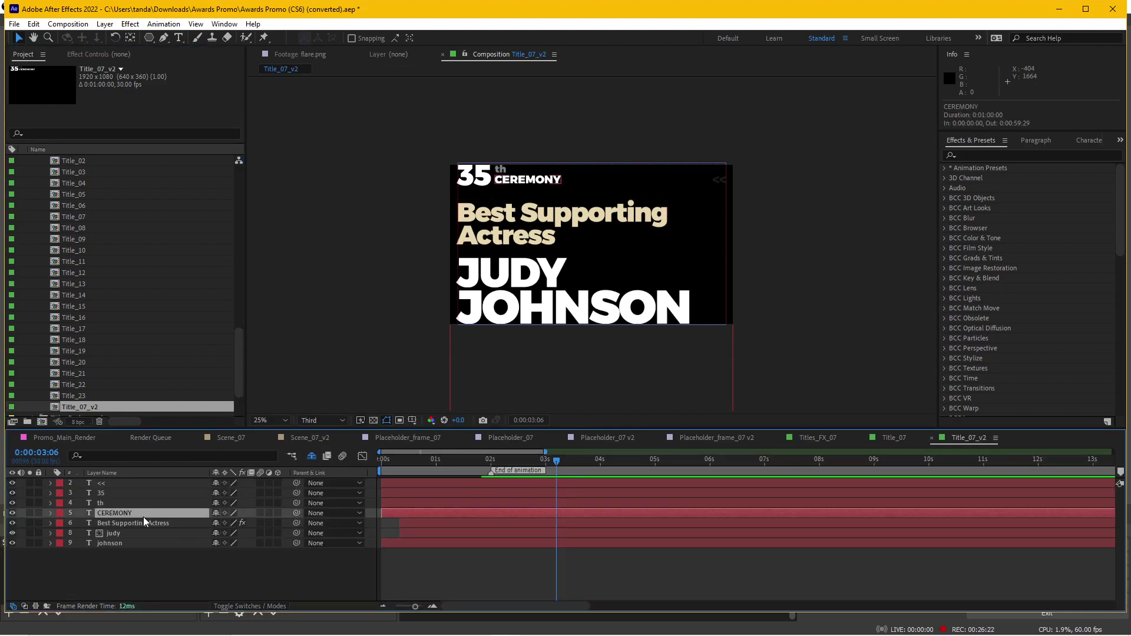
{"action": "double_click", "coordinate": [142, 514]}
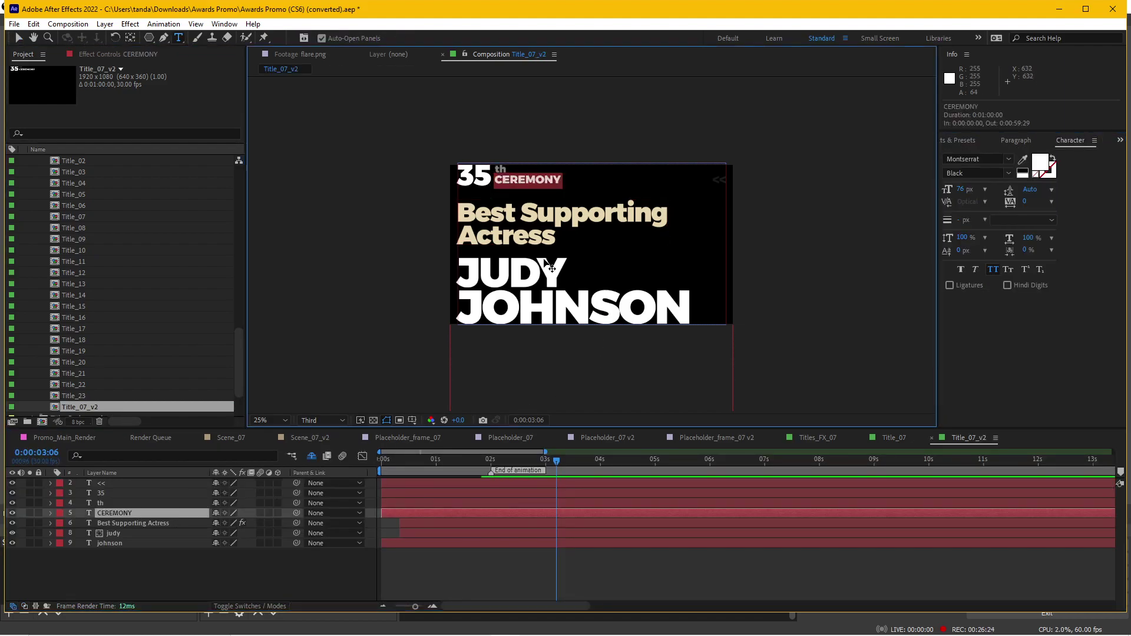
{"action": "double_click", "coordinate": [132, 524]}
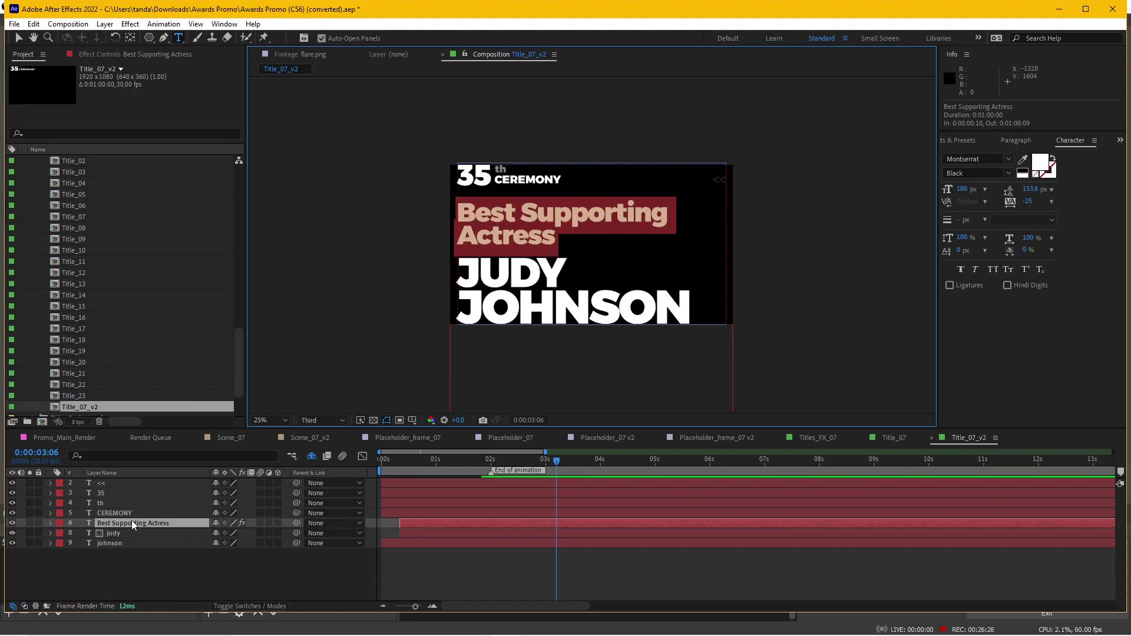
{"action": "type", "text": "Hell"}
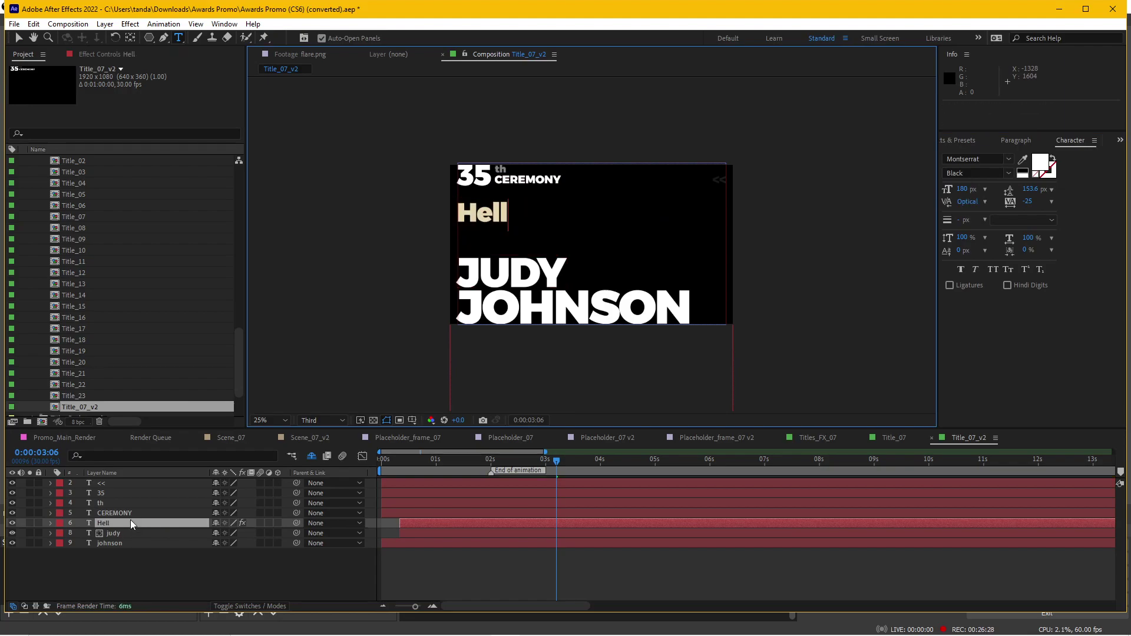
{"action": "type", "text": "o woorld"}
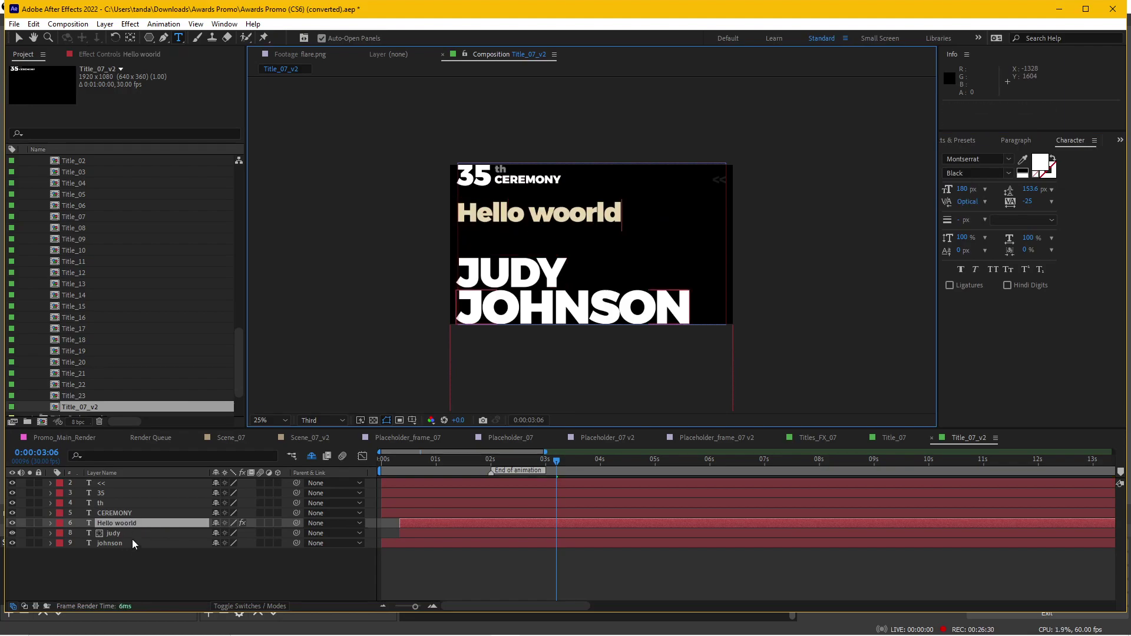
{"action": "key", "text": "BackSpace"}
{"action": "key", "text": "BackSpace"}
{"action": "key", "text": "BackSpace"}
{"action": "key", "text": "BackSpace"}
{"action": "type", "text": "rld"}
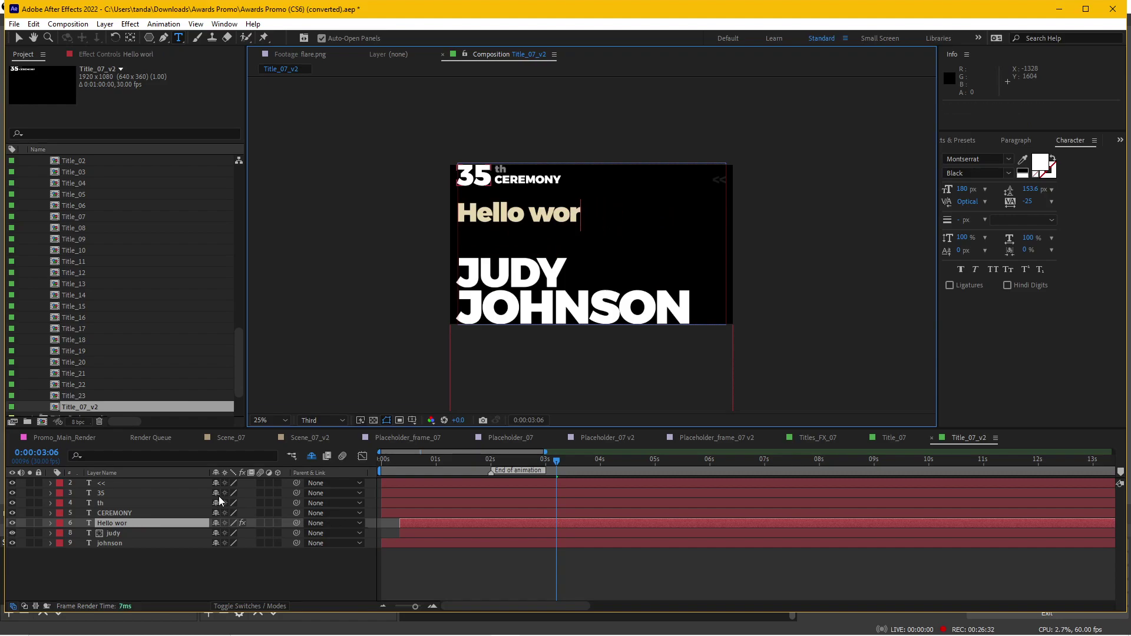
{"action": "left_click", "coordinate": [799, 593]}
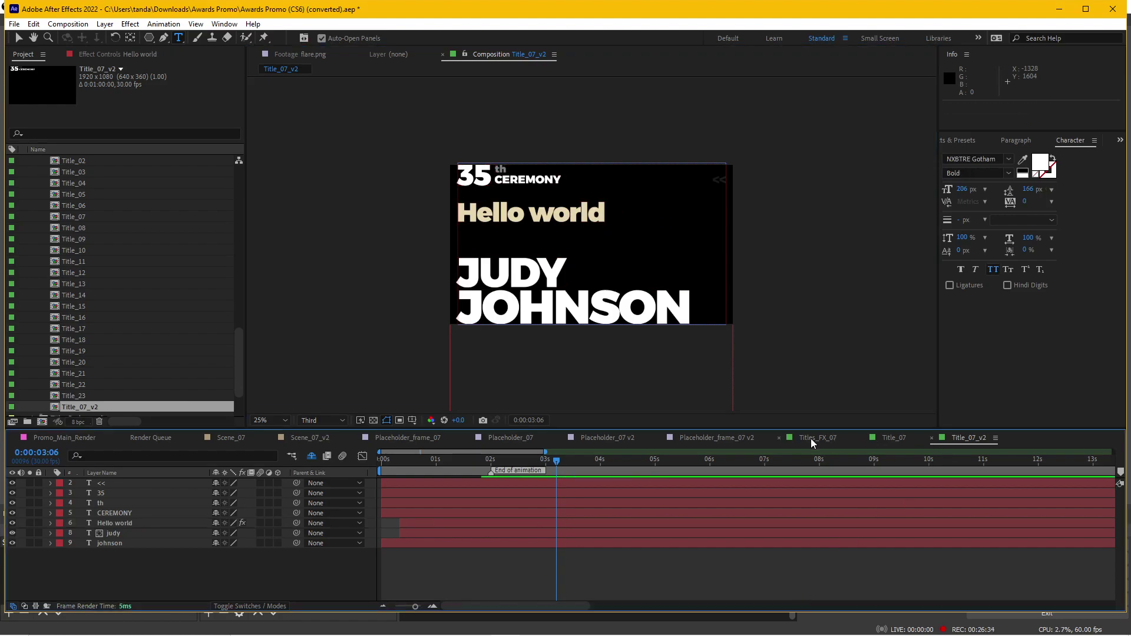
Reveal the Titles_FX_07 composition in the project, duplicate it and name the copy Titles_FX_07_v2
{"action": "left_click", "coordinate": [818, 437]}
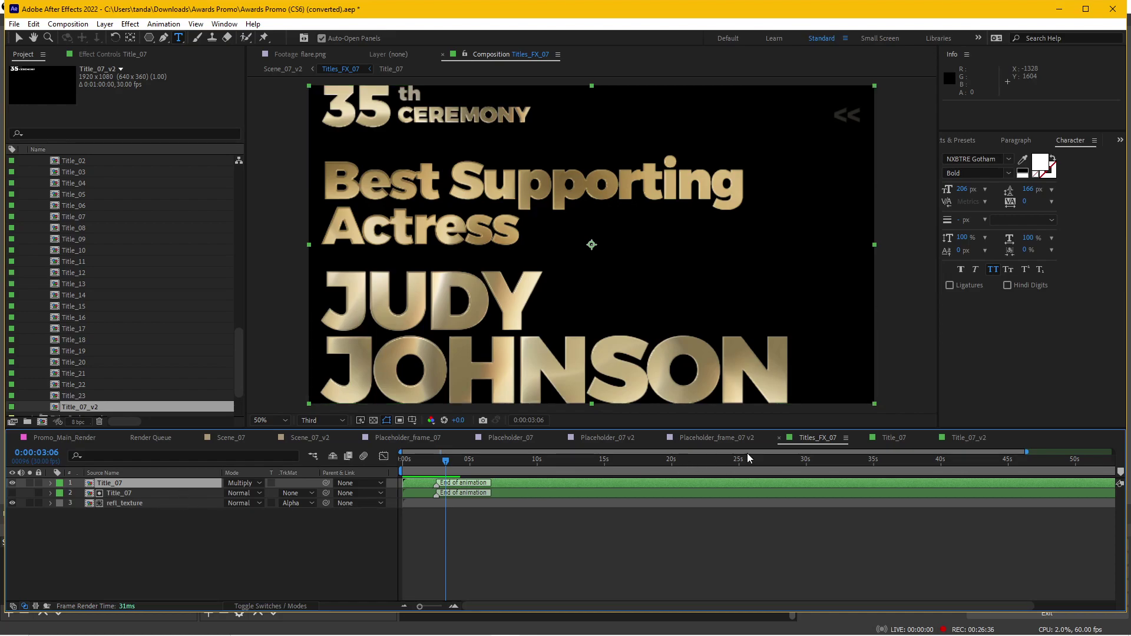
{"action": "right_click", "coordinate": [130, 546]}
{"action": "left_click", "coordinate": [165, 436]}
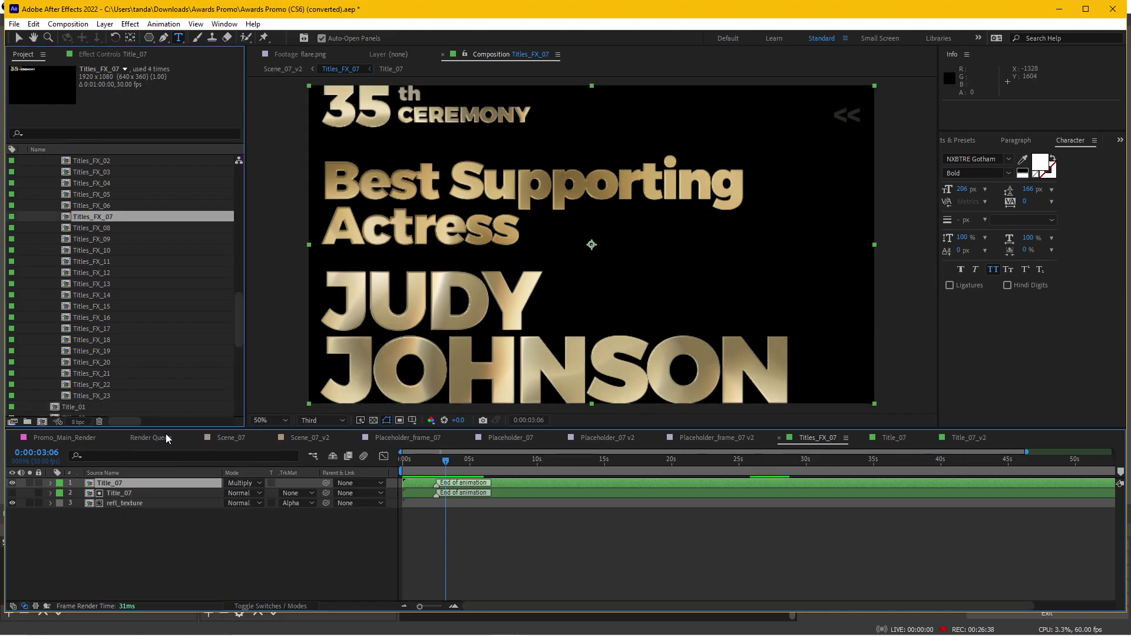
{"action": "key", "text": "ctrl+d"}
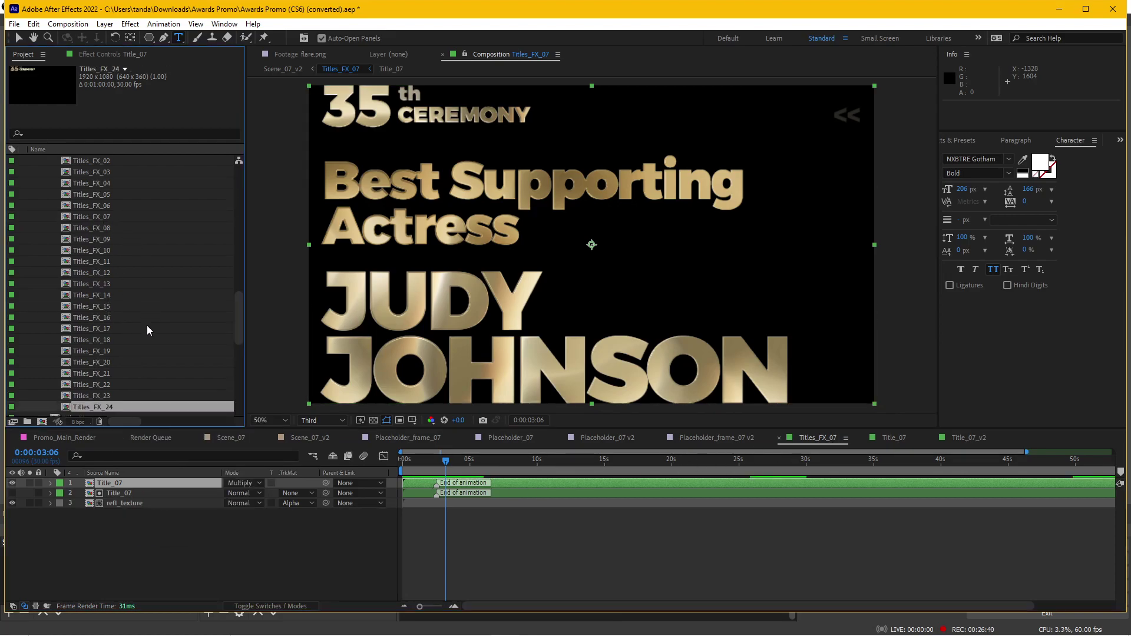
{"action": "scroll", "coordinate": [112, 404], "scroll_direction": "down", "scroll_amount": 1}
{"action": "key", "text": "Return"}
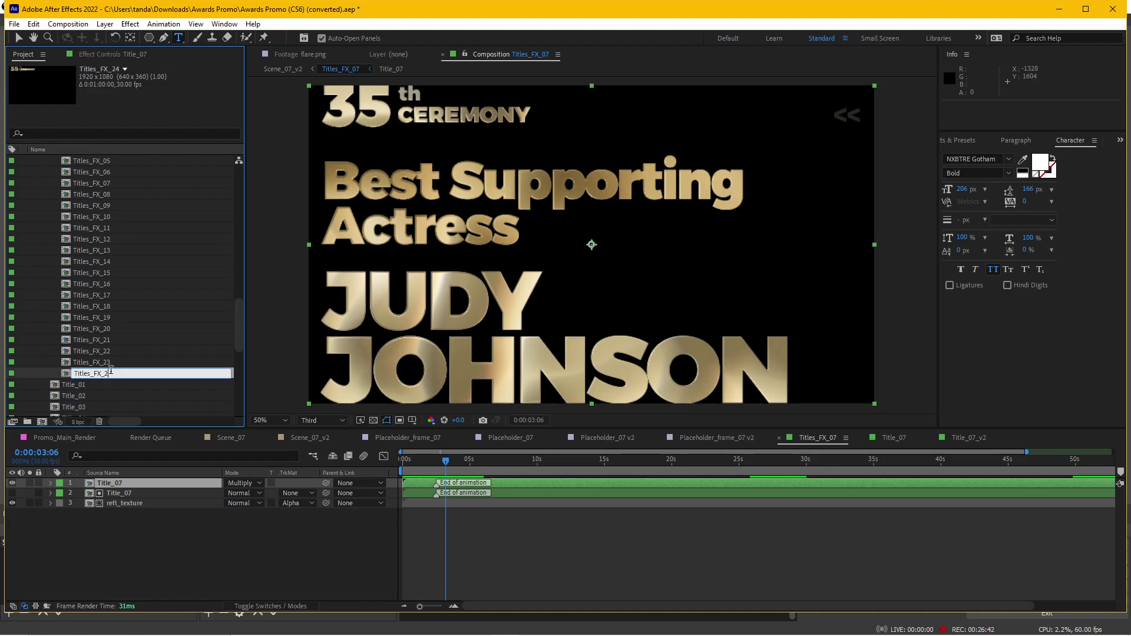
{"action": "type", "text": "07_v2"}
{"action": "key", "text": "Return"}
In Titles_FX_07_v2, replace both Title_07 layers, including the hidden matte layer, with Title_07_v2
{"action": "double_click", "coordinate": [119, 405]}
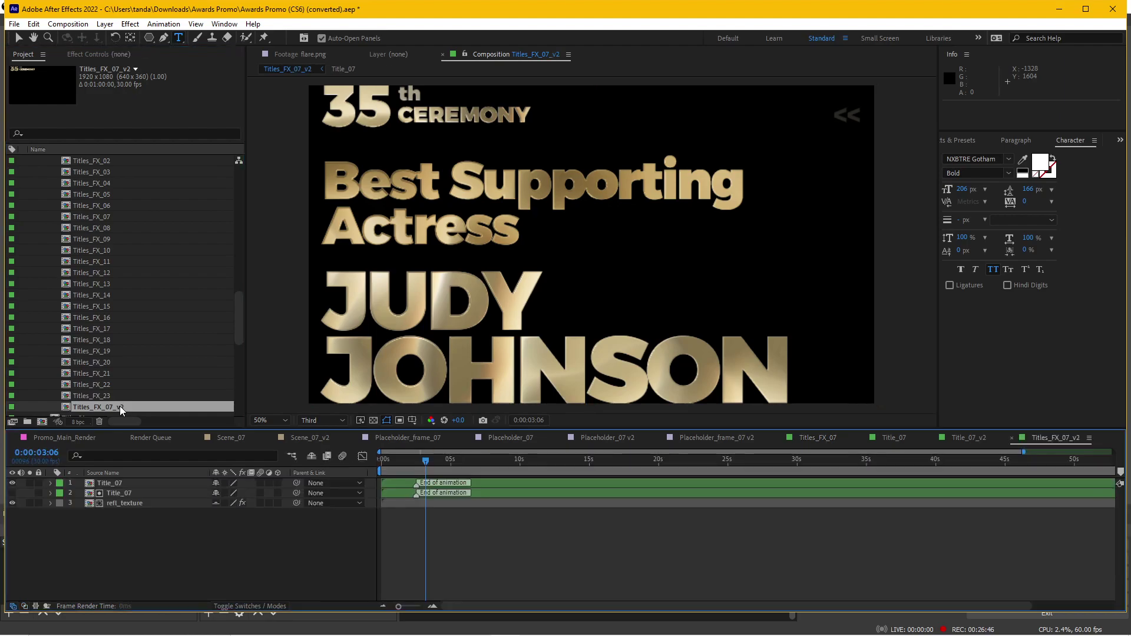
{"action": "left_click", "coordinate": [121, 484]}
{"action": "scroll", "coordinate": [140, 362], "scroll_direction": "down", "scroll_amount": 5}
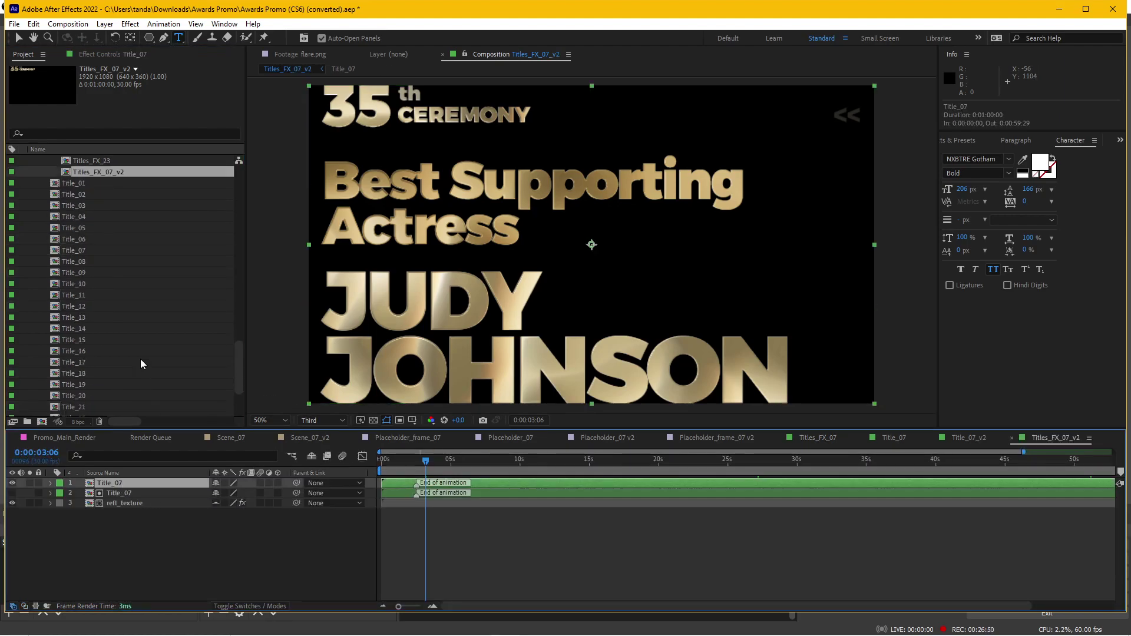
{"action": "left_click", "coordinate": [93, 373]}
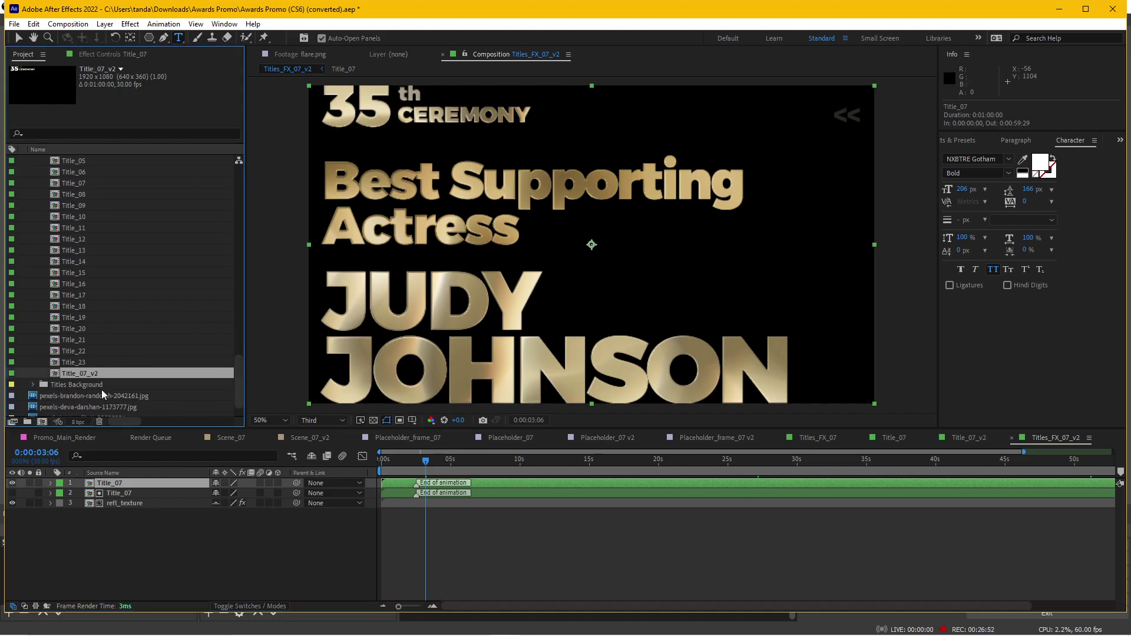
{"action": "left_click", "coordinate": [128, 493]}
{"action": "left_click", "coordinate": [122, 483]}
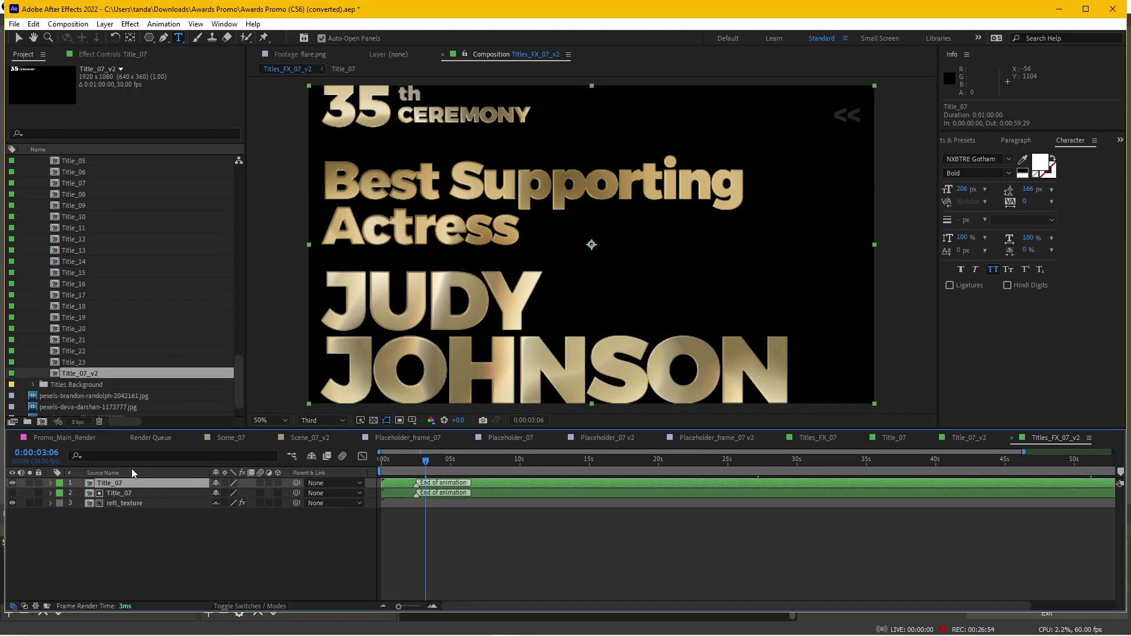
{"action": "left_click_drag", "start_coordinate": [94, 372], "coordinate": [126, 483]}
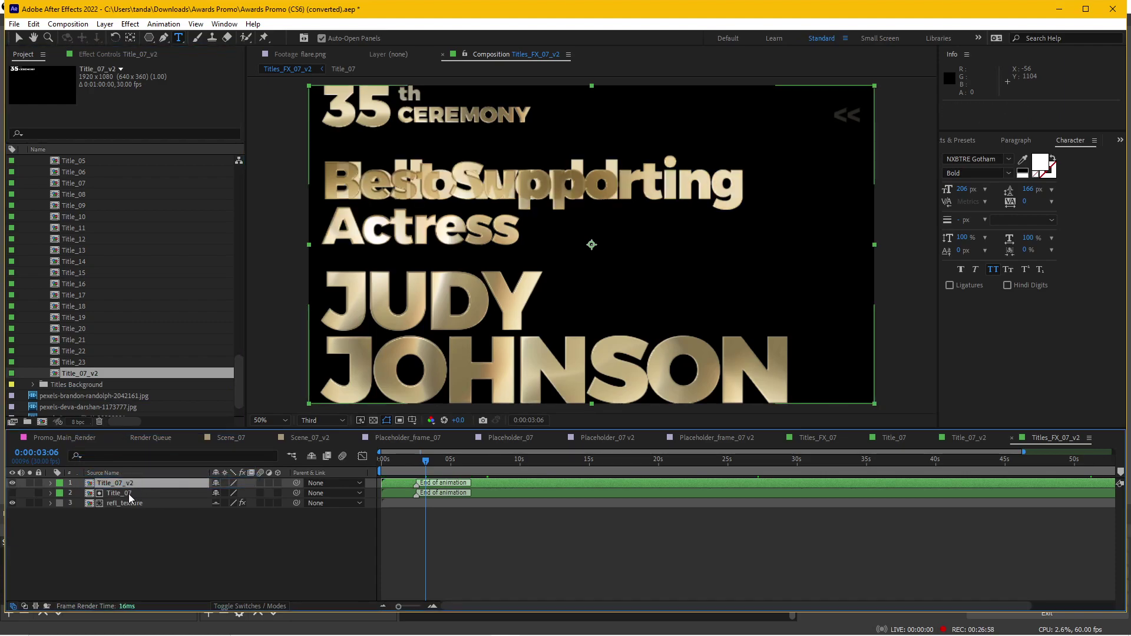
{"action": "left_click", "coordinate": [129, 494]}
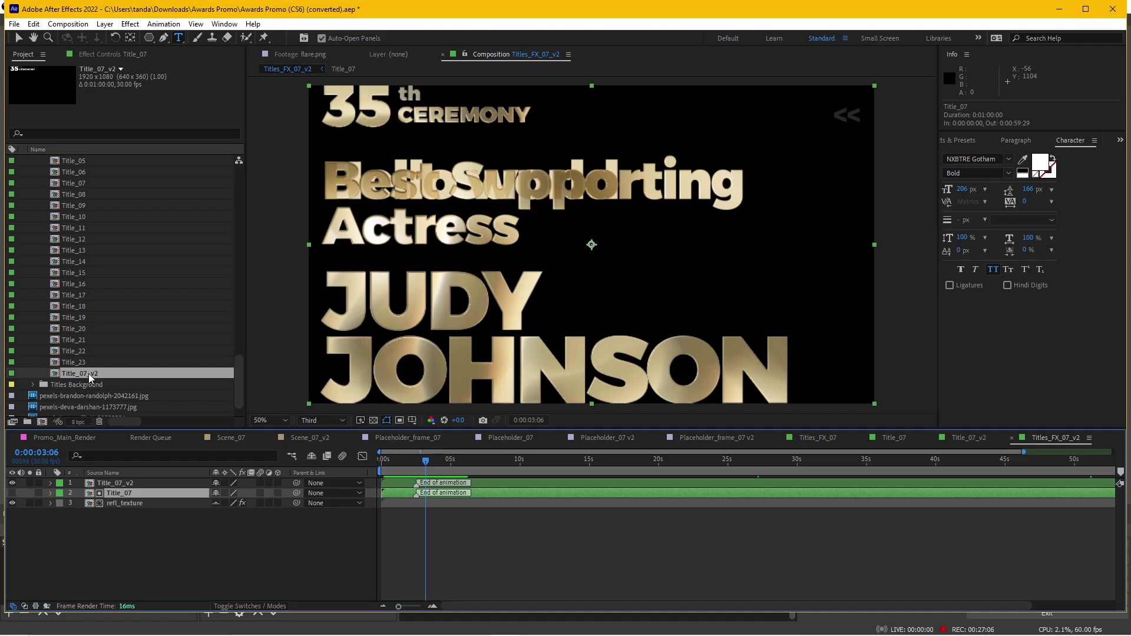
{"action": "left_click_drag", "start_coordinate": [89, 373], "coordinate": [122, 496]}
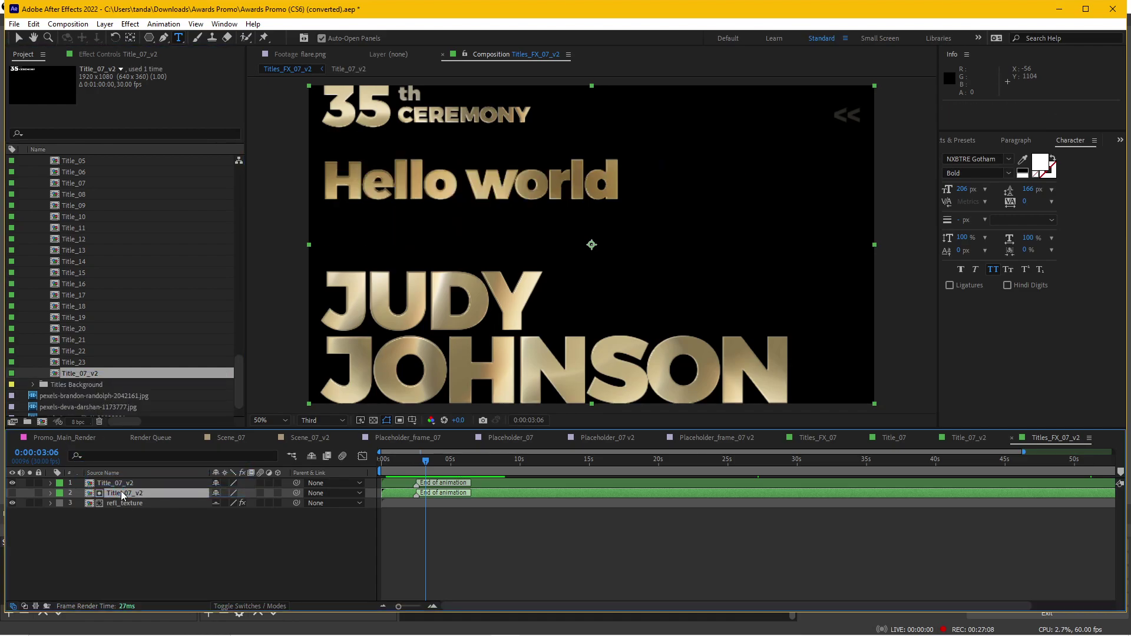
{"action": "left_click", "coordinate": [18, 39]}
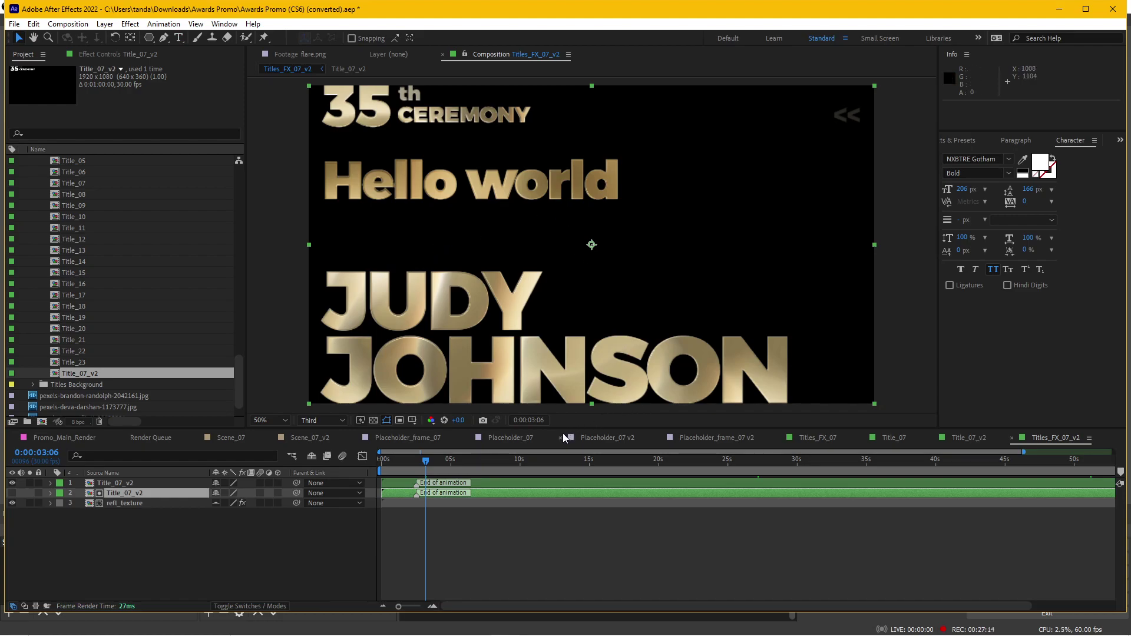
In Scene_07_v2, replace the Titles_FX_07 layer with Titles_FX_07_v2 from the project
{"action": "left_click", "coordinate": [816, 437]}
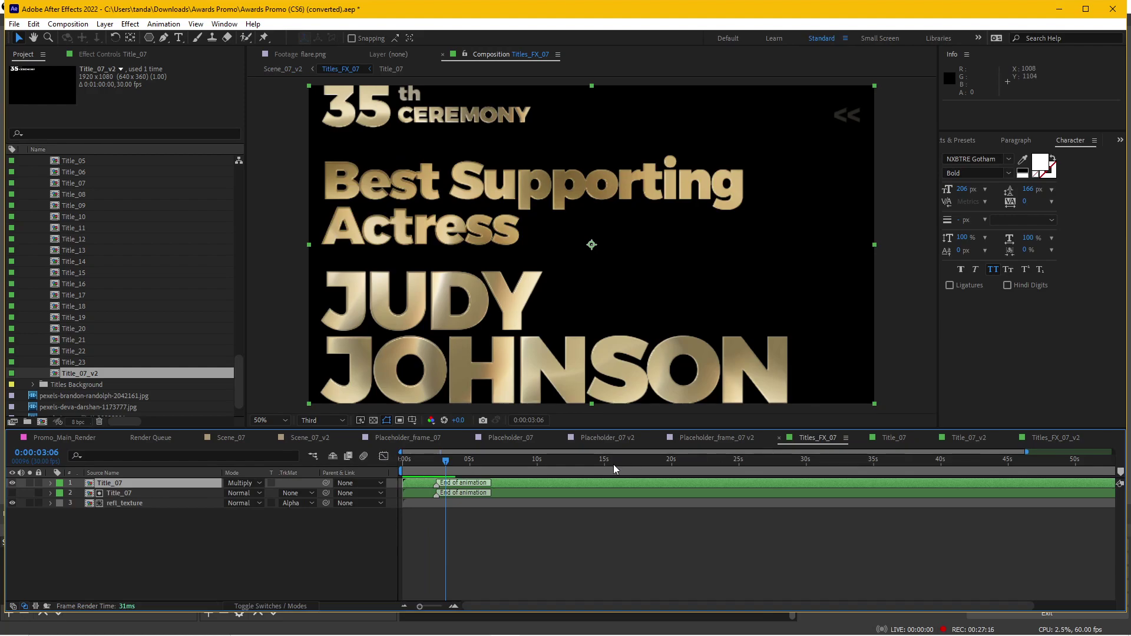
{"action": "left_click", "coordinate": [309, 437]}
{"action": "left_click", "coordinate": [136, 502]}
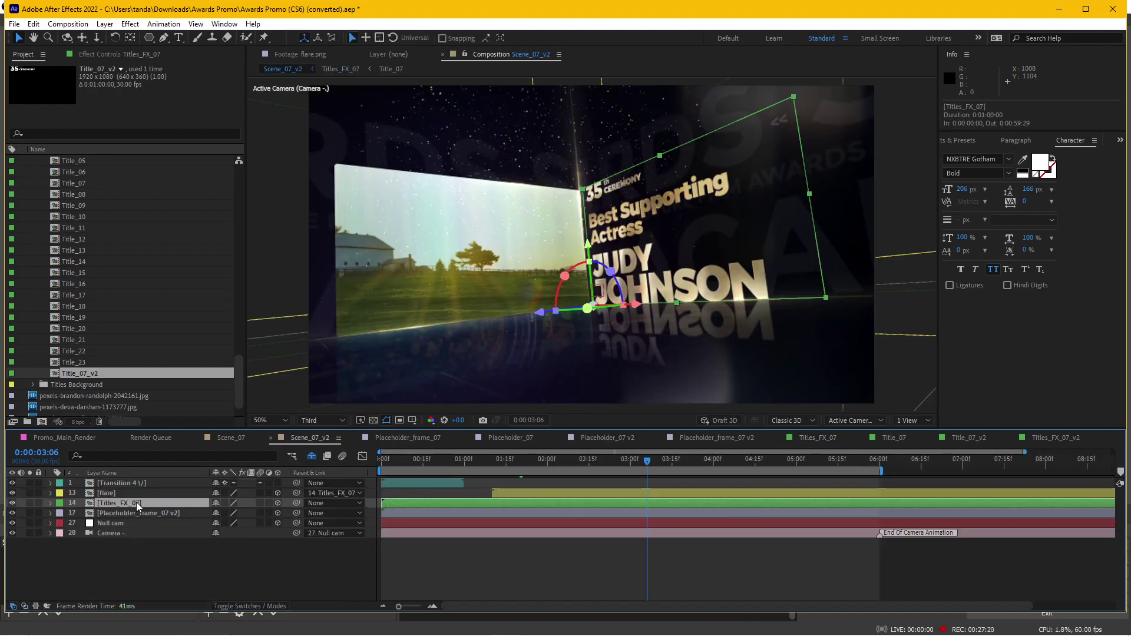
{"action": "scroll", "coordinate": [106, 300], "scroll_direction": "up", "scroll_amount": 7}
{"action": "scroll", "coordinate": [108, 289], "scroll_direction": "up", "scroll_amount": 10}
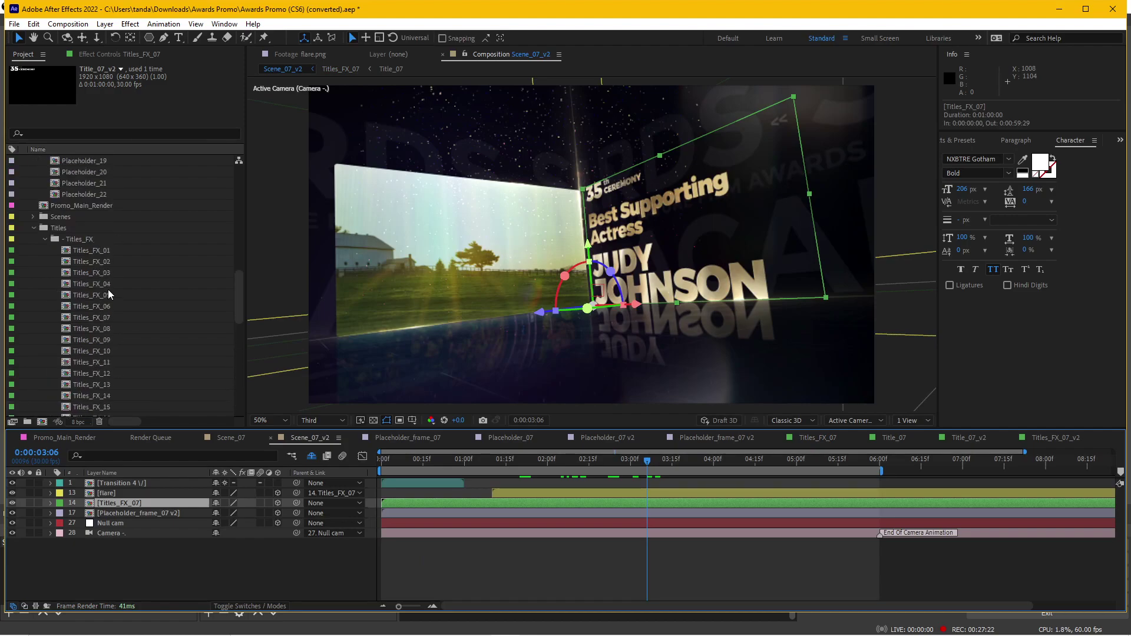
{"action": "scroll", "coordinate": [108, 288], "scroll_direction": "down", "scroll_amount": 10}
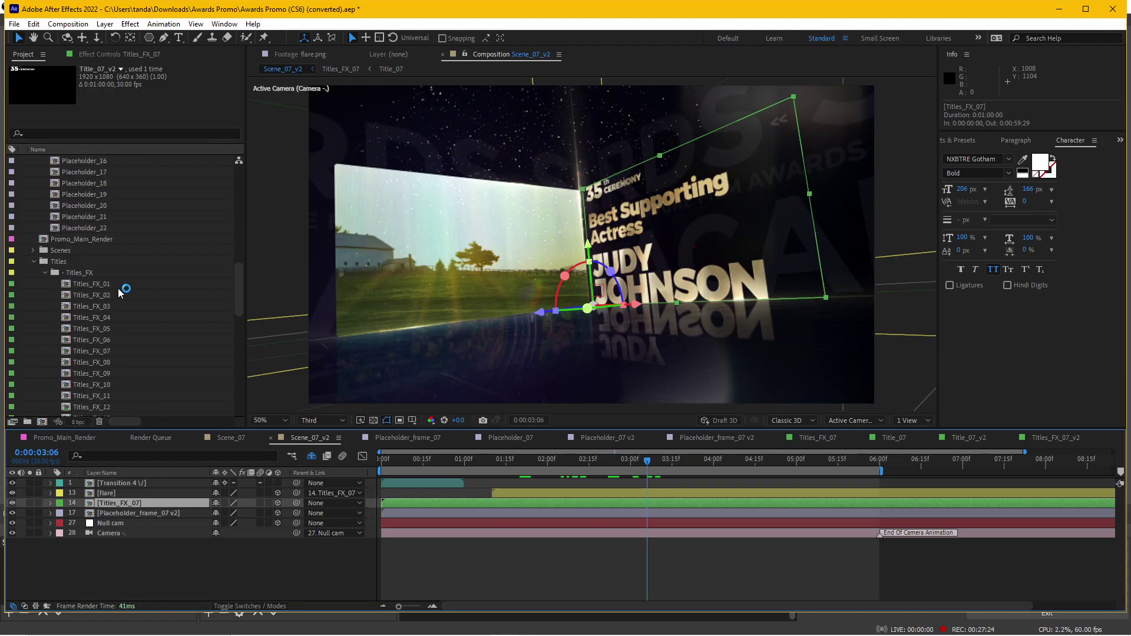
{"action": "left_click", "coordinate": [115, 374]}
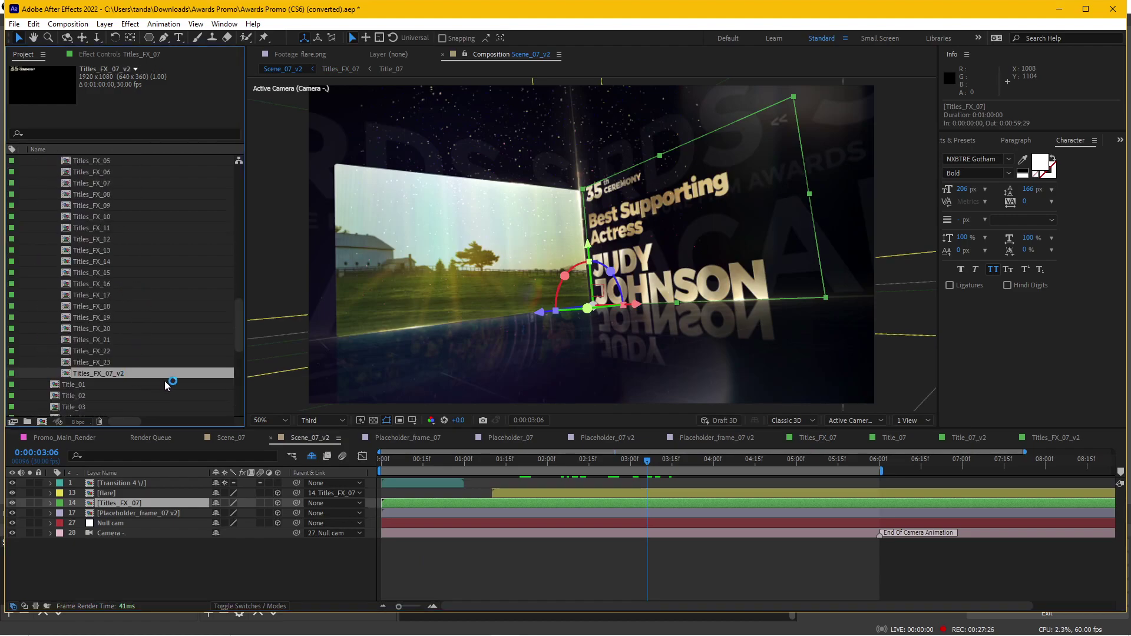
{"action": "left_click_drag", "start_coordinate": [121, 373], "coordinate": [132, 504]}
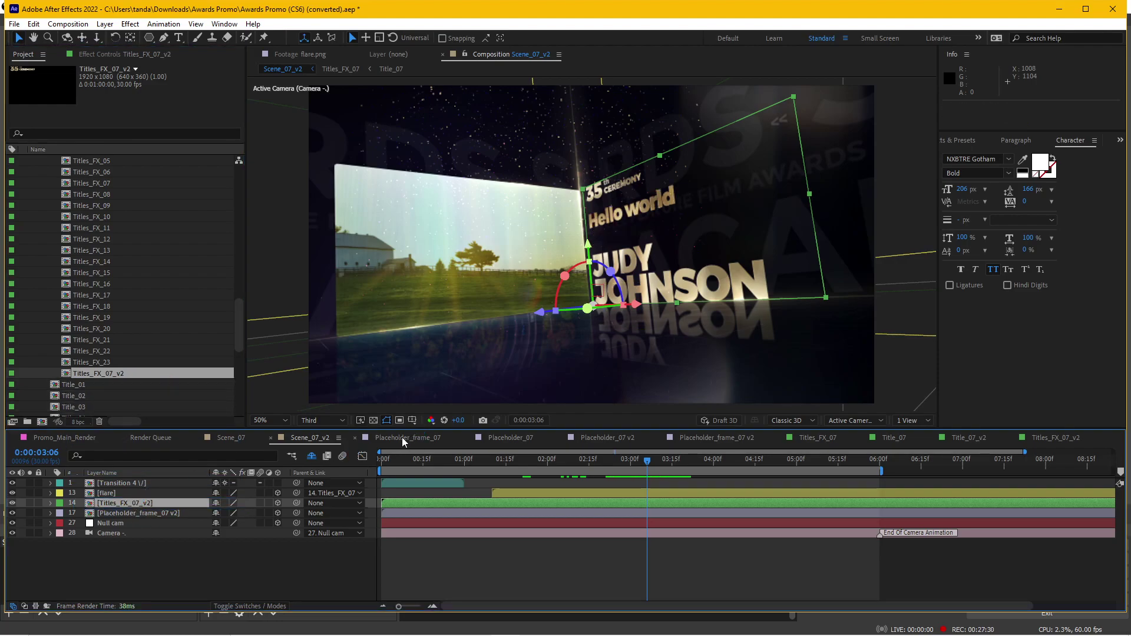
Switch between Scene_07 and Scene_07_v2 to compare their titles and placeholder media
{"action": "left_click", "coordinate": [230, 439]}
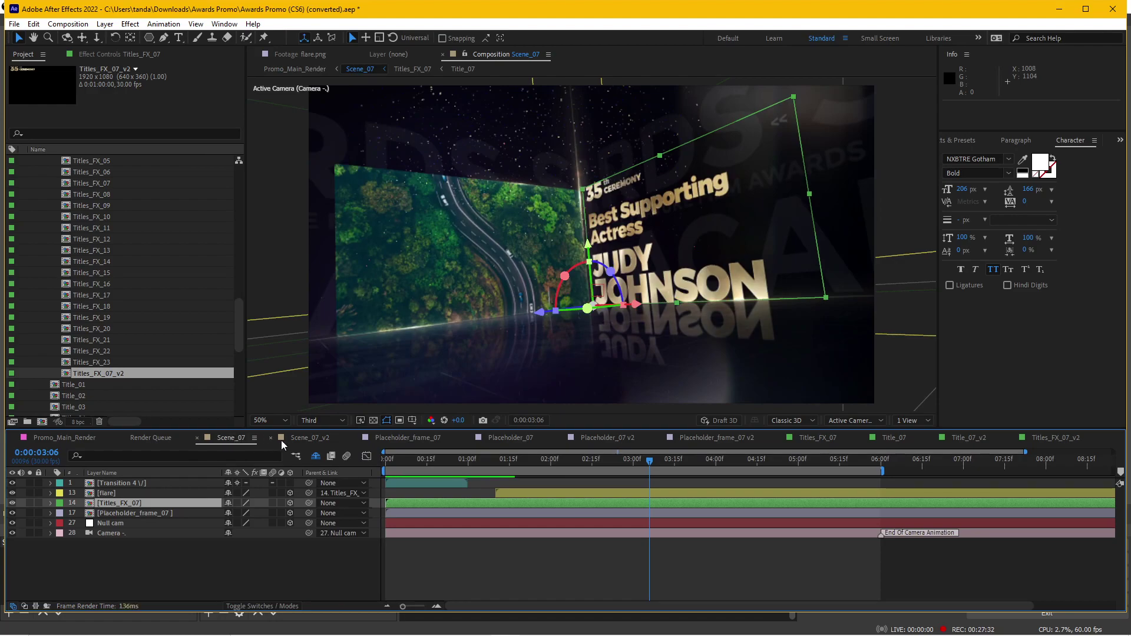
{"action": "left_click", "coordinate": [314, 438]}
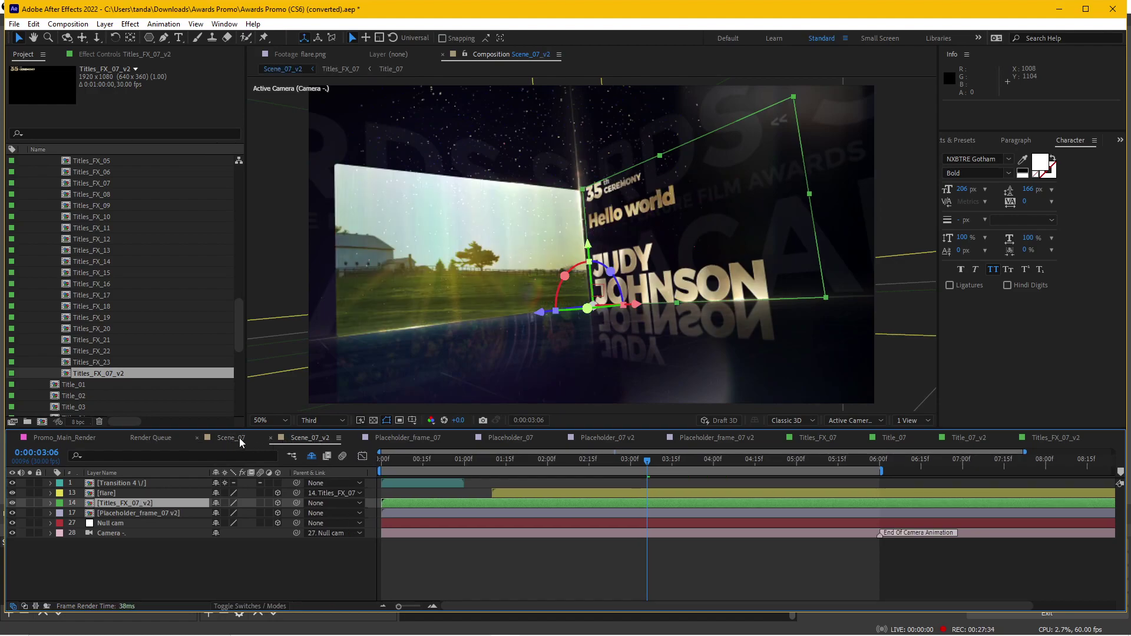
{"action": "left_click", "coordinate": [233, 437]}
{"action": "left_click", "coordinate": [301, 439]}
Close the open placeholder and title compositions, keeping Promo_Main_Render, Scene_07 and Scene_07_v2 open
{"action": "left_click", "coordinate": [355, 438]}
{"action": "left_click", "coordinate": [355, 438]}
{"action": "left_click", "coordinate": [359, 439]}
{"action": "left_click", "coordinate": [358, 438]}
{"action": "left_click", "coordinate": [358, 438]}
{"action": "left_click", "coordinate": [358, 438]}
{"action": "left_click", "coordinate": [358, 438]}
{"action": "left_click", "coordinate": [359, 439]}
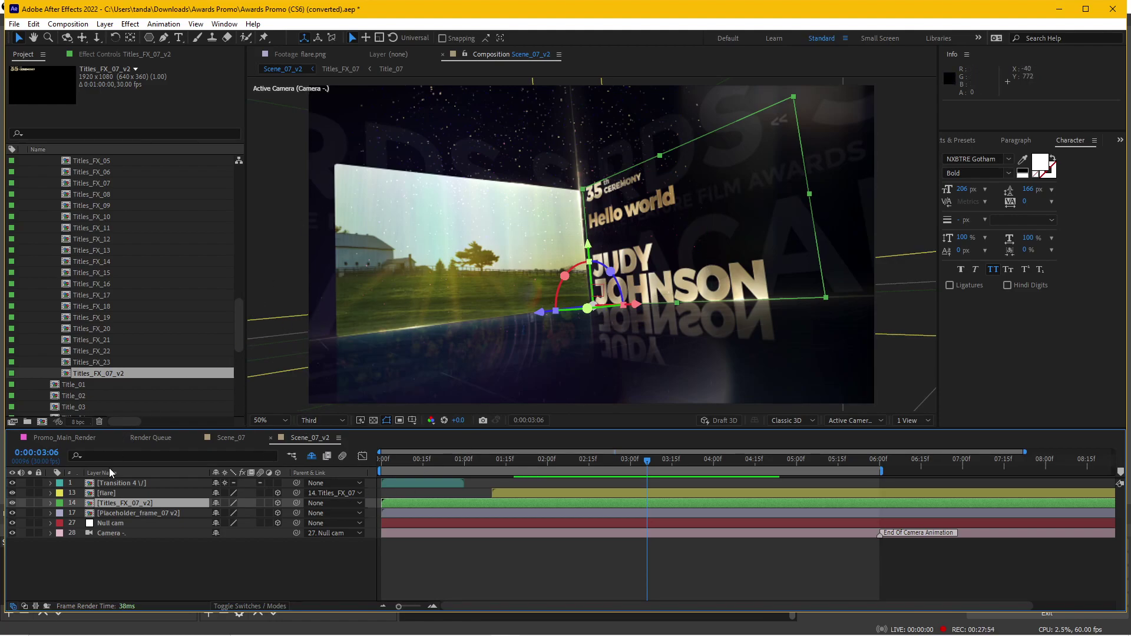
In Promo_Main_Render, insert Scene_07_v2 between Scene_07 and Scene_23 at about 35 seconds, shift Scene_23 by 15 frames, and preview at 0:00:36:00
{"action": "left_click", "coordinate": [51, 443]}
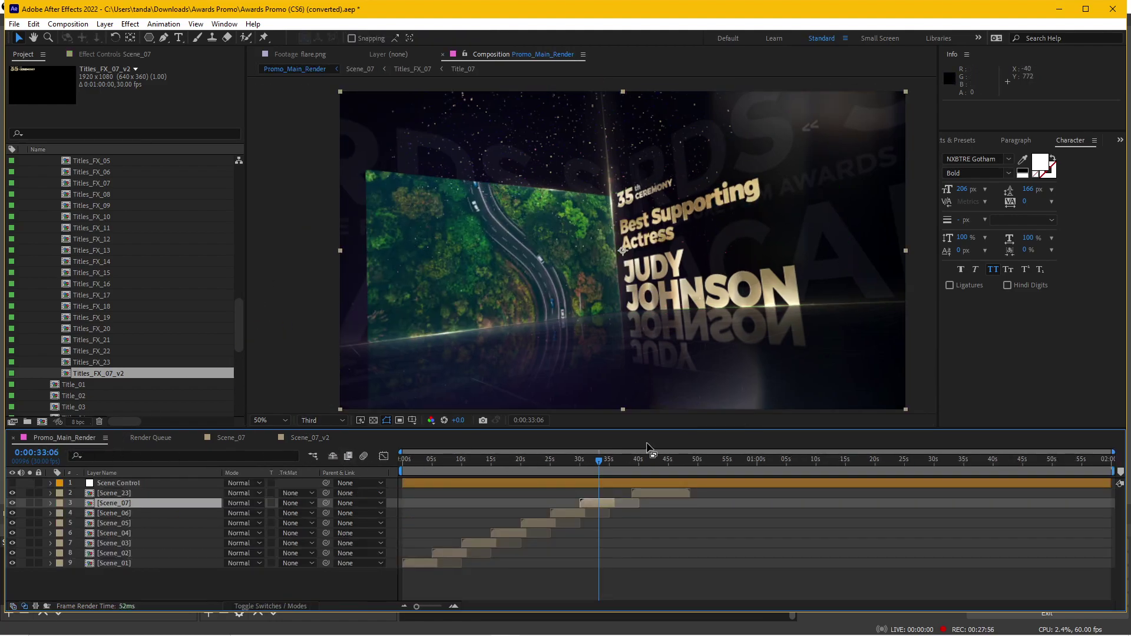
{"action": "mouse_move", "coordinate": [599, 467]}
{"action": "left_mouse_down"}
{"action": "mouse_move", "coordinate": [576, 467]}
{"action": "mouse_move", "coordinate": [611, 467]}
{"action": "left_mouse_up"}
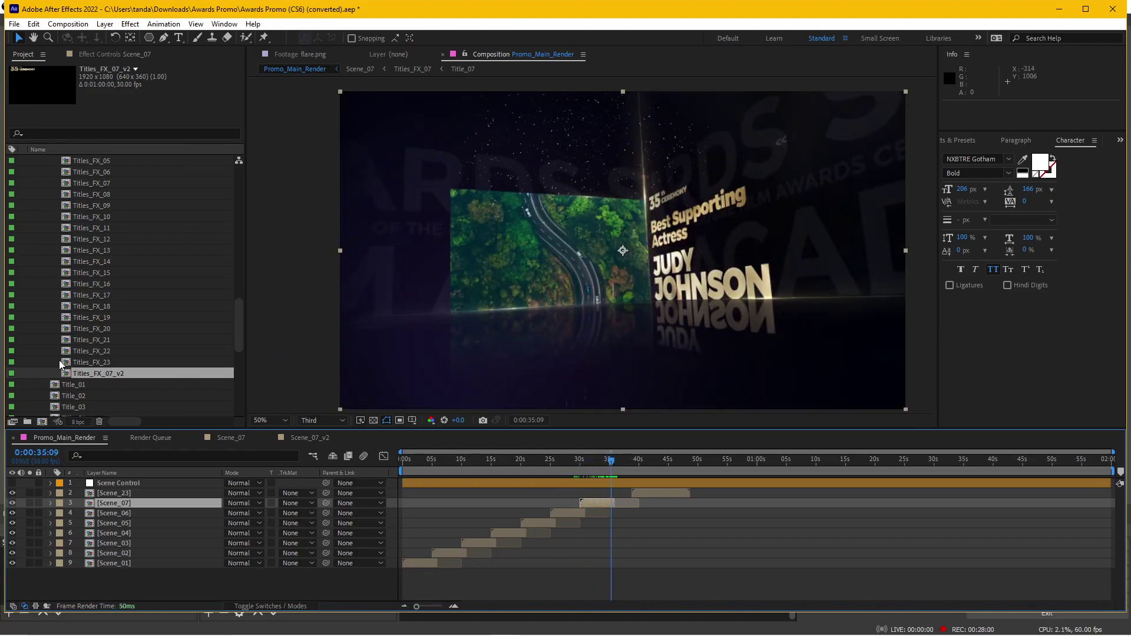
{"action": "scroll", "coordinate": [106, 357], "scroll_direction": "up", "scroll_amount": 3}
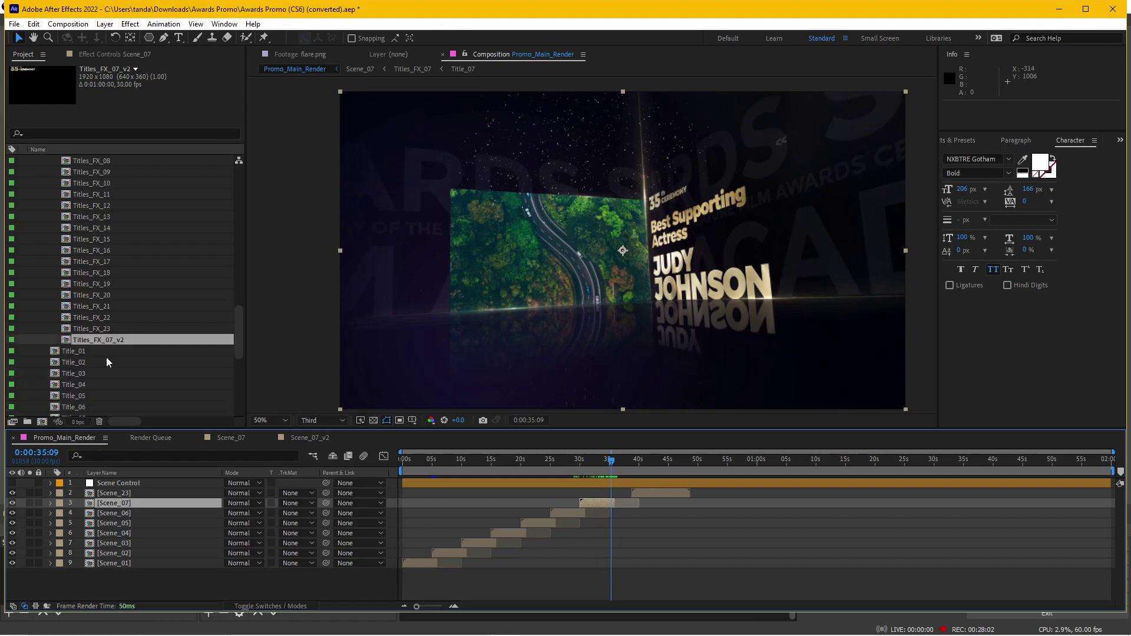
{"action": "scroll", "coordinate": [137, 312], "scroll_direction": "up", "scroll_amount": 10}
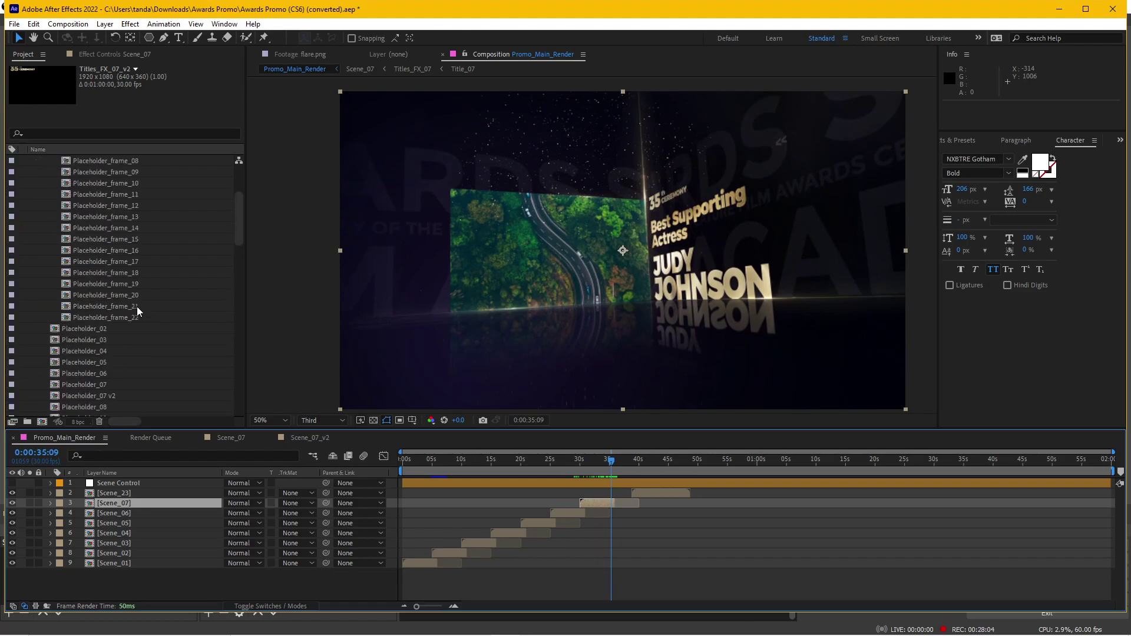
{"action": "scroll", "coordinate": [148, 289], "scroll_direction": "down", "scroll_amount": 10}
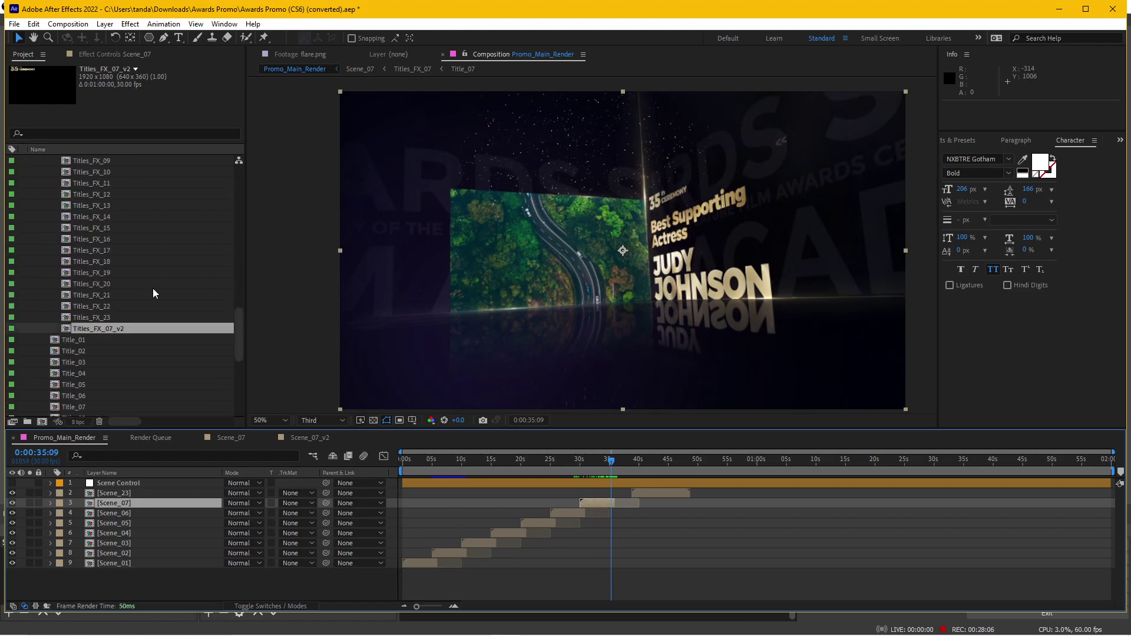
{"action": "scroll", "coordinate": [118, 326], "scroll_direction": "up", "scroll_amount": 8}
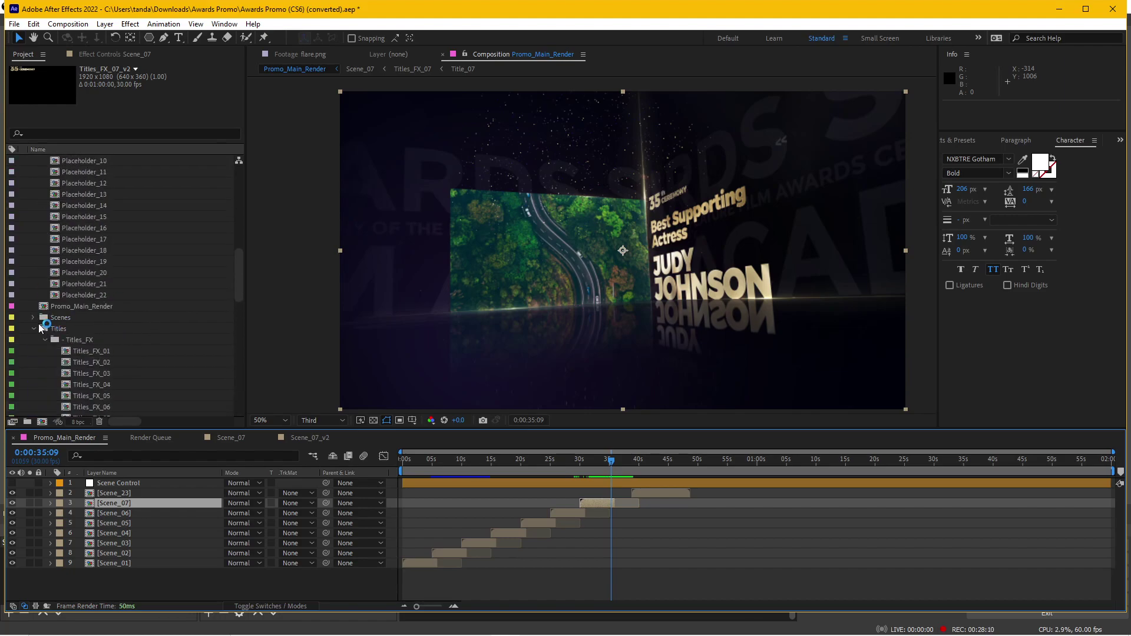
{"action": "left_click", "coordinate": [34, 329]}
{"action": "left_click", "coordinate": [33, 340]}
{"action": "scroll", "coordinate": [108, 340], "scroll_direction": "down", "scroll_amount": 3}
{"action": "left_click", "coordinate": [102, 329]}
{"action": "left_click_drag", "start_coordinate": [102, 332], "coordinate": [139, 507]}
{"action": "left_click_drag", "start_coordinate": [454, 506], "coordinate": [616, 468]}
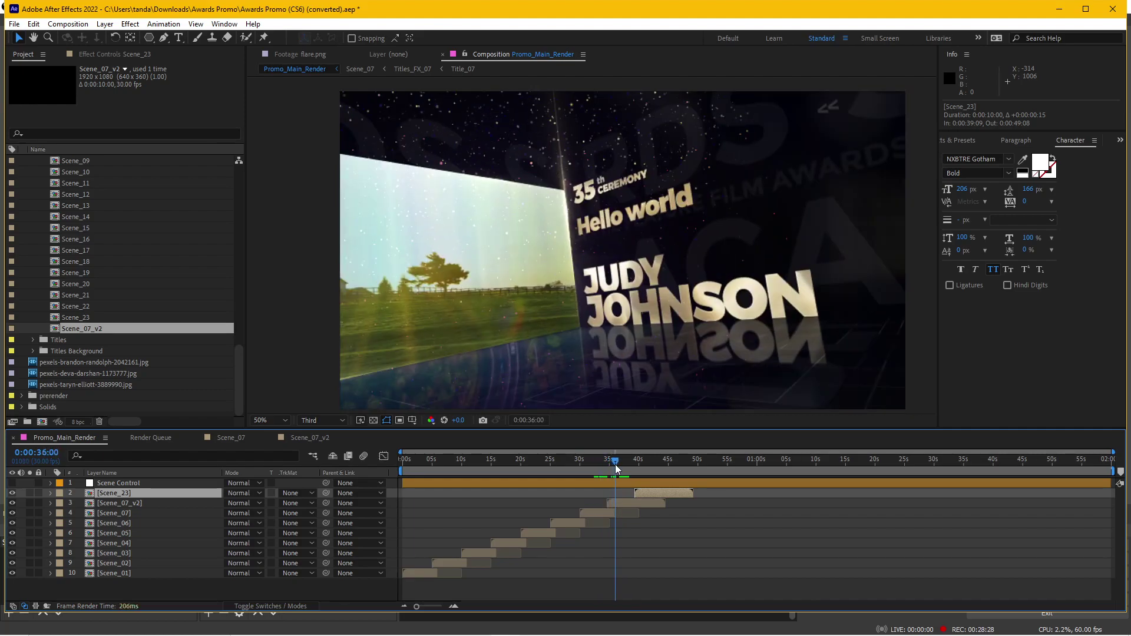
Preview Scene_07_v2 at 0:00:37:06 and the original Scene_07 at 0:00:32:04 in Promo_Main_Render to compare their media and titles
{"action": "left_click", "coordinate": [121, 504]}
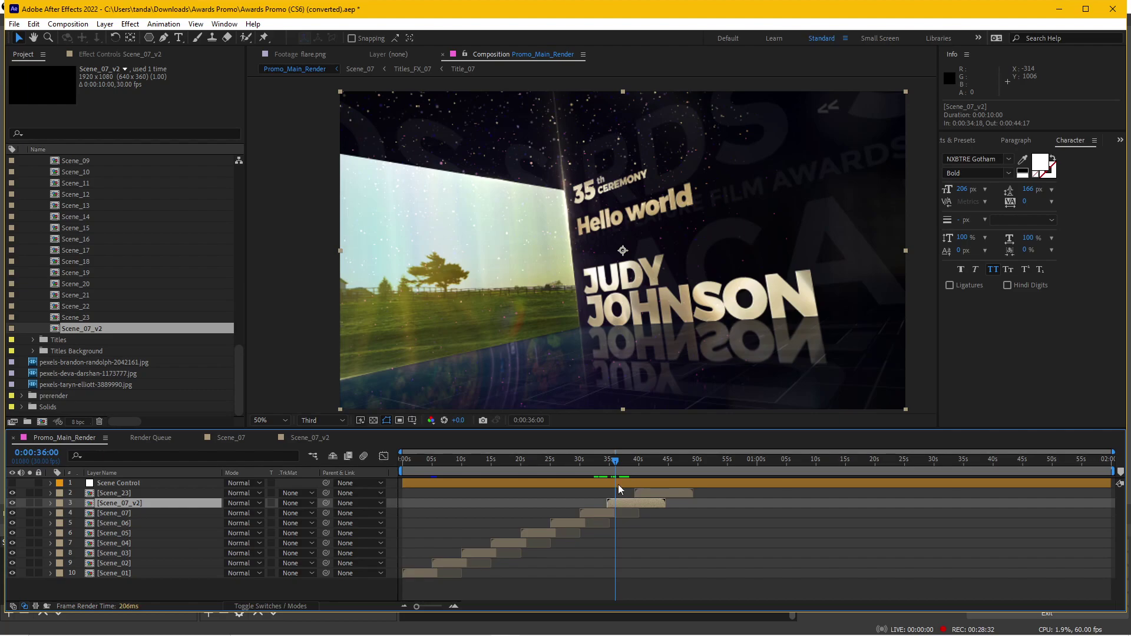
{"action": "mouse_move", "coordinate": [615, 470]}
{"action": "left_mouse_down"}
{"action": "mouse_move", "coordinate": [629, 460]}
{"action": "mouse_move", "coordinate": [564, 468]}
{"action": "mouse_move", "coordinate": [623, 465]}
{"action": "left_mouse_up"}
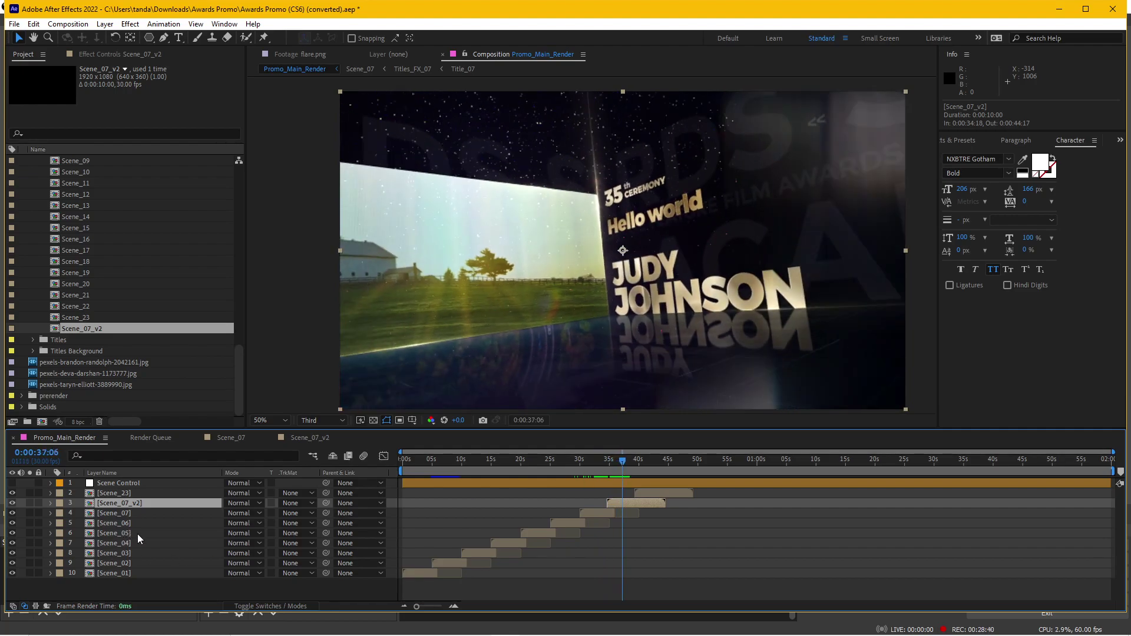
{"action": "left_click", "coordinate": [129, 512]}
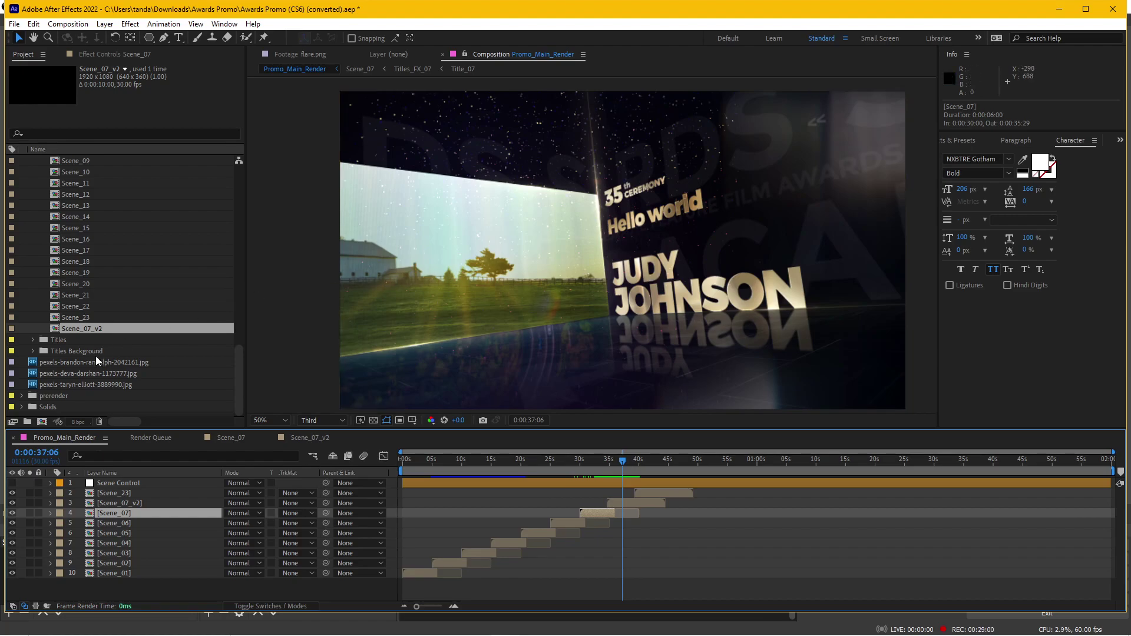
{"action": "scroll", "coordinate": [103, 339], "scroll_direction": "up", "scroll_amount": 3}
{"action": "scroll", "coordinate": [100, 341], "scroll_direction": "down", "scroll_amount": 3}
{"action": "mouse_move", "coordinate": [613, 462]}
{"action": "left_mouse_down"}
{"action": "mouse_move", "coordinate": [593, 461]}
{"action": "mouse_move", "coordinate": [652, 450]}
{"action": "mouse_move", "coordinate": [592, 468]}
{"action": "left_mouse_up"}
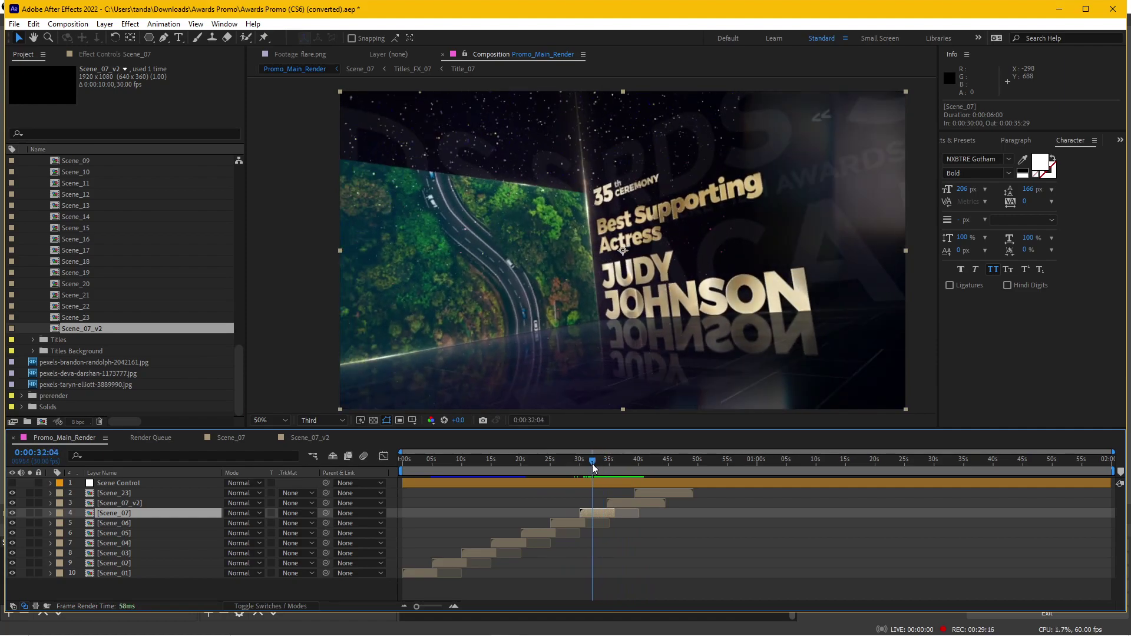
{"action": "mouse_move", "coordinate": [592, 463]}
{"action": "left_mouse_down"}
{"action": "mouse_move", "coordinate": [582, 461]}
{"action": "mouse_move", "coordinate": [592, 462]}
{"action": "left_mouse_up"}
Set the preview resolution of the Promo_Main_Render composition to Full
{"action": "left_click", "coordinate": [328, 422]}
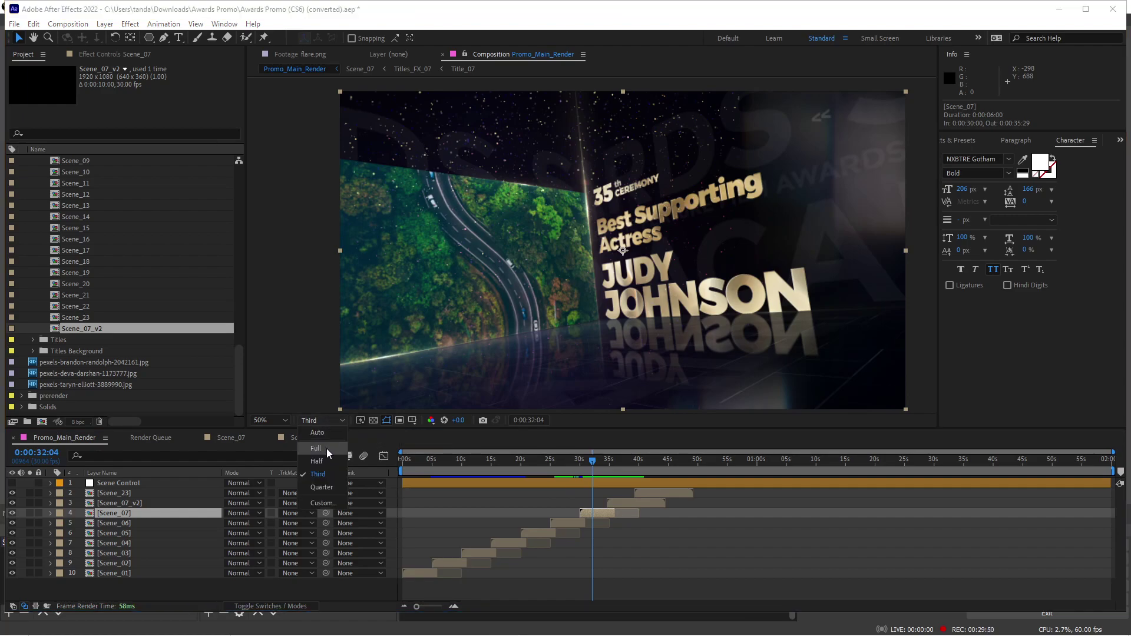
{"action": "left_click", "coordinate": [326, 448]}
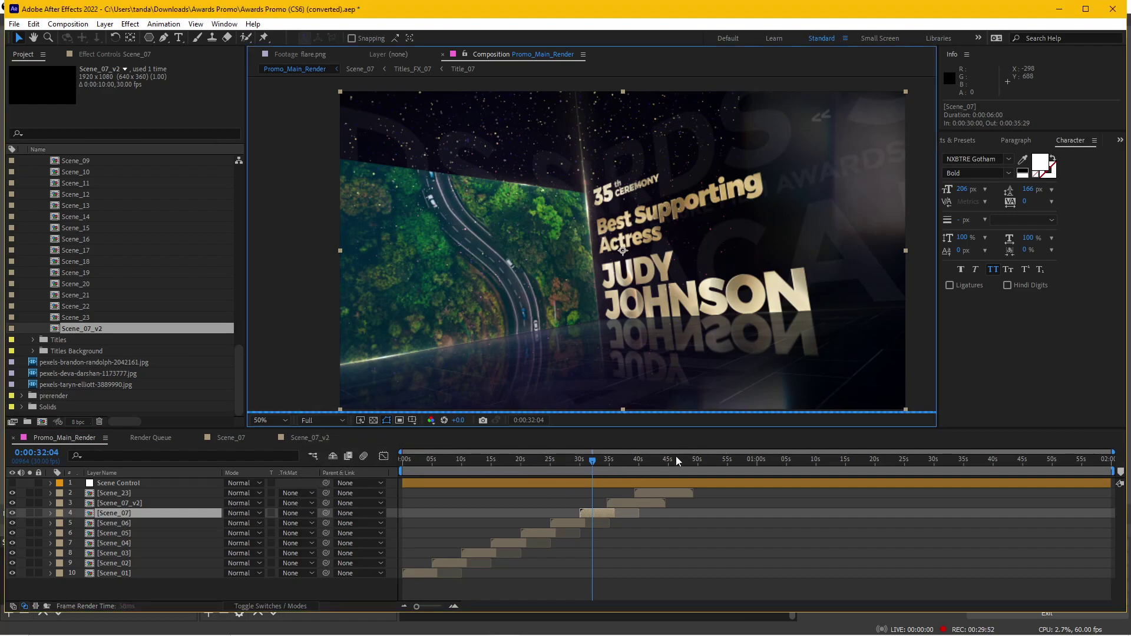